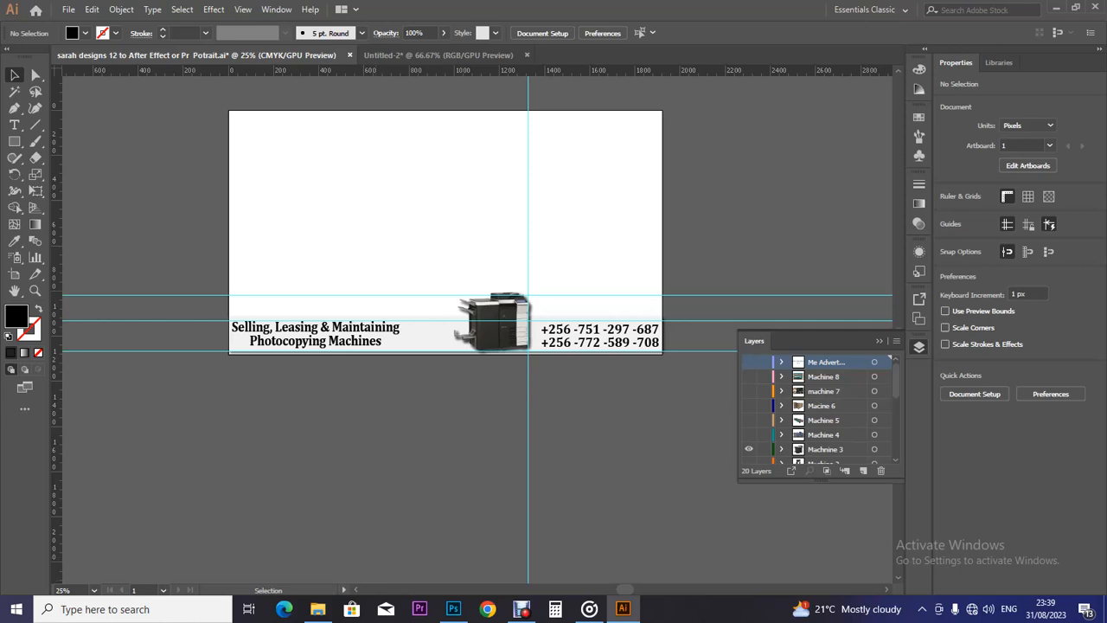
Switch from the Illustrator banner to the open File Explorer window.
left_click(318, 609)
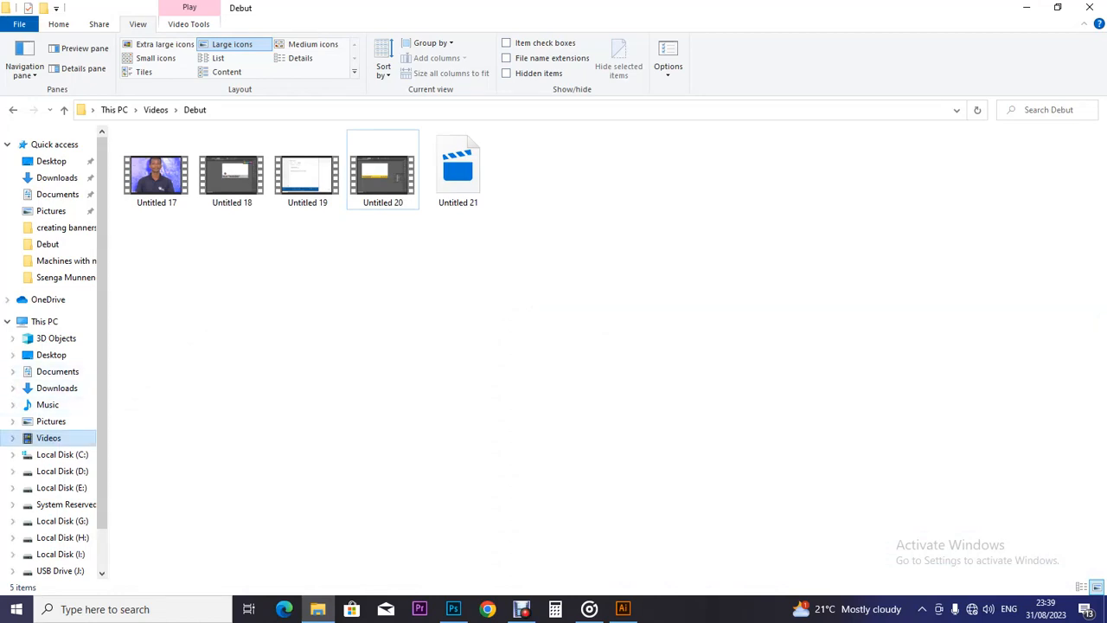
Open the 'creating banners upgrade' folder on USB Drive (J:) and pick sarah designs 9.
left_click(59, 571)
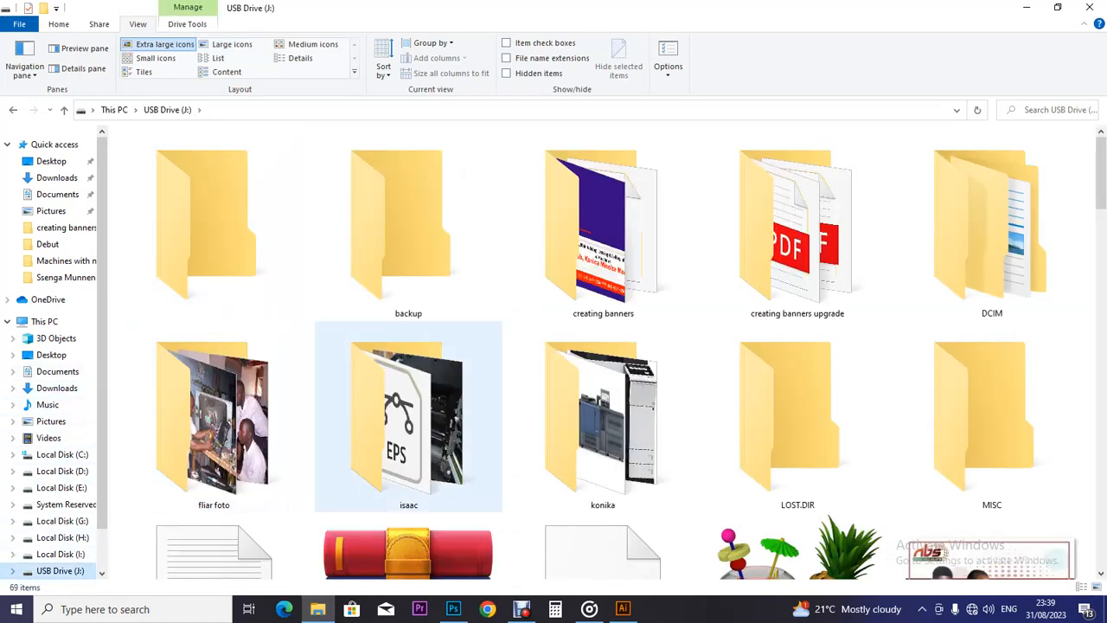
double_click(797, 230)
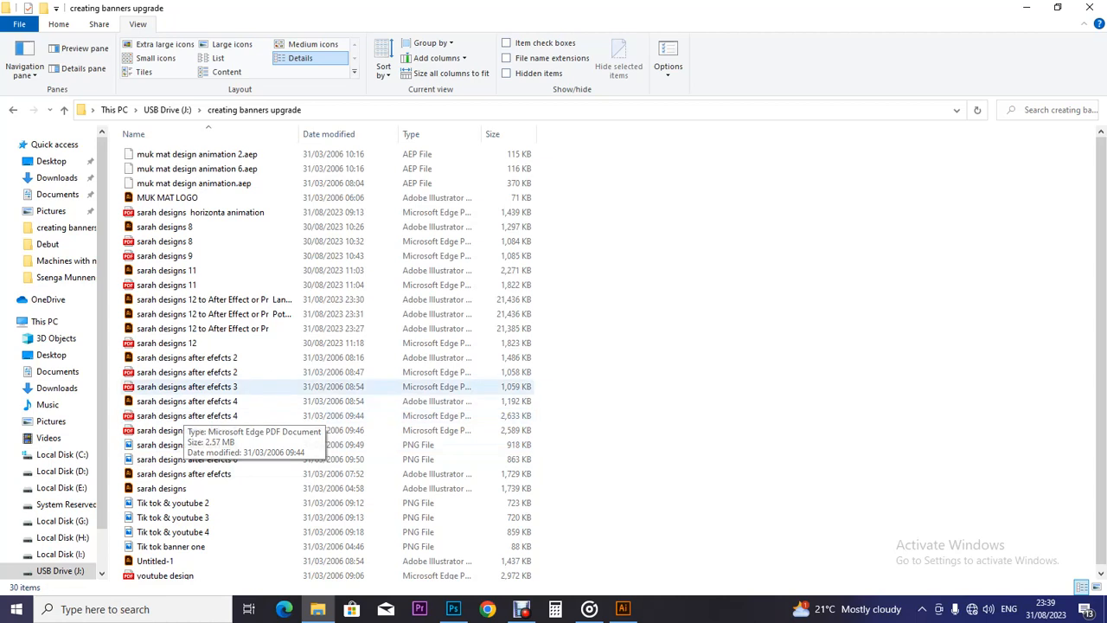
left_click(185, 256)
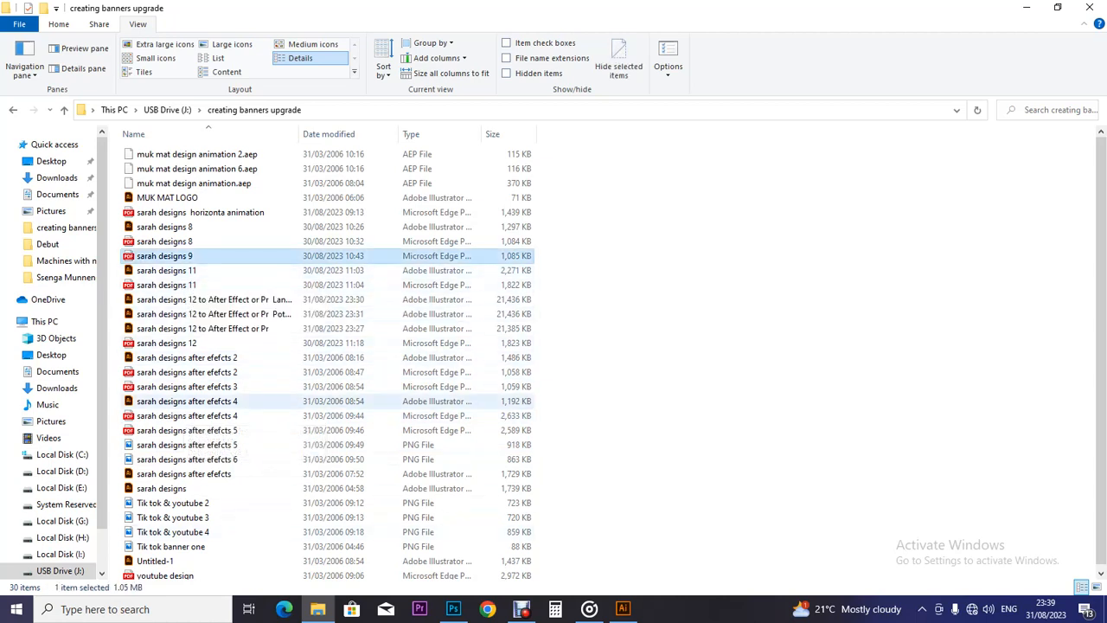
scroll(327, 363, "down", 1)
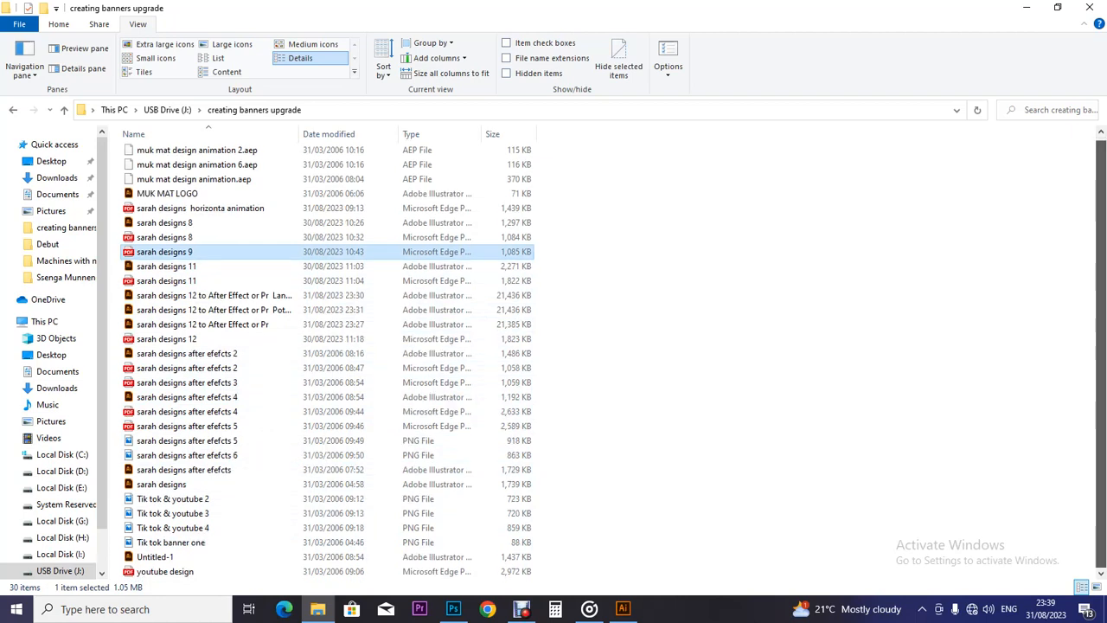
scroll(326, 364, "up", 1)
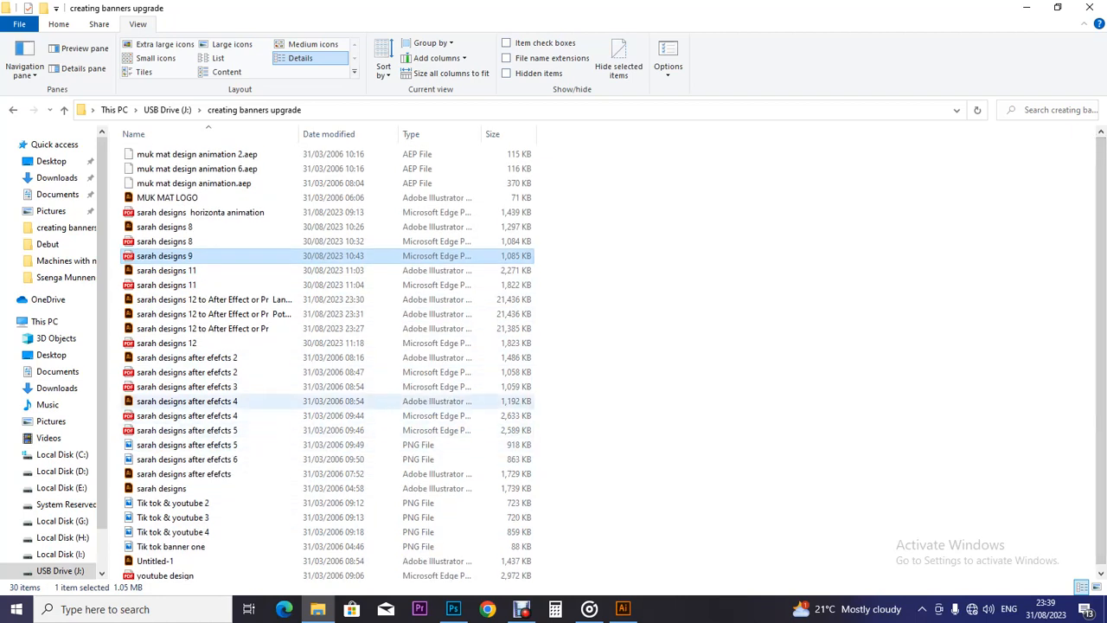
Compare the sarah designs files, ending with the sarah designs 11 PDF selected.
left_click(195, 286)
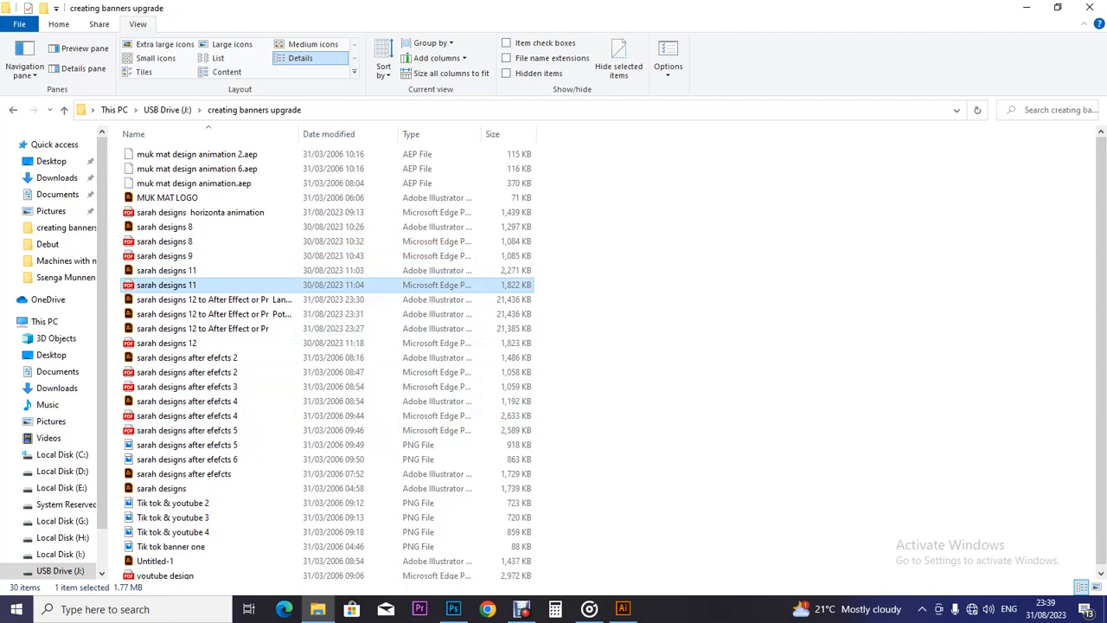
left_click(196, 358)
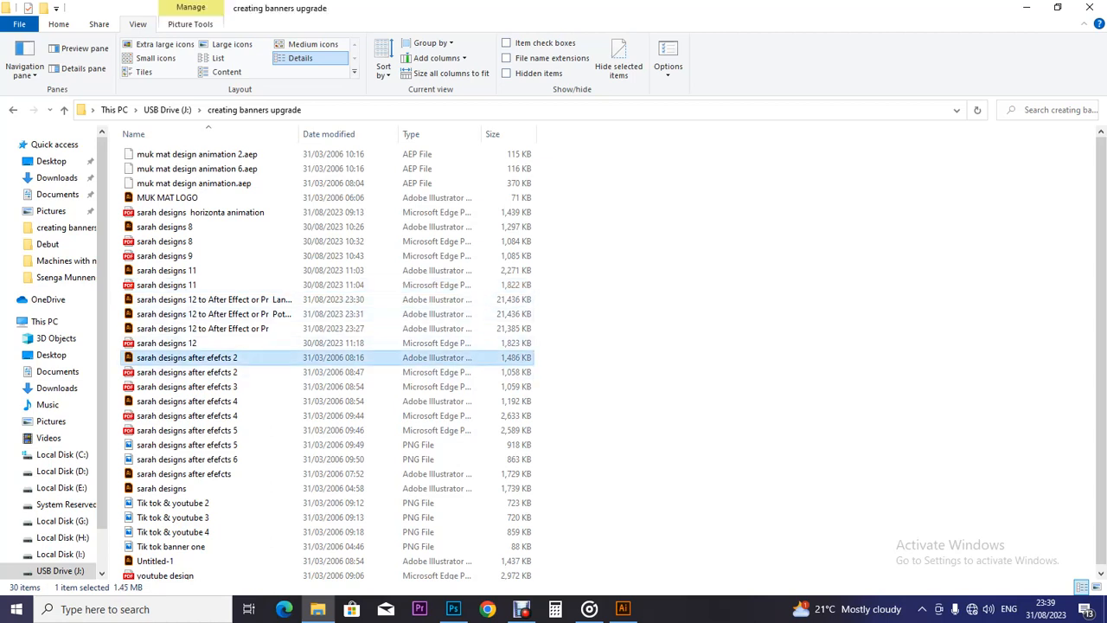
left_click(195, 372)
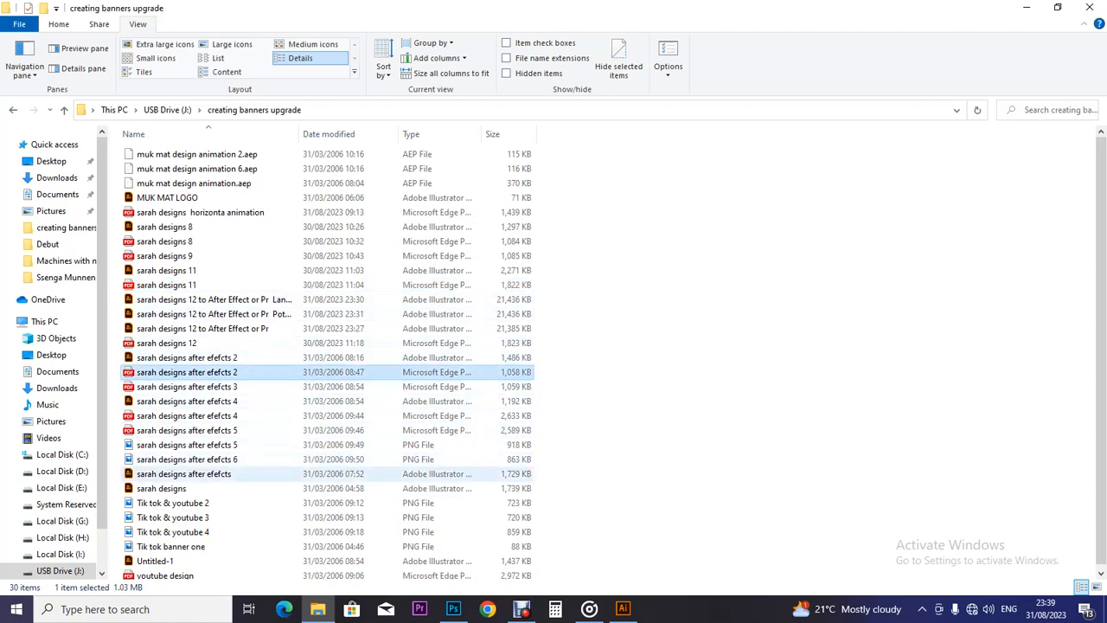
left_click(196, 474)
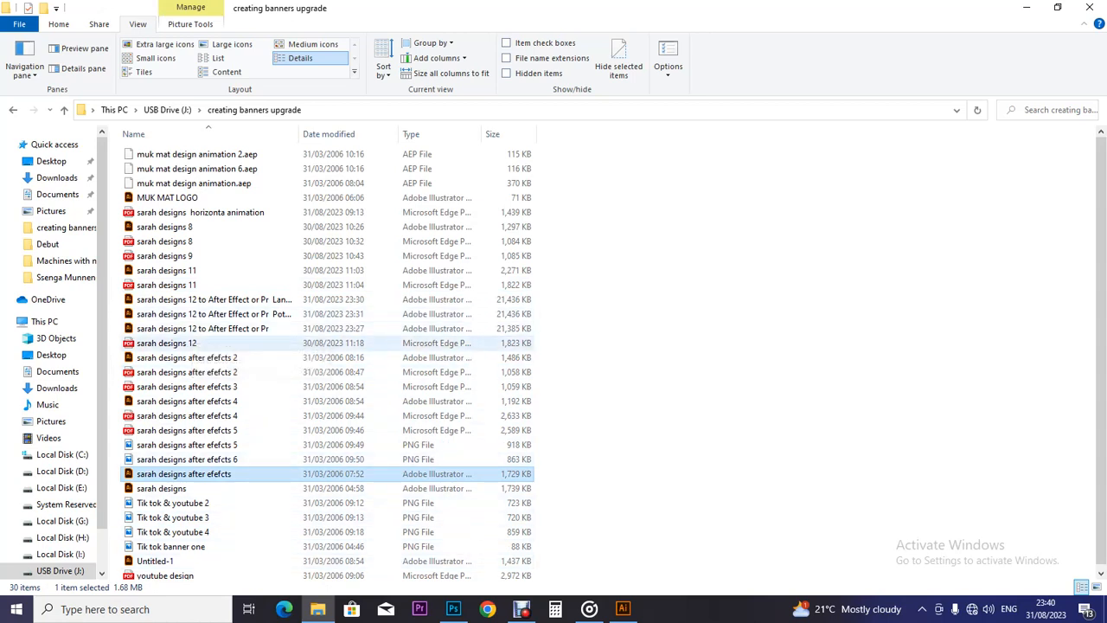
left_click(186, 357)
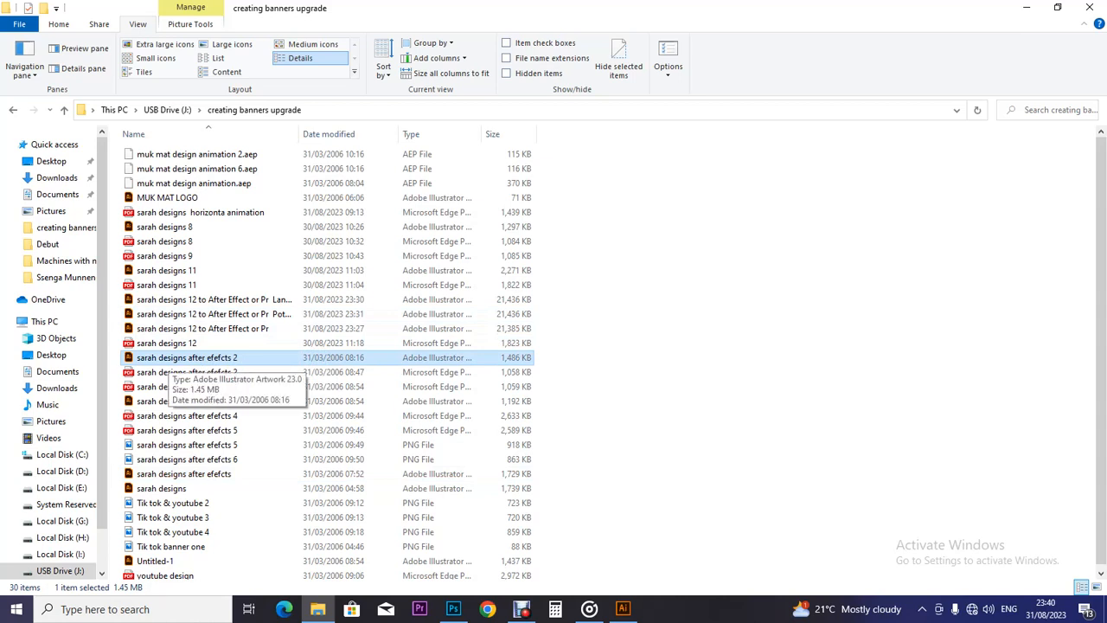
left_click(173, 285)
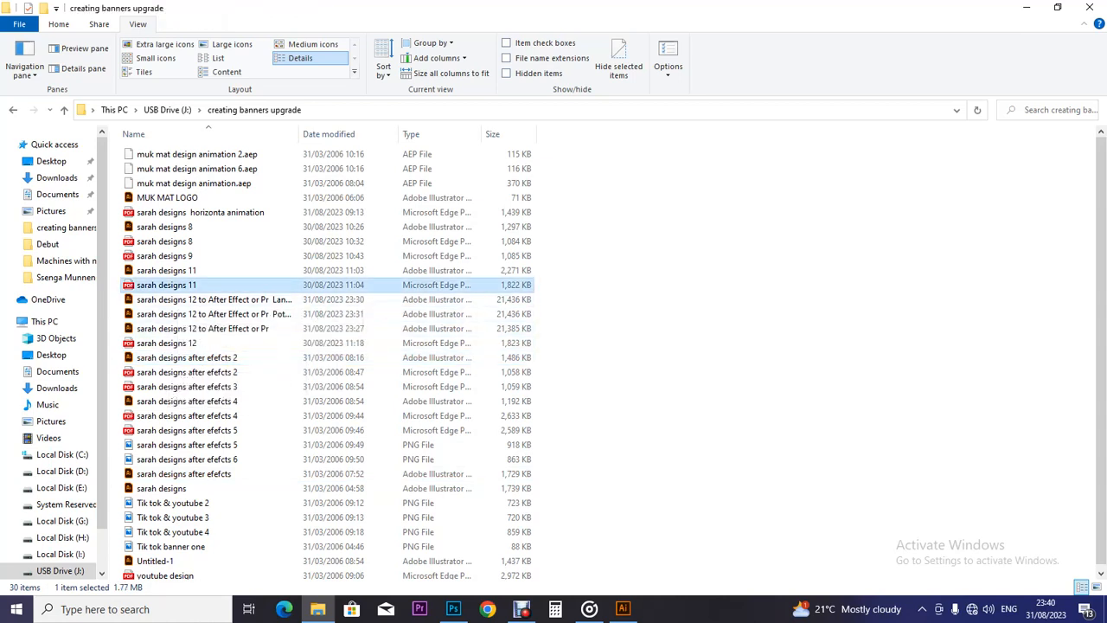
Open the sarah designs 11 and sarah designs 9 PDFs in Illustrator, dismissing Missing Fonts warnings.
left_click_drag(173, 285, 583, 63)
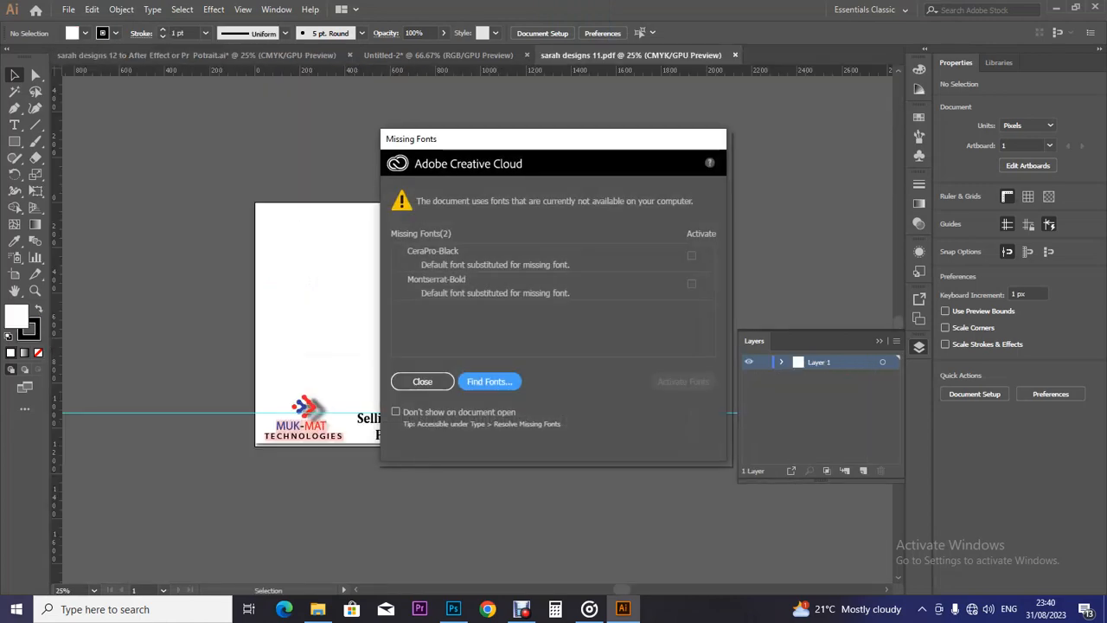
left_click(422, 382)
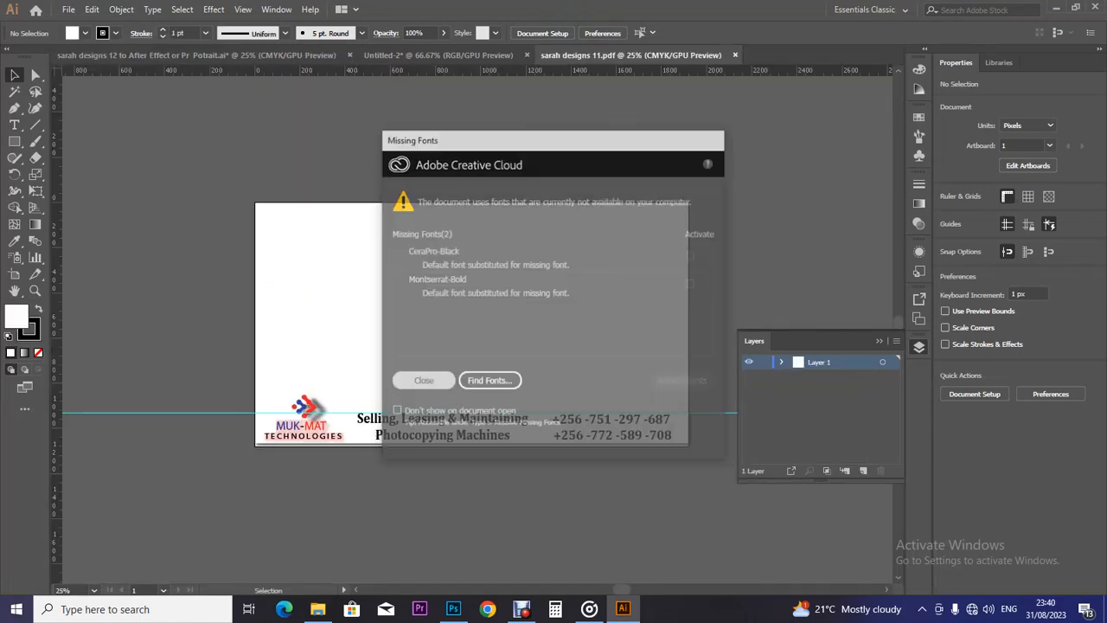
left_click(317, 609)
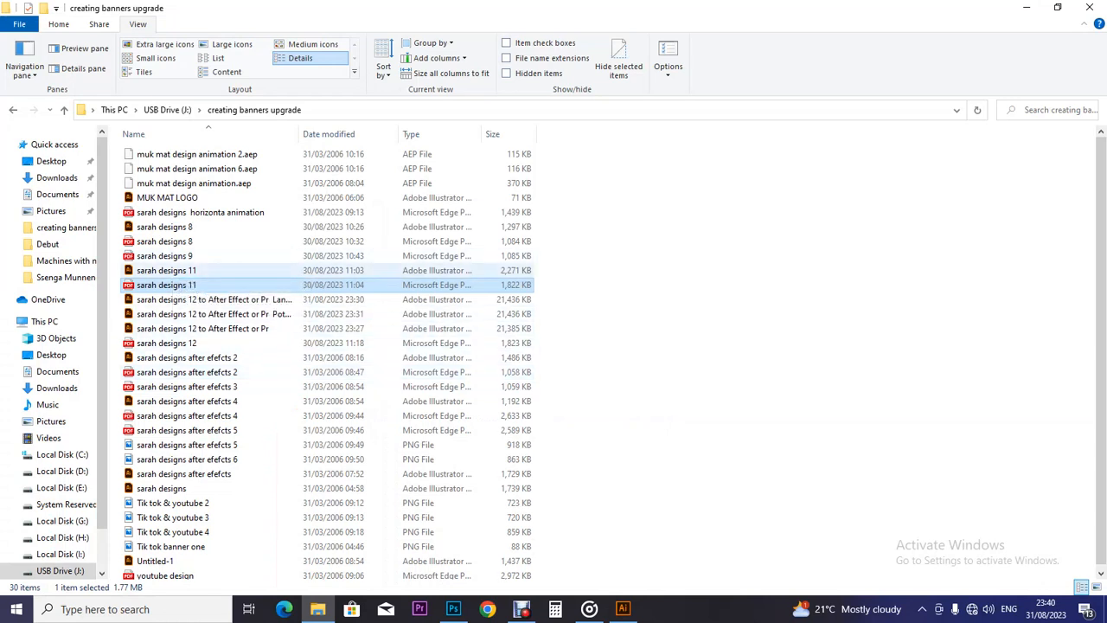
left_click(173, 256)
left_click_drag(173, 256, 763, 76)
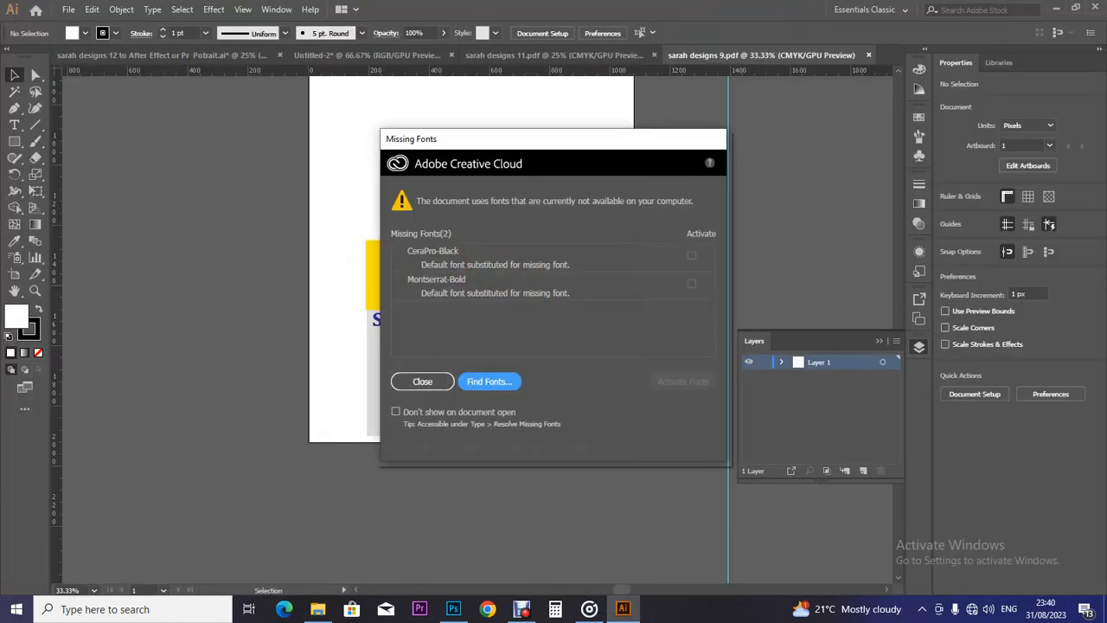
left_click(422, 382)
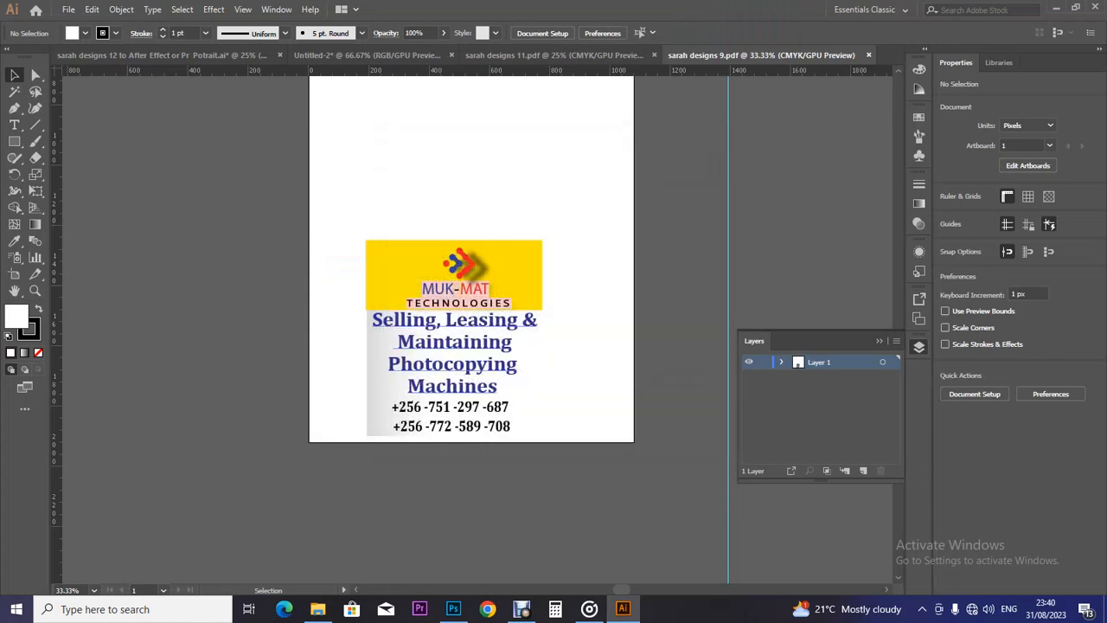
Close sarah designs 11 and select the MUK-MAT logo and ad artwork in sarah designs 9.
left_click(552, 55)
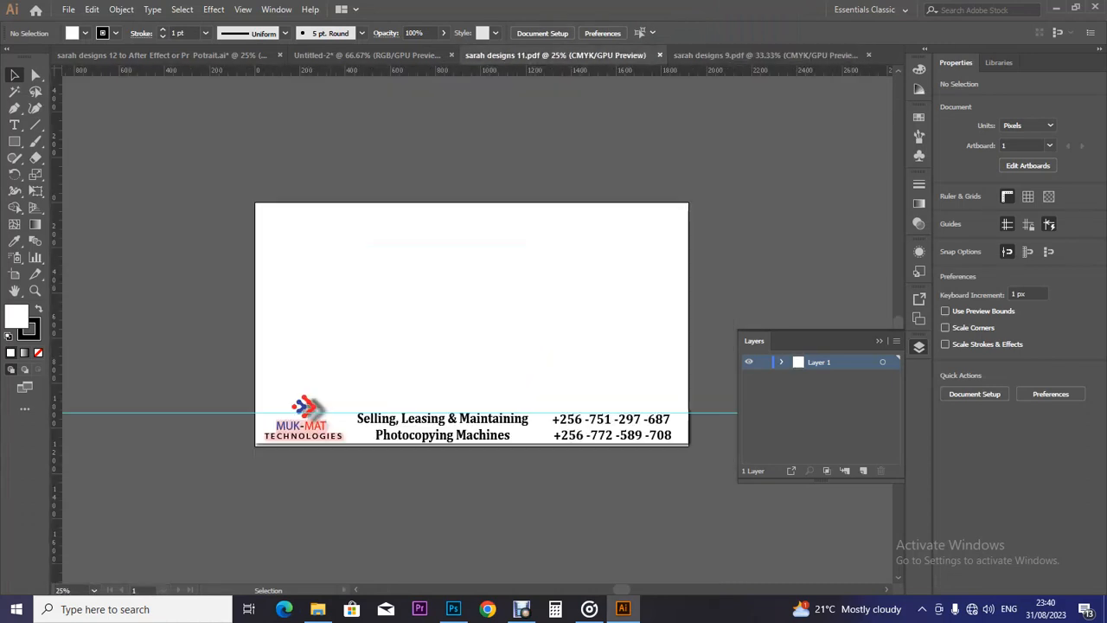
left_click(653, 54)
left_click(405, 305)
left_click(557, 257)
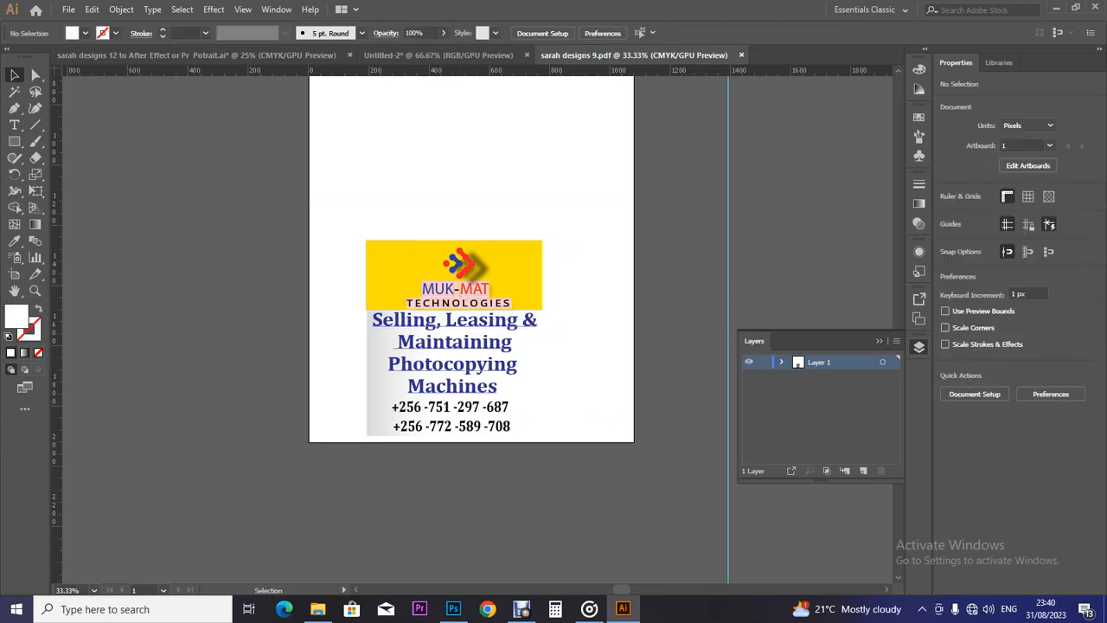
left_click_drag(353, 218, 547, 470)
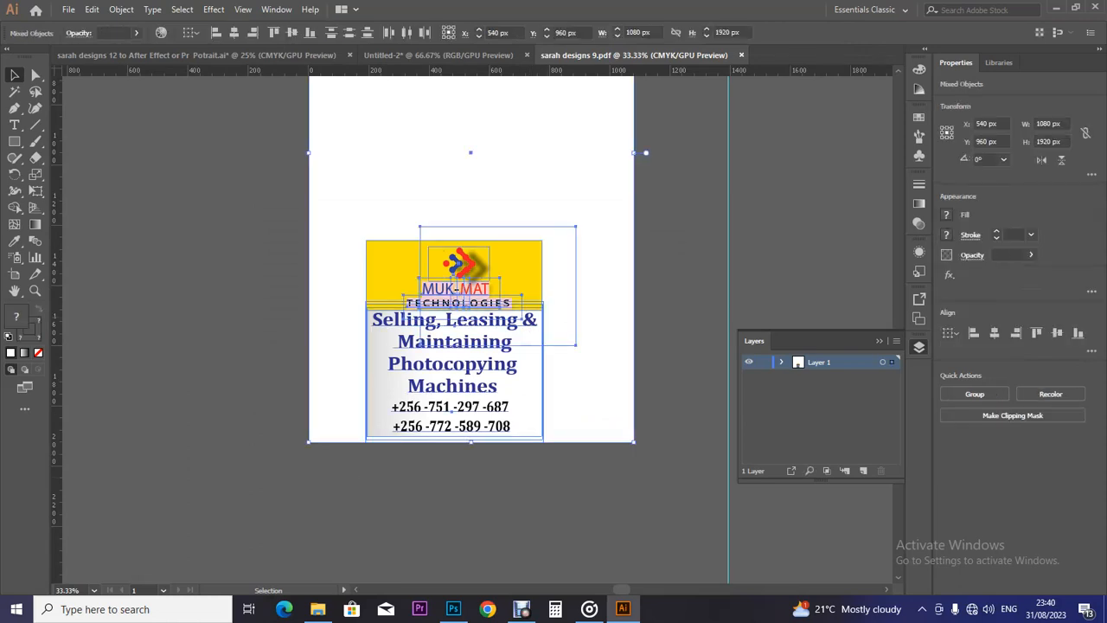
Select the MUK-MAT ad artwork and nudge it left and slightly up.
left_click(548, 472)
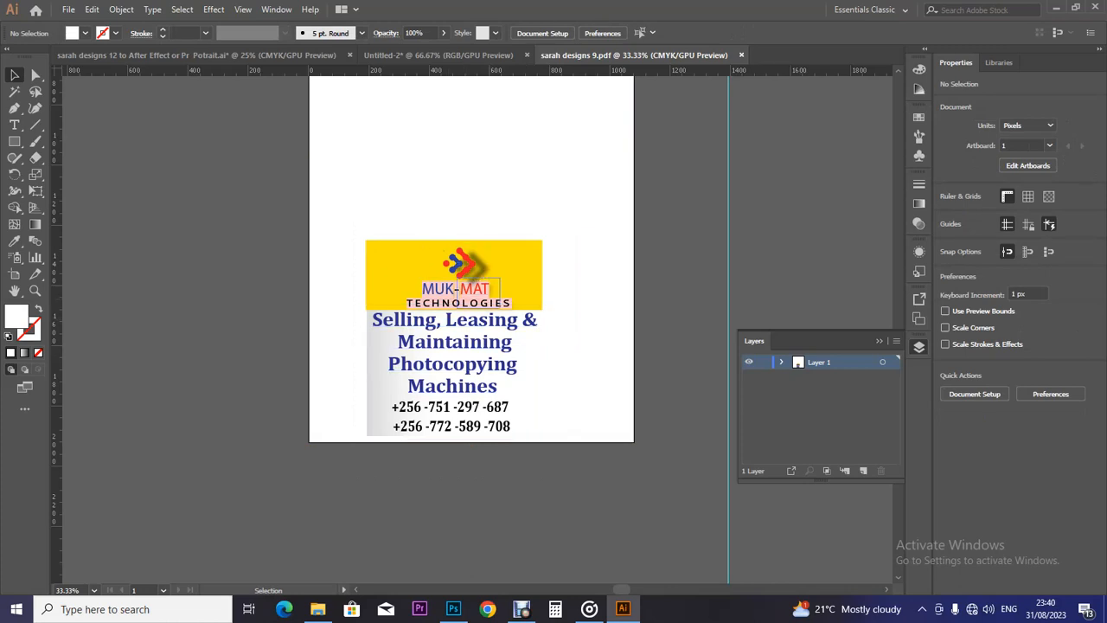
left_click(476, 294)
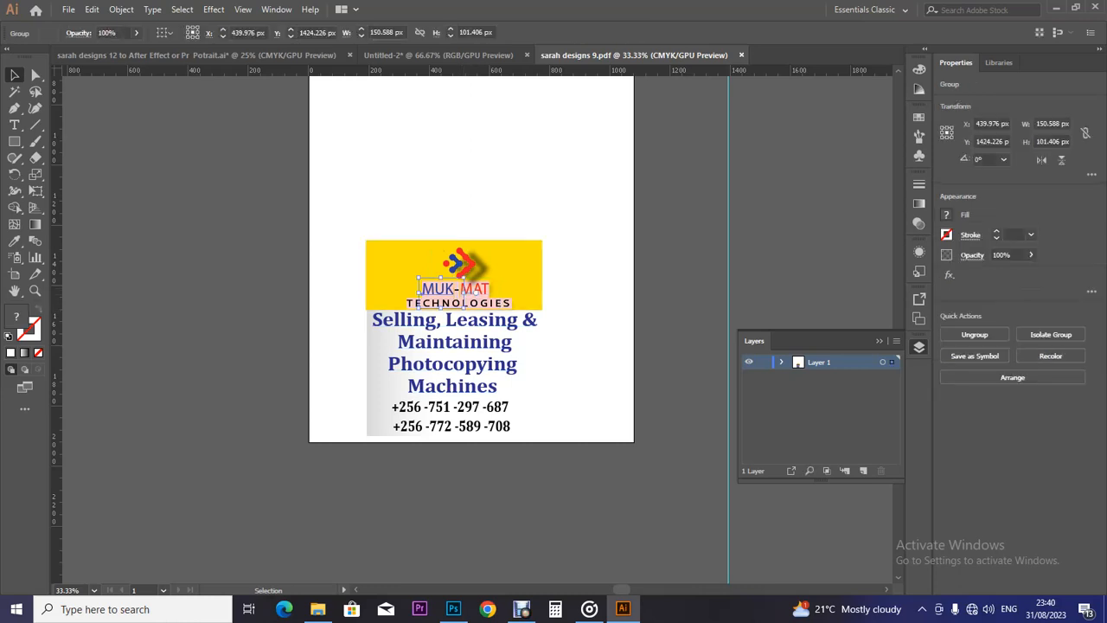
left_click_drag(341, 227, 502, 431)
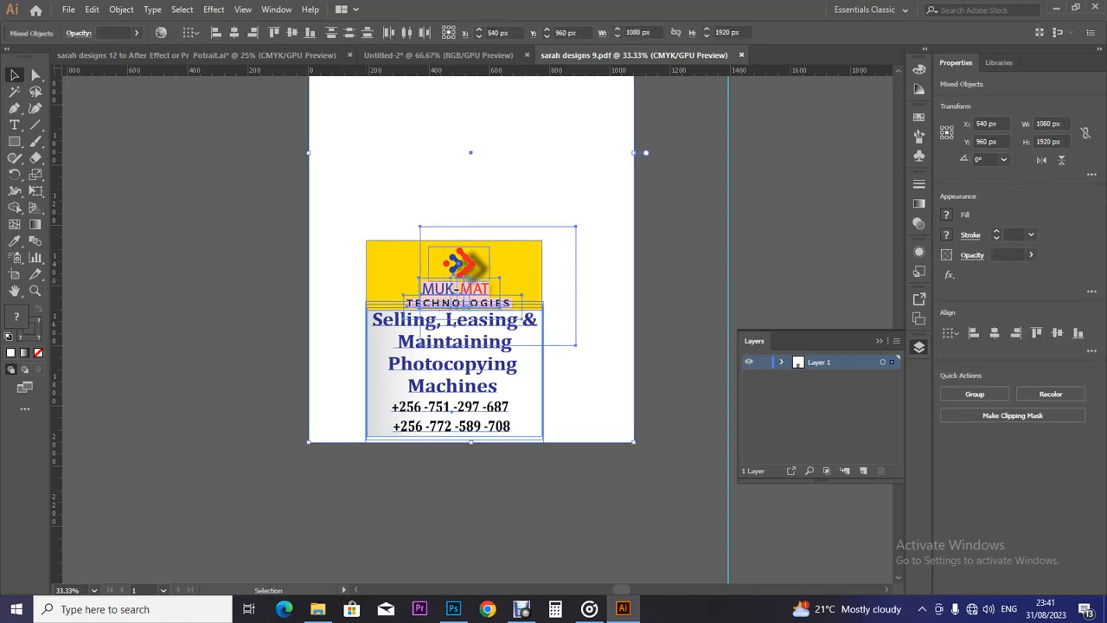
left_click_drag(540, 282, 497, 277)
left_click(679, 290)
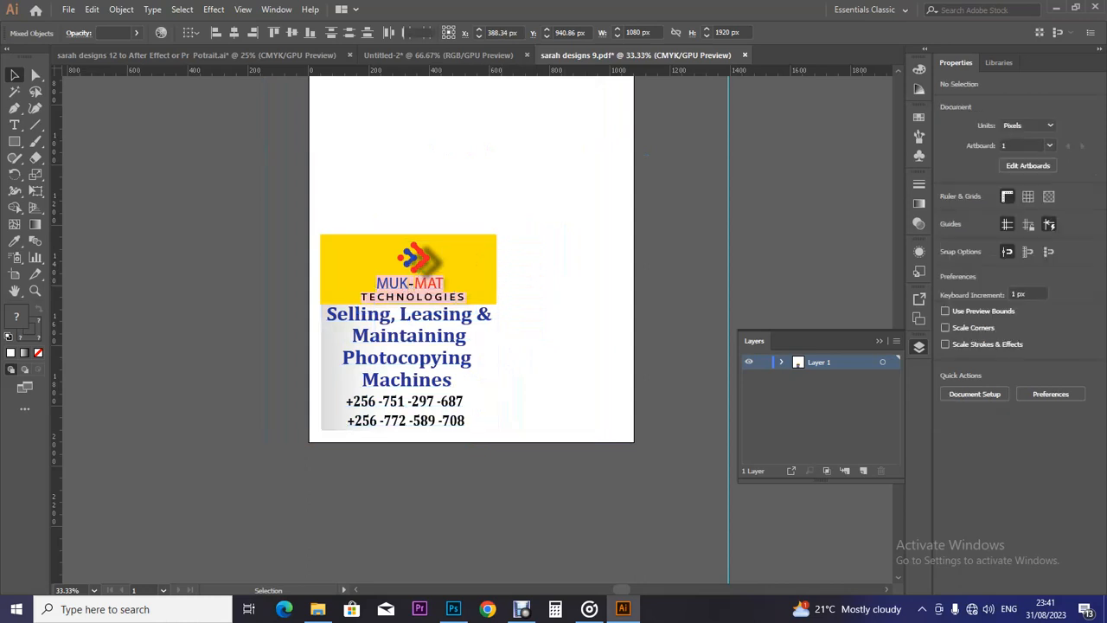
Group the 'Selling, Leasing & Maintaining' text with its grey background panel.
left_click(406, 339)
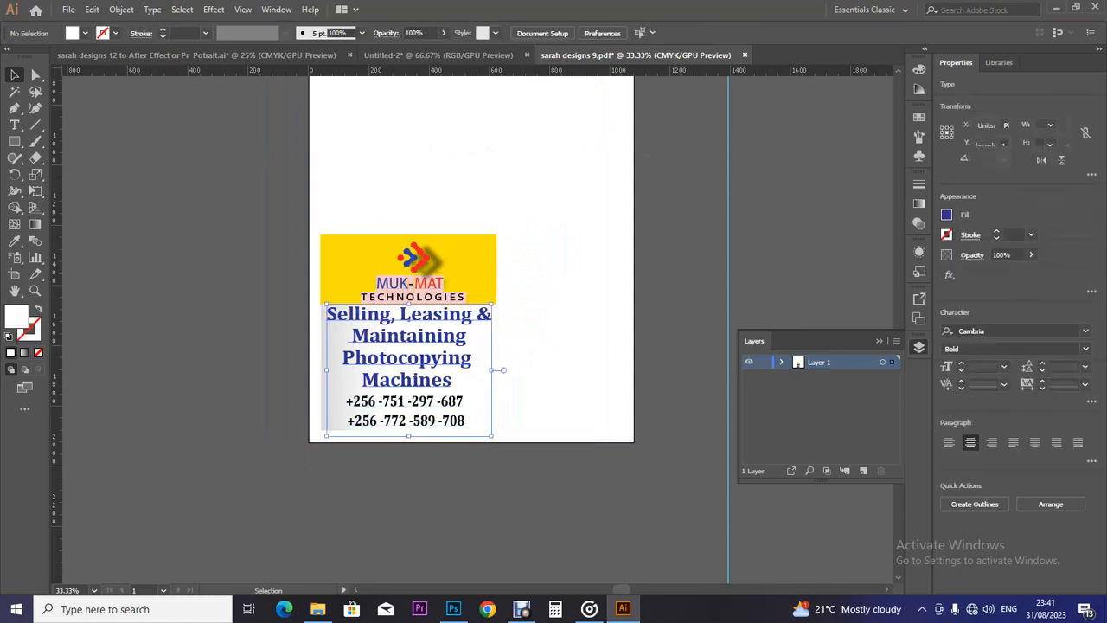
left_click(322, 339, "shift")
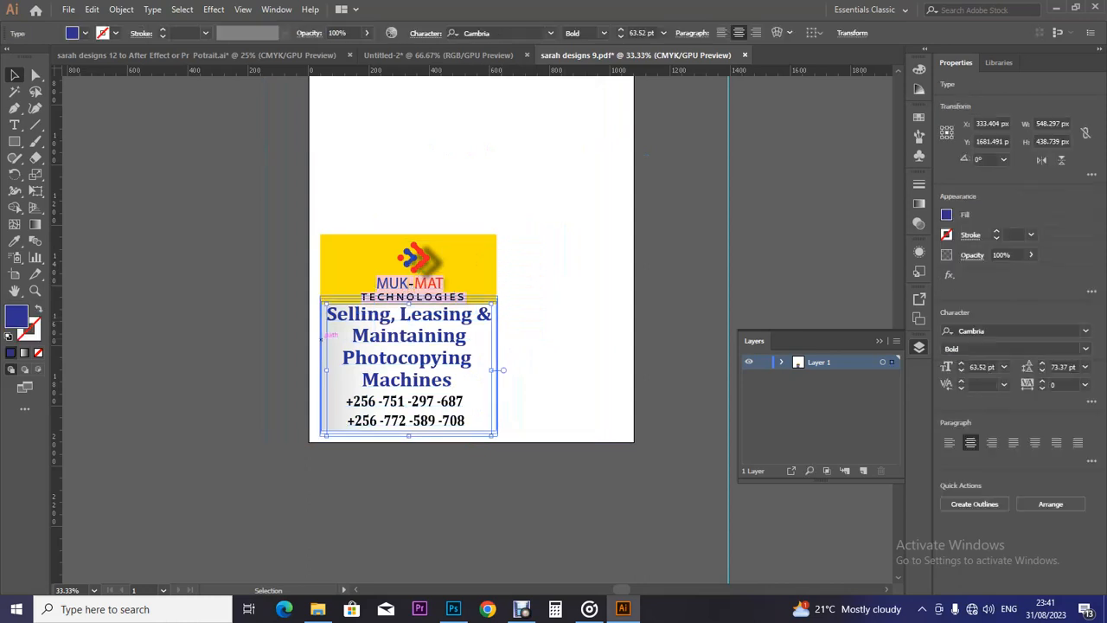
key("ctrl+g")
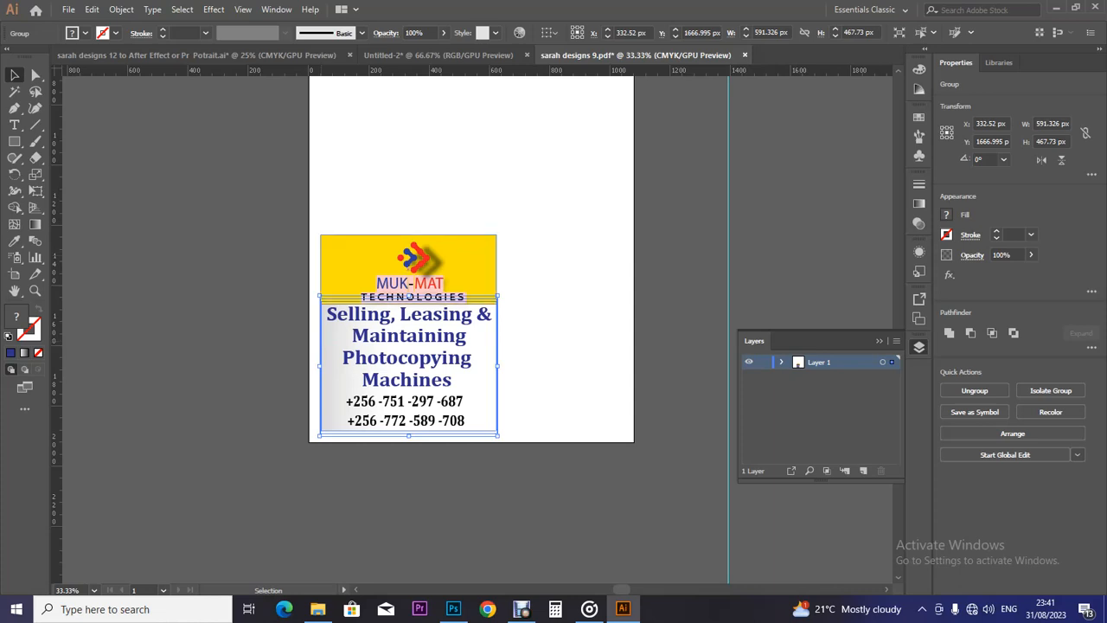
Marquee-select the whole portrait design, including the yellow header and frame.
mouse_move(310, 206)
left_mouse_down()
mouse_move(495, 493)
mouse_move(532, 511)
left_mouse_up()
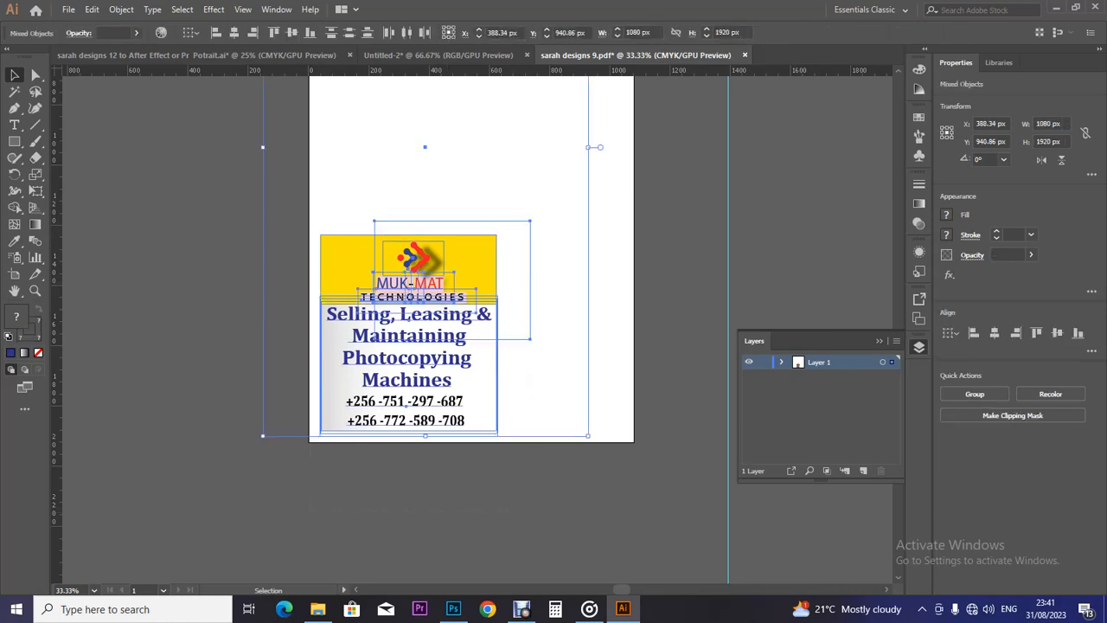
left_click(534, 506)
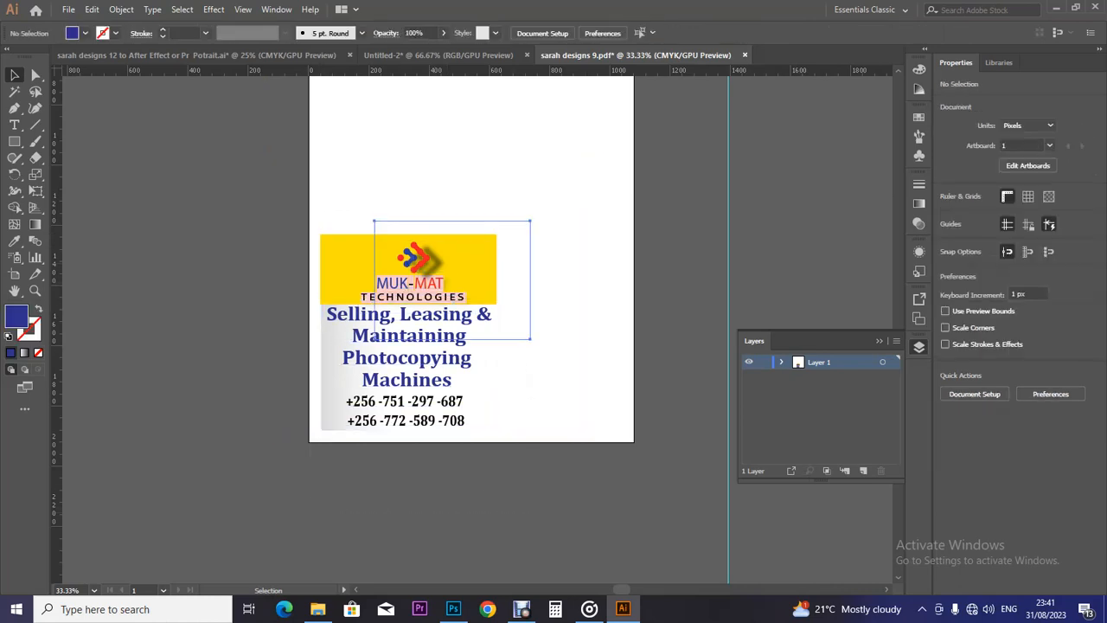
left_click(439, 263)
left_click(351, 266)
left_click_drag(315, 222, 532, 448)
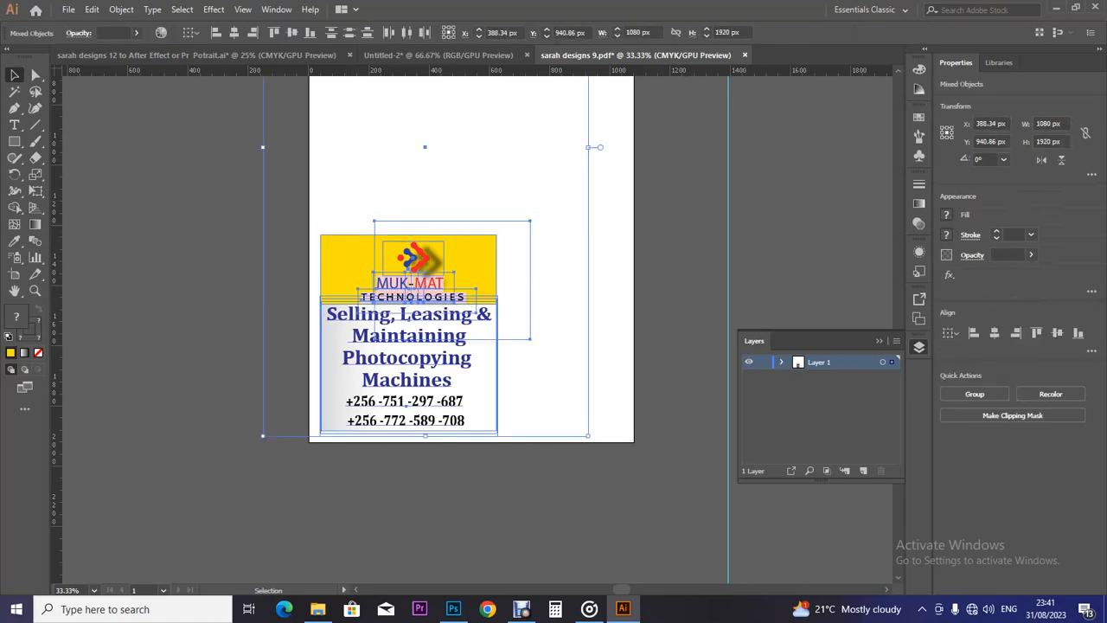
left_click(554, 389)
Move the large empty frame path away from the MUK-MAT design.
left_click_drag(564, 356, 597, 369)
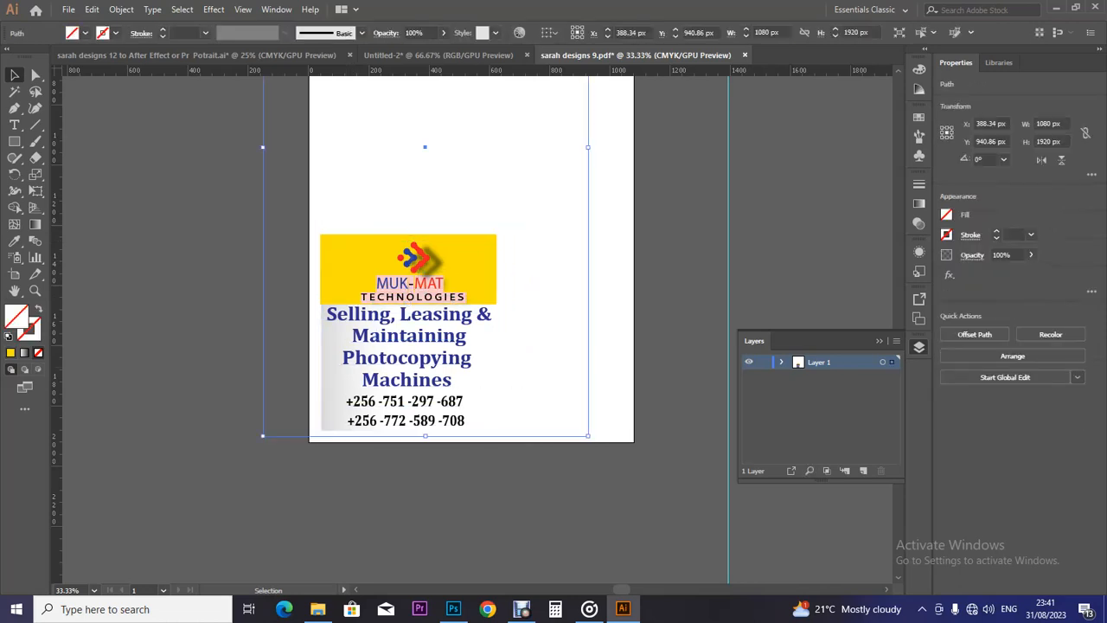
right_click(593, 352)
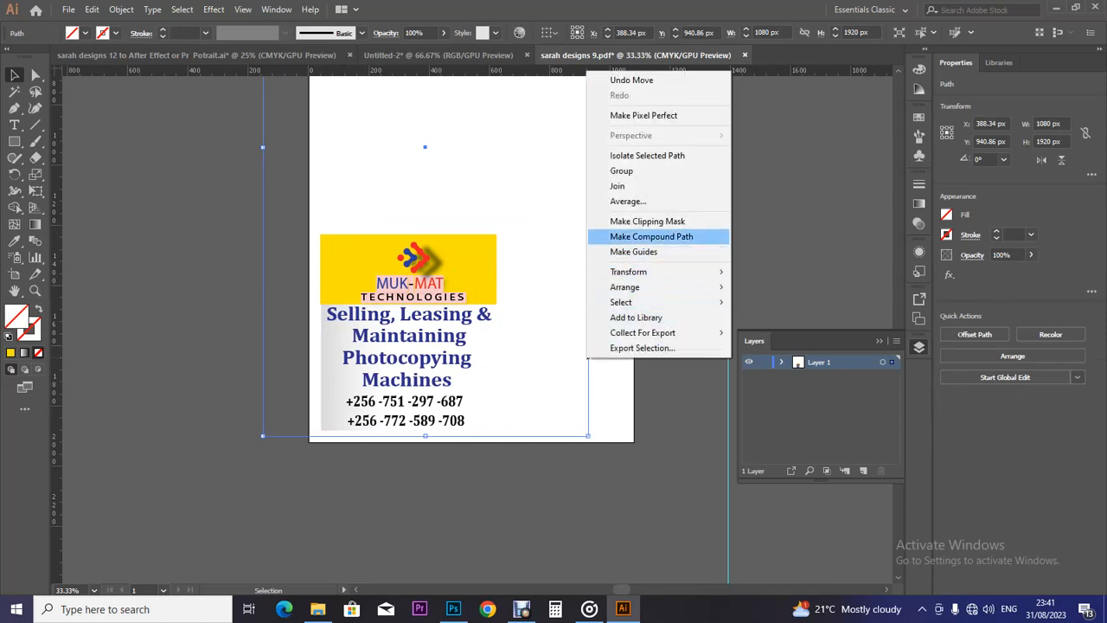
left_click(285, 173)
left_click_drag(276, 158, 530, 335)
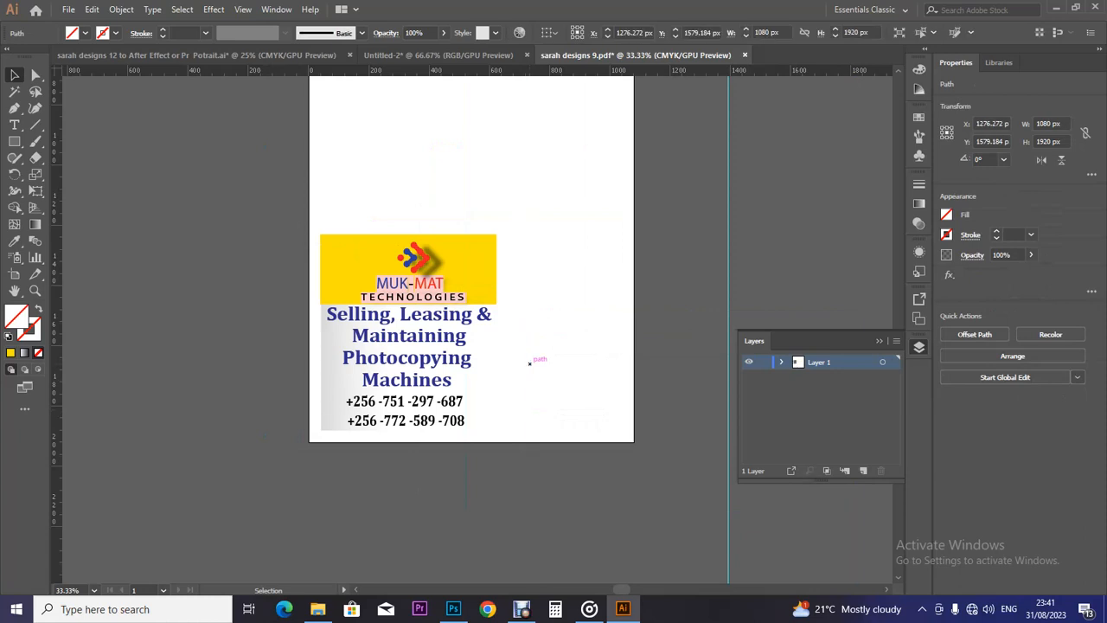
left_click(536, 363)
Group the MUK-MAT header, logo and text, then drag the group toward the banner document.
left_click(363, 259)
left_click_drag(316, 438, 529, 213)
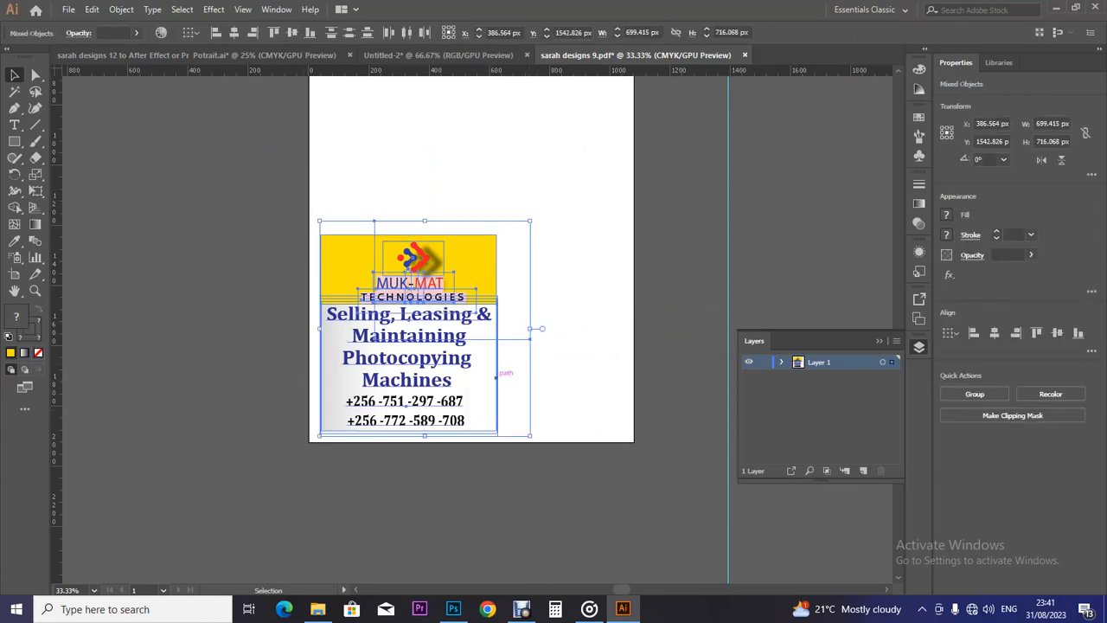
key("a")
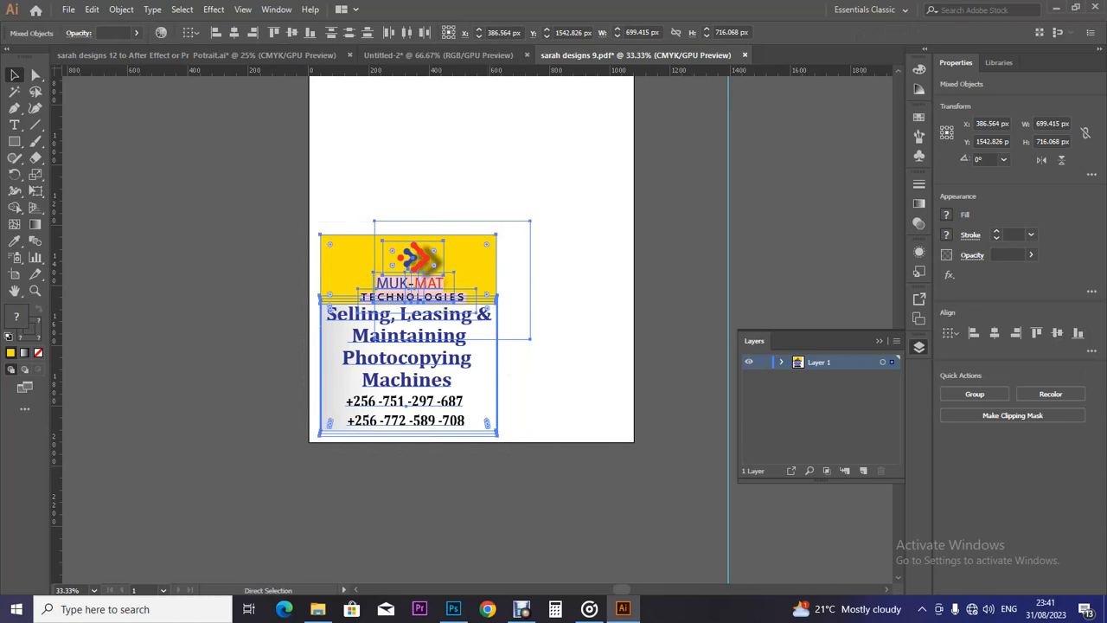
key("ctrl+g")
key("v")
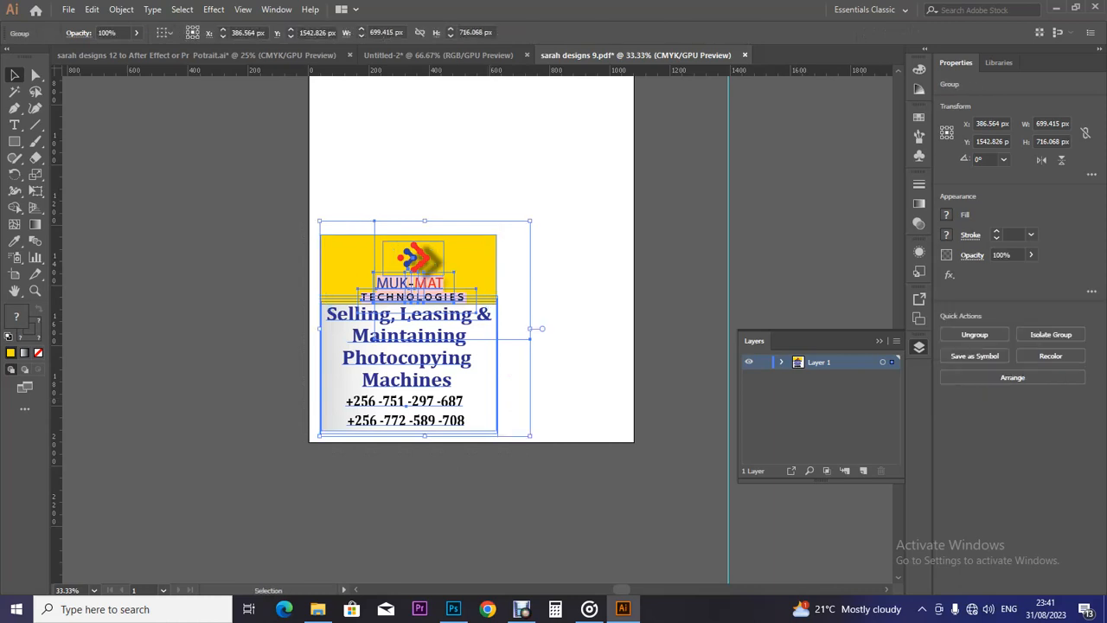
left_click_drag(475, 358, 195, 54)
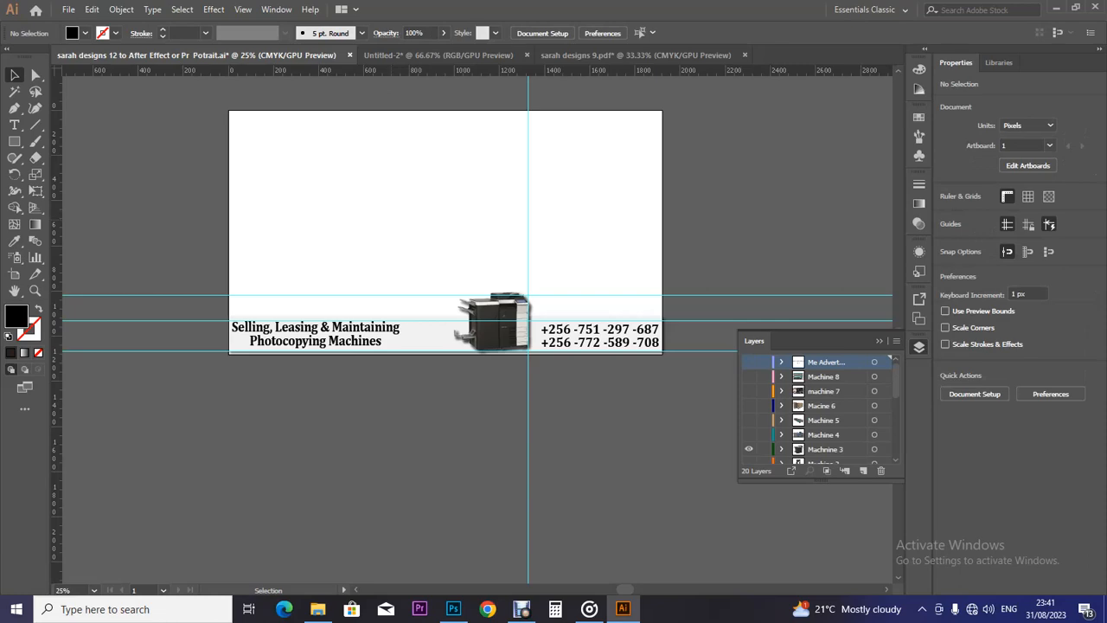
Drop the MUK-MAT group onto the sarah designs 12 banner and close Untitled-2 without saving.
left_click(636, 55)
left_click_drag(452, 261, 346, 208)
left_click(439, 54)
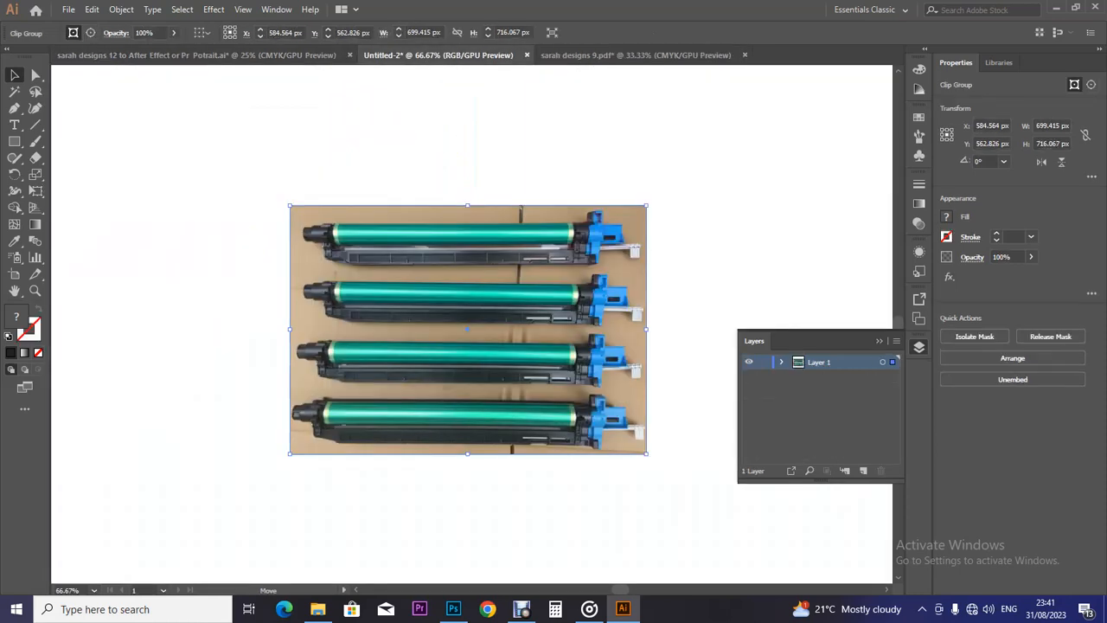
key("ctrl+w")
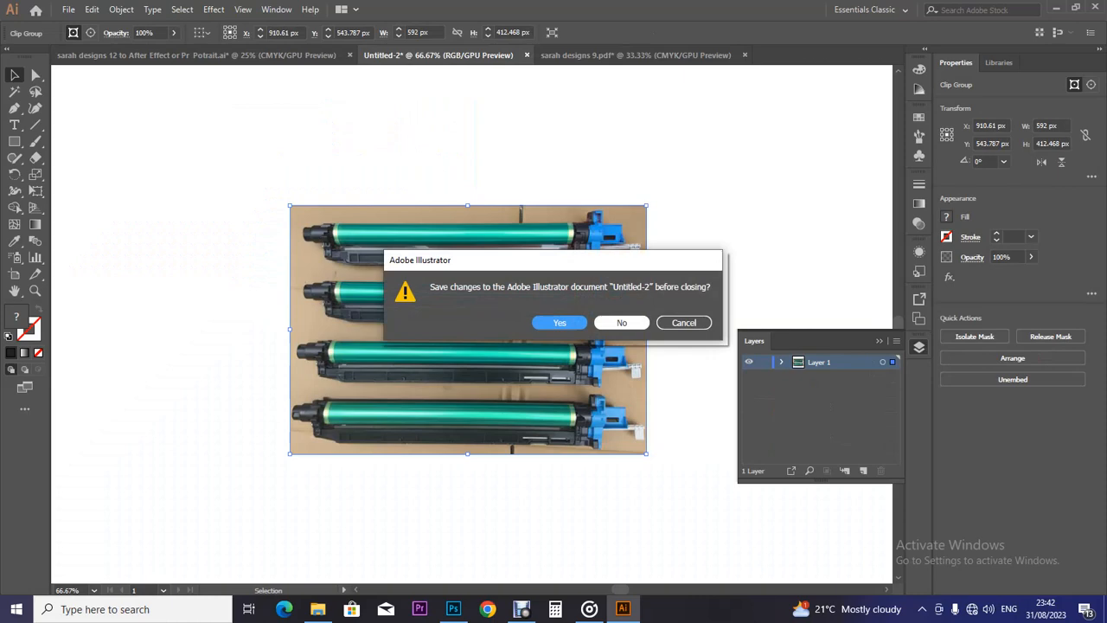
left_click(622, 323)
Move the MUK-MAT design to the banner's upper left corner.
left_click(346, 251)
left_click_drag(346, 250, 317, 232)
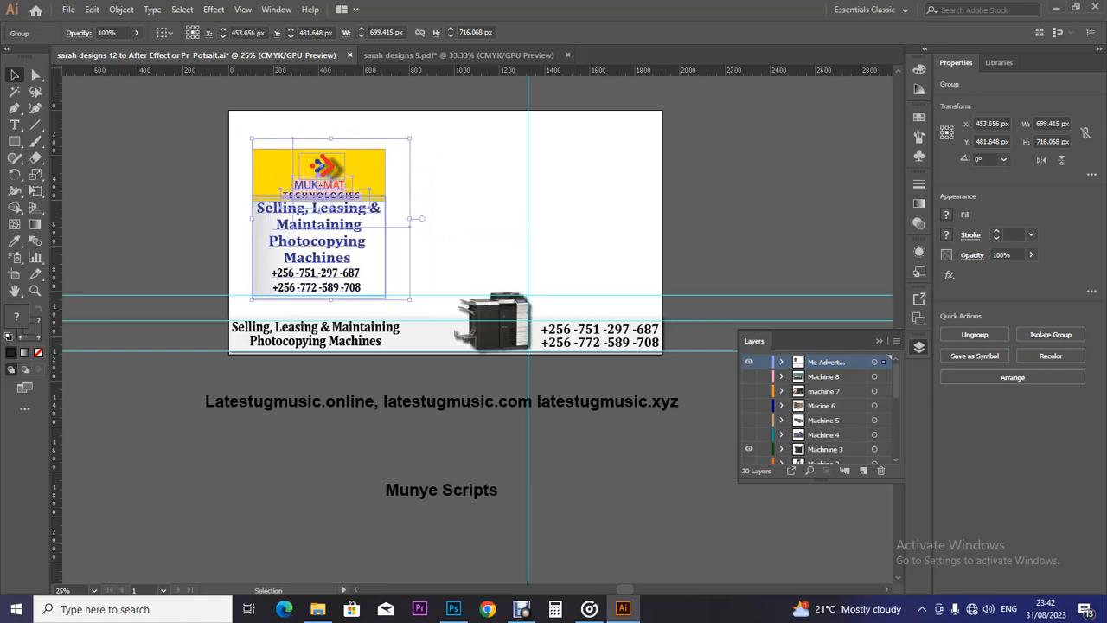
key("ctrl+shift+a")
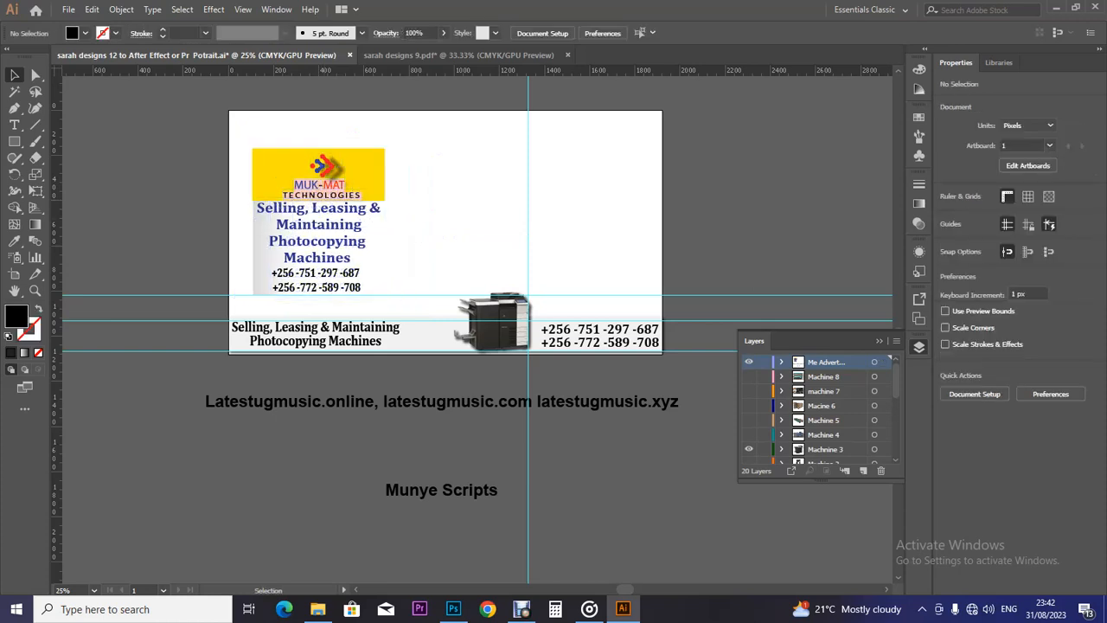
left_click(343, 334)
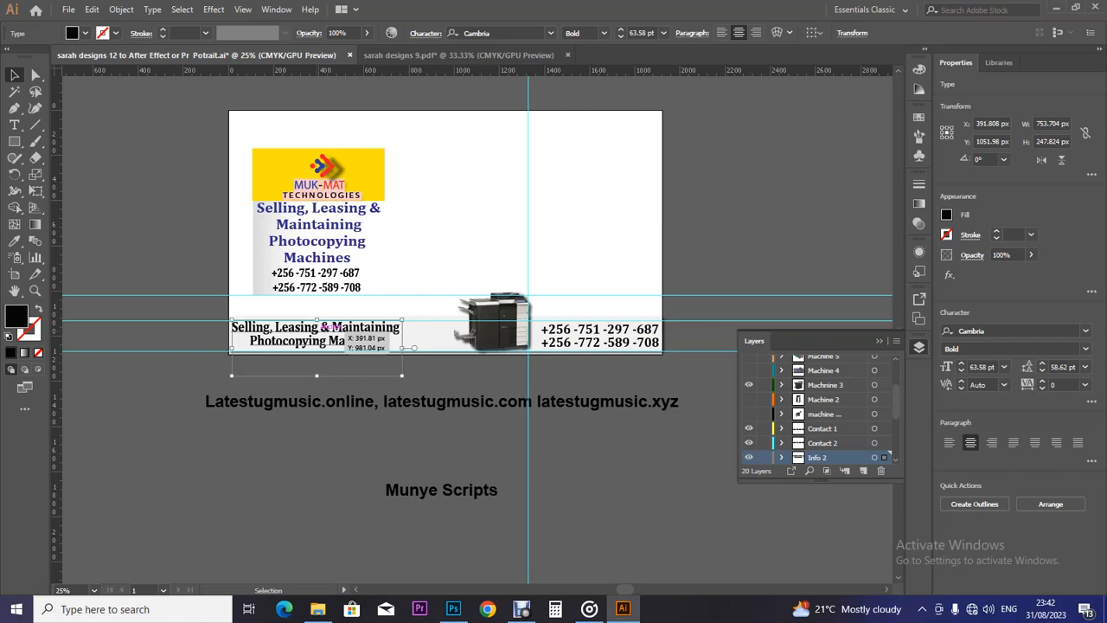
Delete the bottom-left tagline, then select the logo group and the light bottom bar.
key("Delete")
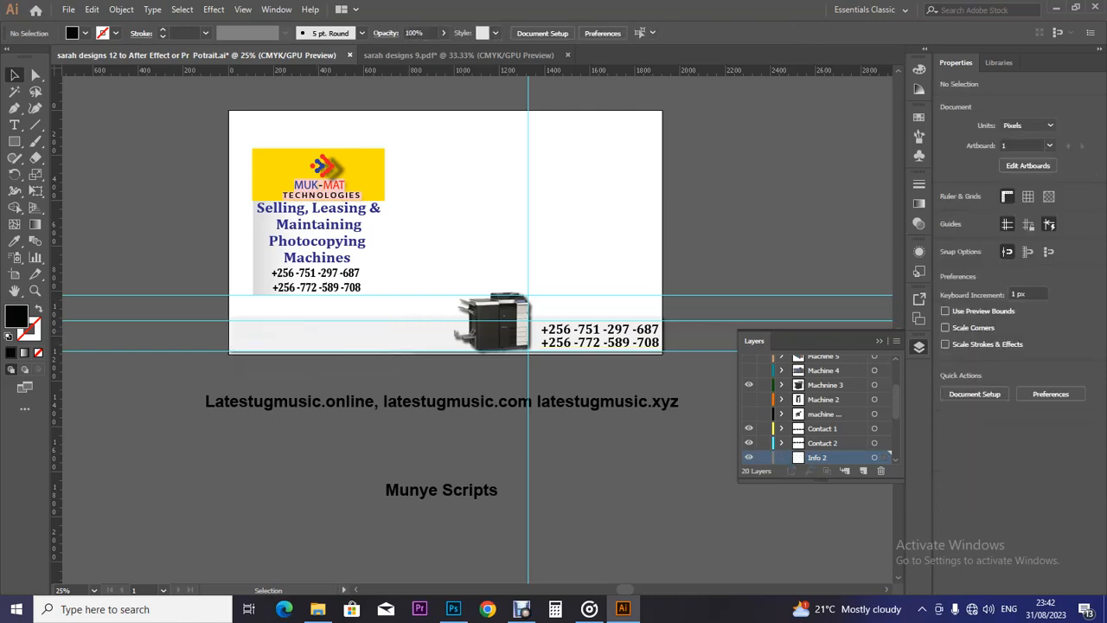
left_click(316, 216)
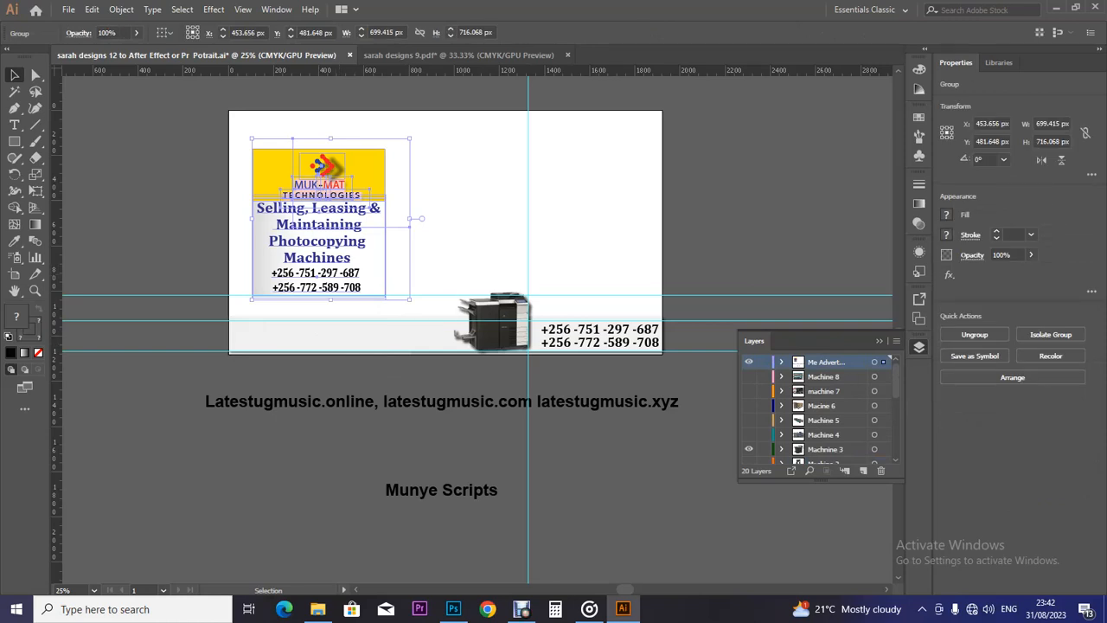
left_click(346, 337)
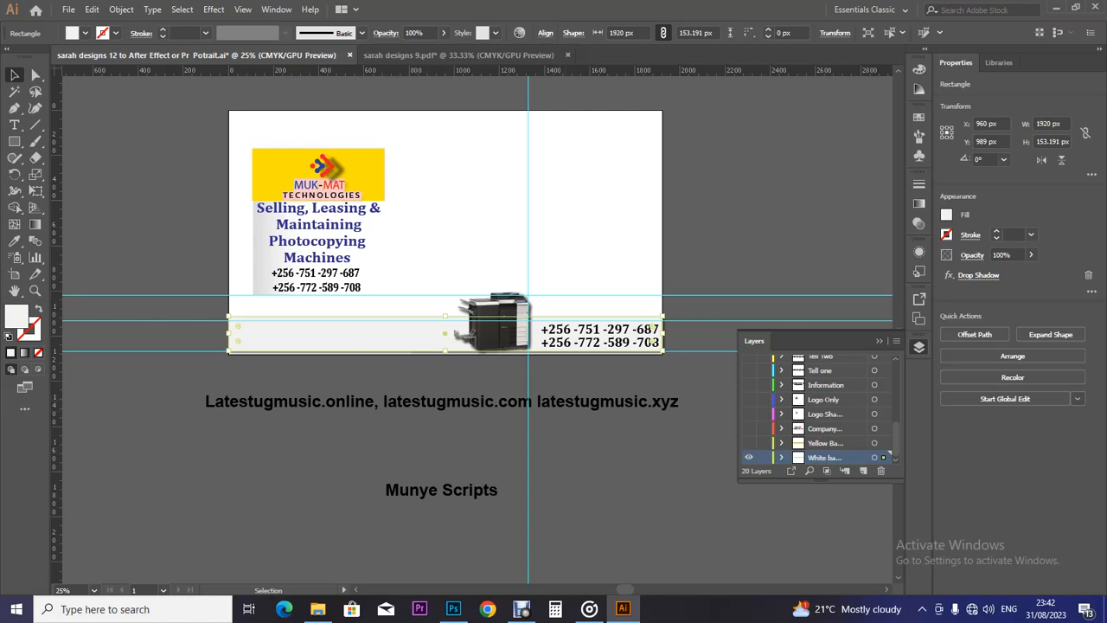
Delete the light bottom bar and the yellow bar on the Yellow Bar layer.
left_click(884, 442)
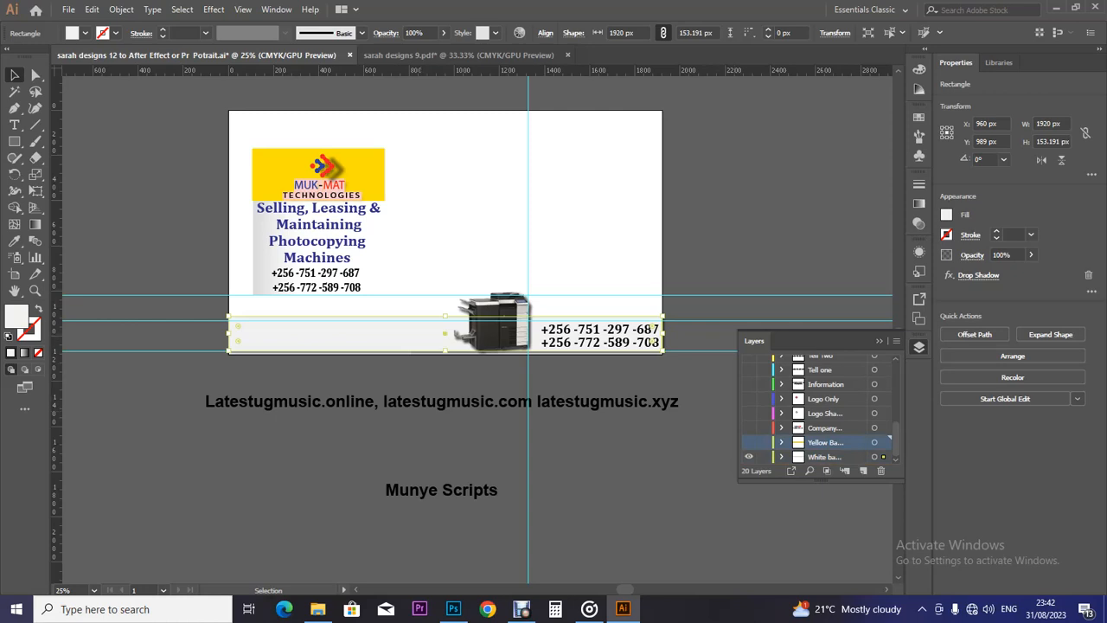
key("ctrl+x")
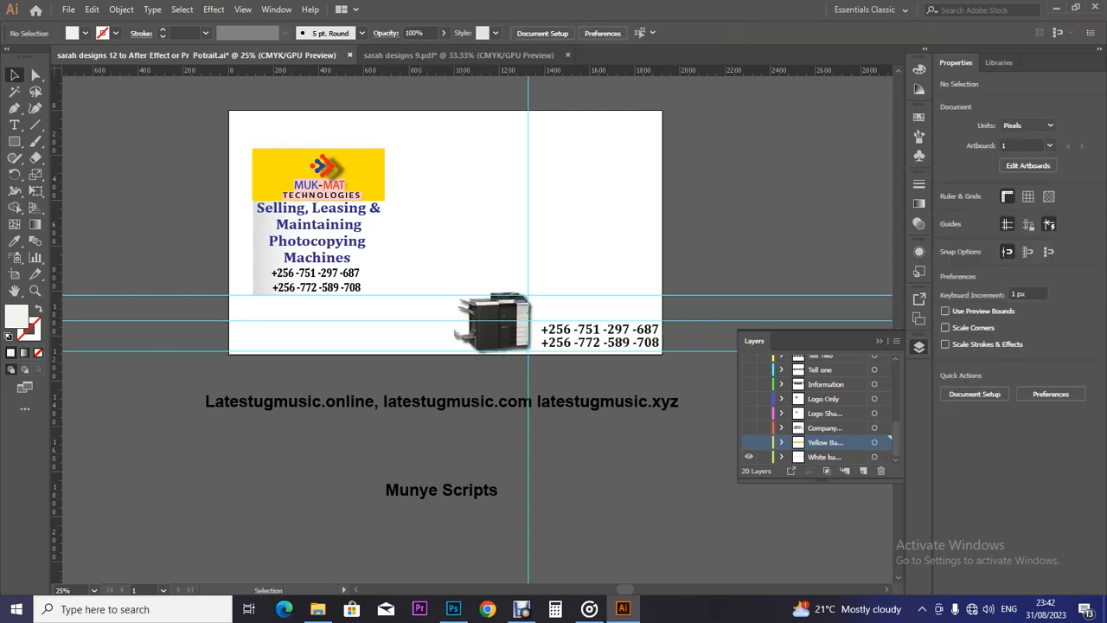
left_click(749, 442)
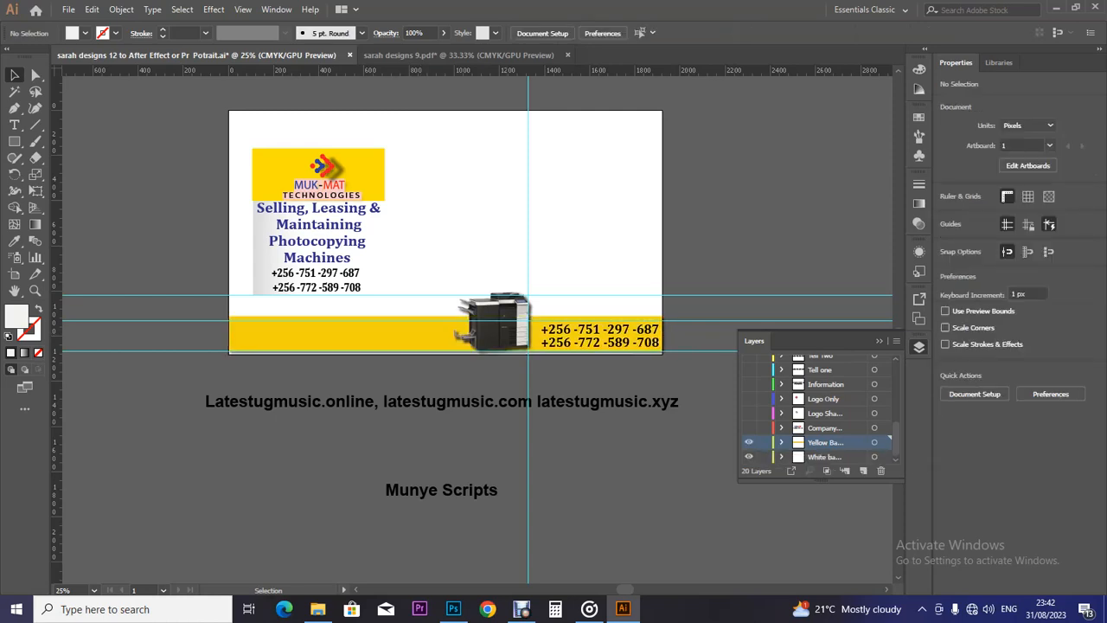
left_click(389, 334)
key("ctrl+x")
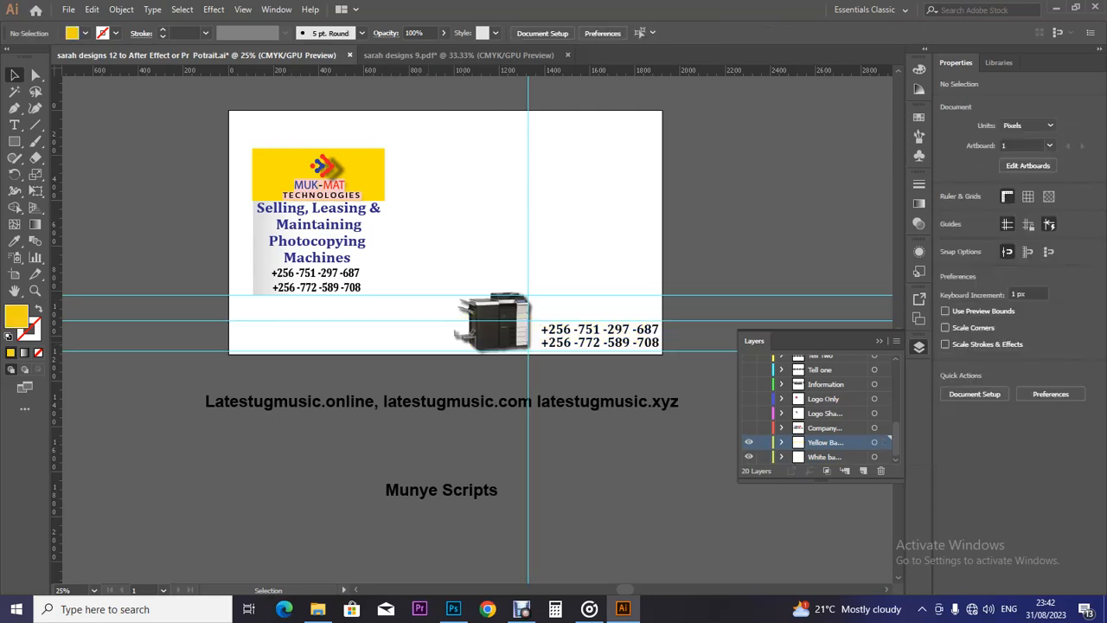
Ungroup the MUK-MAT advert group on the banner.
left_click(369, 175)
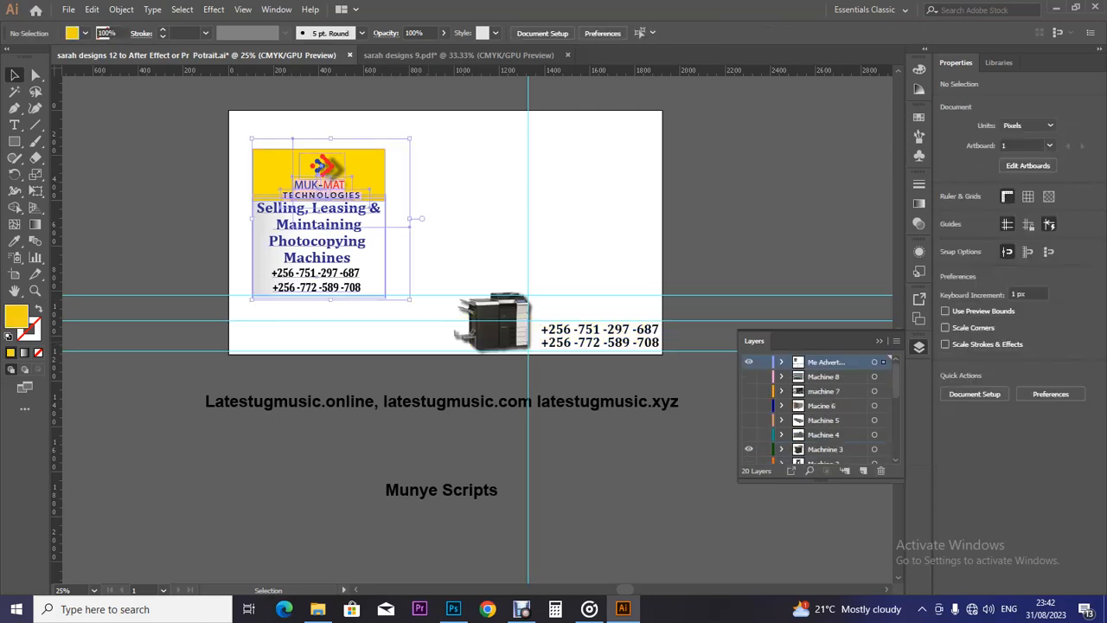
right_click(371, 182)
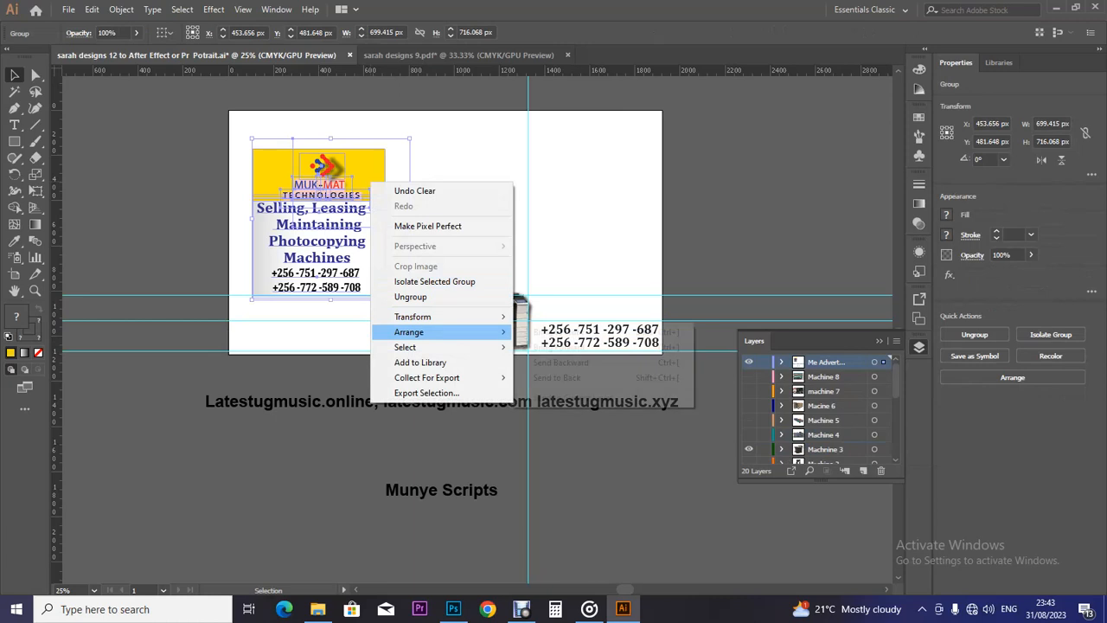
left_click(410, 297)
left_click(402, 319)
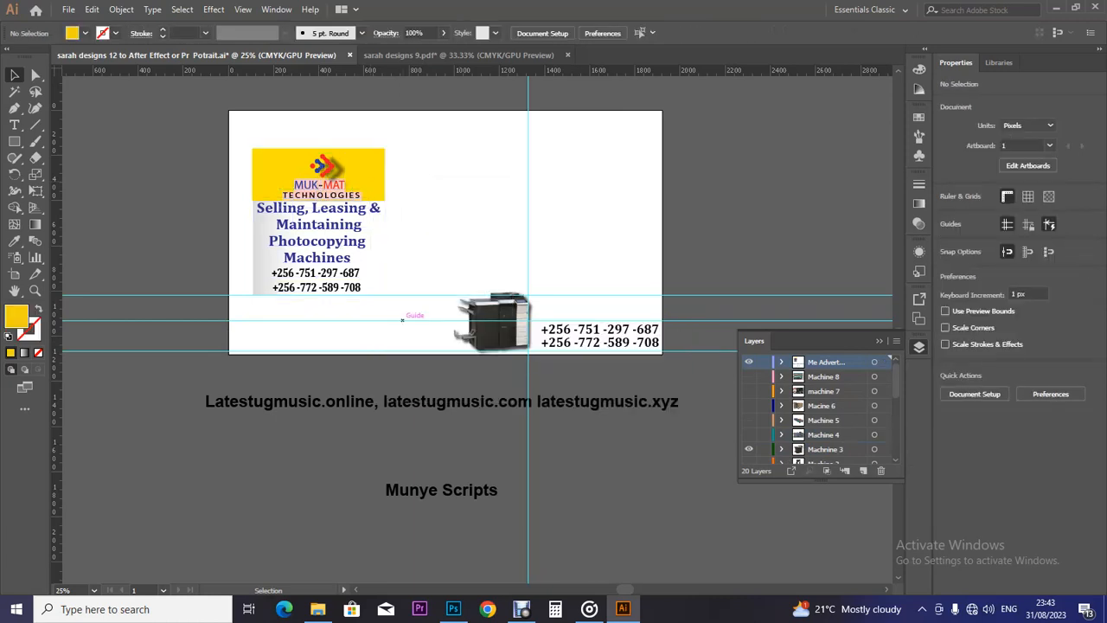
left_click(402, 319)
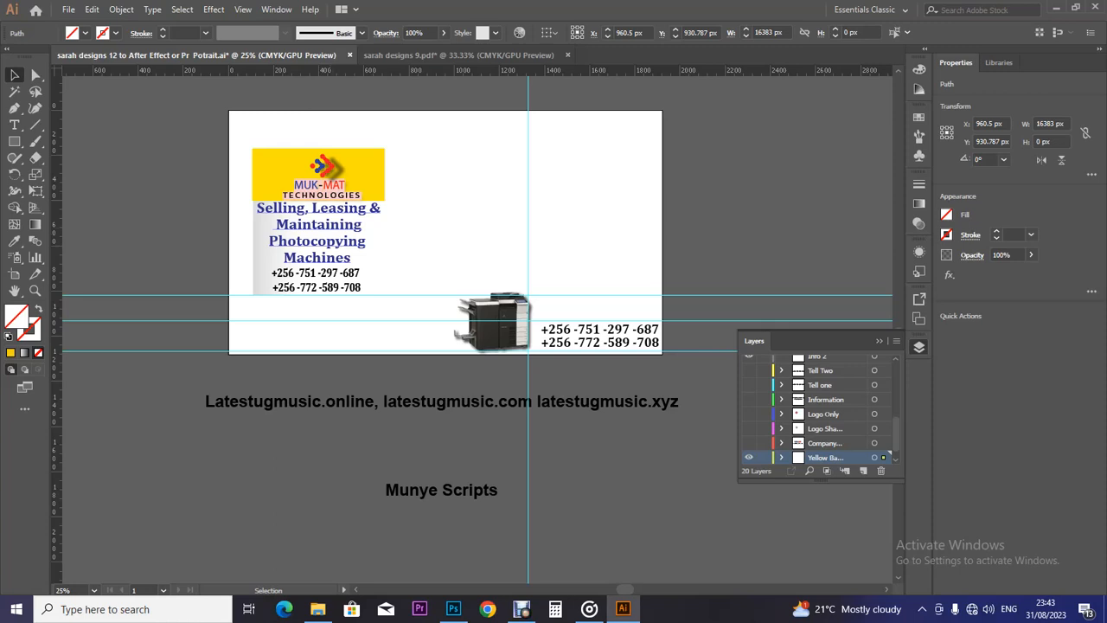
left_click(319, 241)
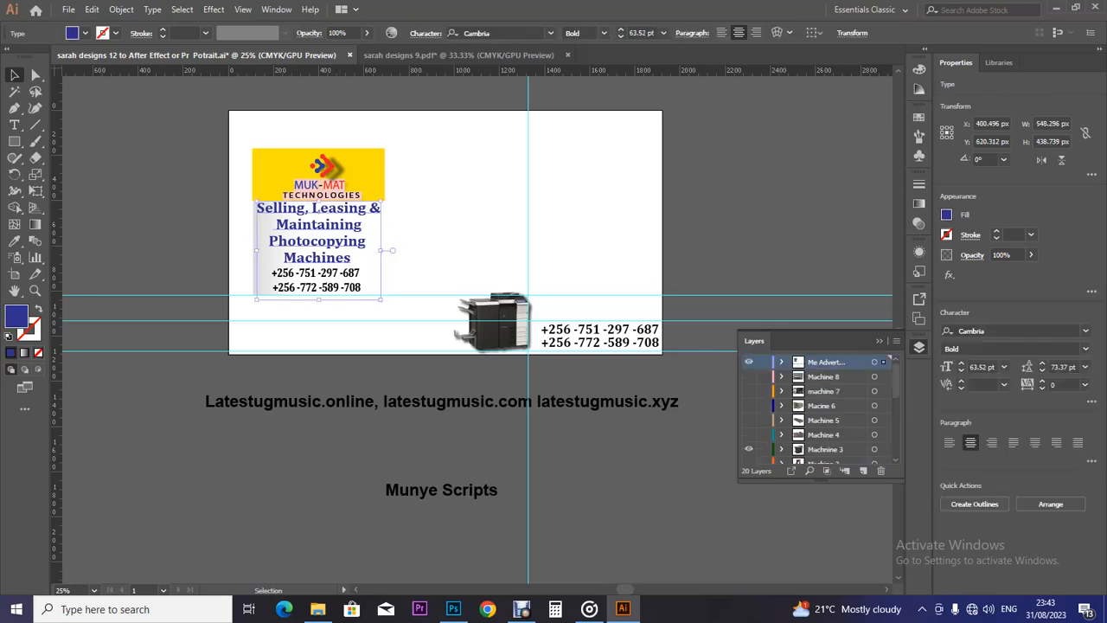
right_click(339, 208)
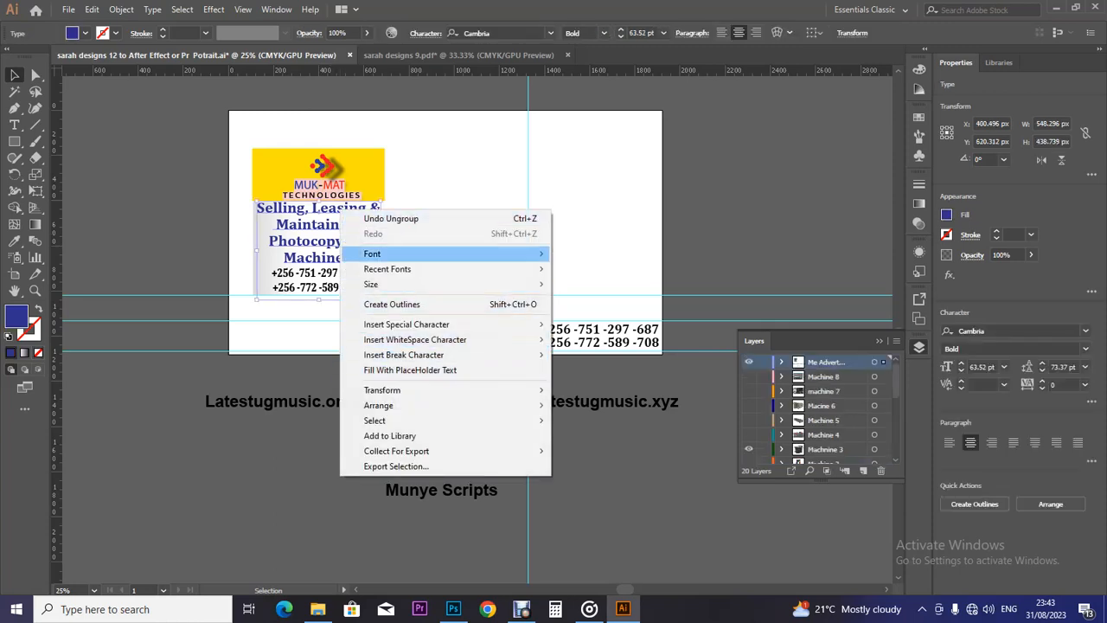
left_click(554, 199)
right_click(354, 209)
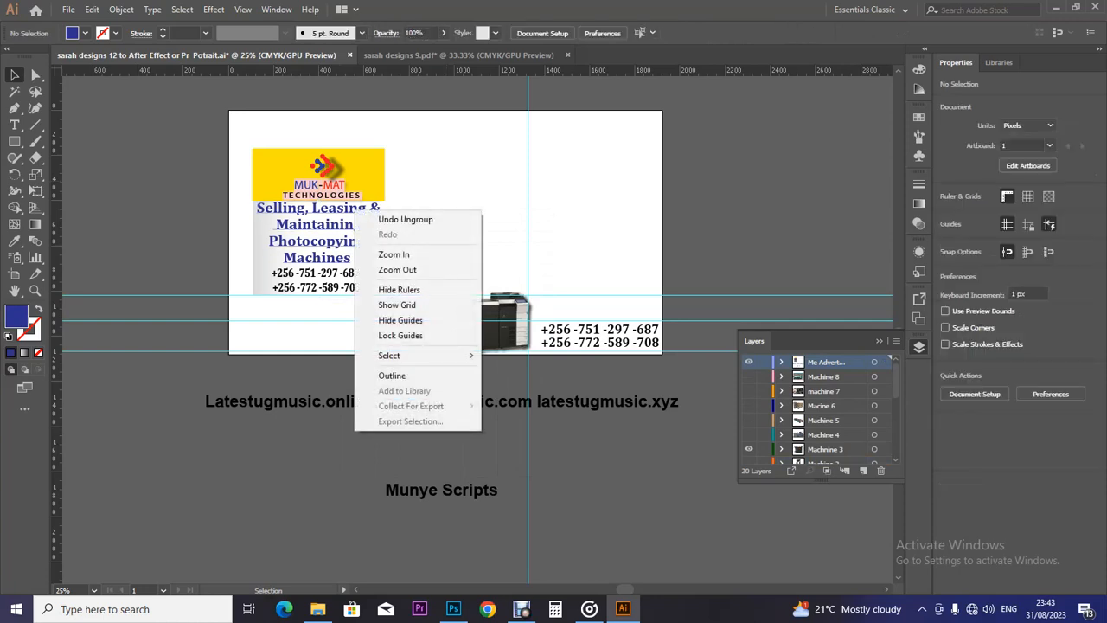
key("Escape")
left_click(330, 225)
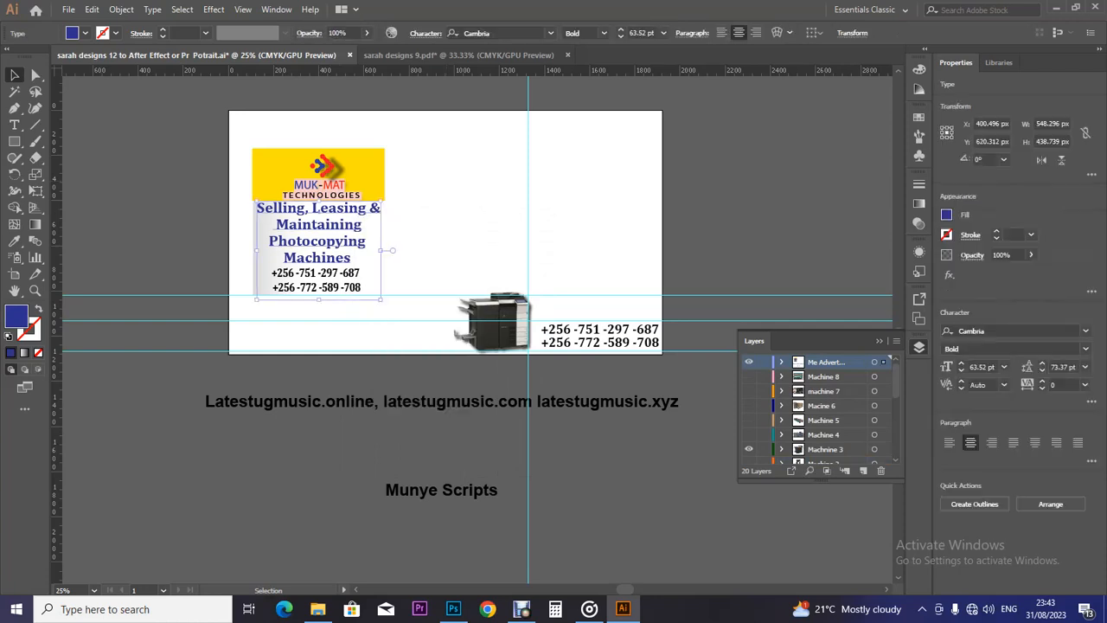
left_click_drag(330, 225, 443, 235)
key("ctrl+z")
scroll(817, 411, "down", 5)
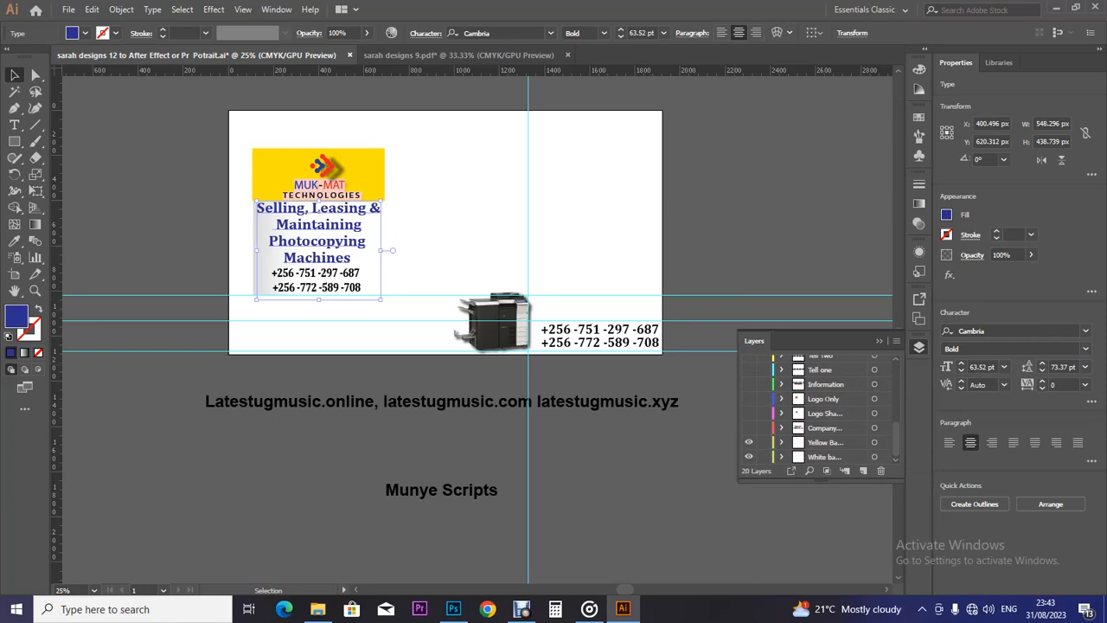
Delete the grey background group behind the logo and text.
key("ctrl")
key("ctrl+x")
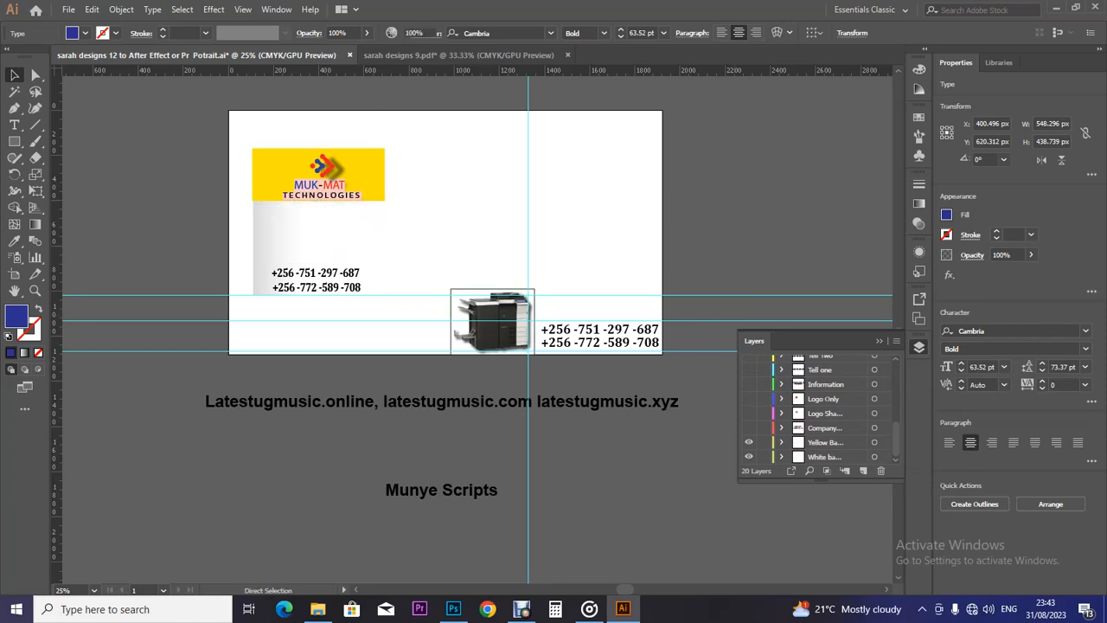
key("ctrl+f")
left_click(261, 206)
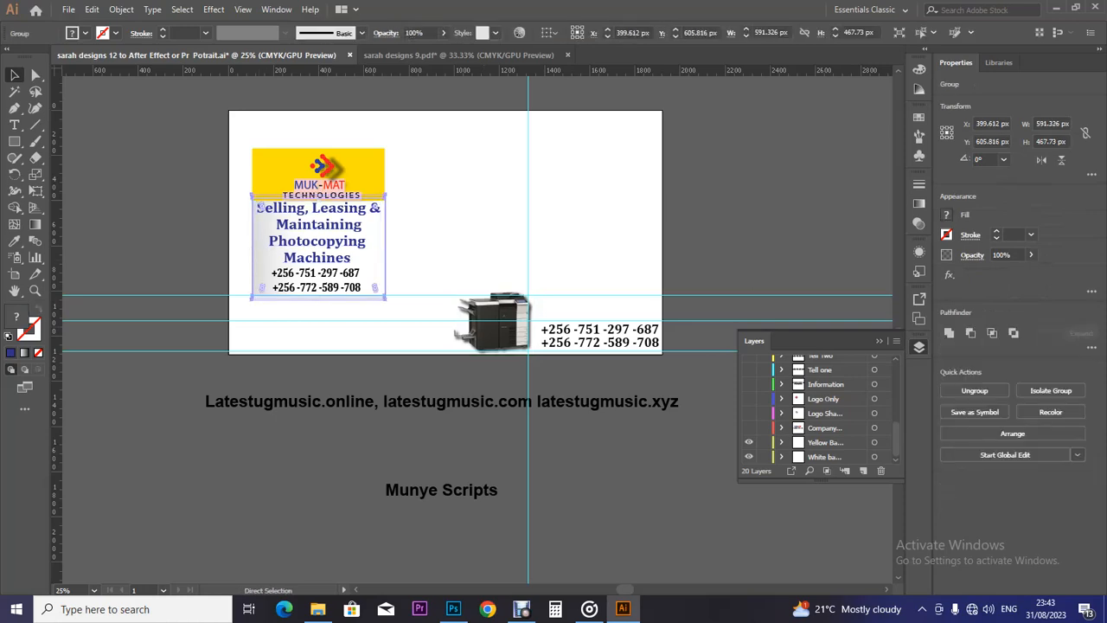
key("ctrl+x")
Hide the White background layer's grey gradient.
left_click(889, 455)
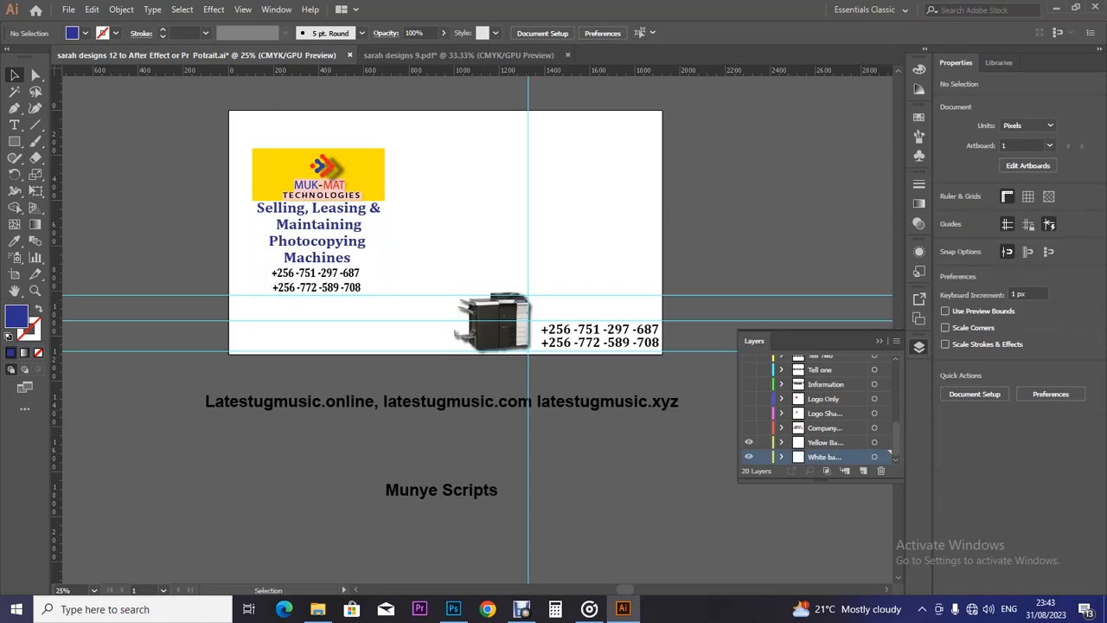
left_click(320, 195)
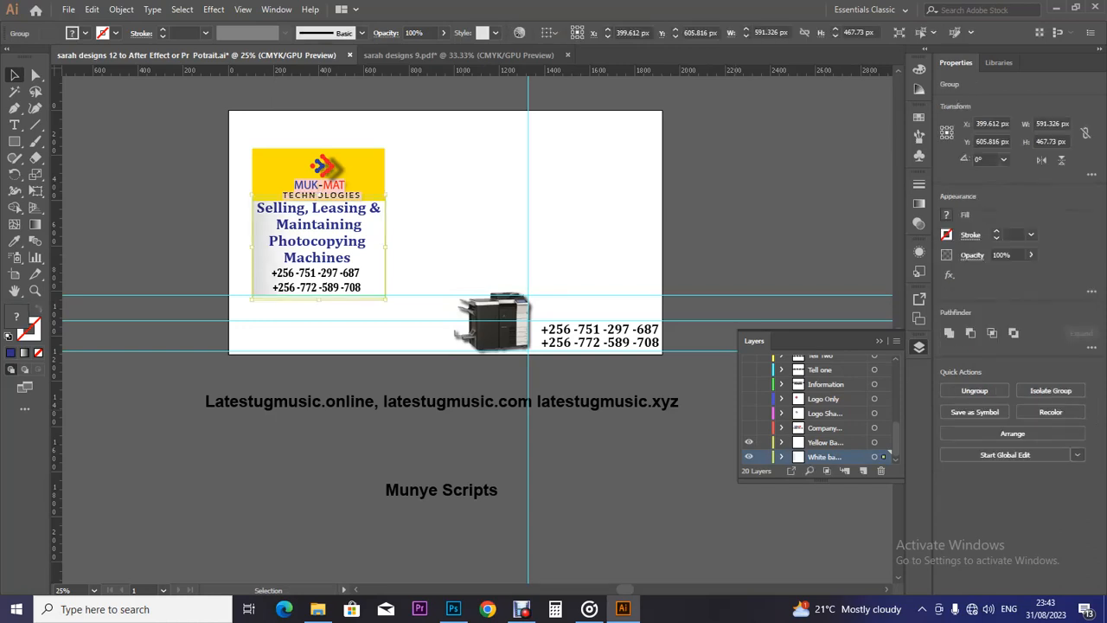
left_click(749, 456)
left_click(749, 456)
left_click(749, 457)
left_click(749, 457)
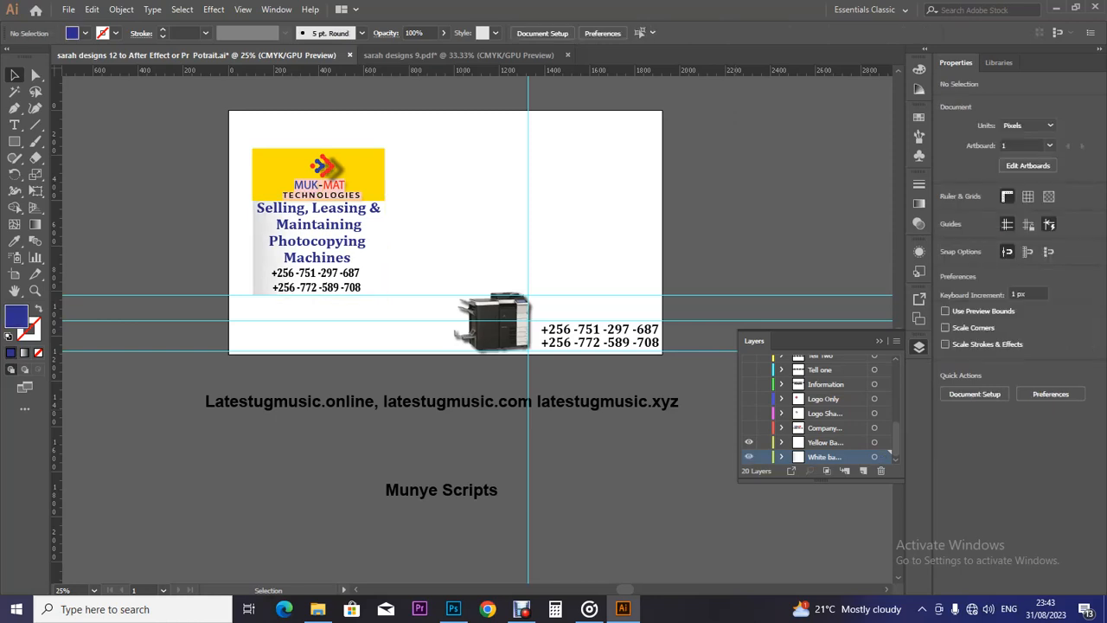
left_click(749, 457)
Delete the yellow box behind the MUK-MAT logo and hide the Yellow background layer.
left_click(381, 178)
key("a")
key("Delete")
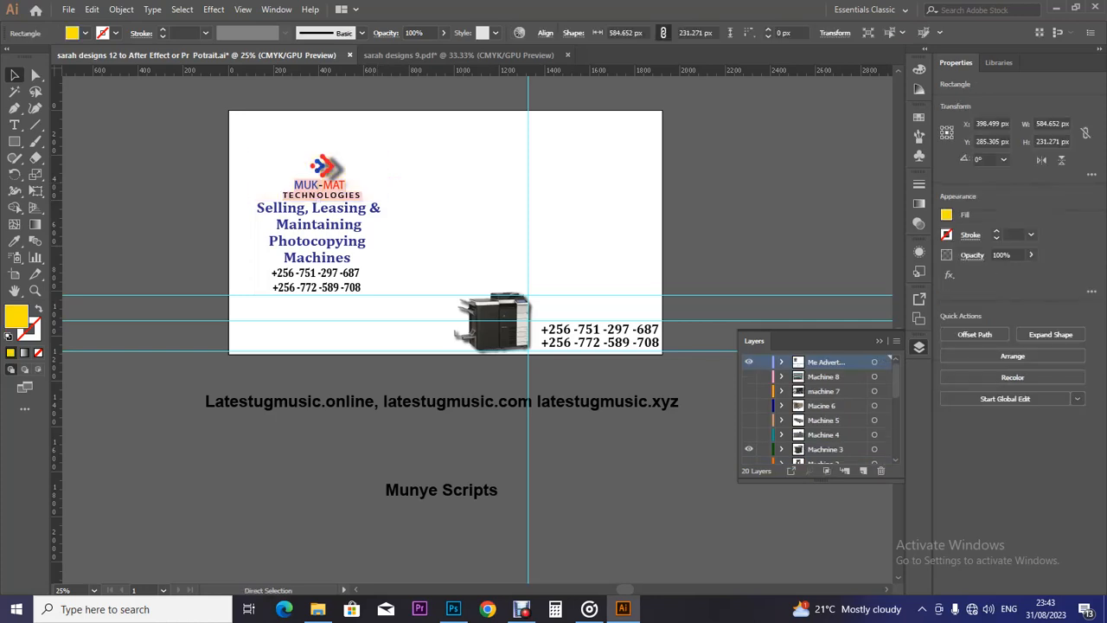
key("v")
left_click_drag(896, 380, 896, 443)
left_click(825, 442)
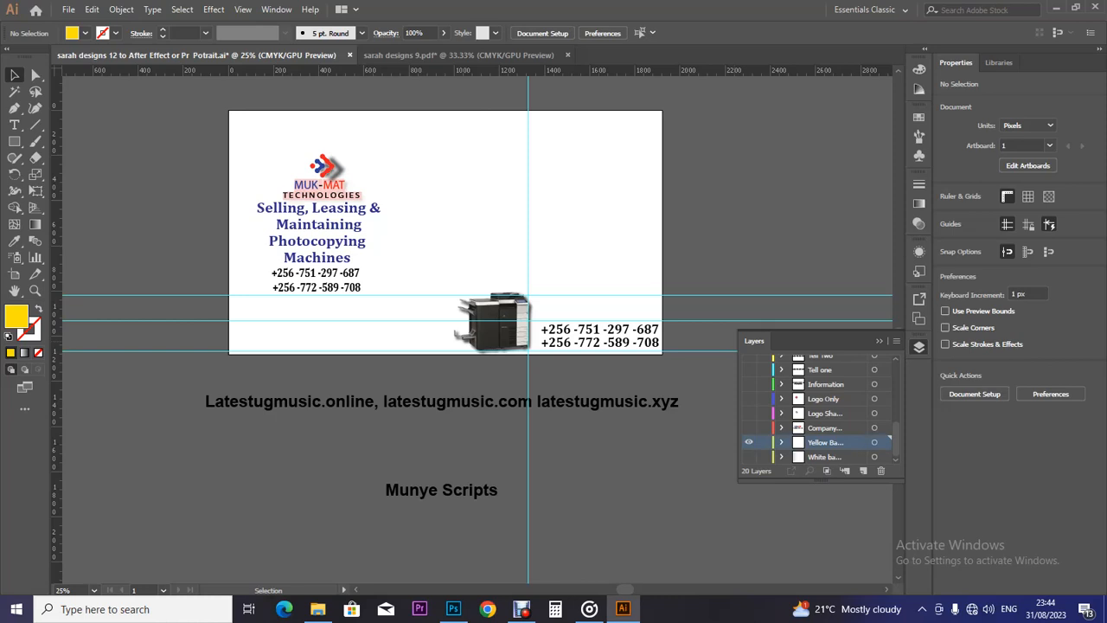
key("ctrl+shift+v")
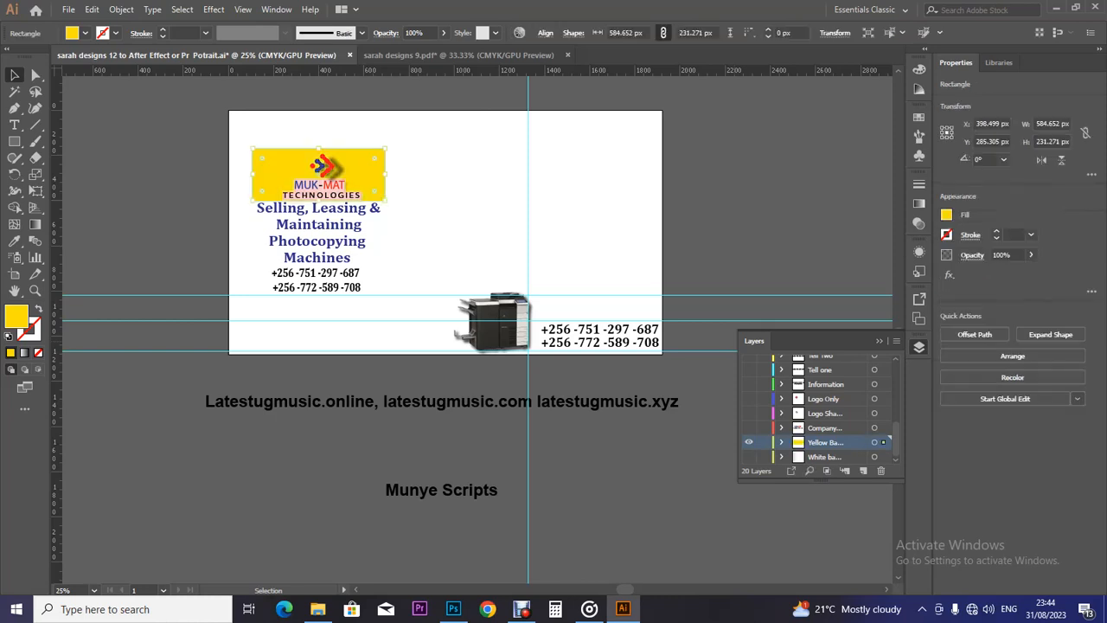
left_click(749, 442)
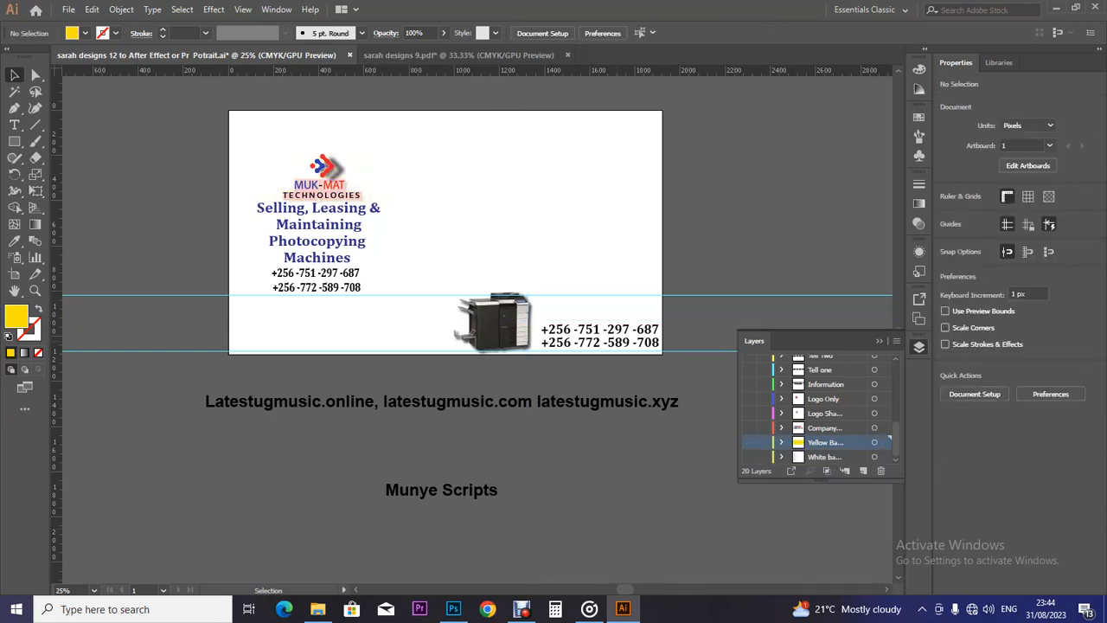
Start music playback and make the Company logo layer visible.
mouse_move(589, 609)
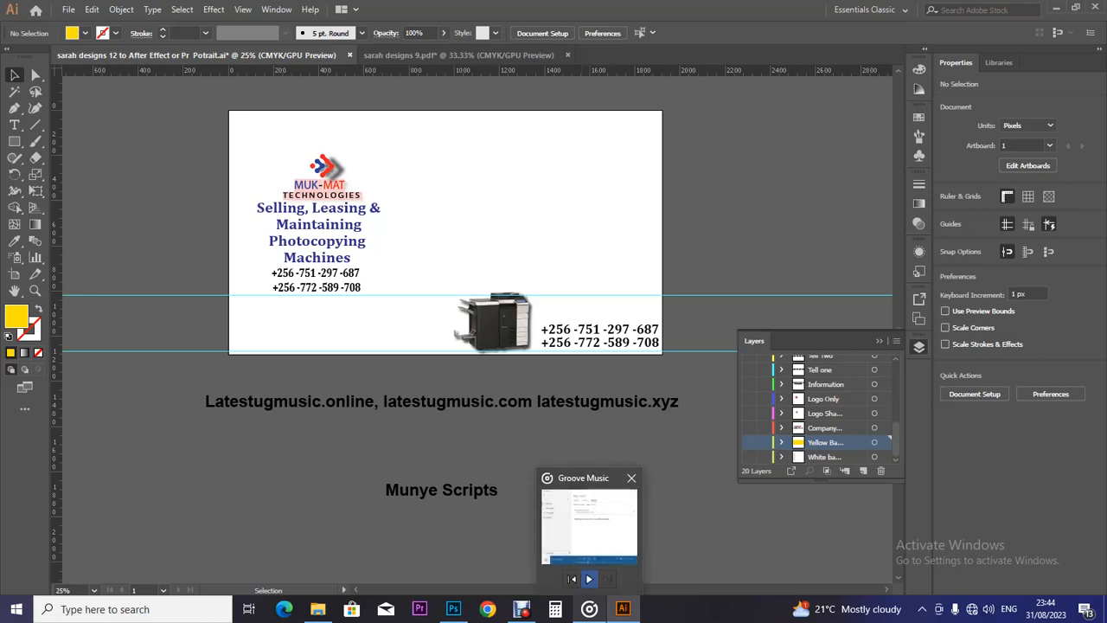
left_click(589, 579)
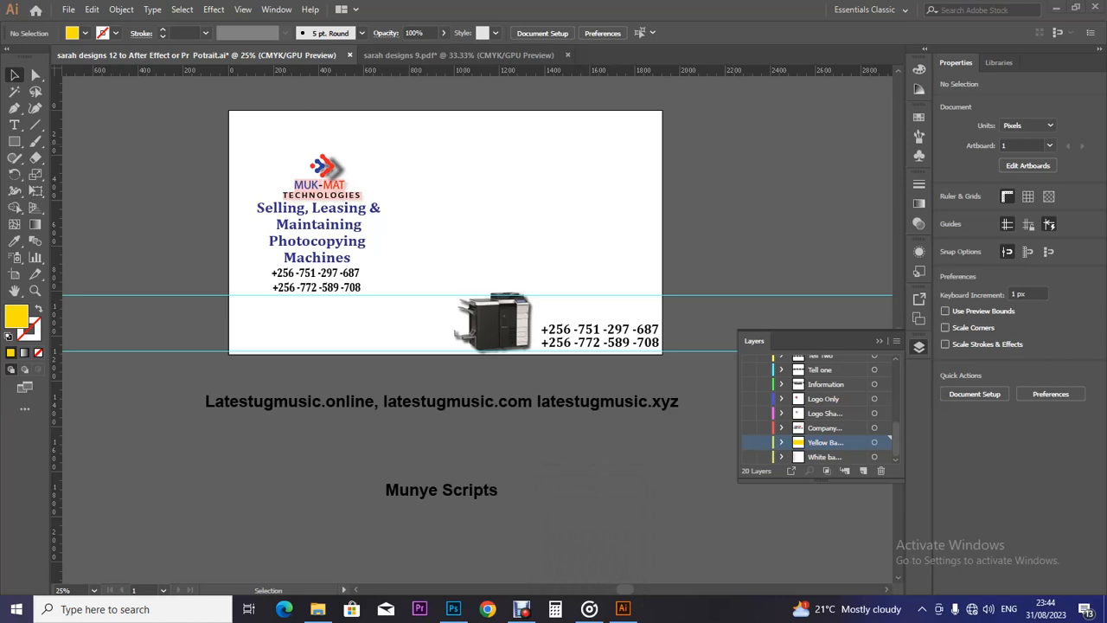
left_click(749, 427)
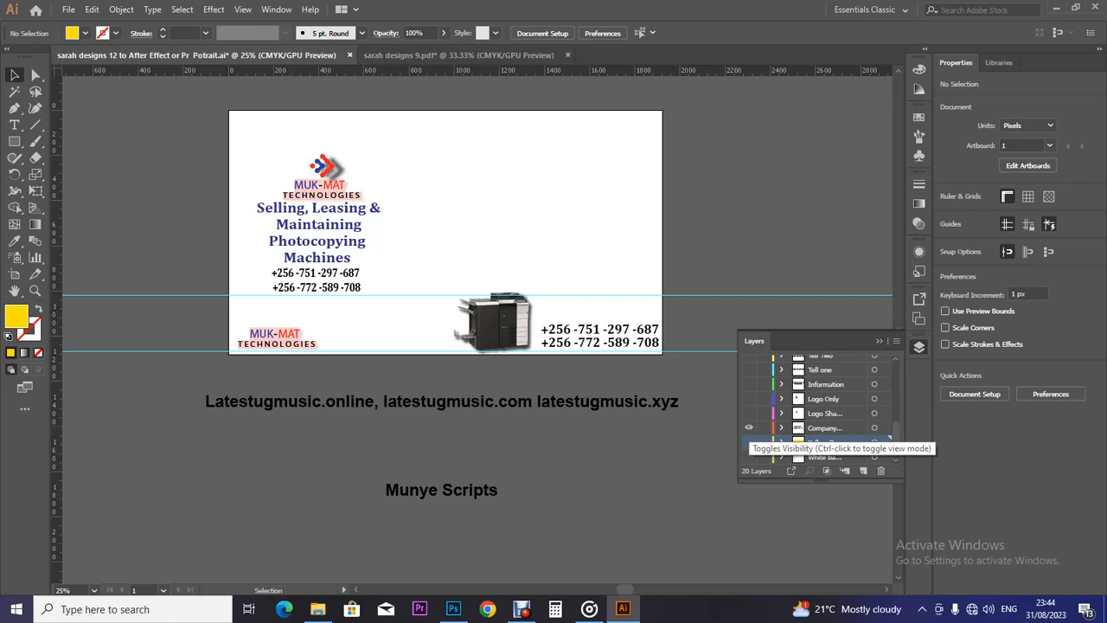
left_click(817, 442)
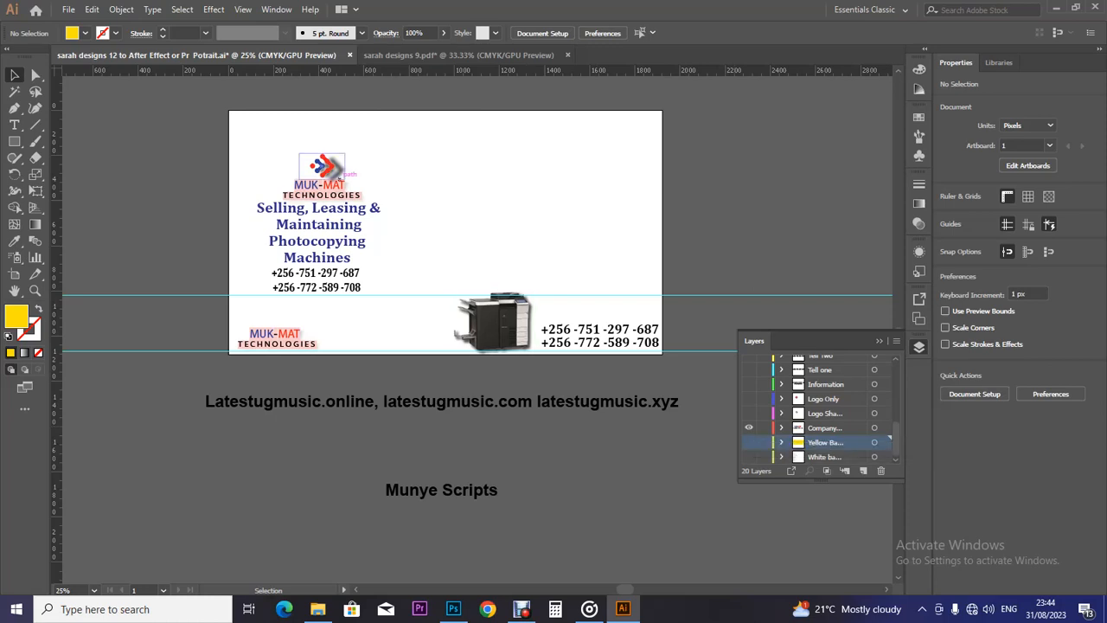
Delete the bottom-left logo's MAT, MUK, TECHNOLOGIES and dash pieces one by one.
left_click(275, 338)
key("Delete")
left_click(262, 334)
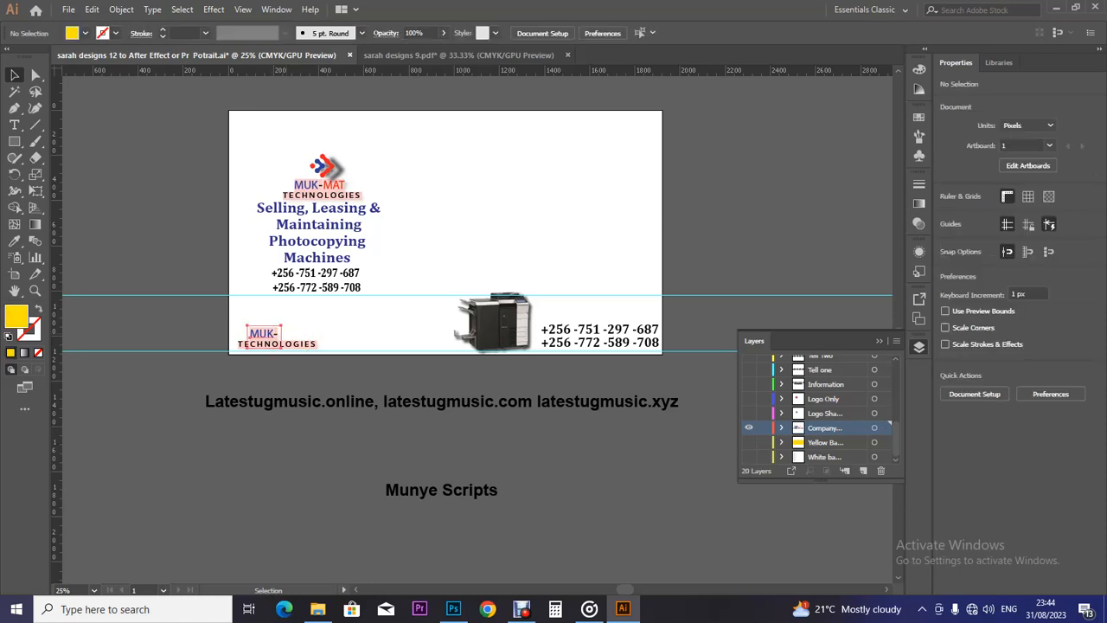
key("Delete")
left_click(275, 344)
key("Delete")
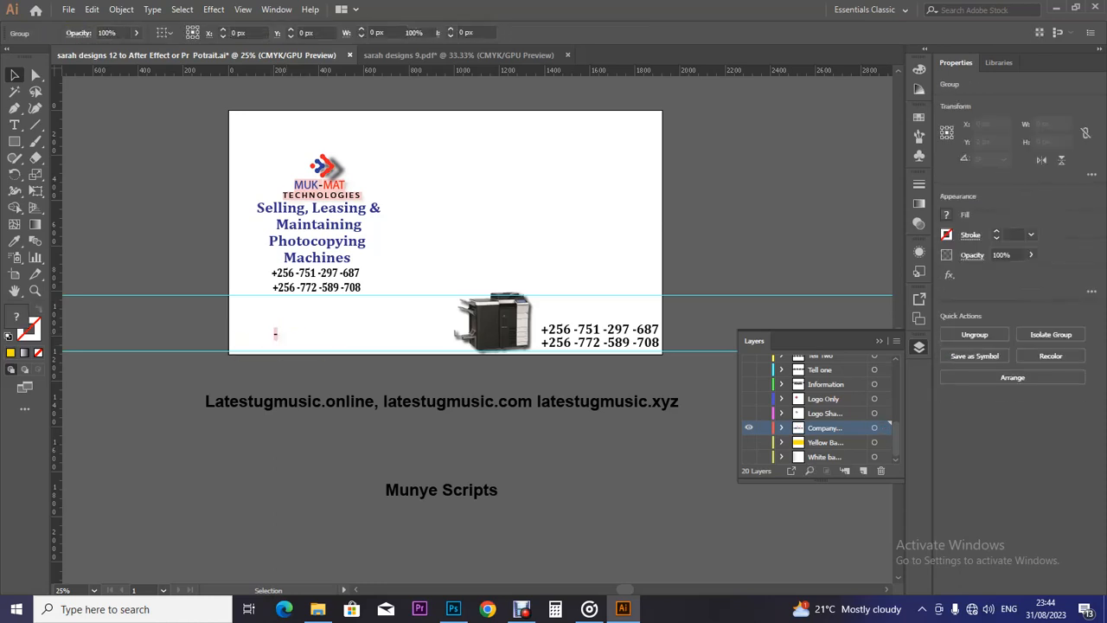
left_click(274, 336)
key("Delete")
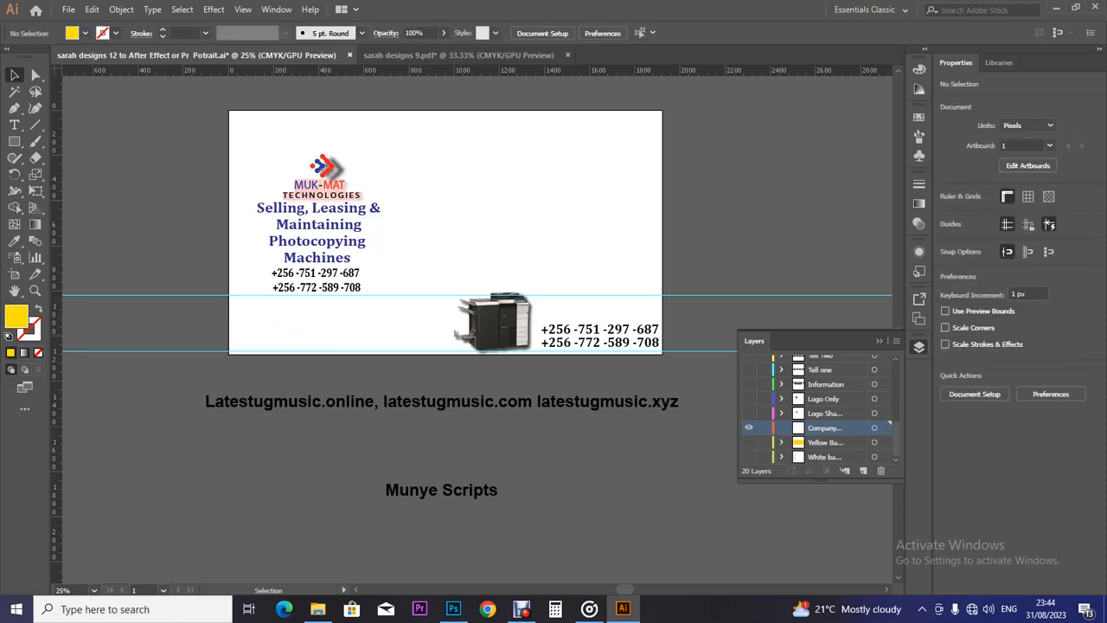
left_click(68, 9)
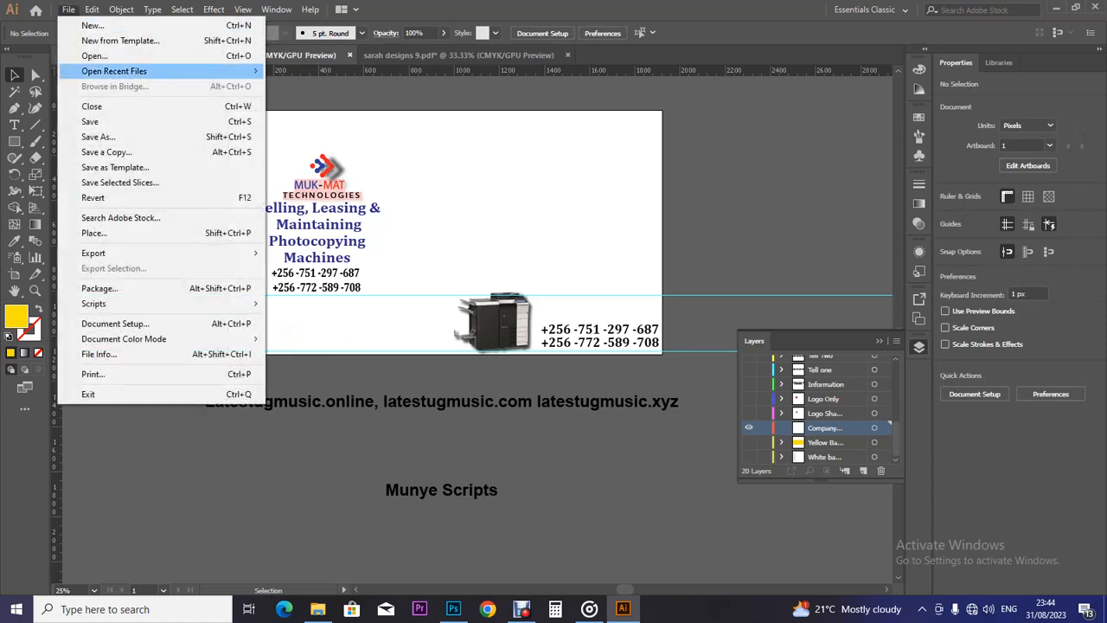
Save the banner document as 'sarah designs 12 to After Effect or Pr Potrait.ai'.
left_click(90, 121)
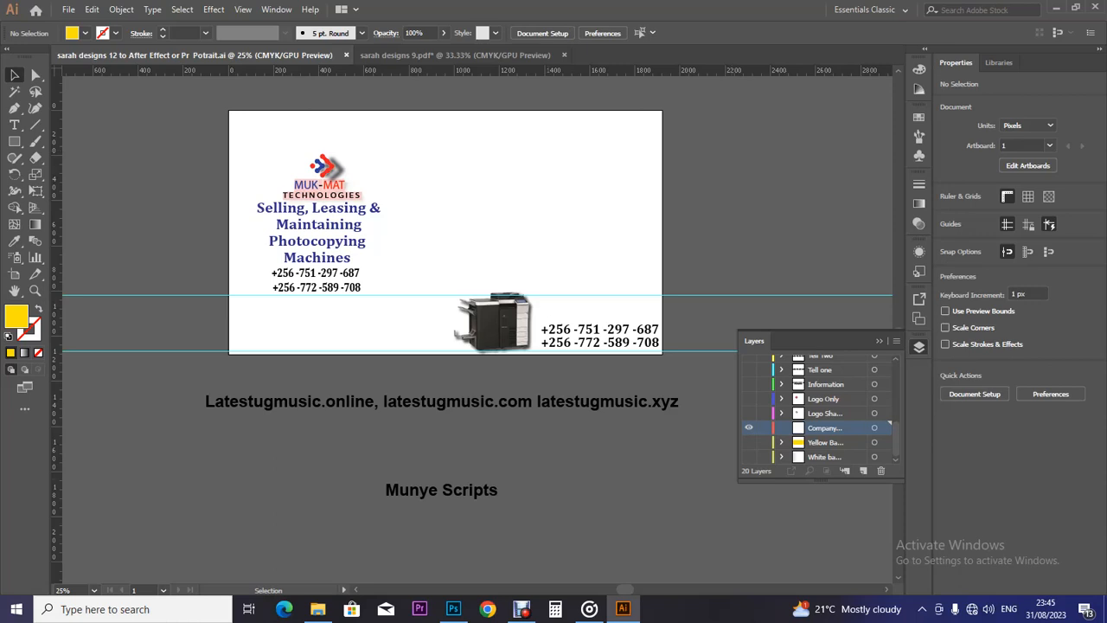
Append the contact phone number to the end of the lower watermark caption.
key("t")
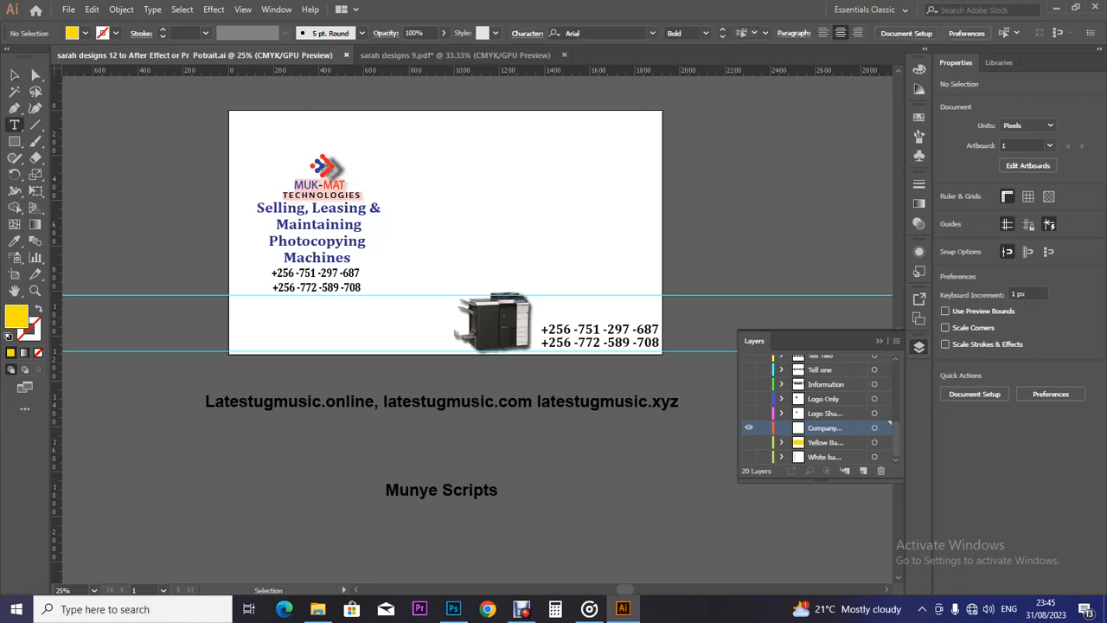
left_click(498, 490)
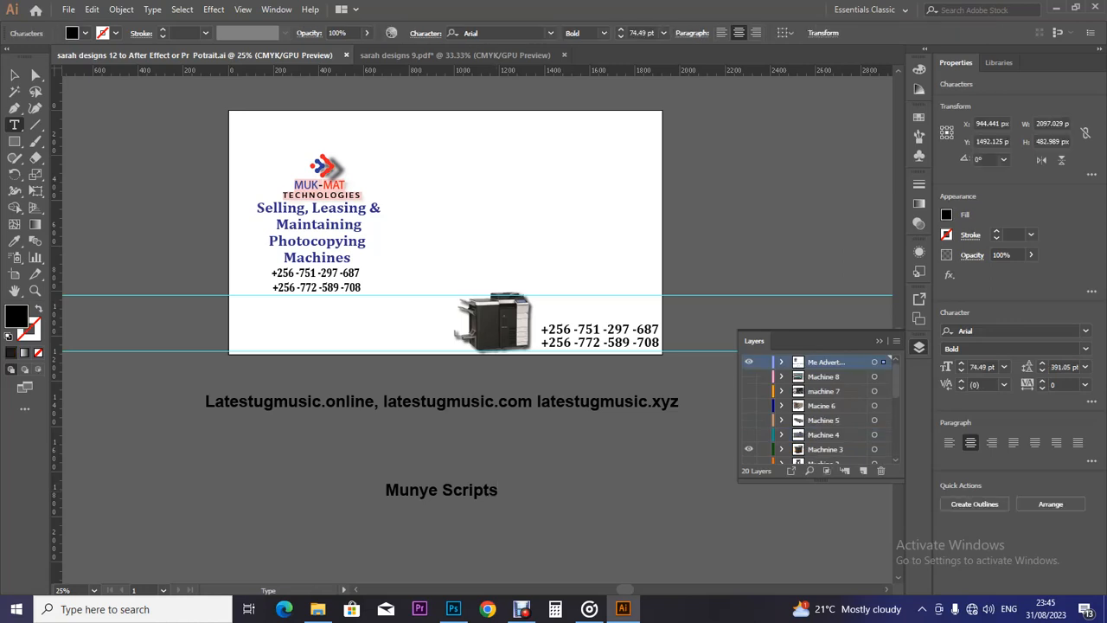
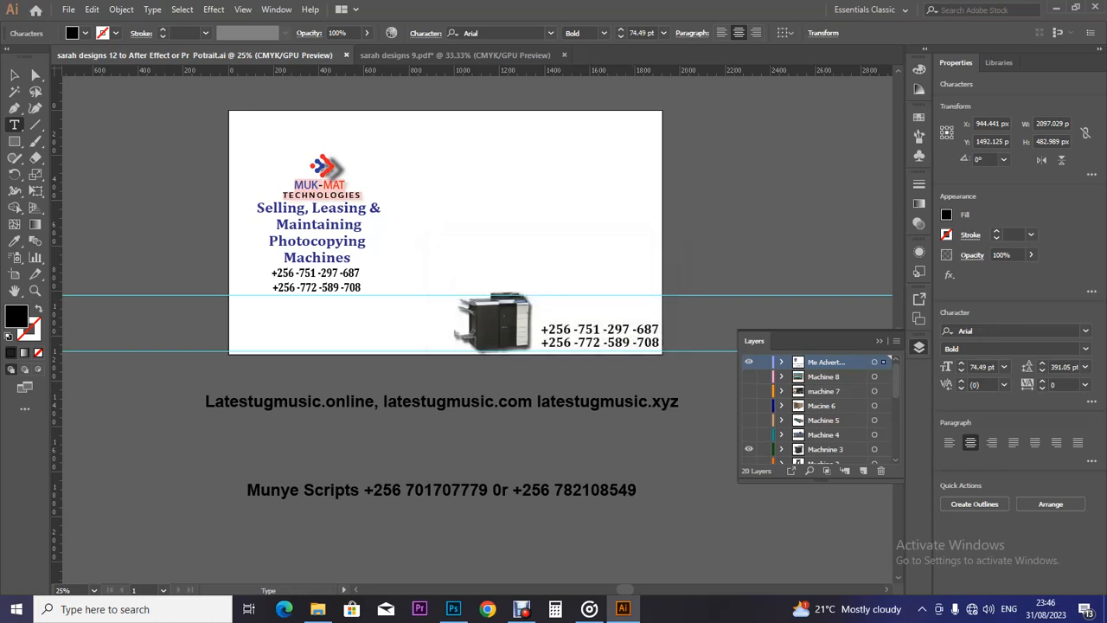
Delete the upper and lower phone-number text objects beside the photocopier image.
key("Escape")
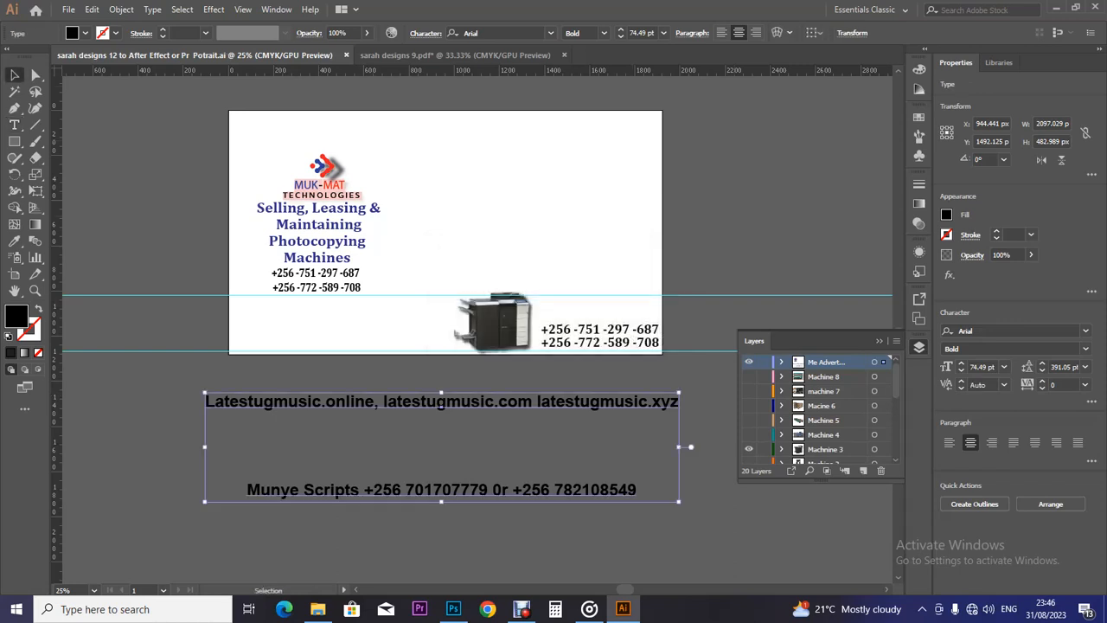
left_click(666, 331)
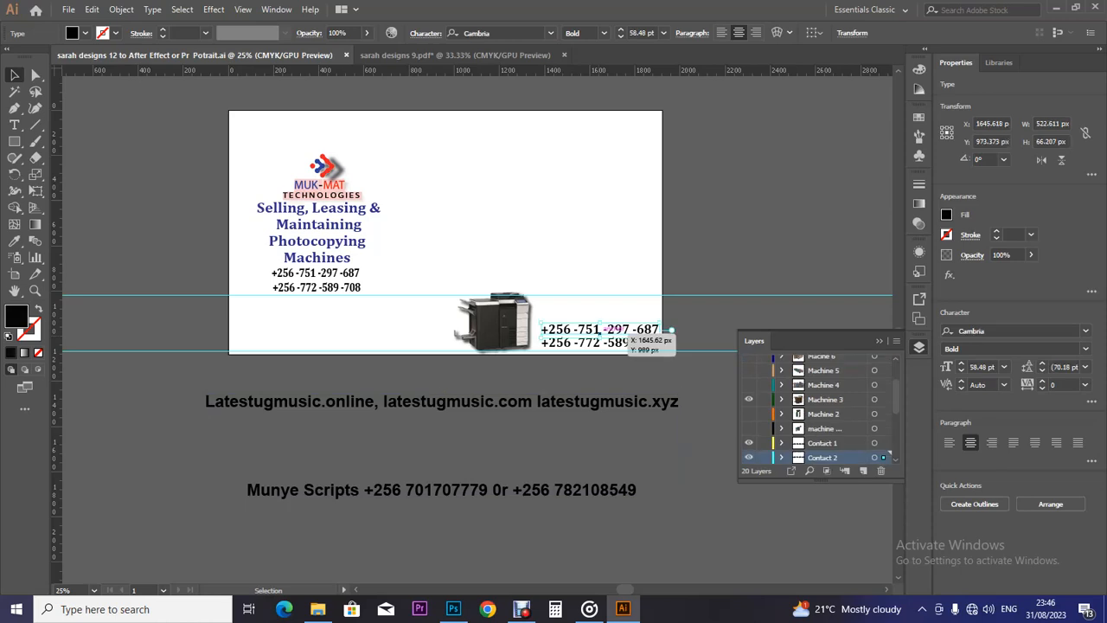
key("Delete")
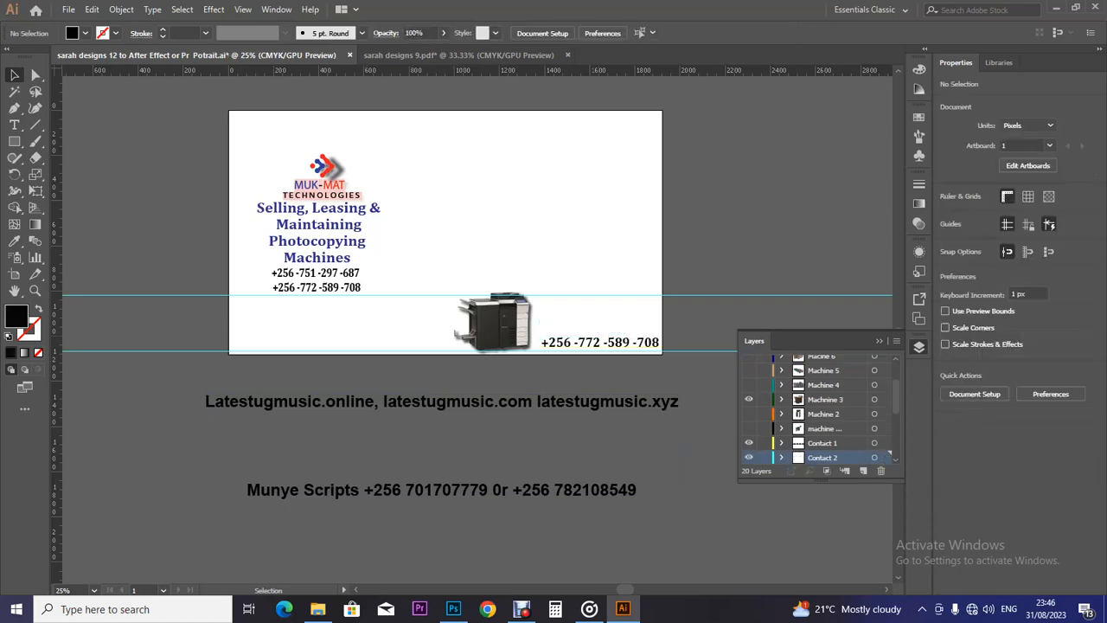
left_click(657, 341)
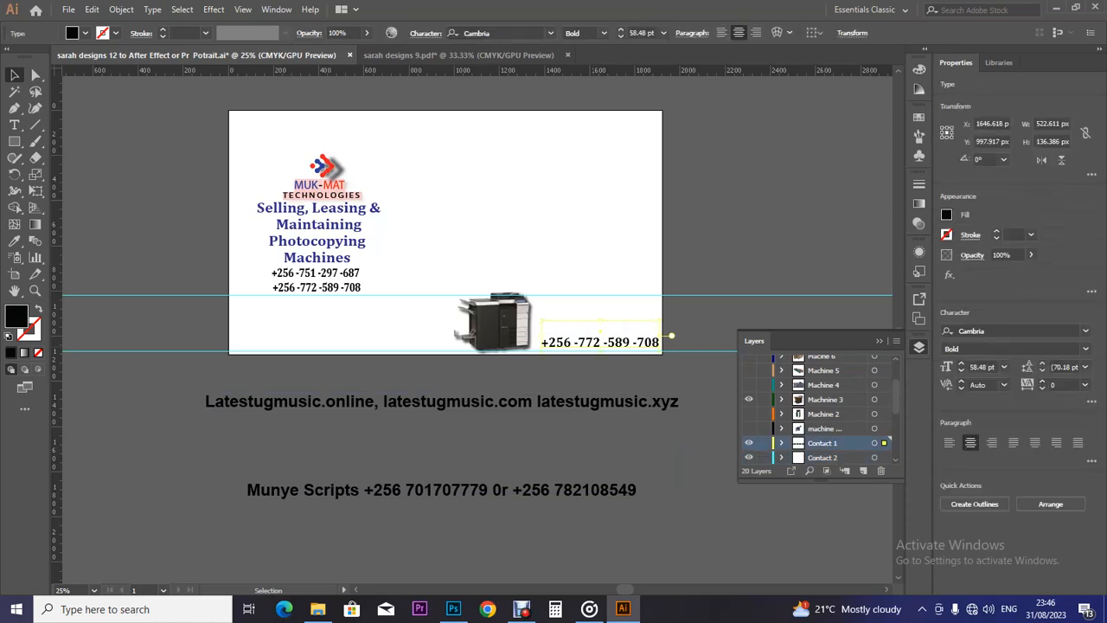
key("Delete")
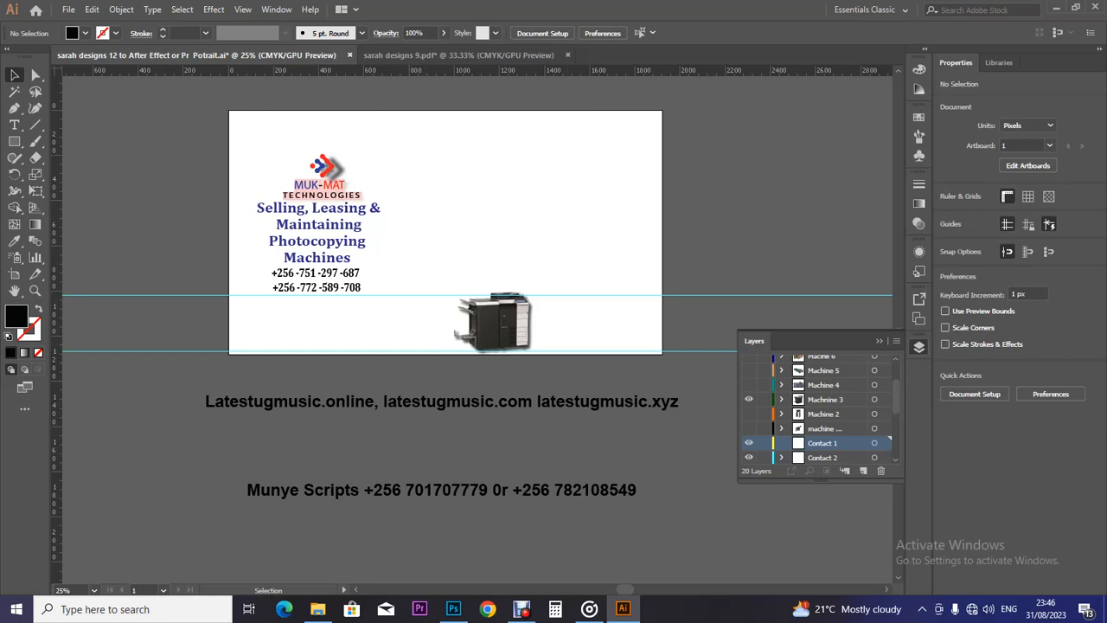
scroll(818, 407, "down", 3)
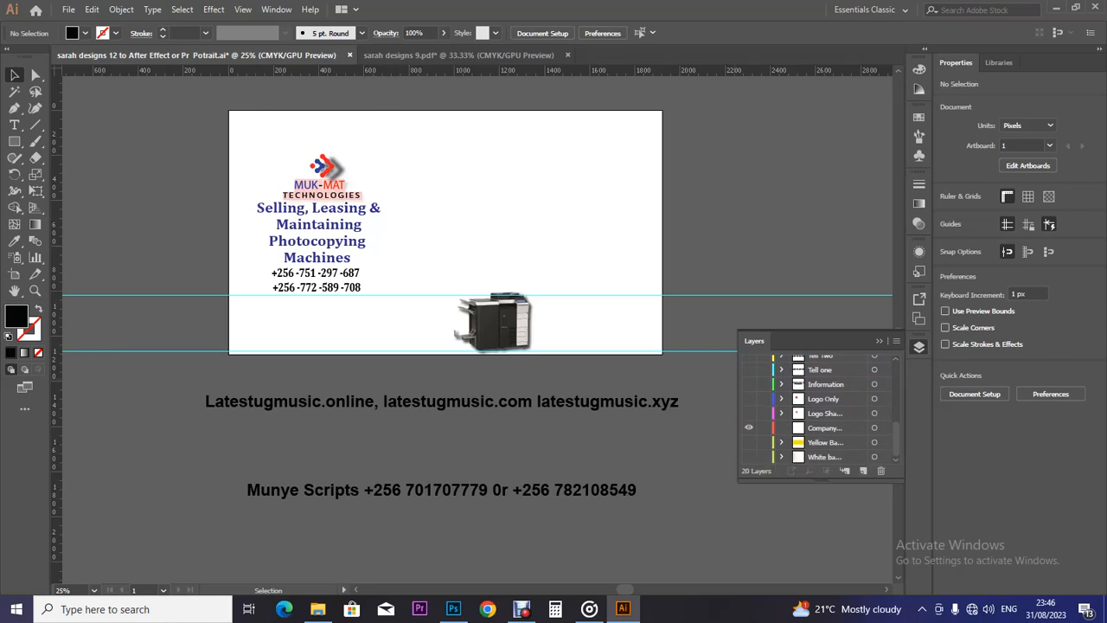
left_click(749, 457)
left_click(749, 442)
left_click(749, 442)
left_click(749, 456)
left_click(825, 428)
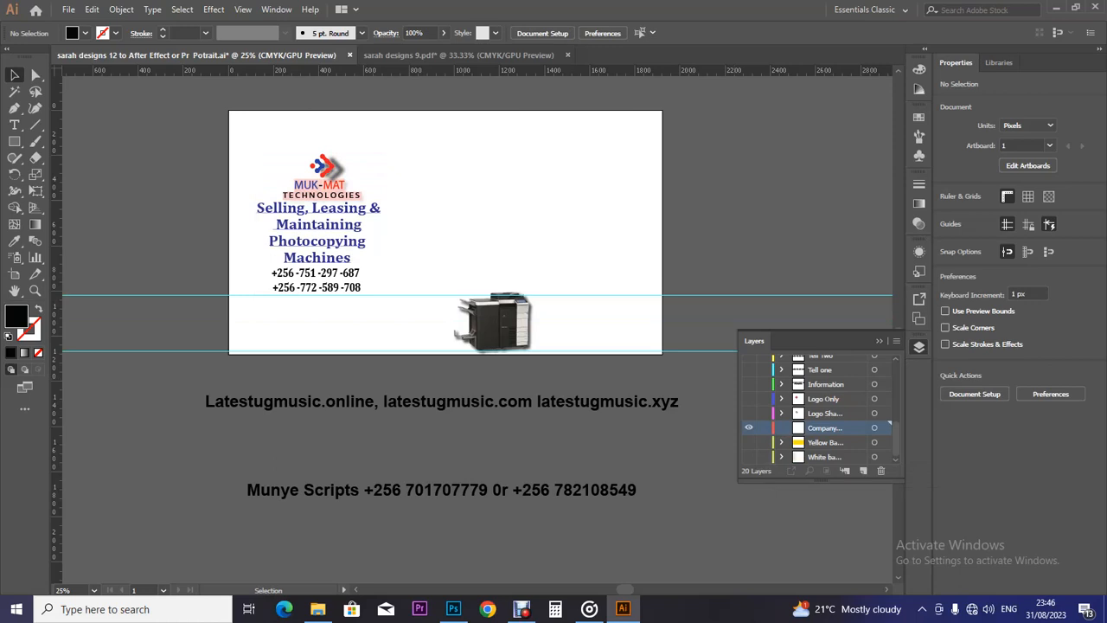
left_click(322, 186)
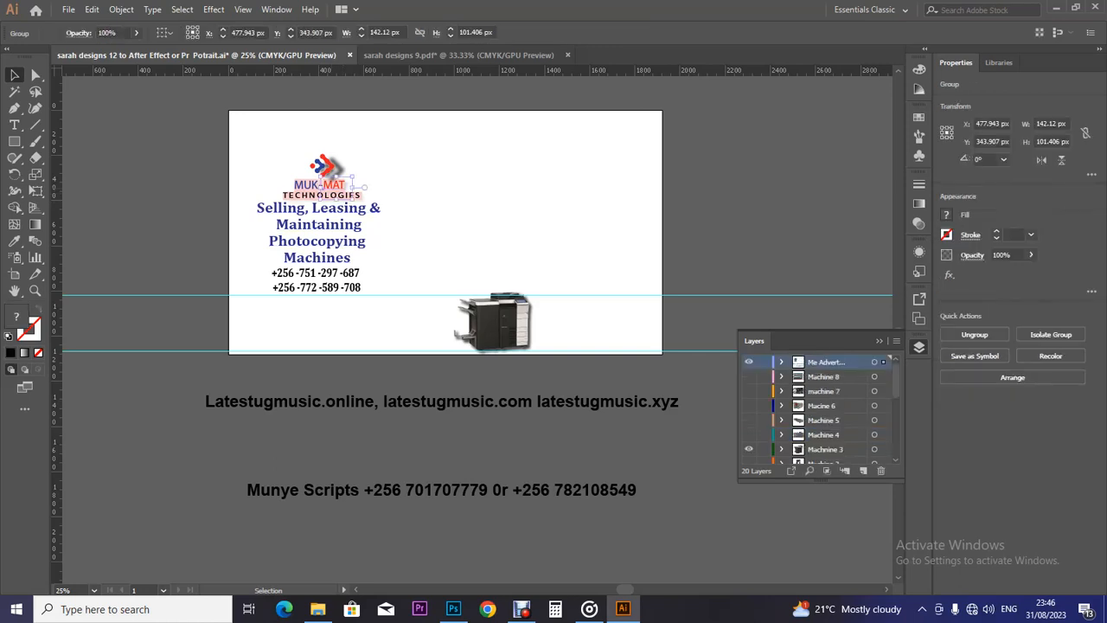
Cut the MUK-MAT TECHNOLOGIES wordmark, paste it in place on the Company layer, and hide that layer.
key("ctrl+equal")
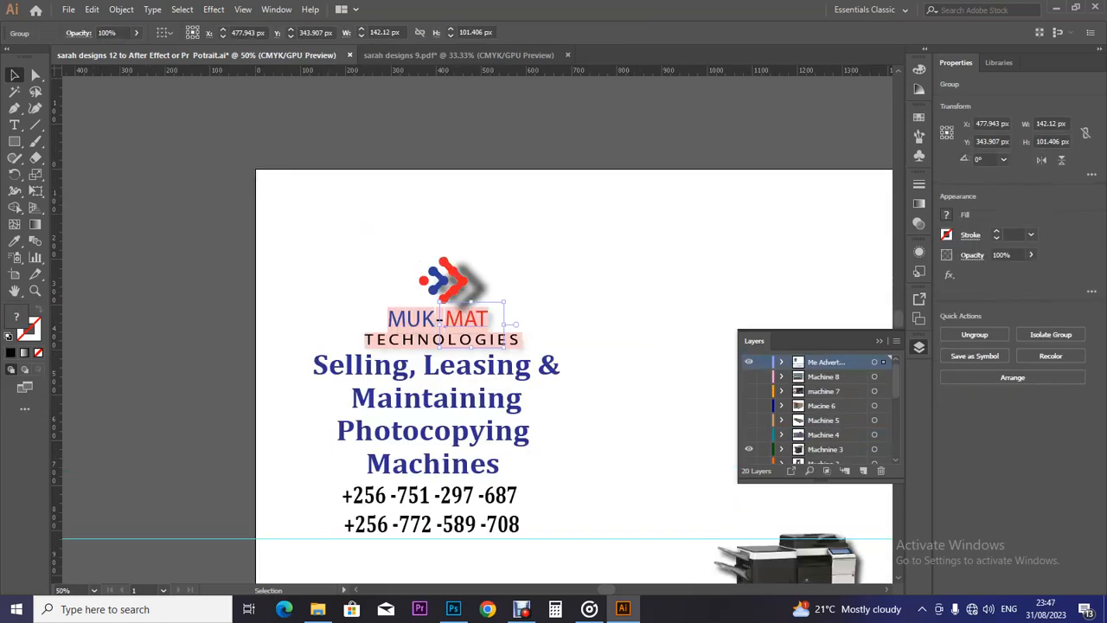
key("ctrl+equal")
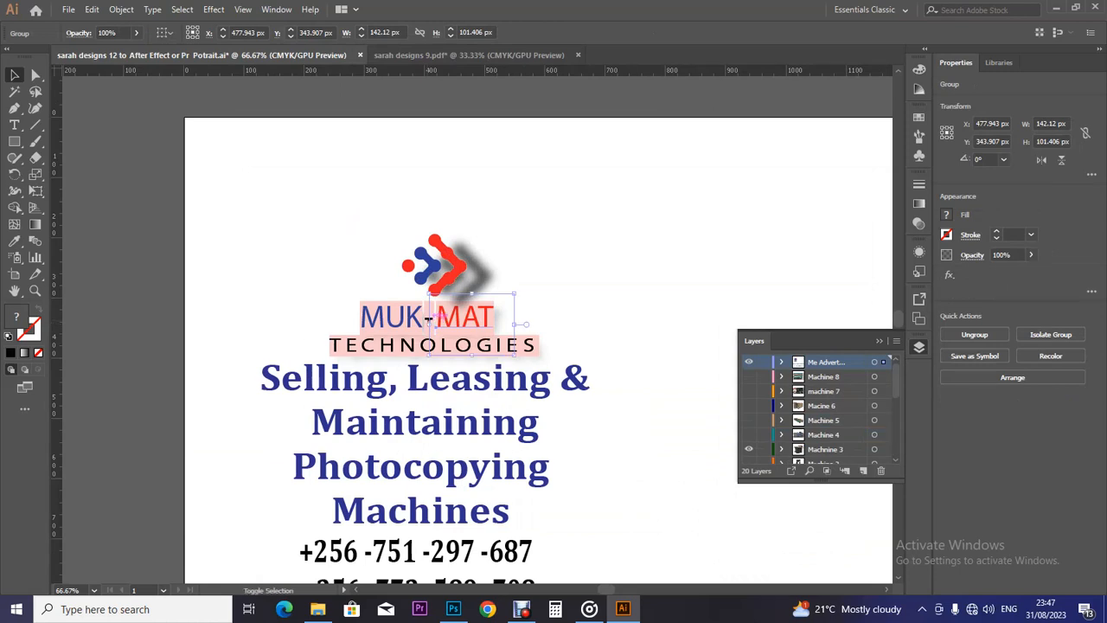
left_click(428, 318, "shift")
left_click(433, 344, "shift")
key("Delete")
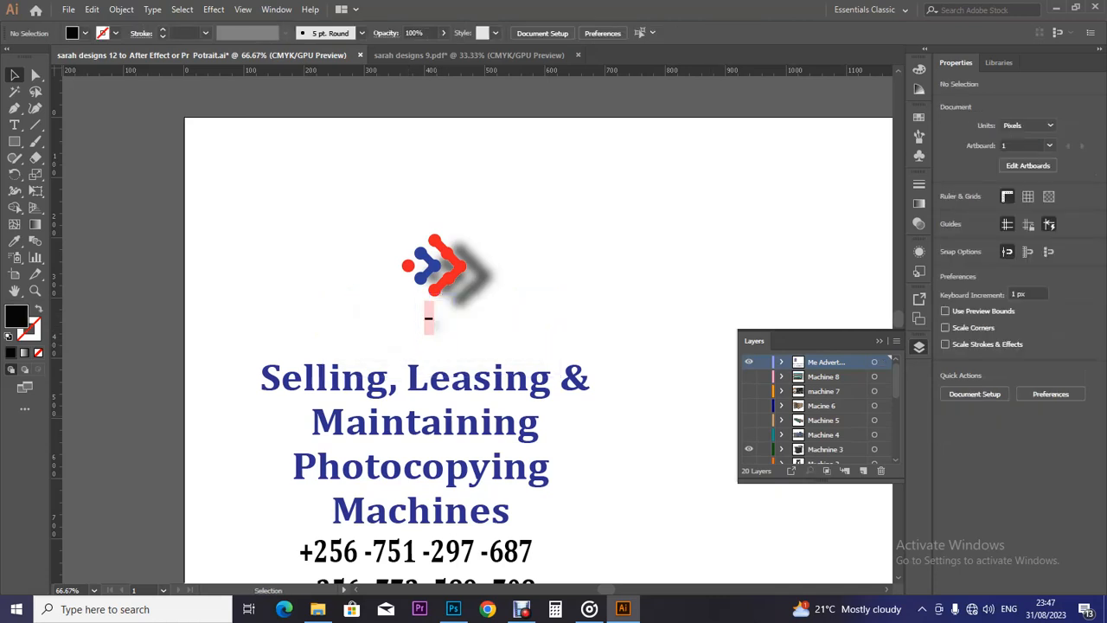
scroll(817, 407, "down", 5)
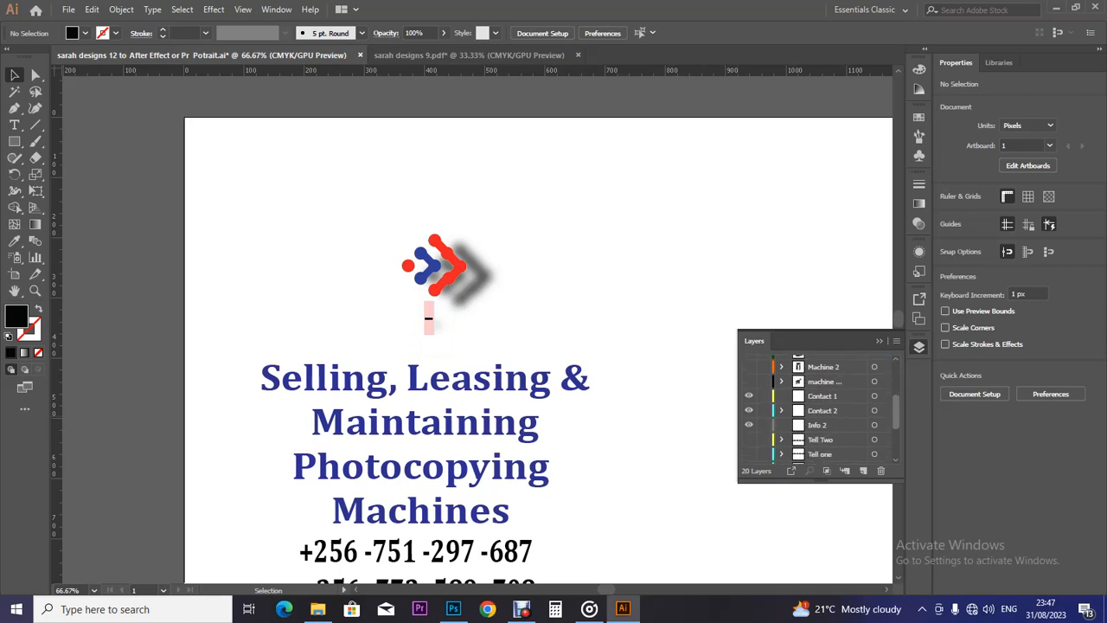
scroll(818, 406, "down", 4)
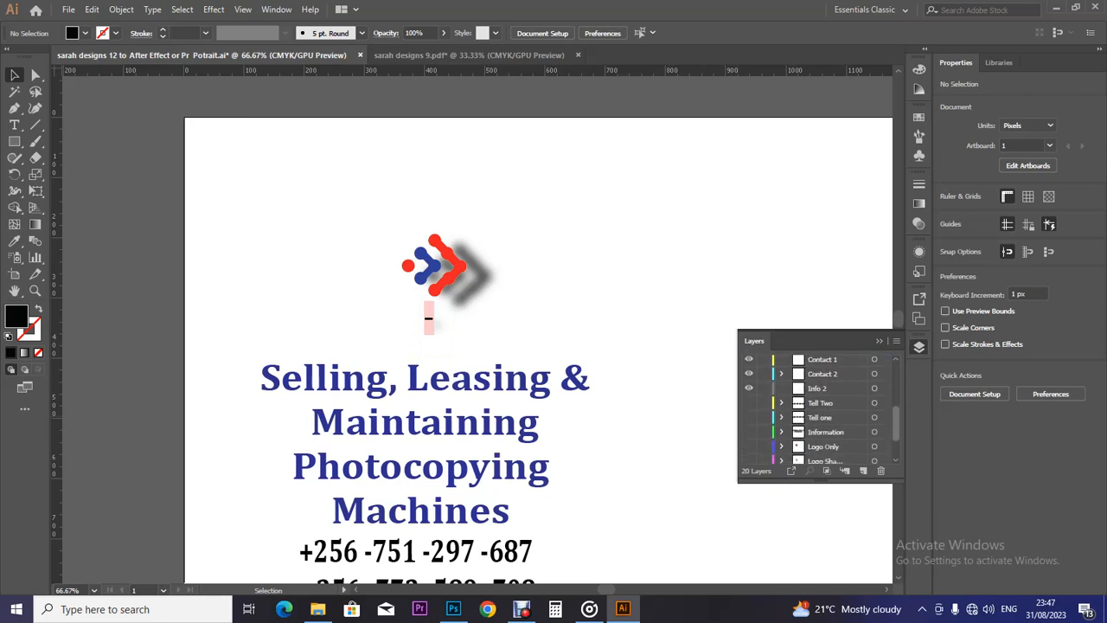
scroll(817, 407, "down", 1)
left_click(825, 428)
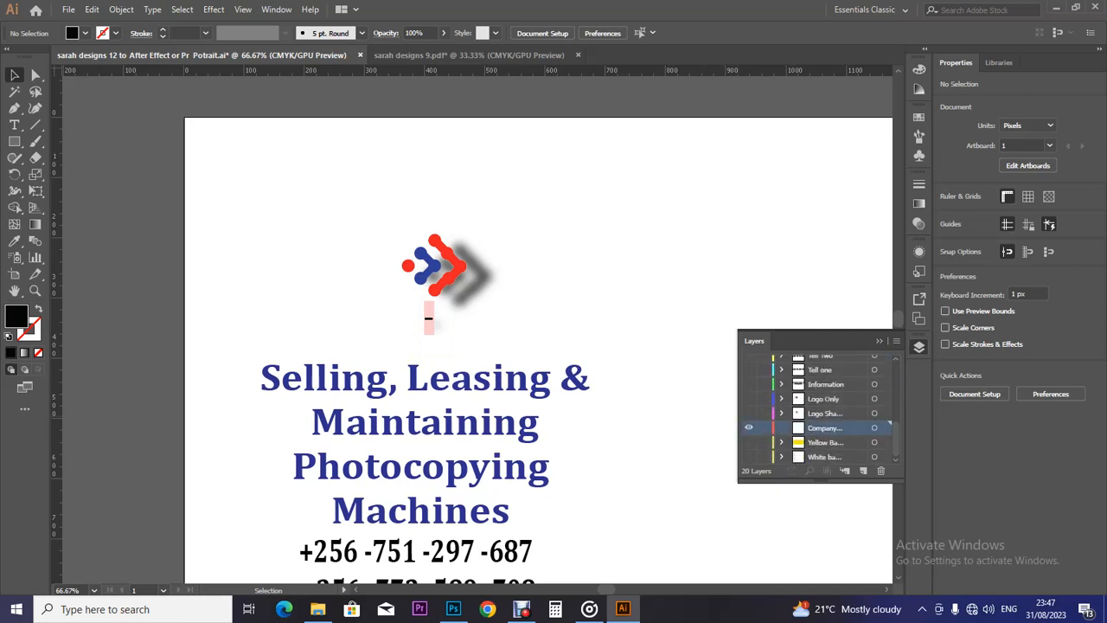
key("ctrl+shift+v")
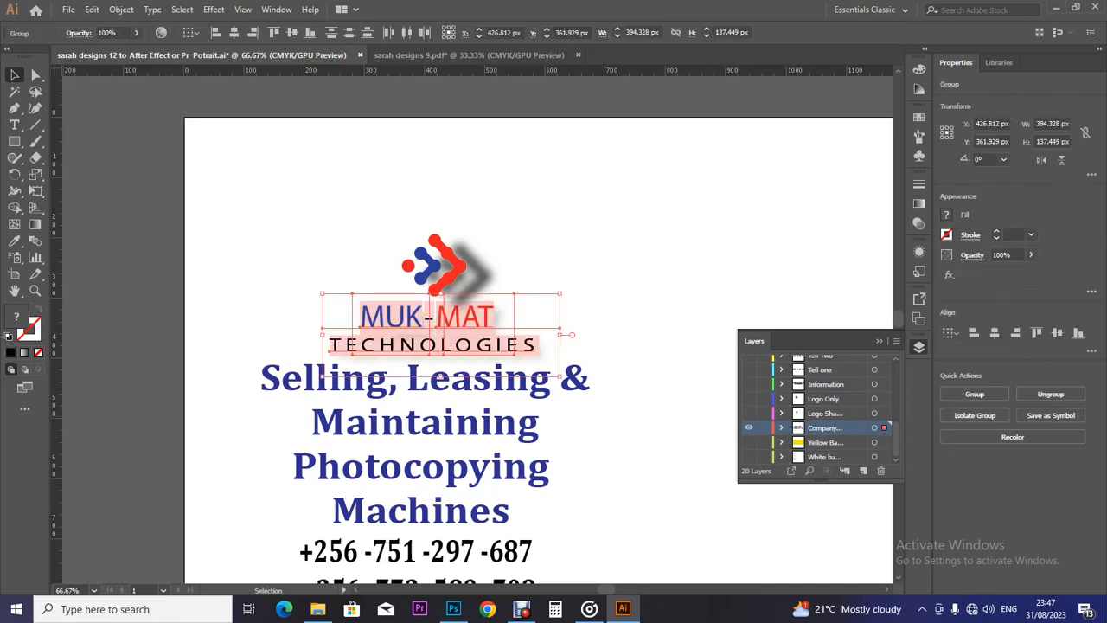
left_click(749, 427)
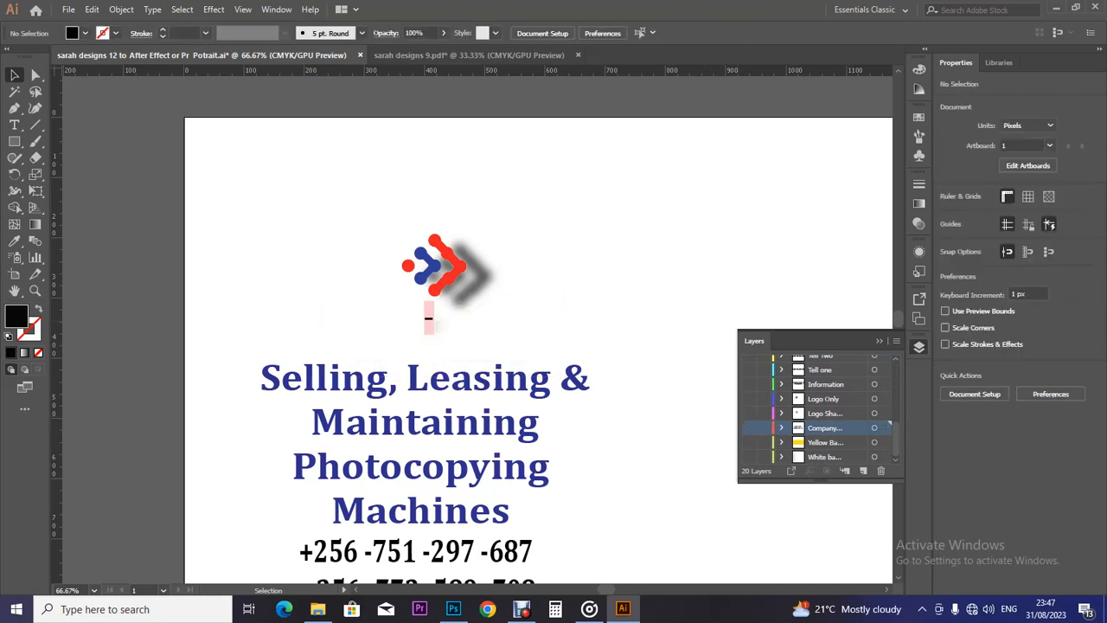
Move the leftover hyphen below the logo onto the Company layer and keep it hidden.
left_click(429, 319)
key("ctrl+x")
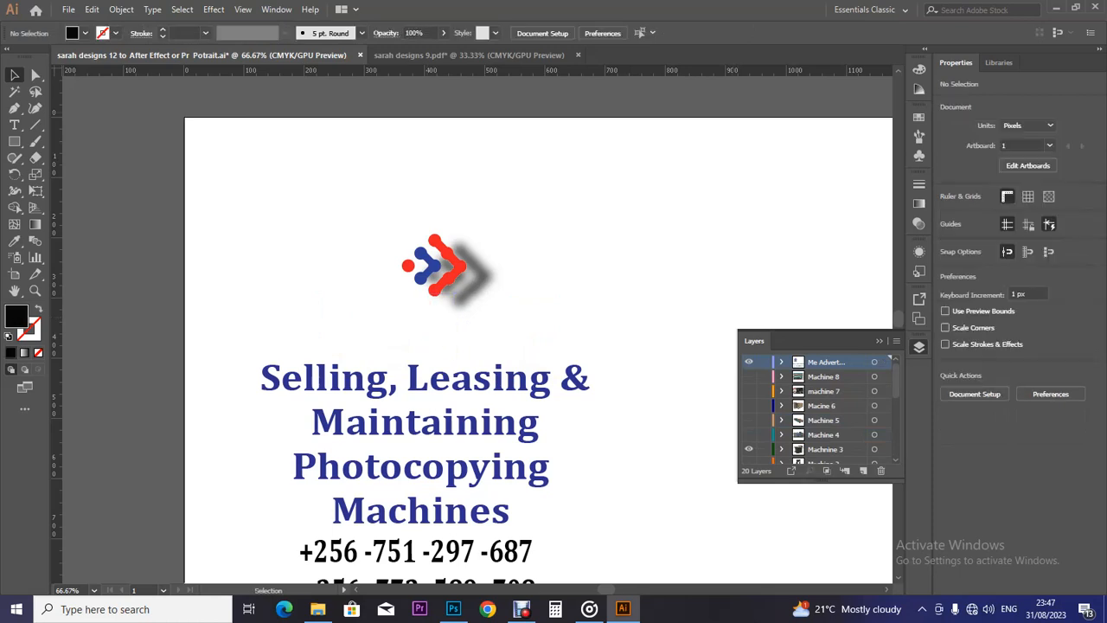
scroll(817, 406, "down", 3)
scroll(818, 407, "down", 5)
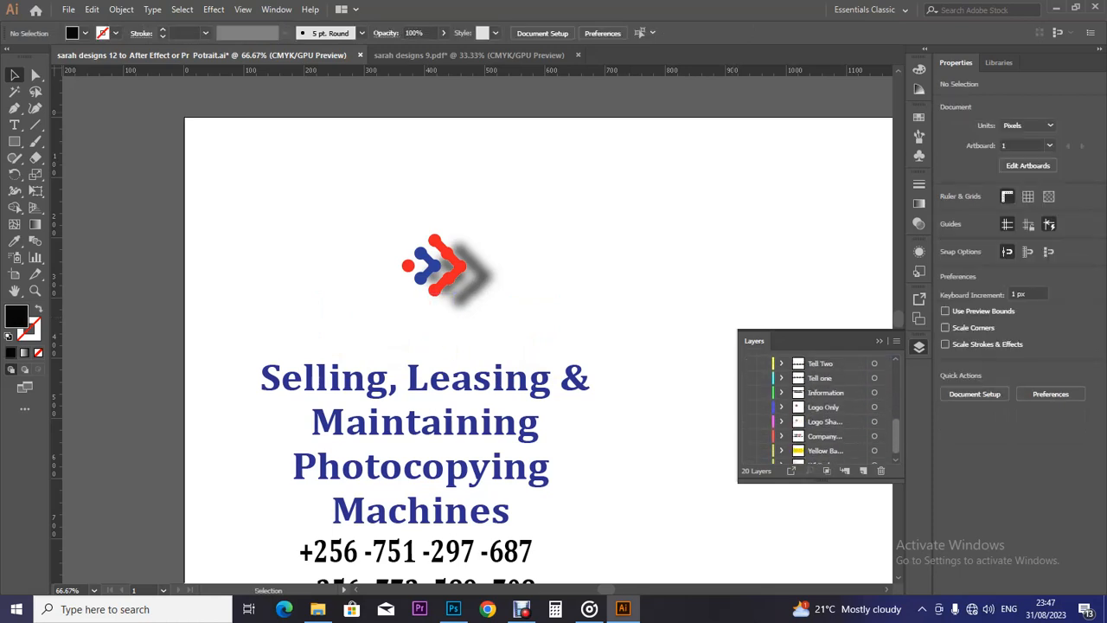
scroll(817, 407, "down", 2)
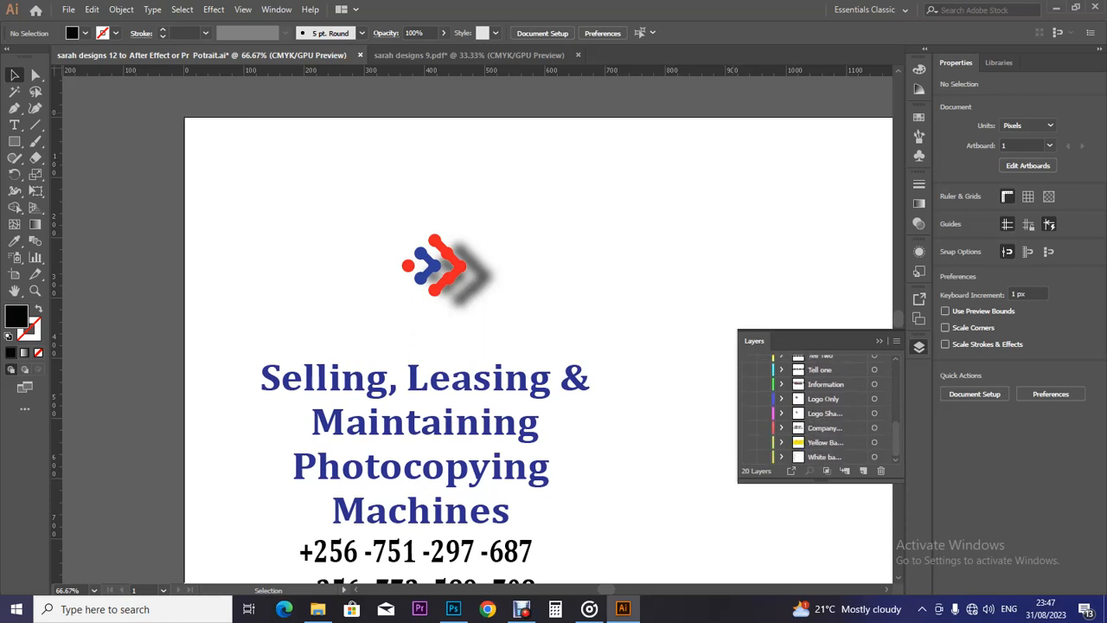
left_click(825, 428)
left_click(749, 427)
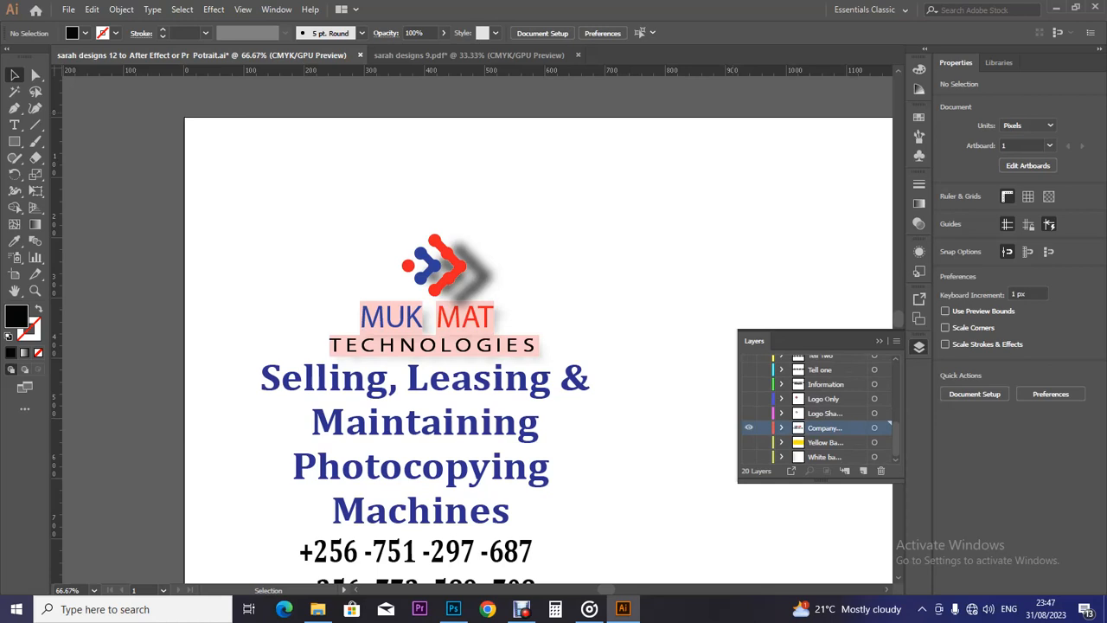
left_click(424, 320)
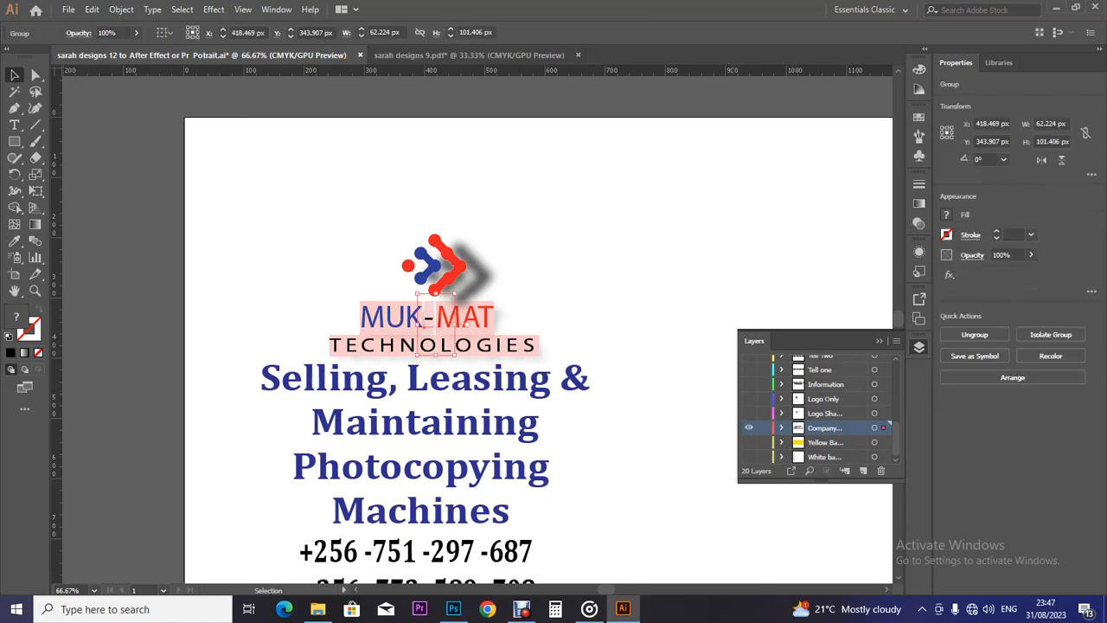
left_click(749, 427)
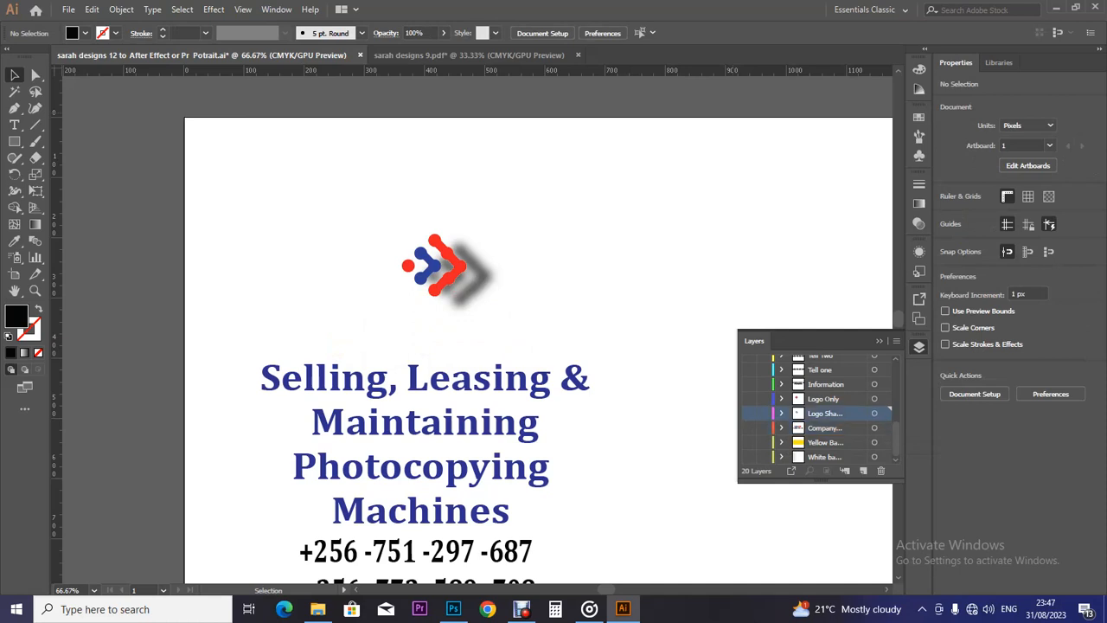
left_click(822, 399)
left_click(457, 269)
left_click_drag(457, 269, 428, 267)
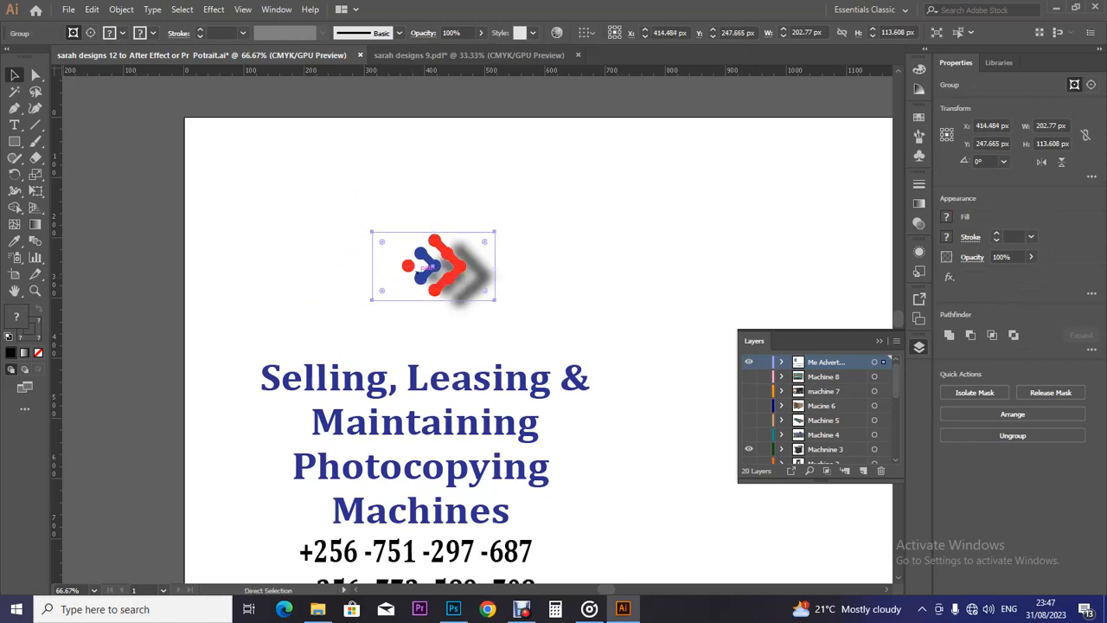
key("ctrl+x")
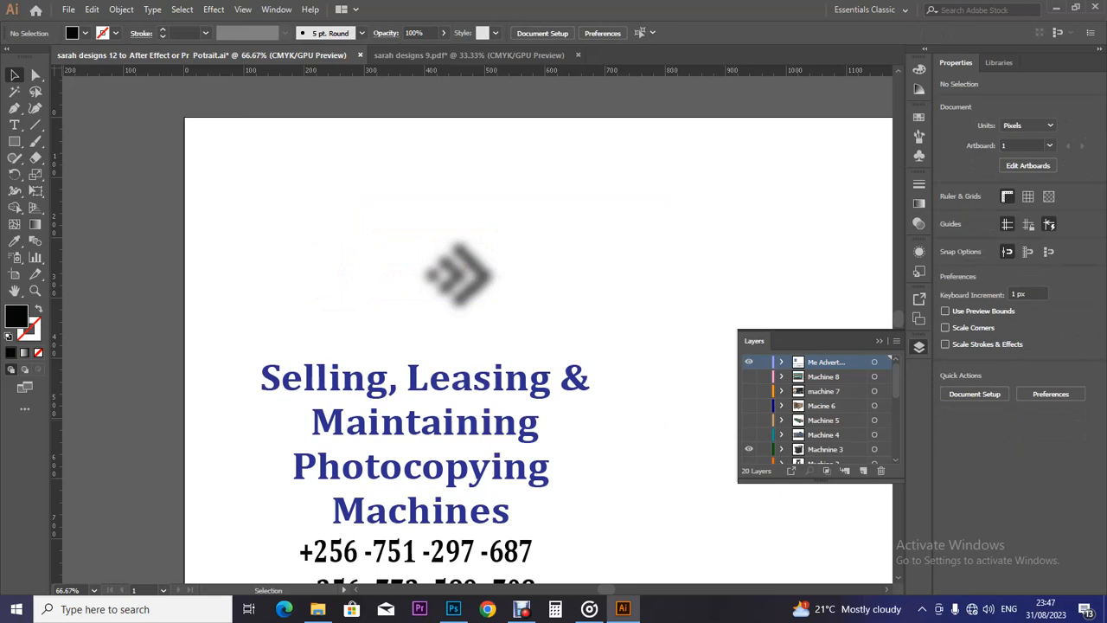
scroll(817, 407, "down", 5)
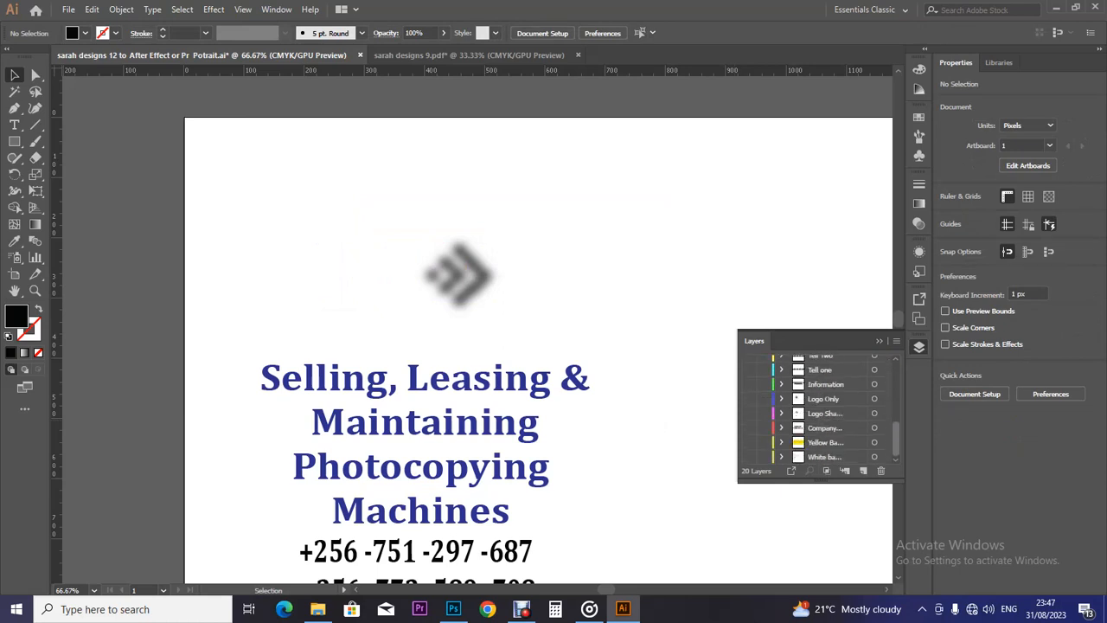
left_click(825, 428)
left_click(825, 414)
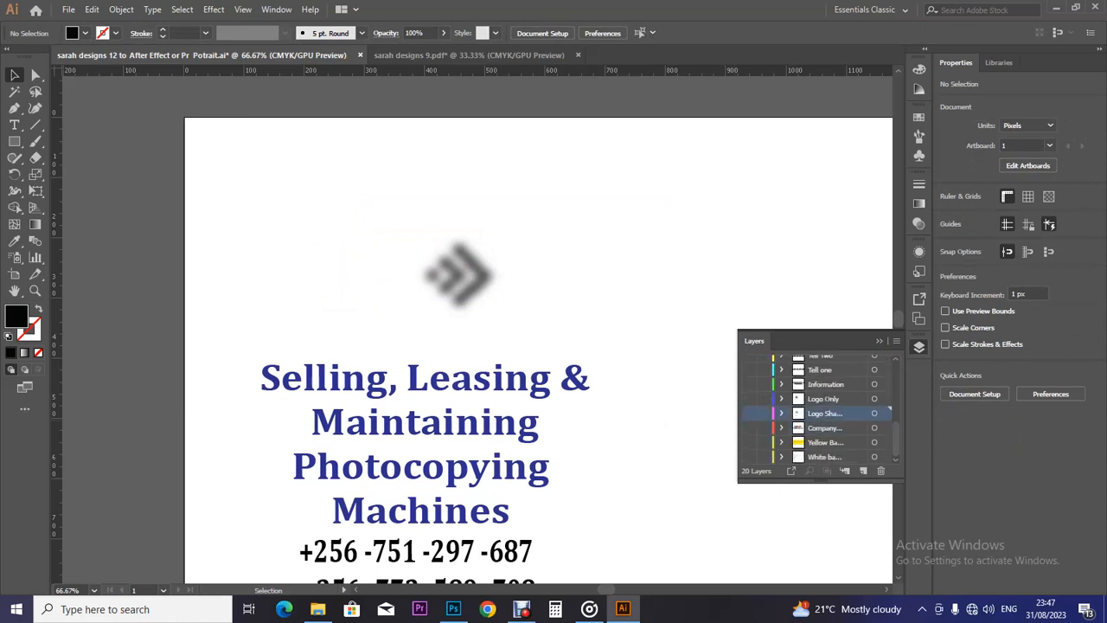
left_click(824, 399)
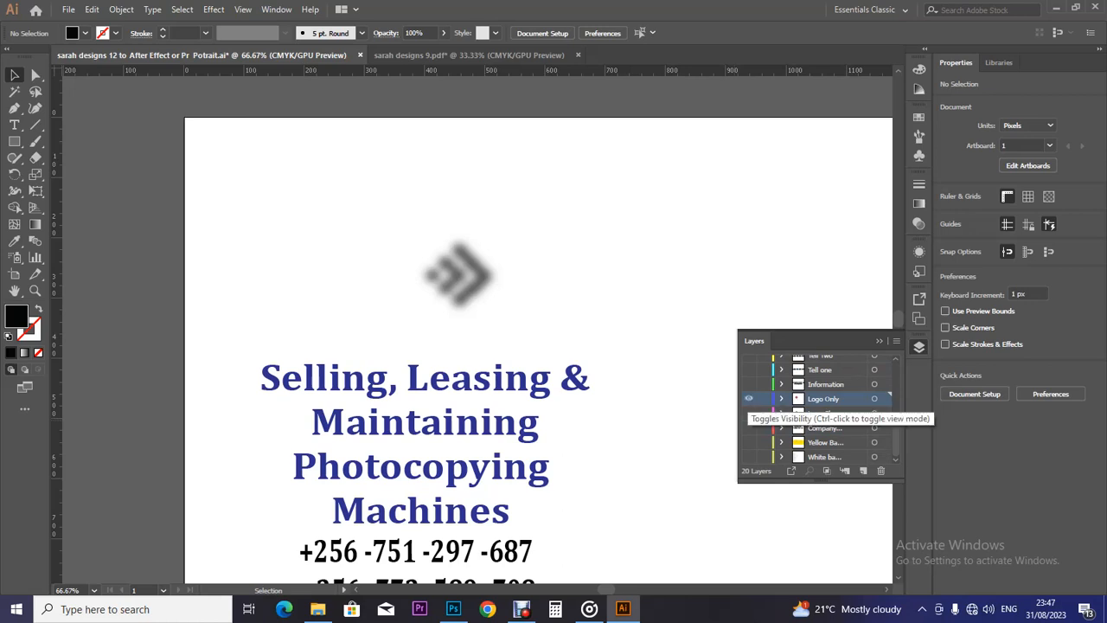
left_click(749, 398)
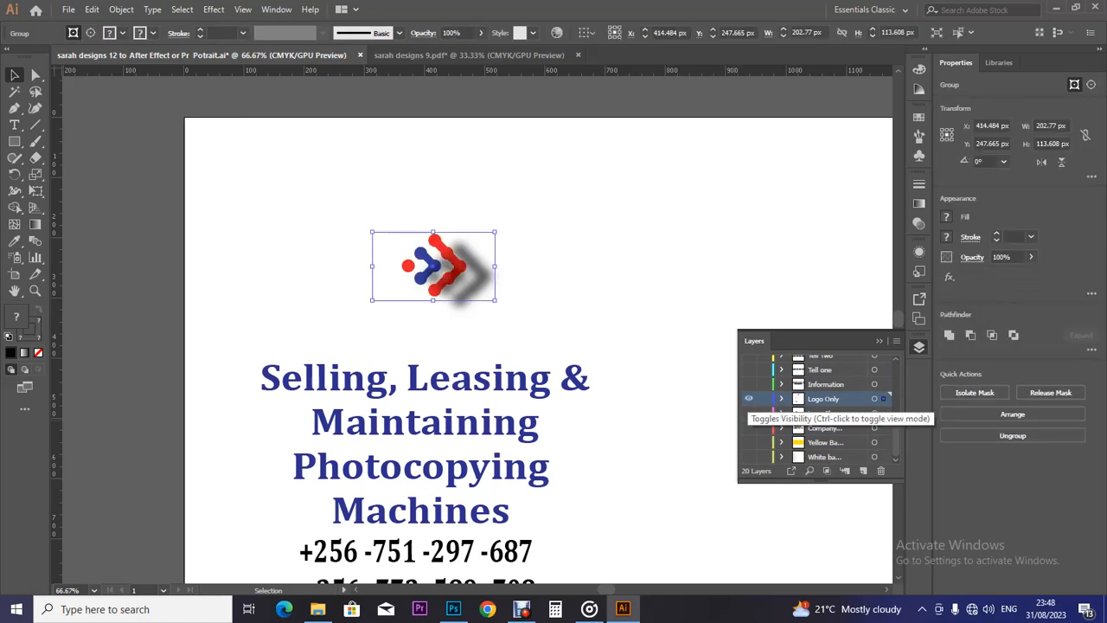
mouse_move(896, 439)
left_mouse_down()
mouse_move(896, 379)
mouse_move(896, 422)
left_mouse_up()
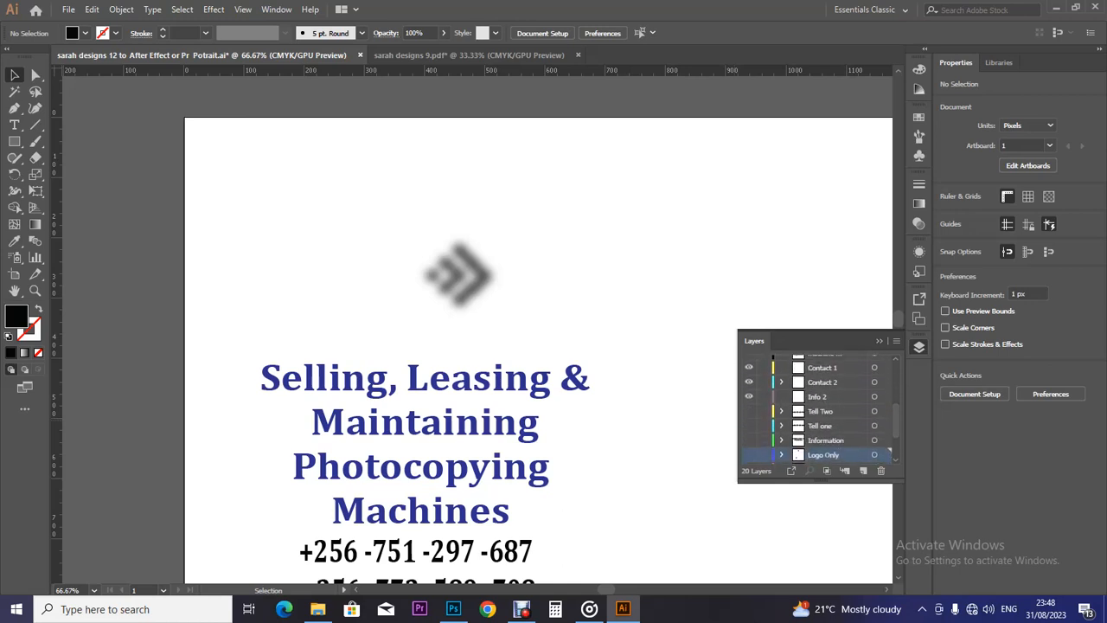
left_click(458, 276)
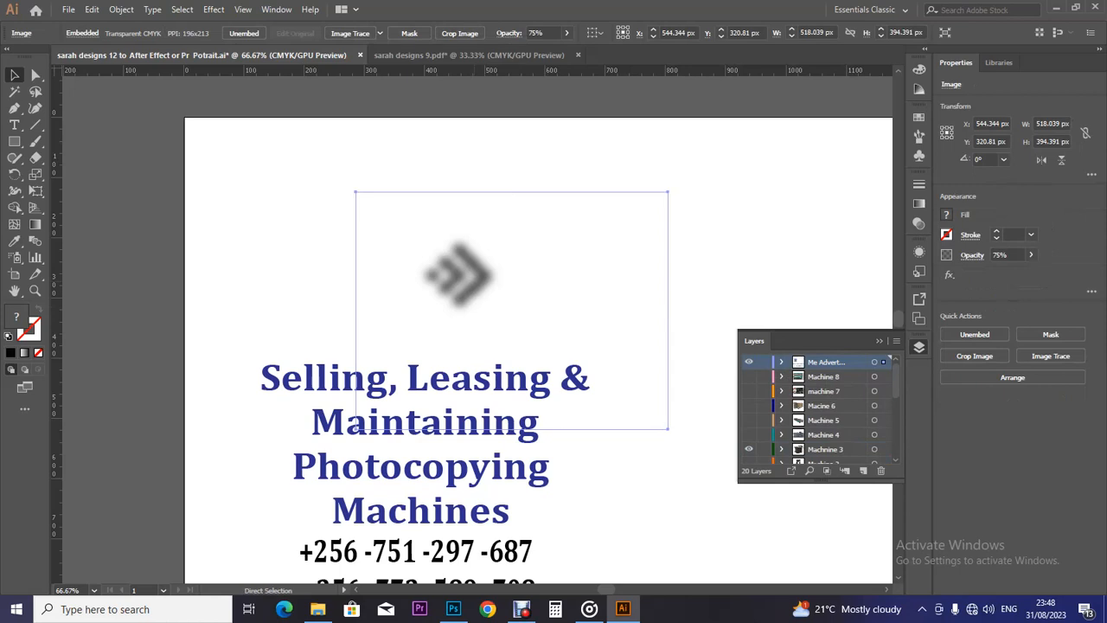
key("ctrl+x")
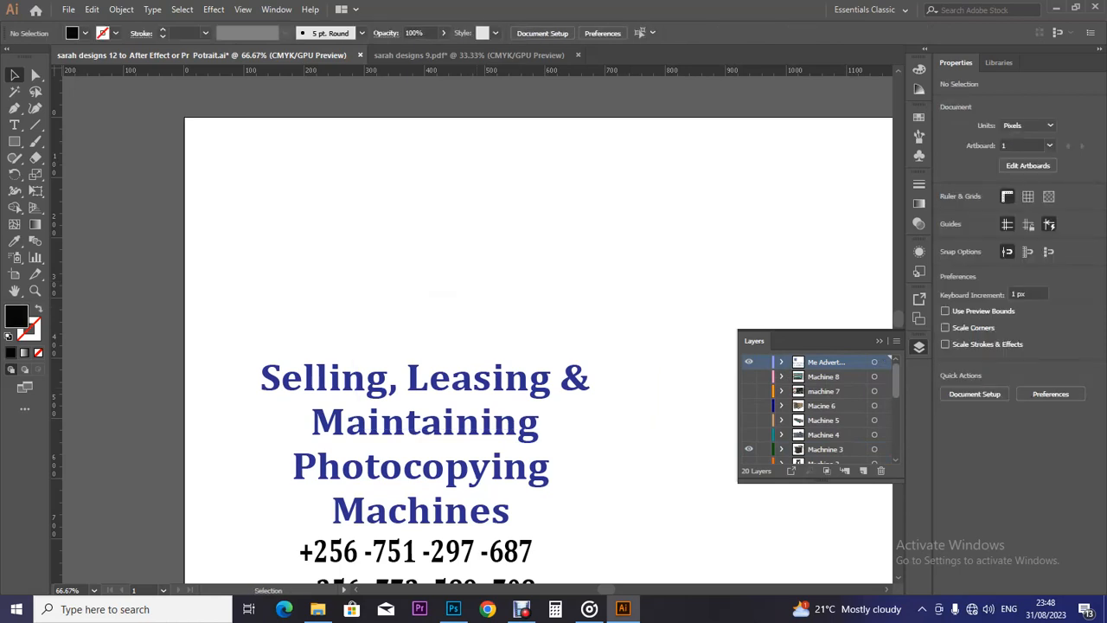
scroll(817, 406, "down", 2)
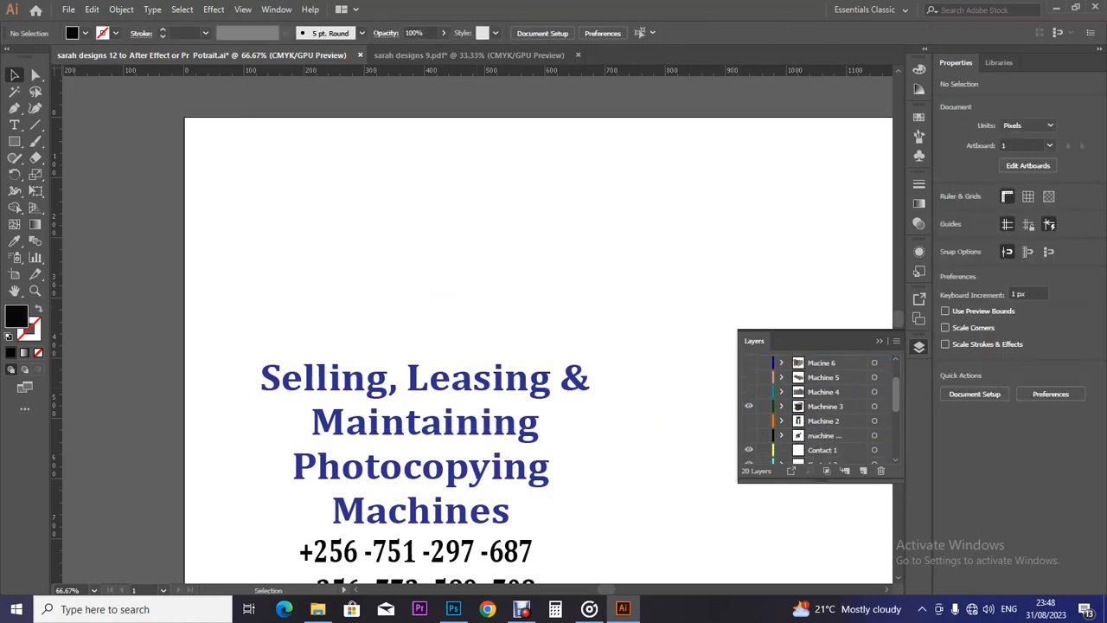
scroll(817, 407, "down", 4)
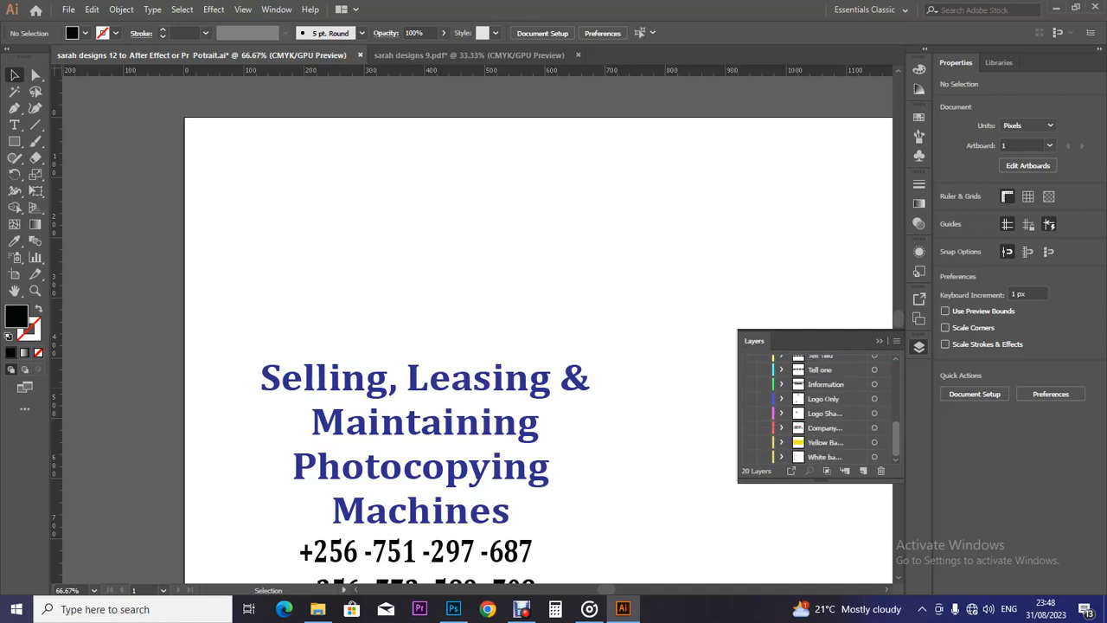
left_click(825, 413)
left_click(823, 399)
left_click(825, 414)
left_click(749, 414)
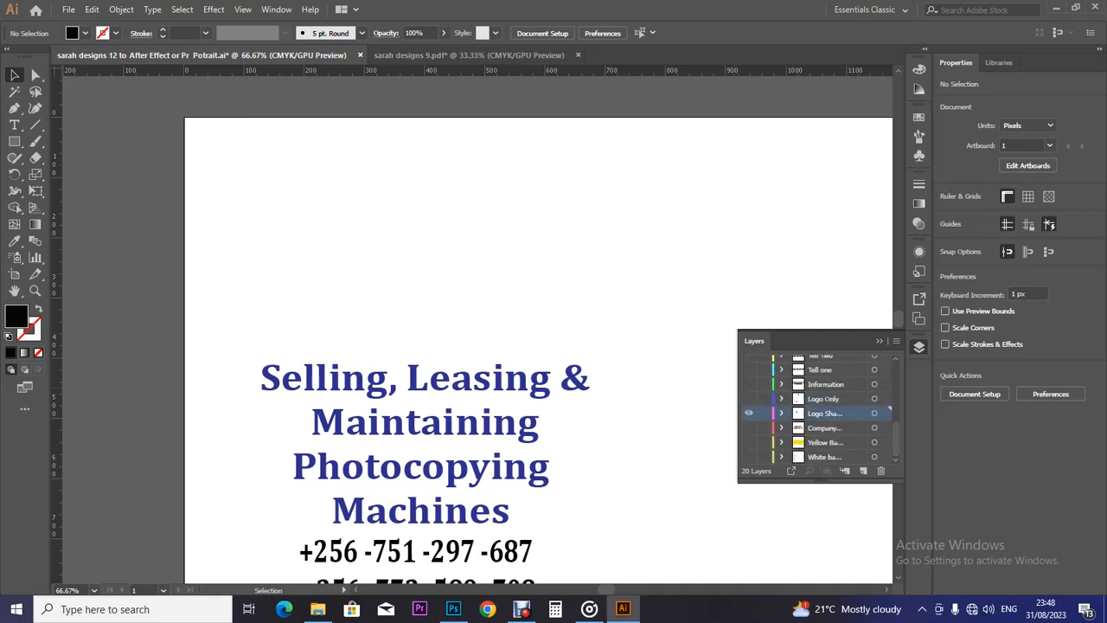
key("ctrl+shift+v")
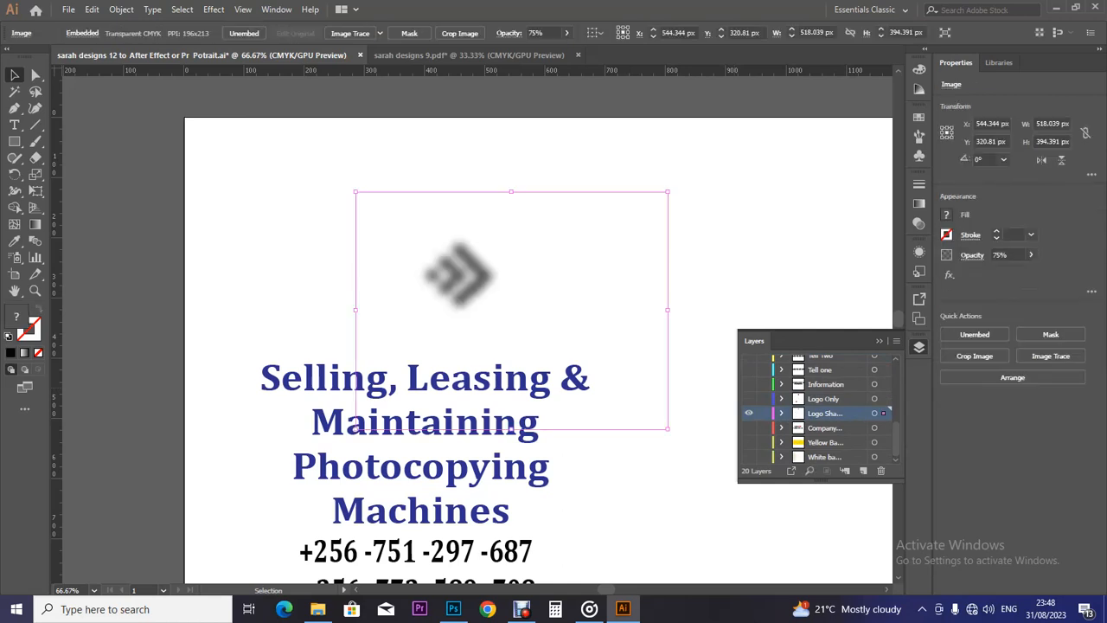
left_click(749, 399)
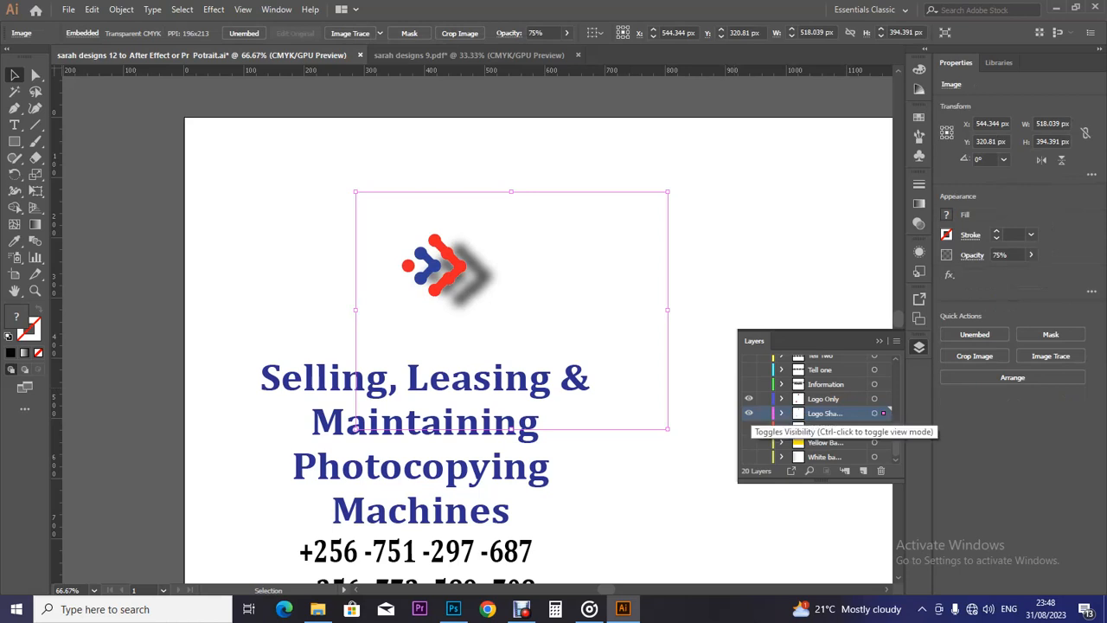
left_click(749, 427)
left_click(749, 442)
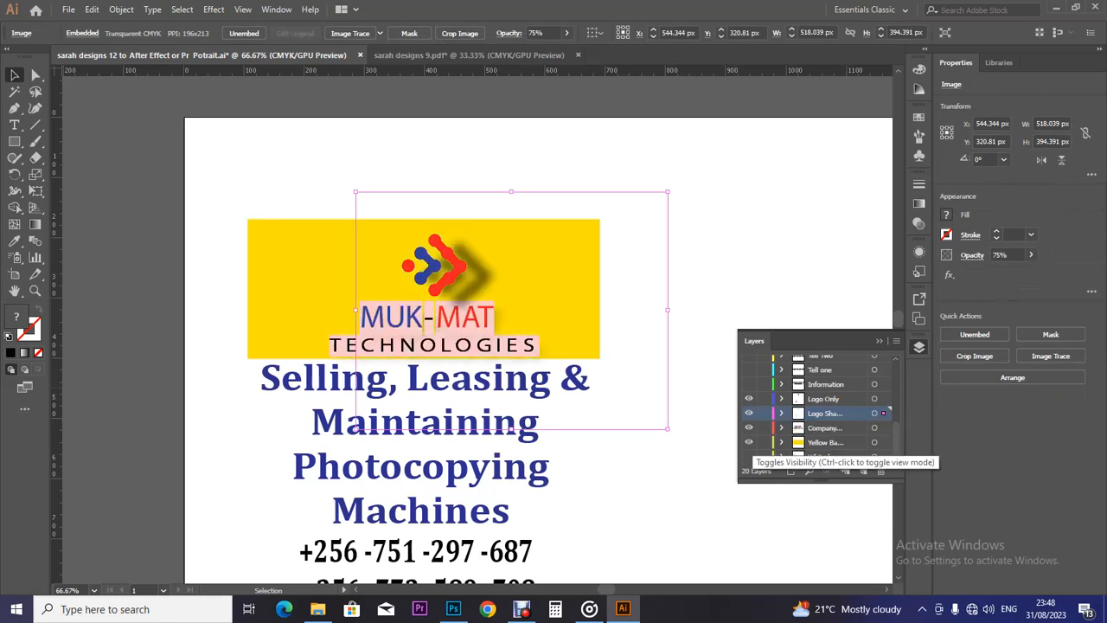
left_click(749, 442)
left_click(749, 428)
left_click(749, 414)
left_click(749, 399)
left_click(826, 384)
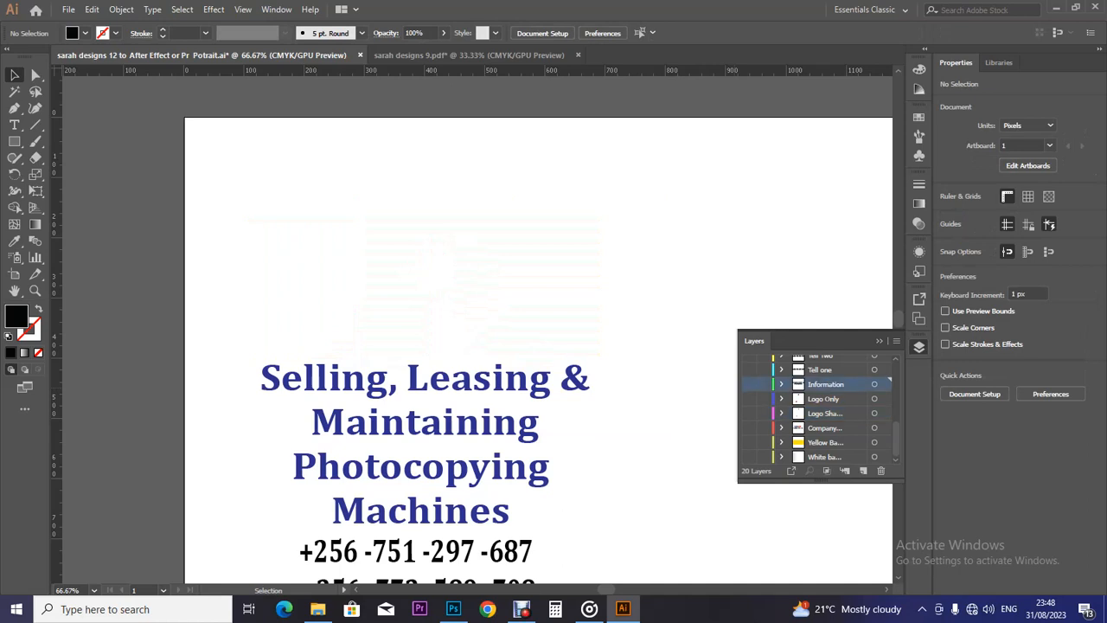
Show the Information layer and delete the black tagline beside the photocopier.
left_click(749, 384)
key("a")
key("ctrl+minus")
key("ctrl+minus")
key("ctrl+minus")
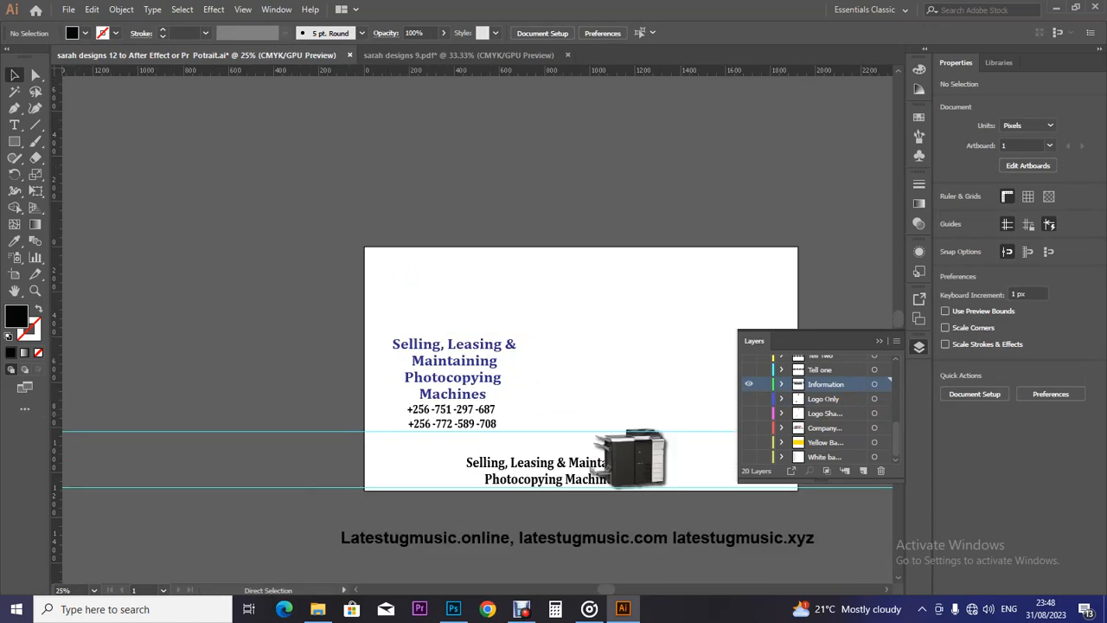
key("ctrl+plus")
key("v")
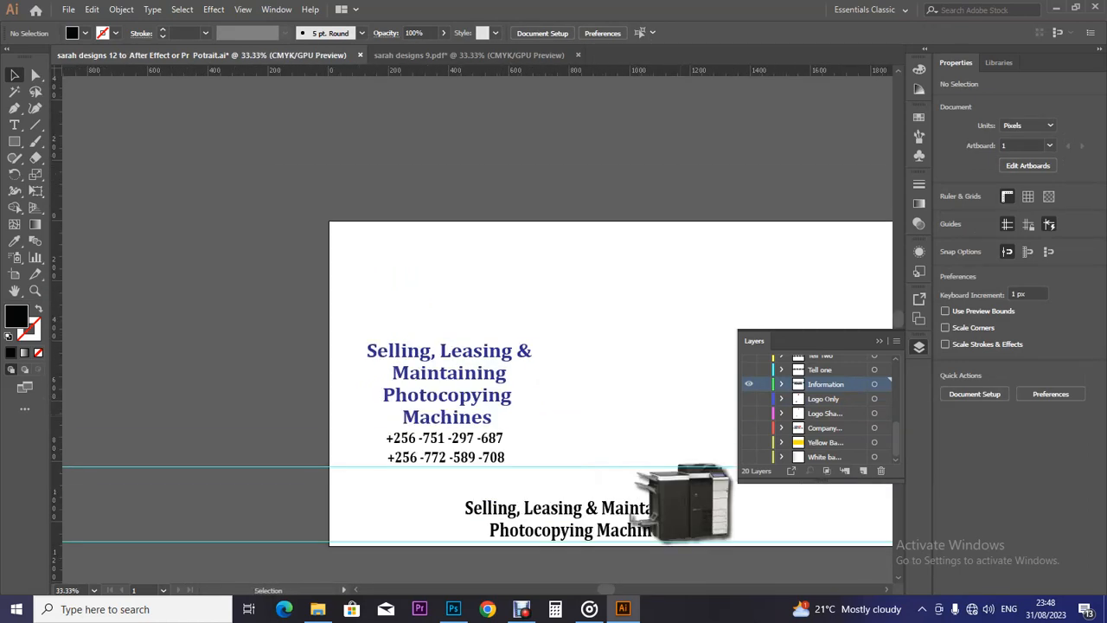
left_click(571, 529)
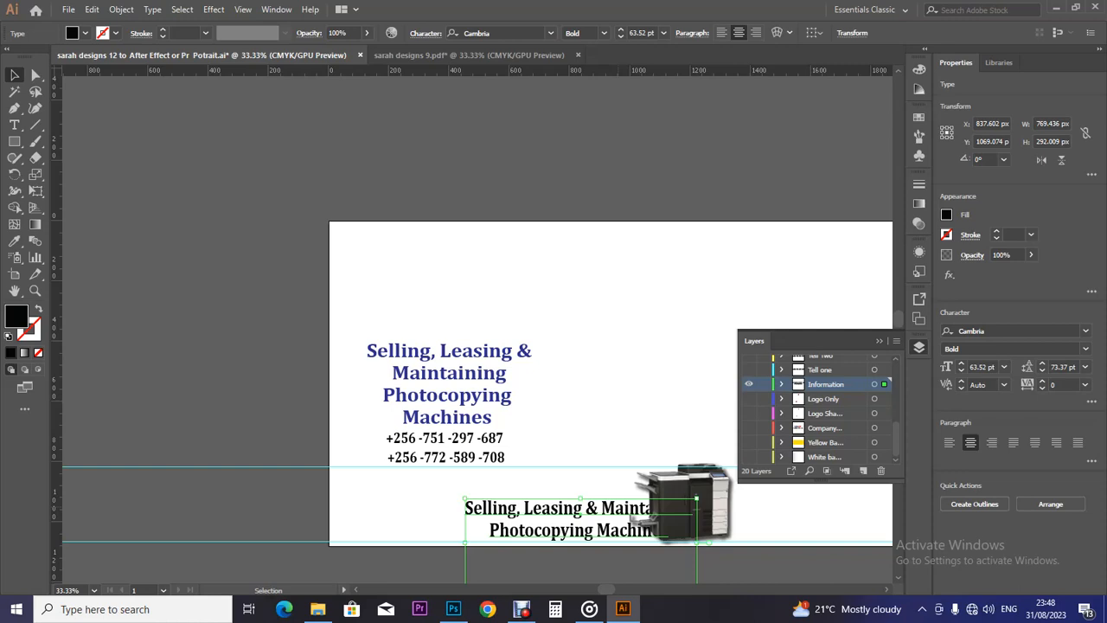
key("Delete")
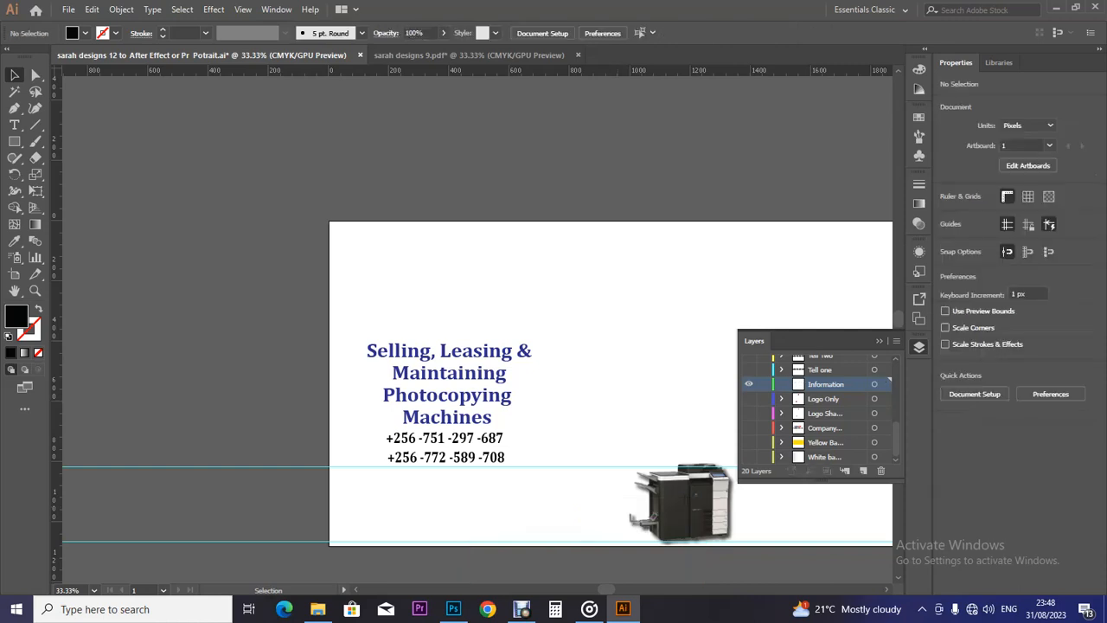
Restore the blue sales heading on the Information layer, then hide that layer.
left_click(450, 376)
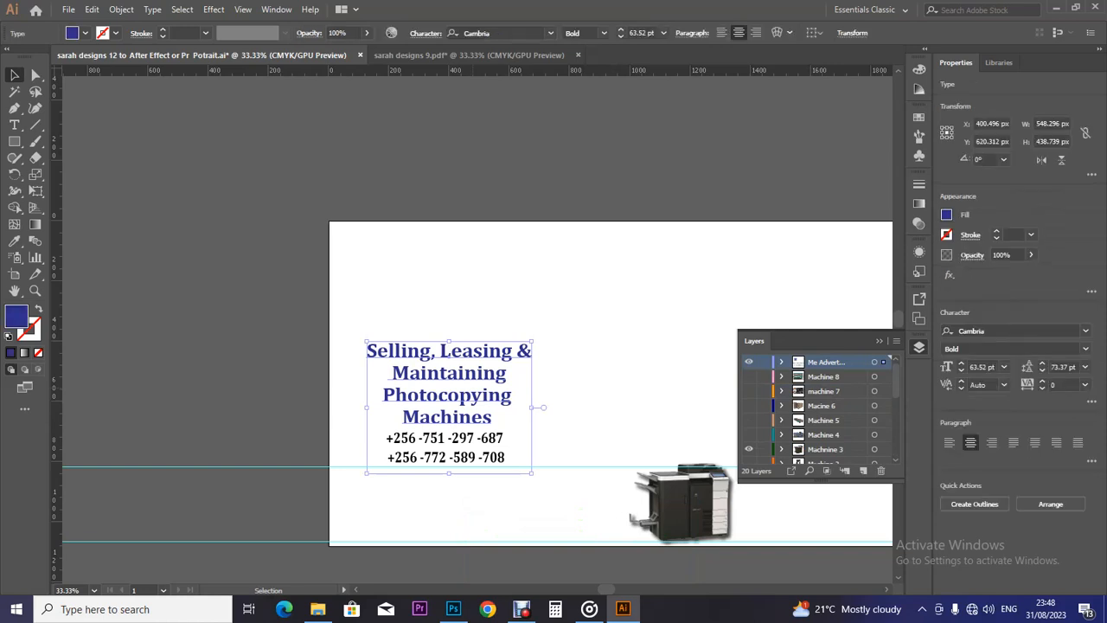
key("Delete")
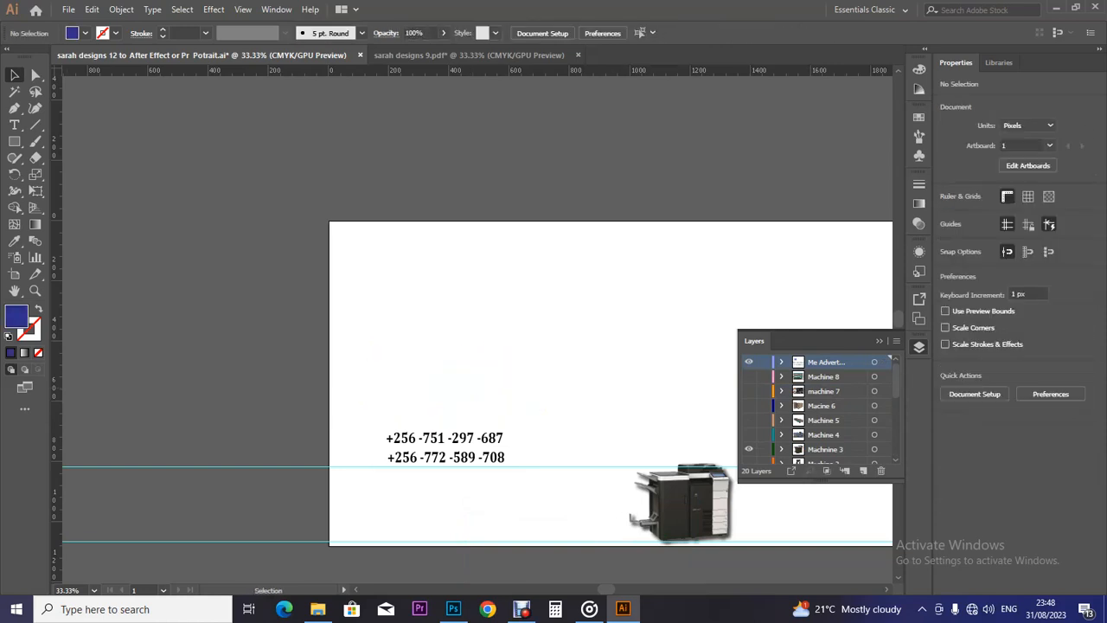
left_click(824, 376)
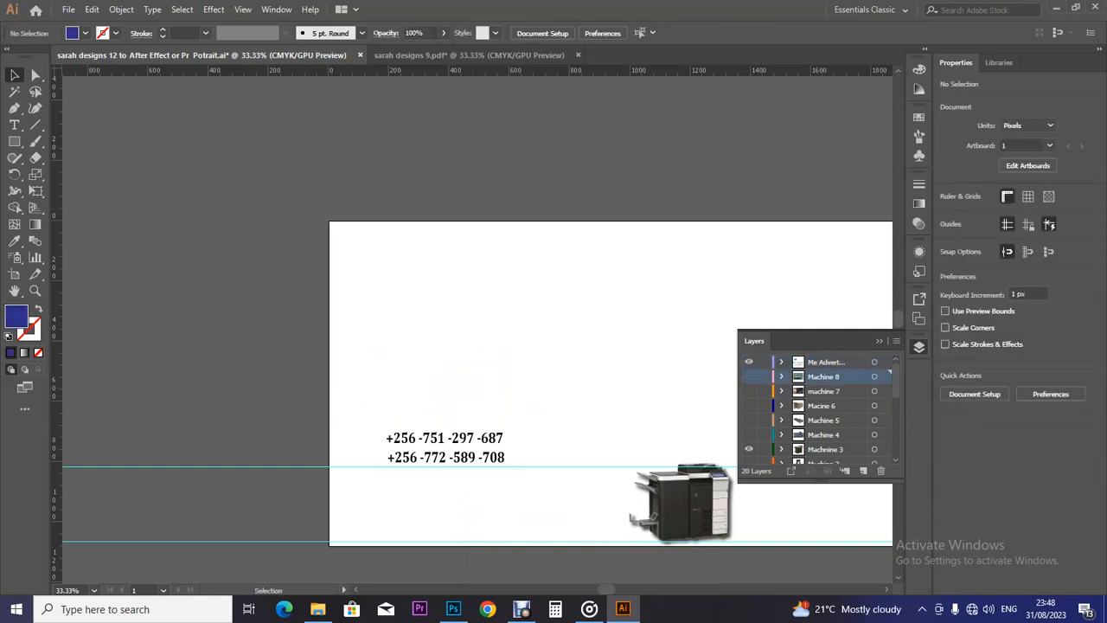
scroll(818, 407, "down", 3)
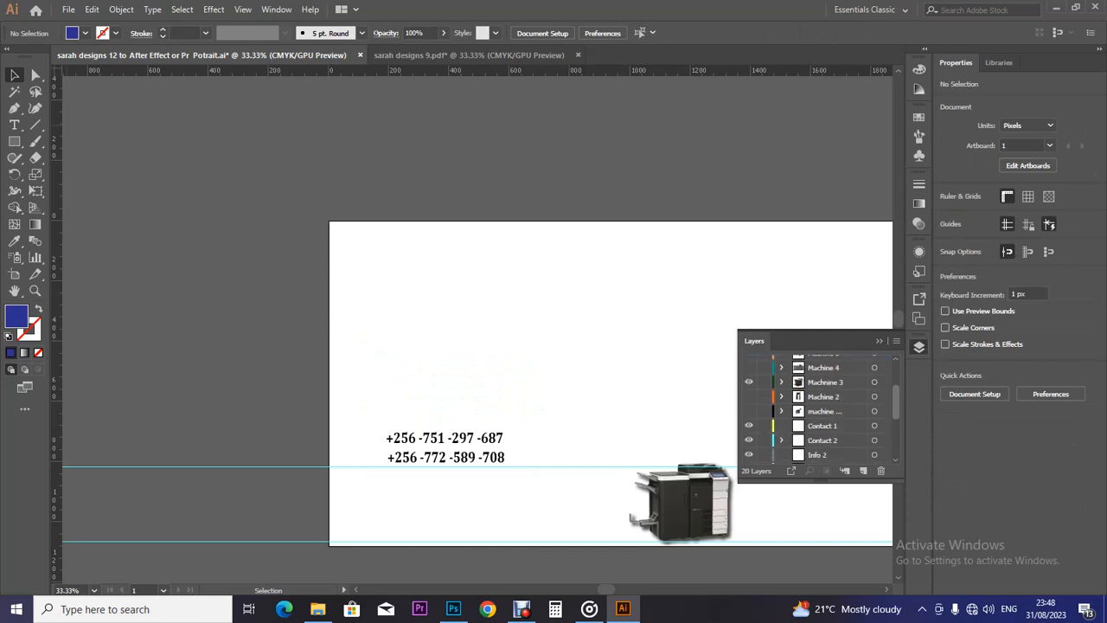
left_click(824, 411)
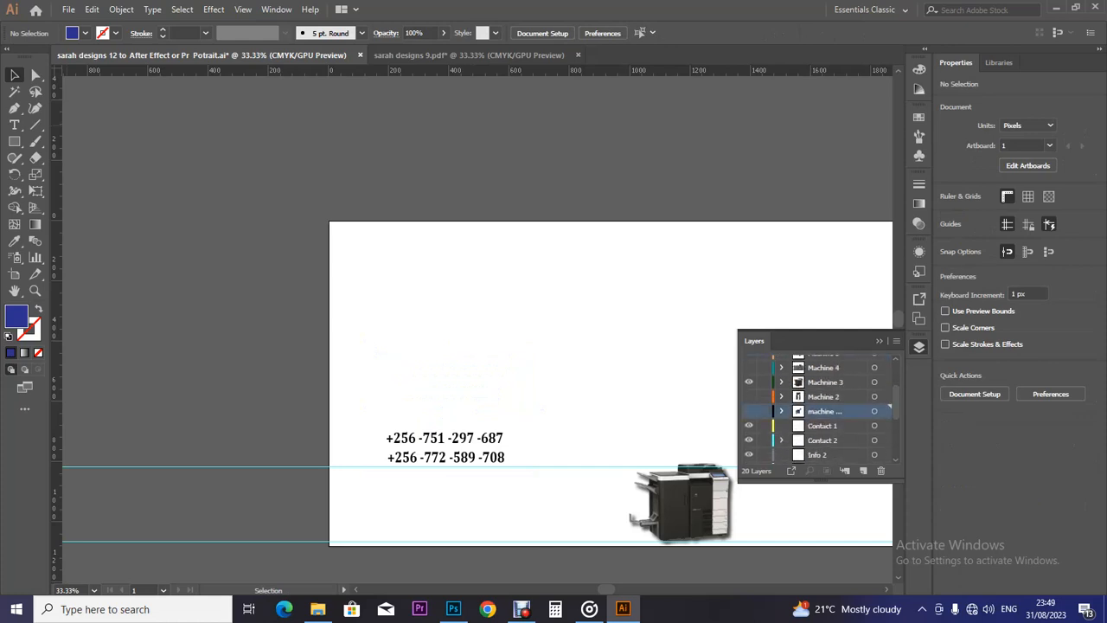
left_click(825, 397)
left_click(824, 383)
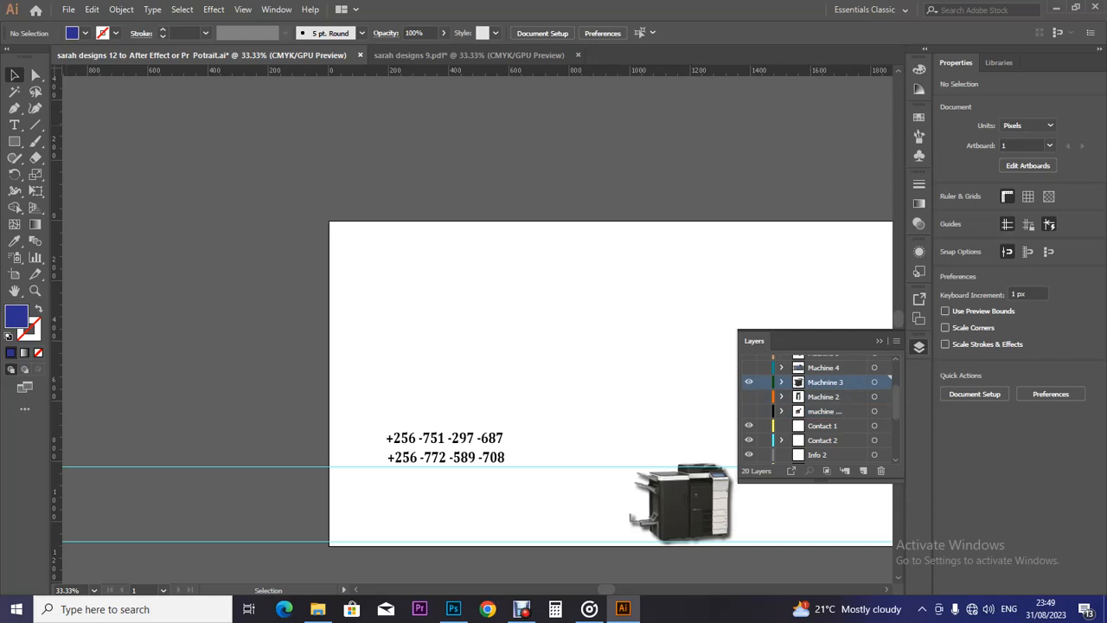
scroll(817, 406, "down", 5)
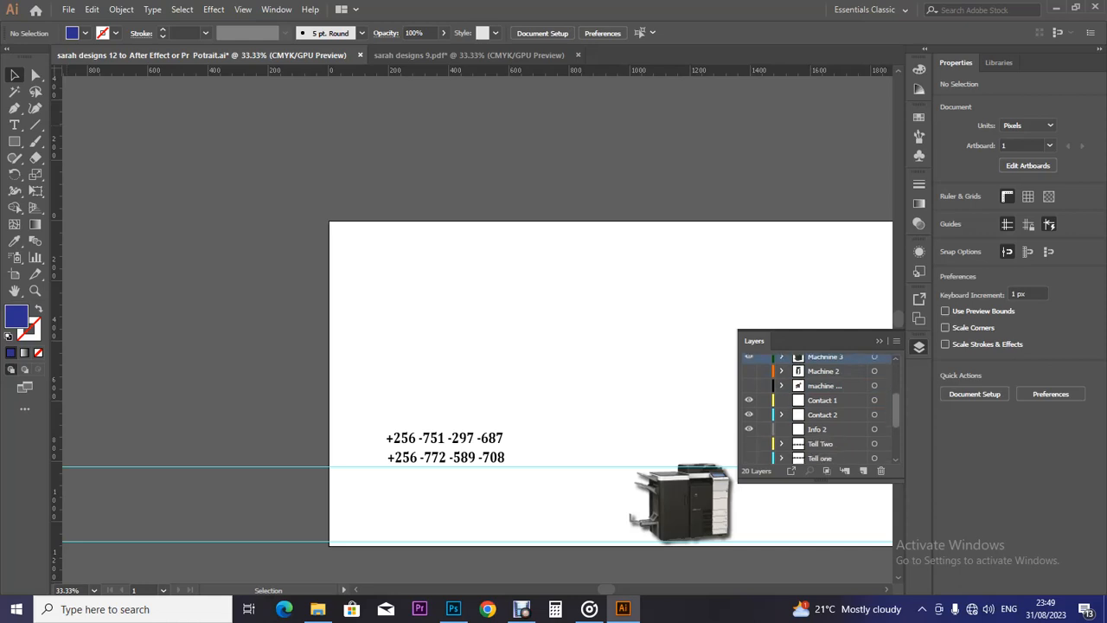
left_click(826, 396)
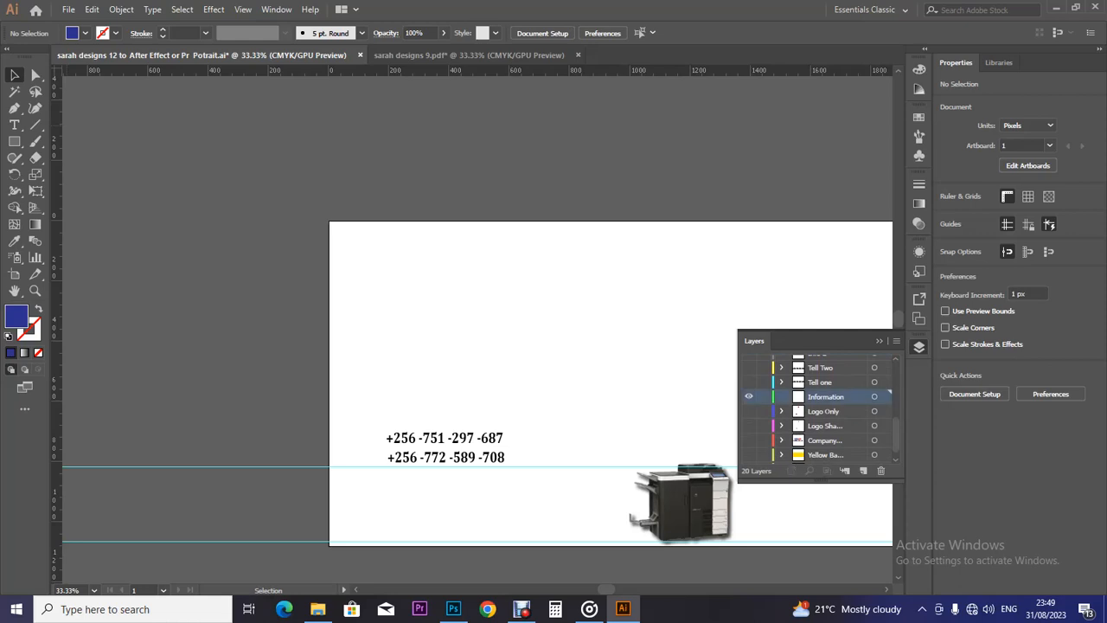
key("ctrl+f")
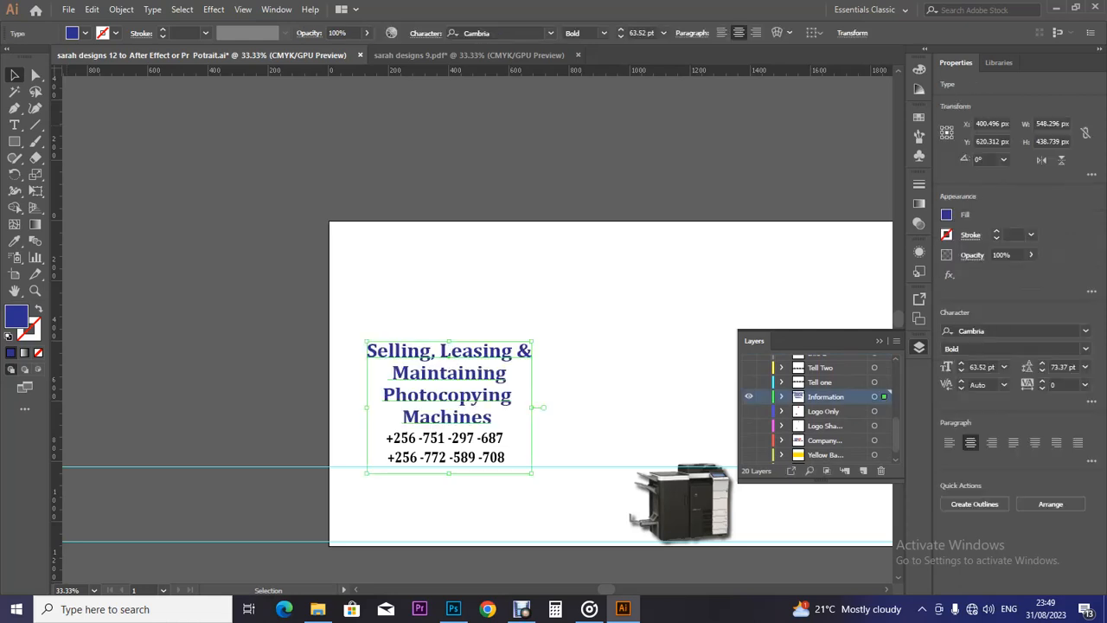
left_click(749, 396)
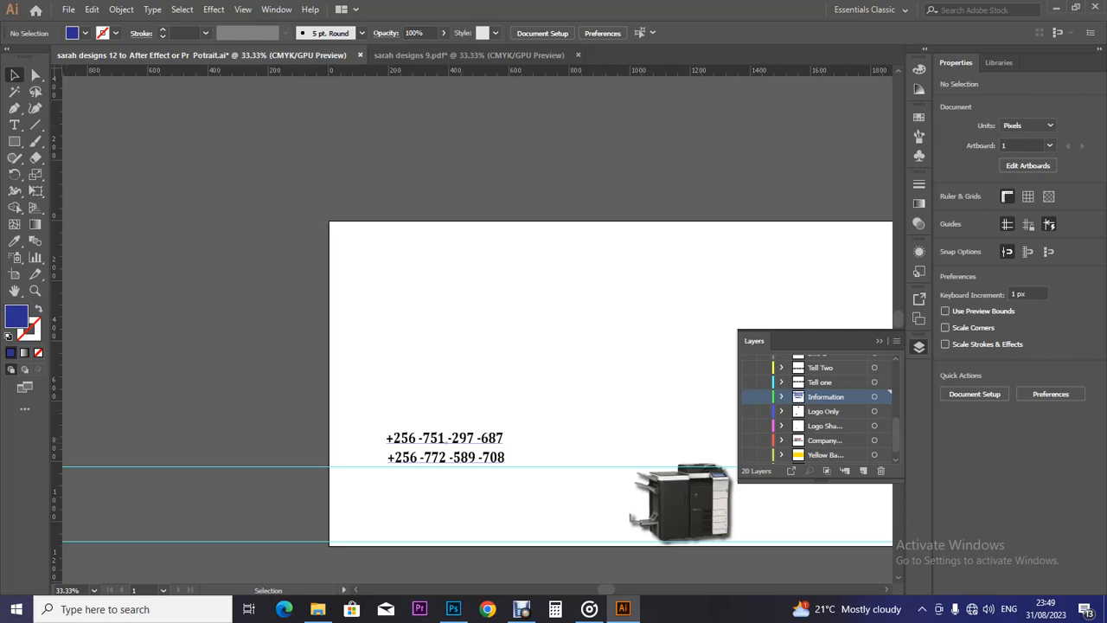
left_click(444, 447)
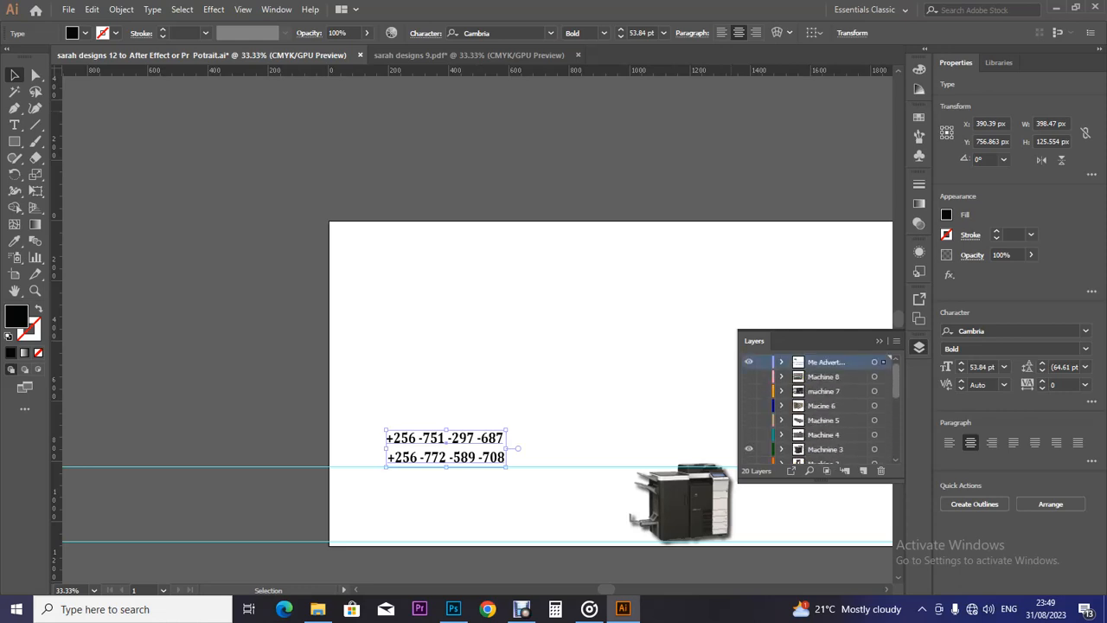
Cut the two-line phone-number text from the artboard.
key("a")
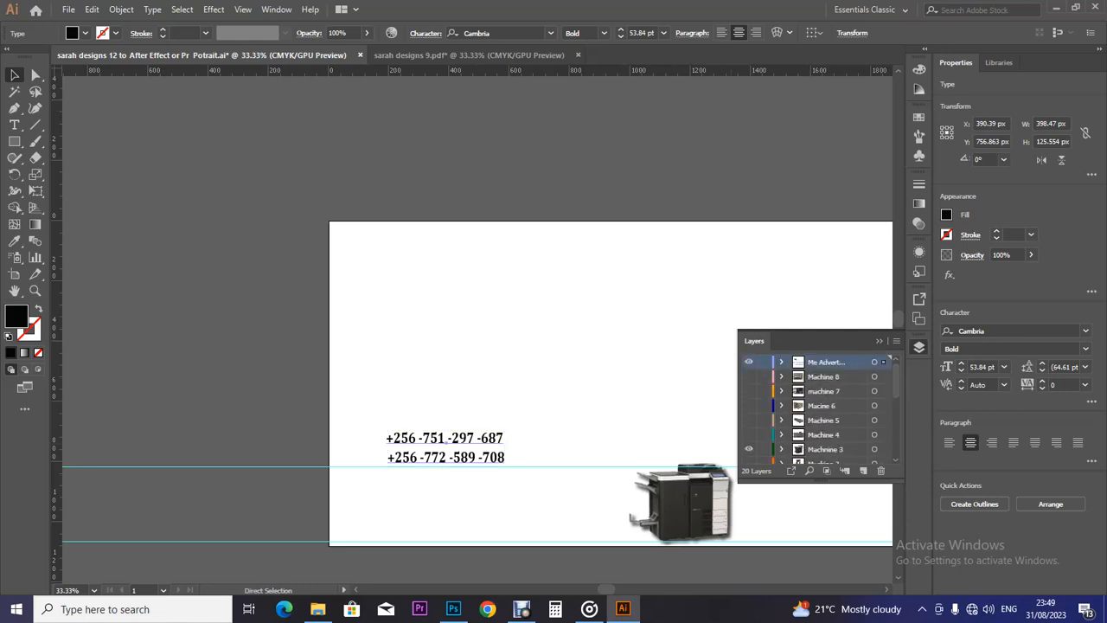
key("Delete")
key("v")
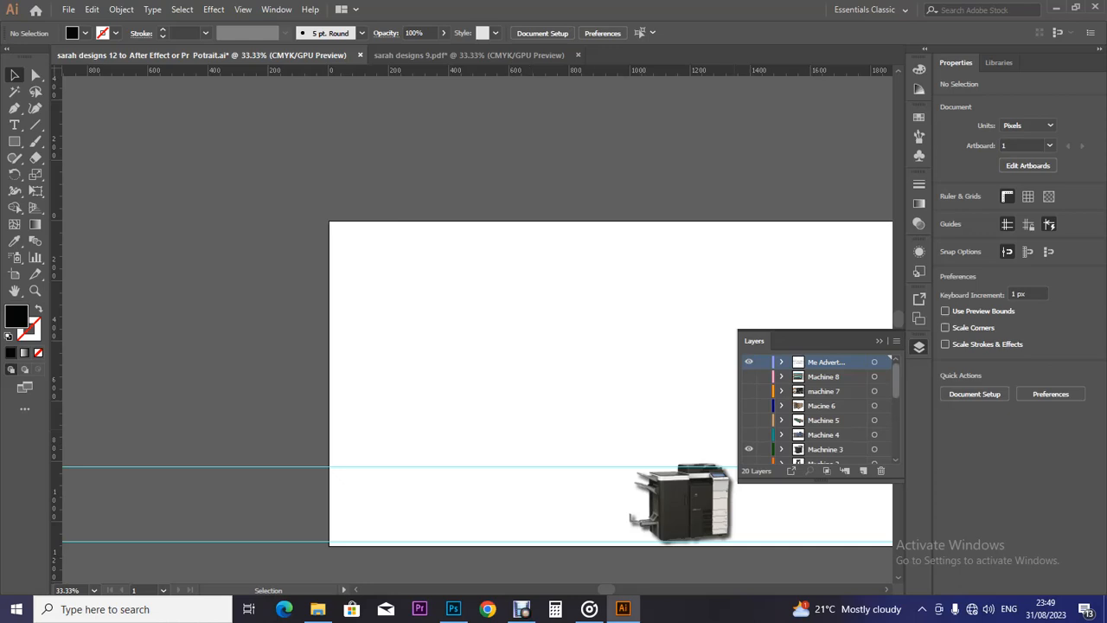
scroll(817, 409, "down", 3)
scroll(817, 408, "down", 2)
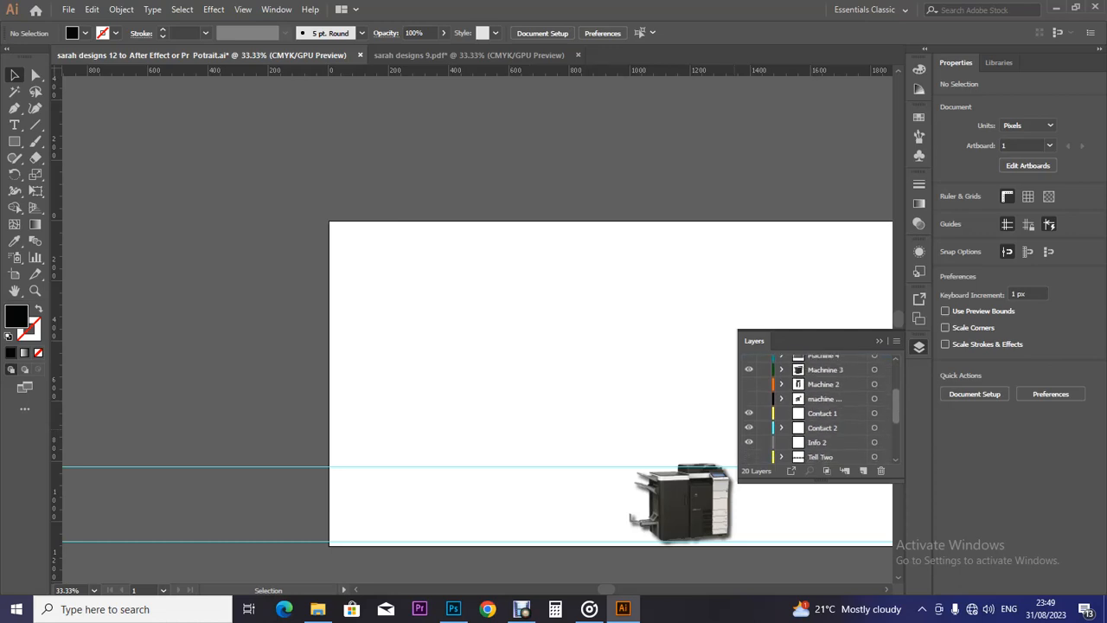
scroll(822, 407, "down", 3)
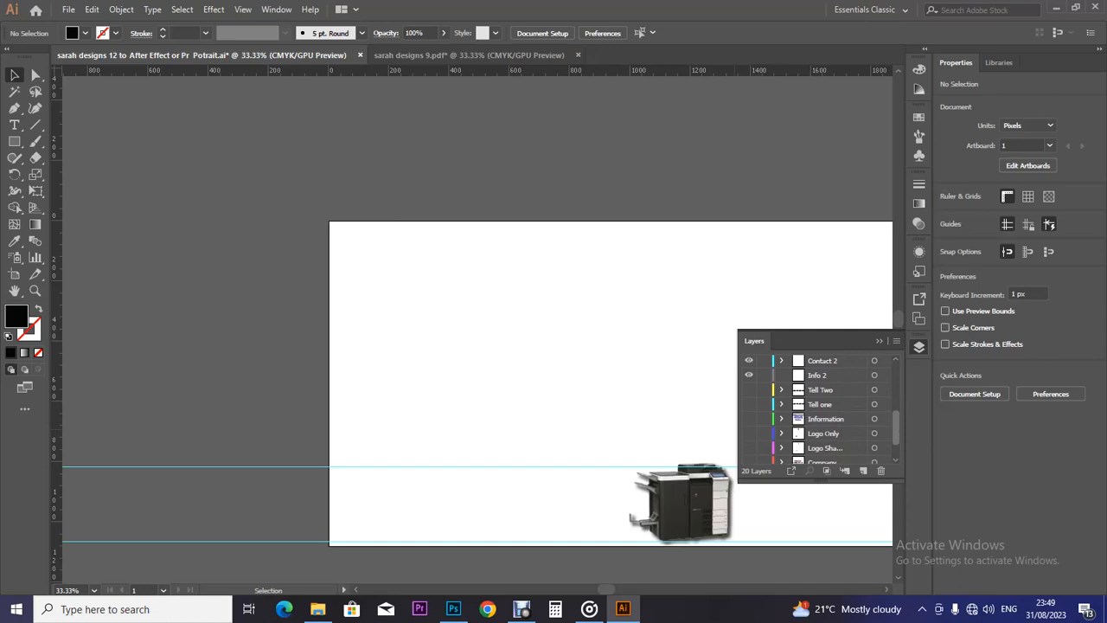
Clear the old numbers from the Tell layers and paste the phone-number block on Tell one.
left_click(820, 404)
left_click(749, 404)
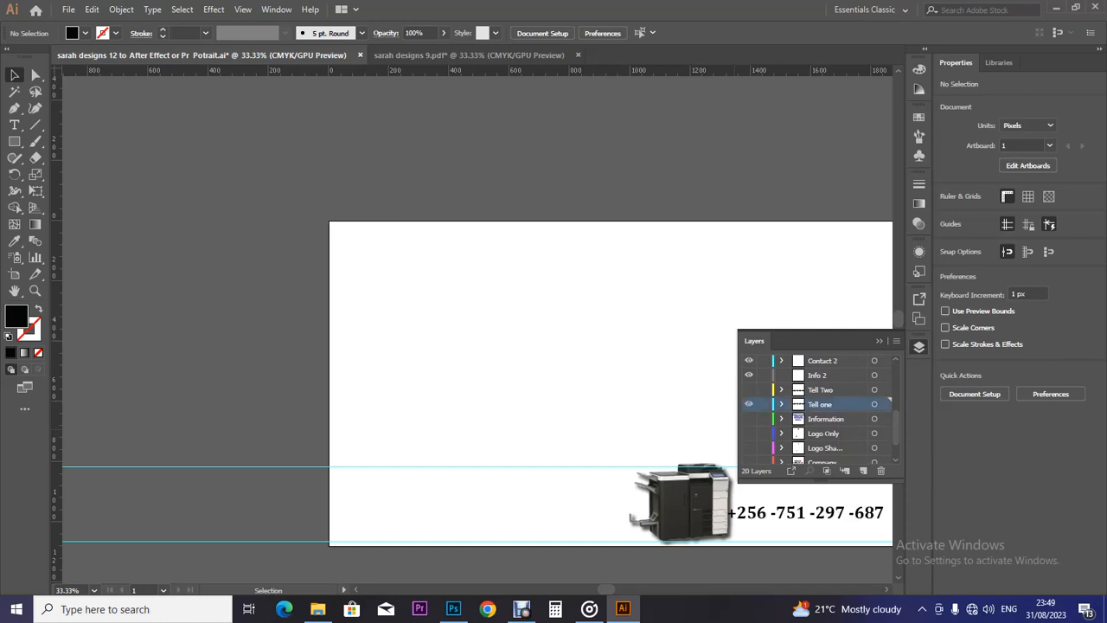
left_click(749, 389)
left_click(805, 513)
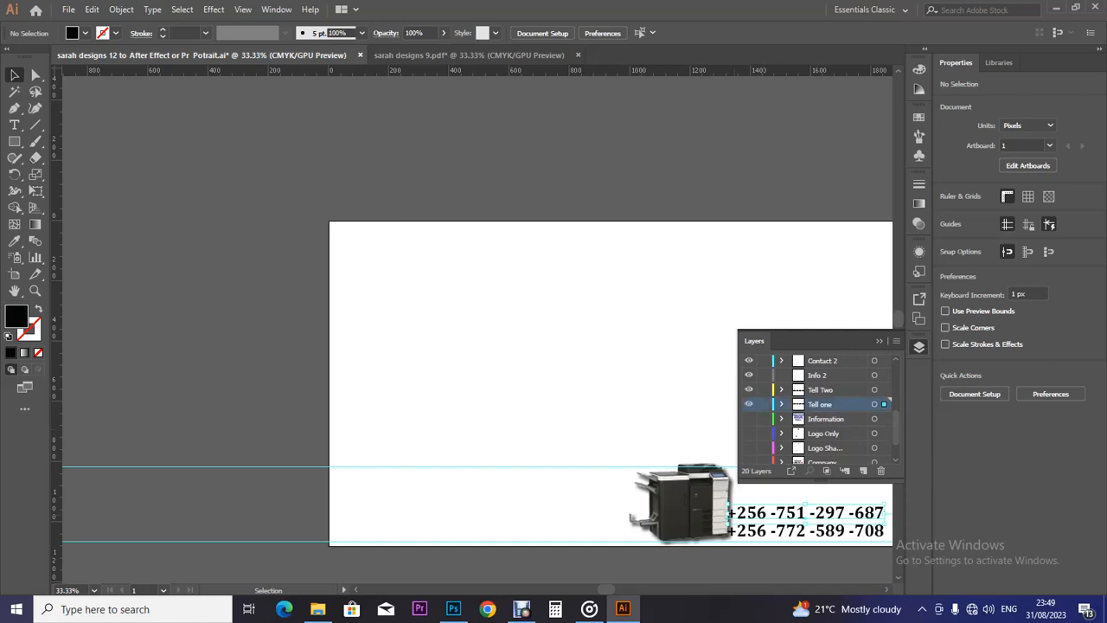
key("Delete")
left_click(805, 531)
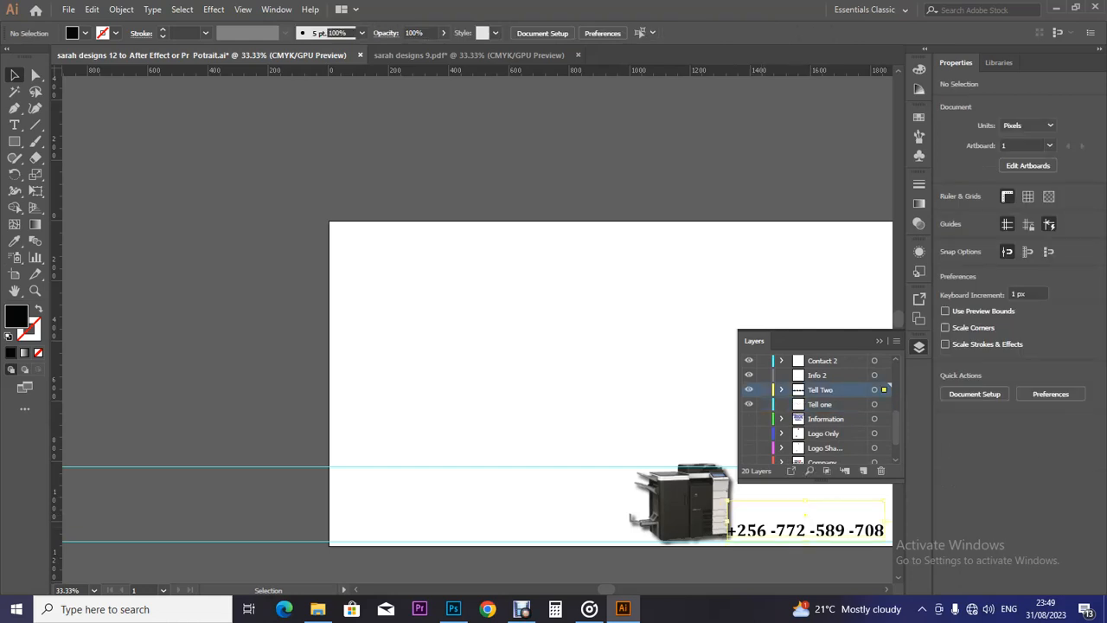
key("Delete")
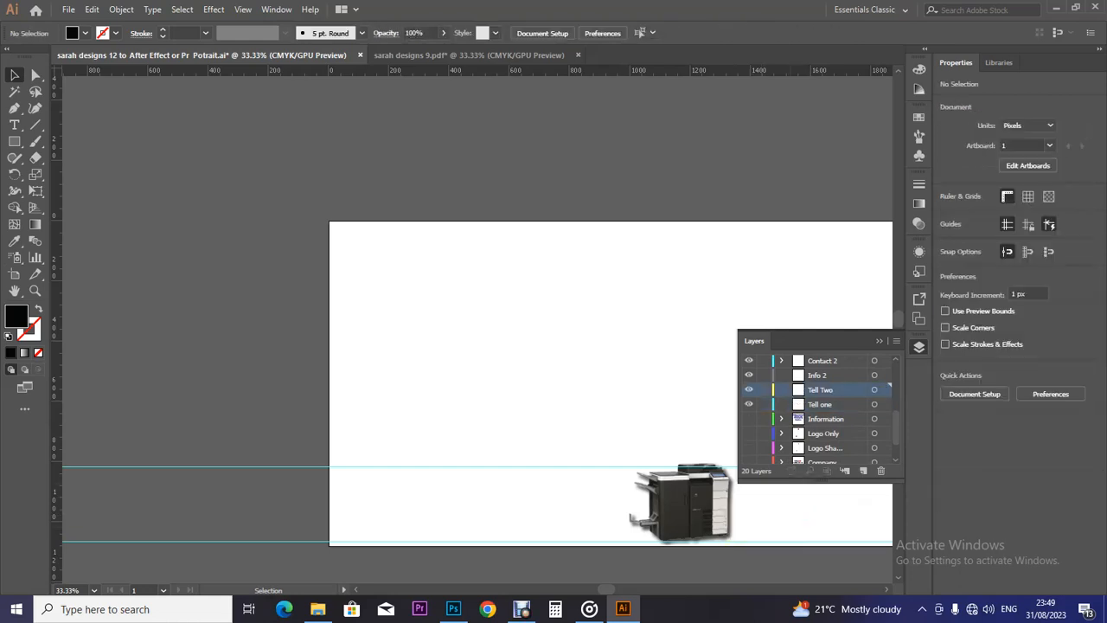
left_click(819, 404)
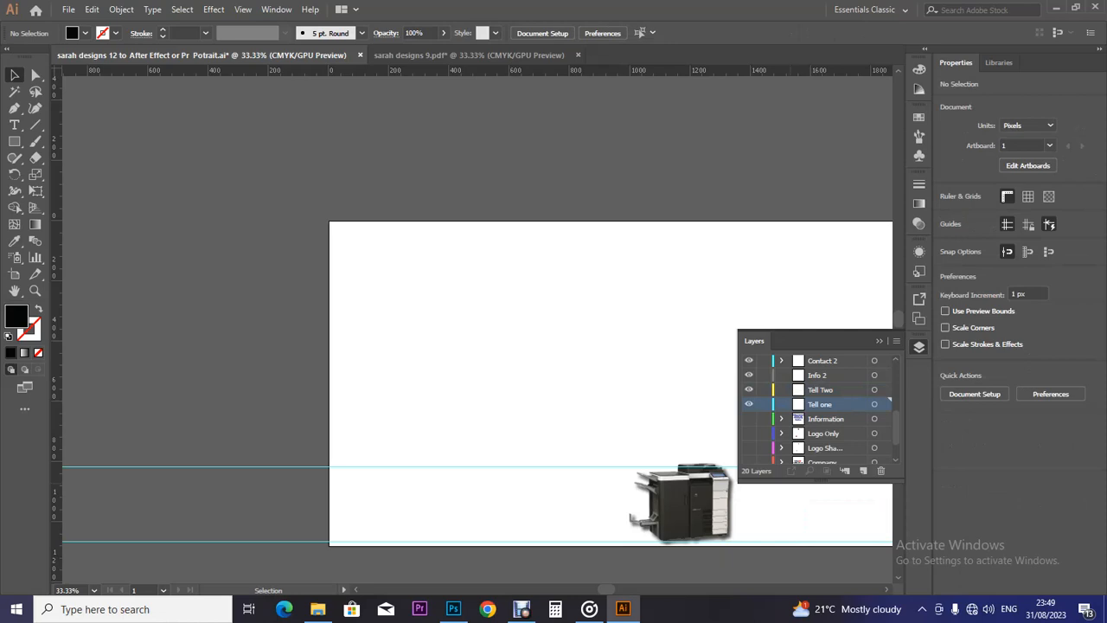
key("ctrl+f")
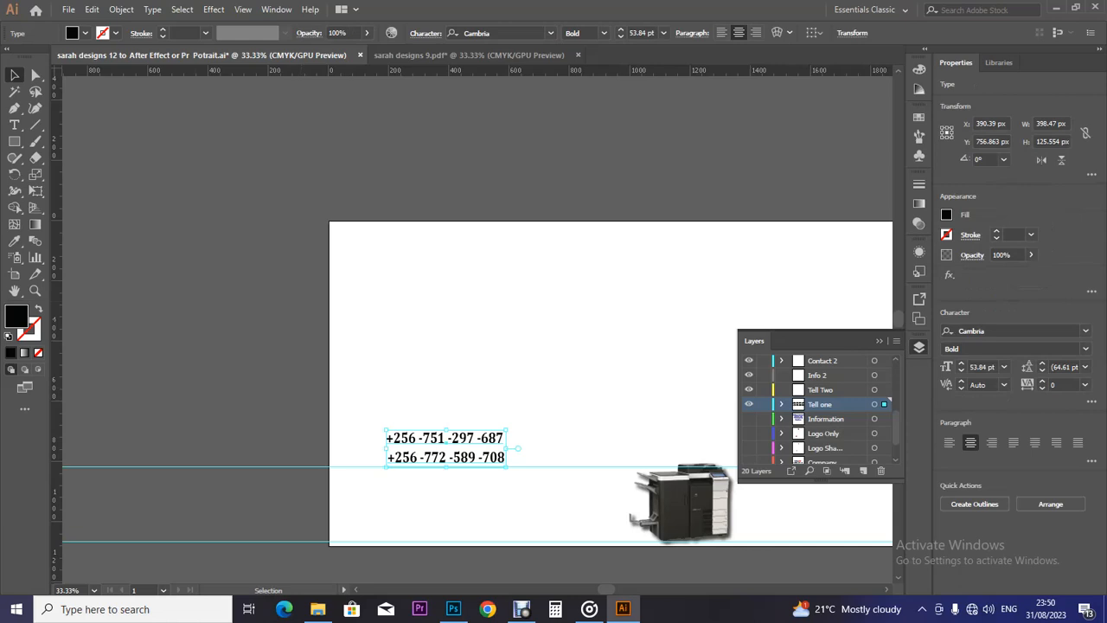
Delete the second phone-number line in Tell one, keeping only the first number.
key("t")
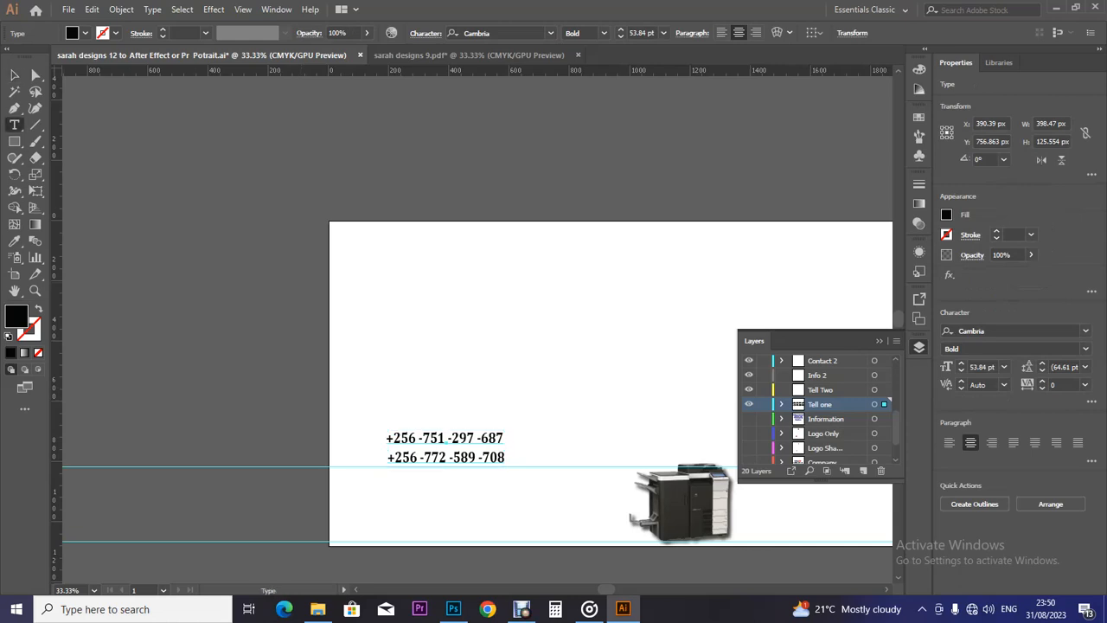
left_click_drag(504, 439, 386, 440)
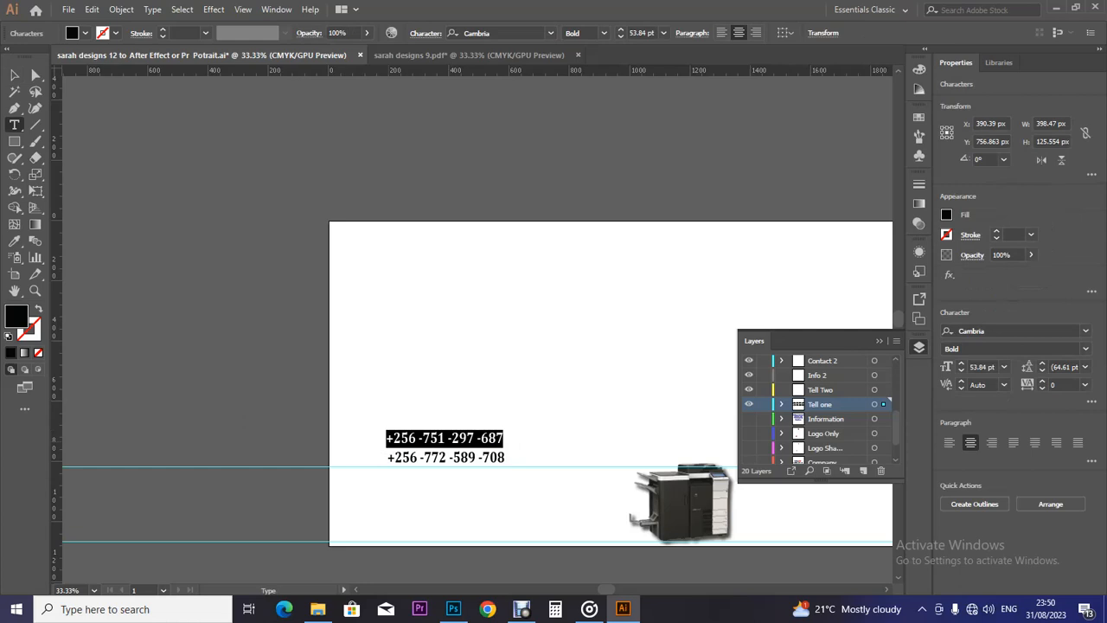
left_click_drag(387, 456, 504, 457)
key("ctrl+c")
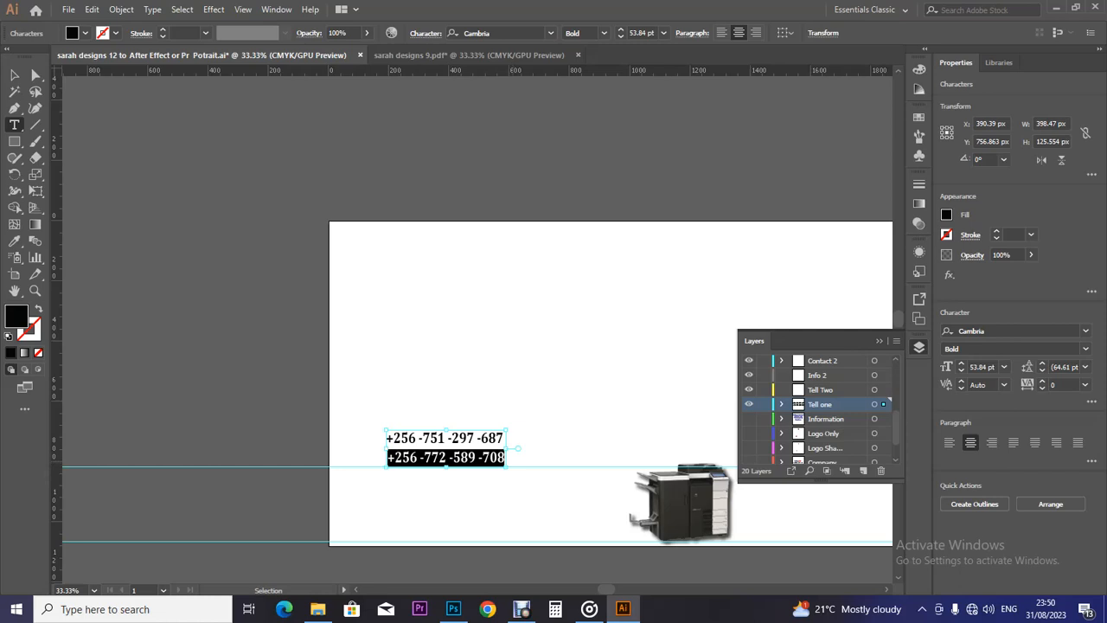
key("BackSpace")
key("BackSpace")
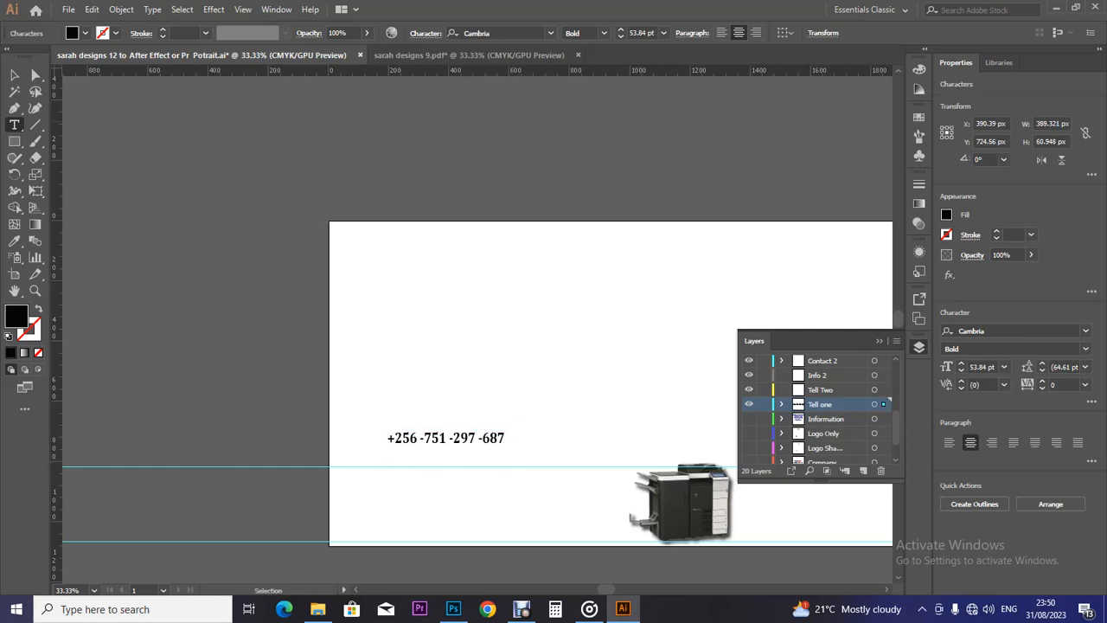
key("Escape")
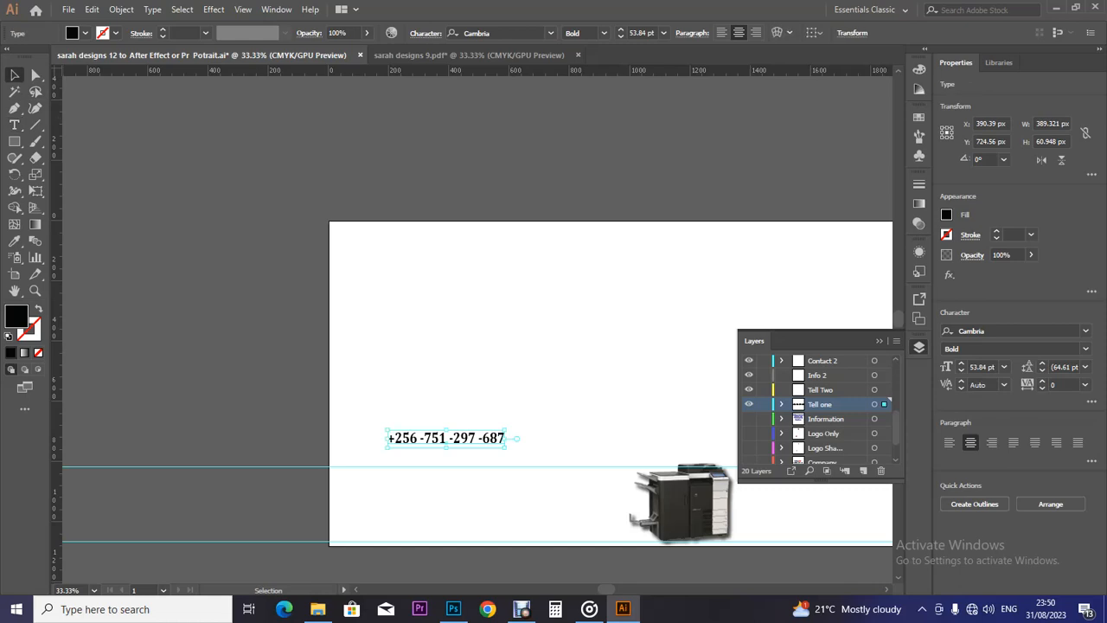
Paste the block in place on Tell Two and delete its first line, keeping the second number.
left_click(820, 390)
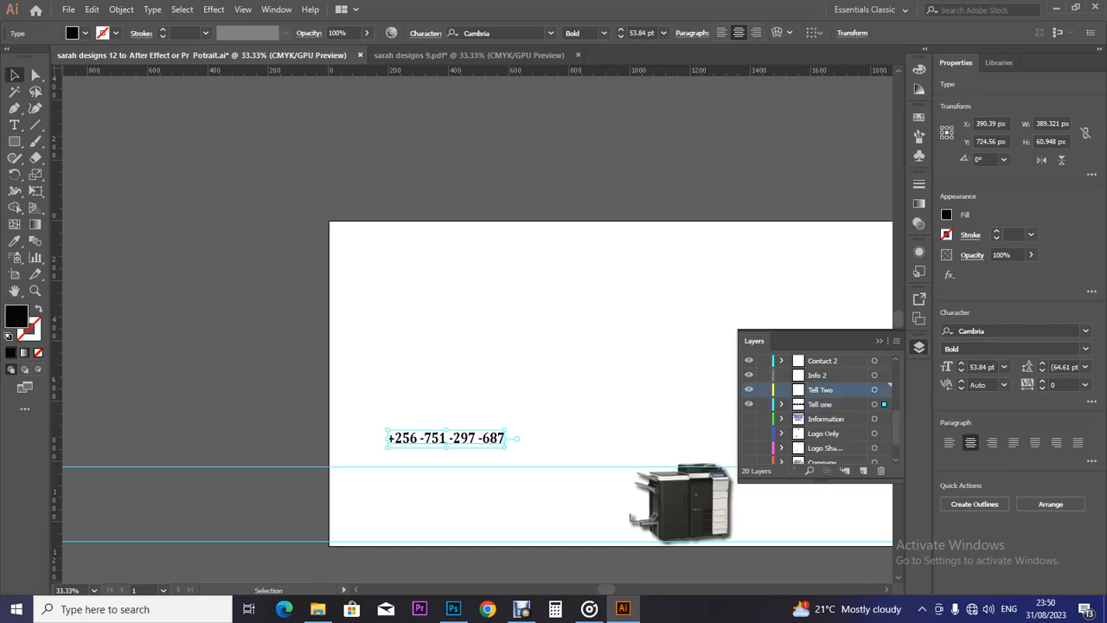
key("ctrl+f")
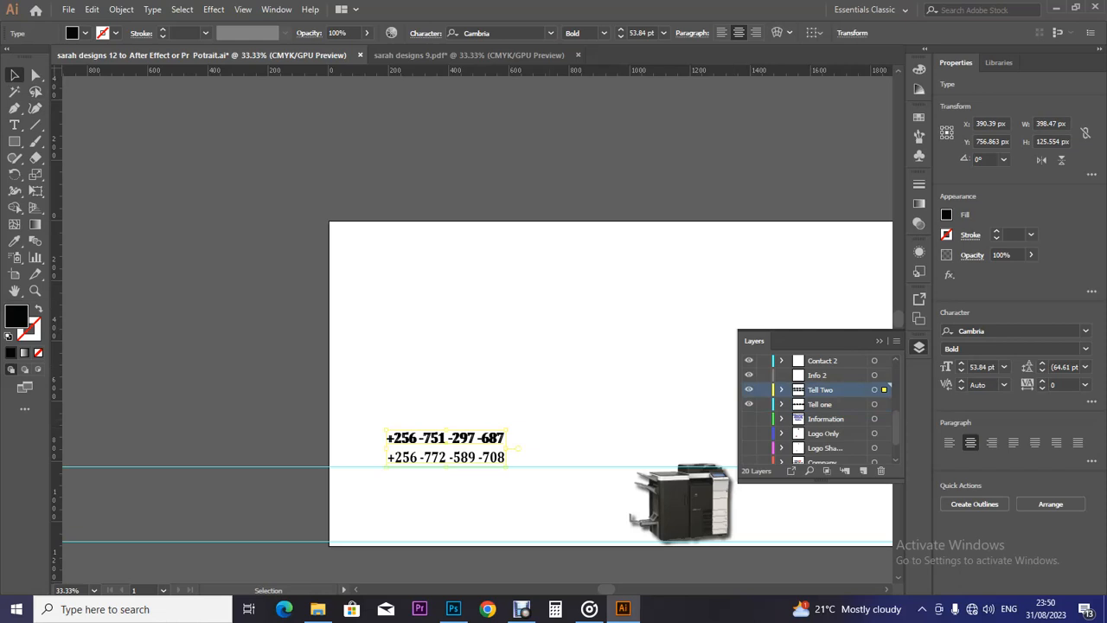
left_click(749, 404)
key("t")
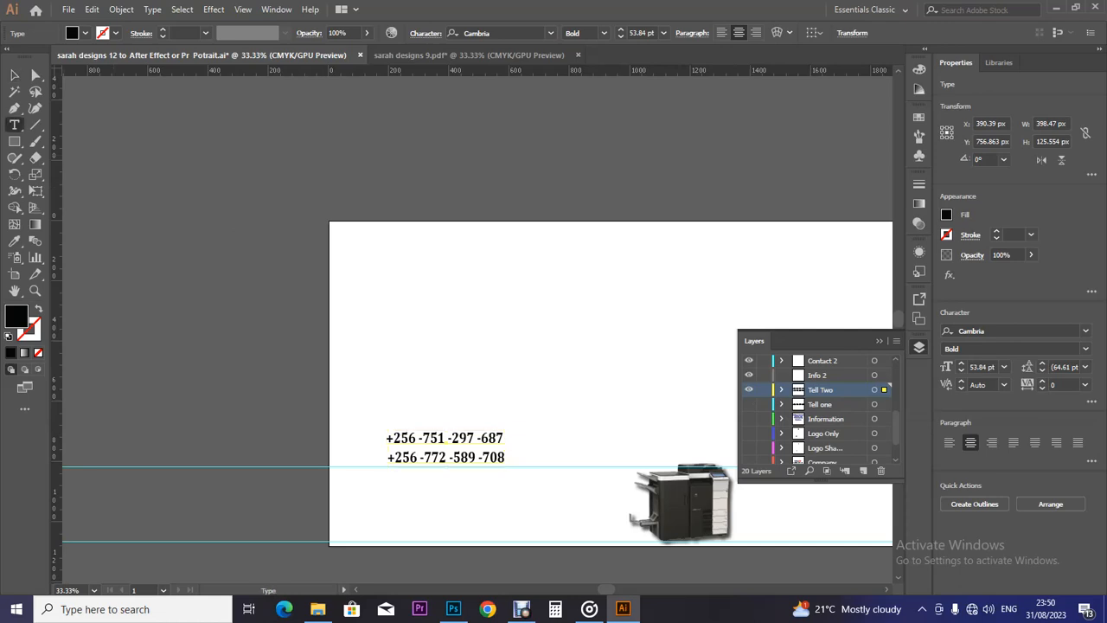
left_click_drag(504, 439, 386, 439)
key("BackSpace")
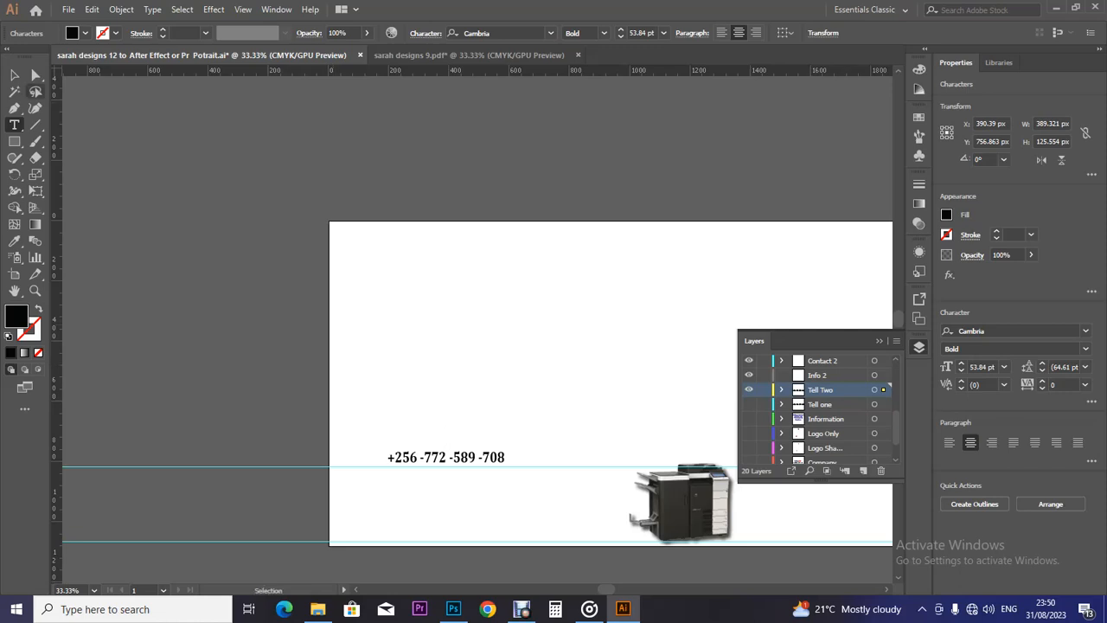
key("Escape")
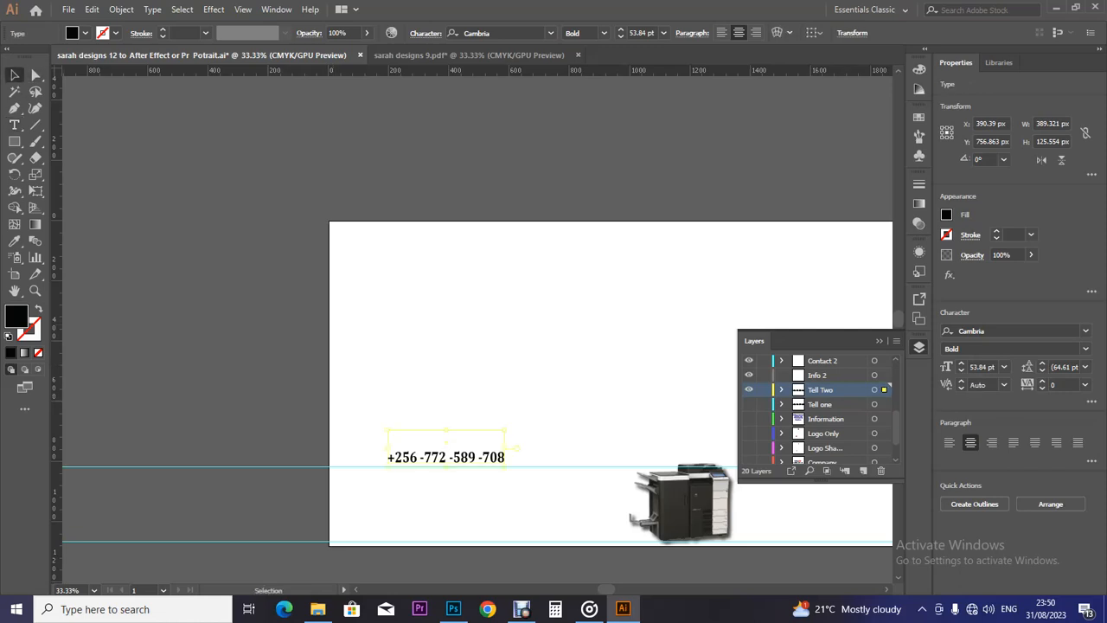
Toggle Tell one and Tell Two visibility to compare, leaving both layers hidden.
left_click(749, 404)
left_click(749, 404)
left_click(749, 403)
left_click(749, 389)
left_click(749, 389)
left_click(749, 390)
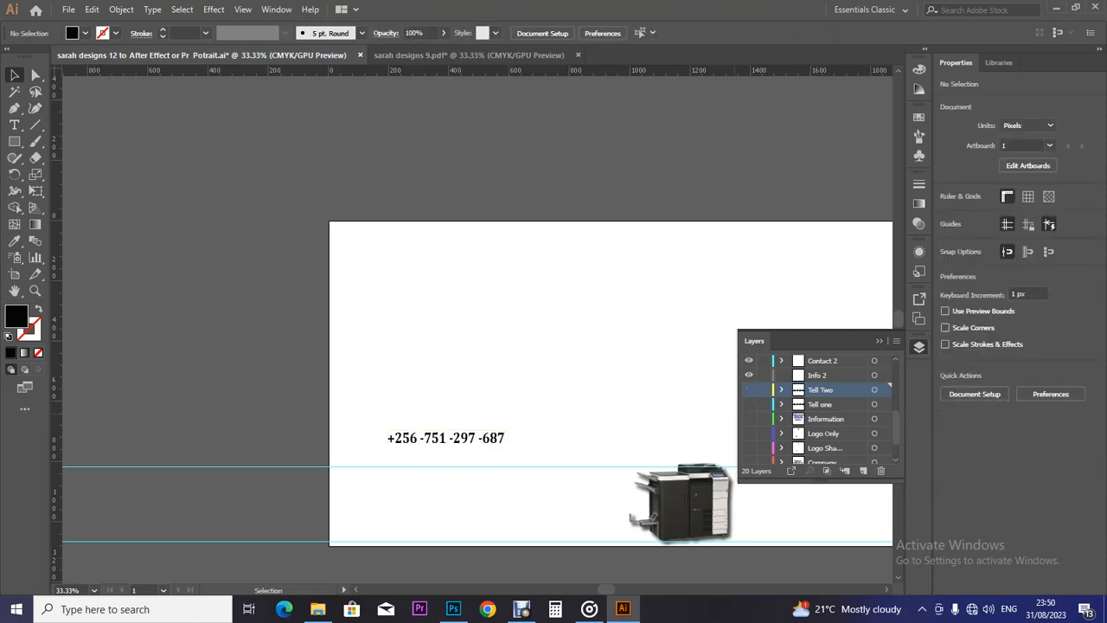
left_click(749, 404)
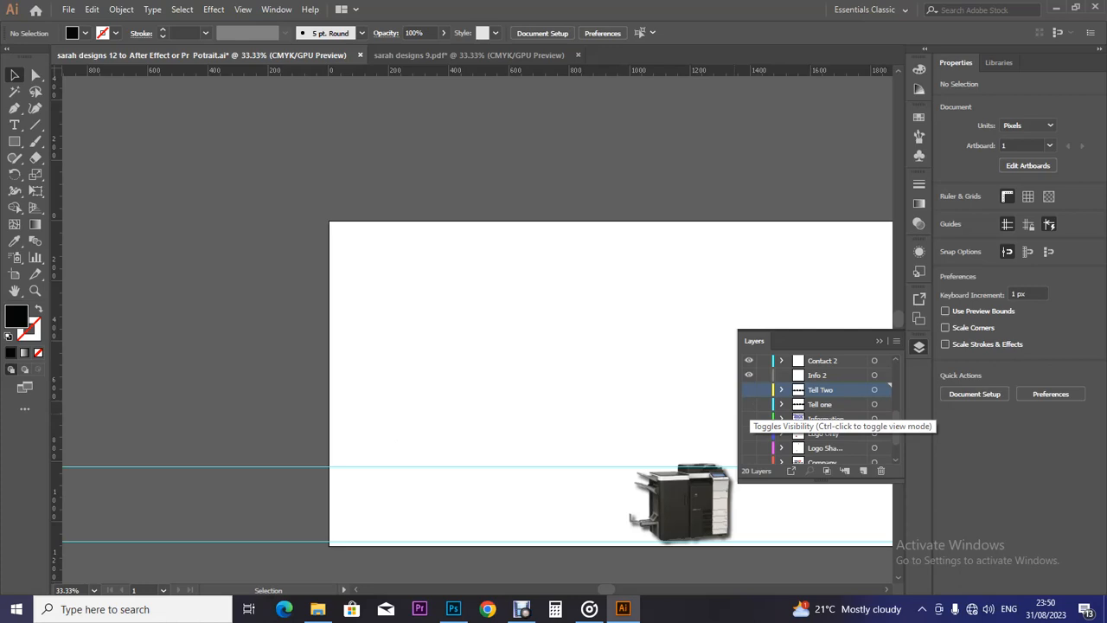
Save the banner file with both phone-number layers hidden.
key("ctrl+s")
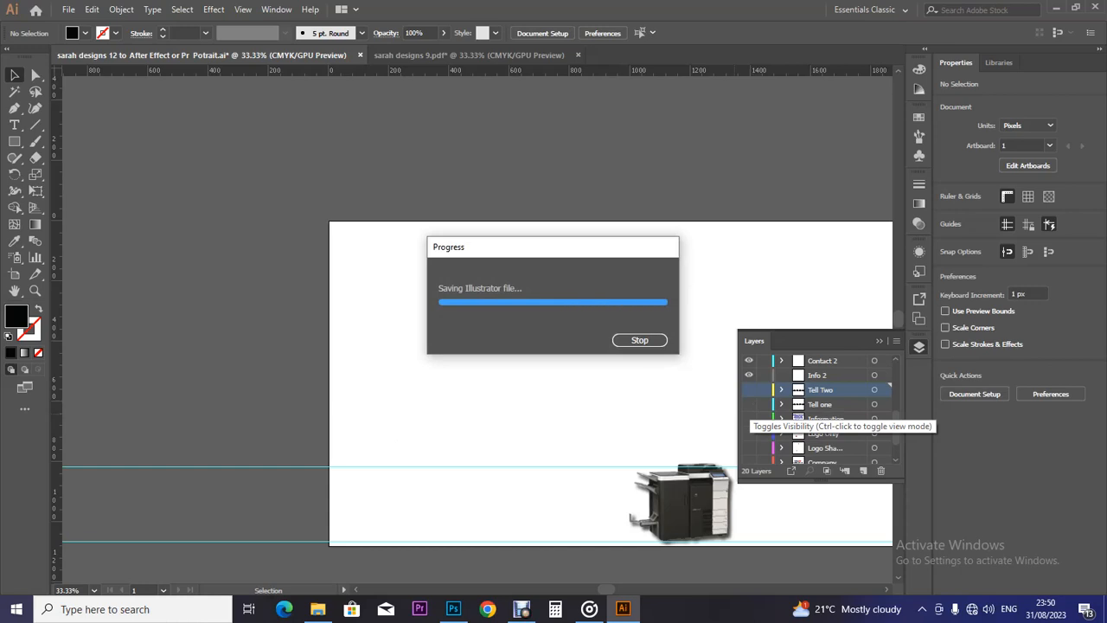
left_click(826, 419)
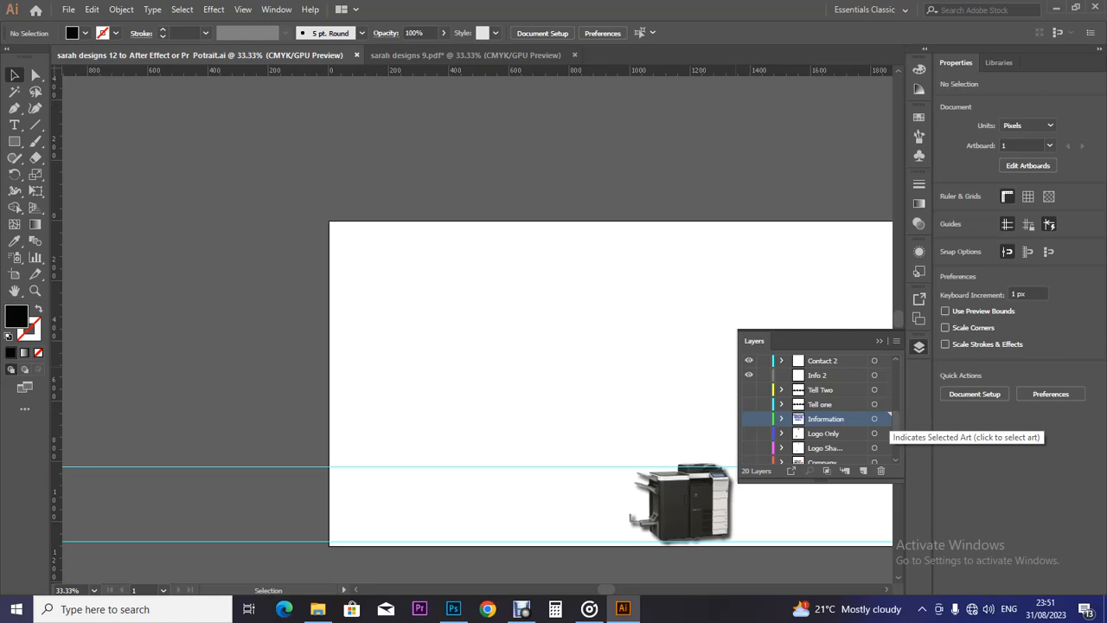
Show the Information services text and the yellow box layer, keeping the Company logo layer hidden.
scroll(817, 407, "down", 2)
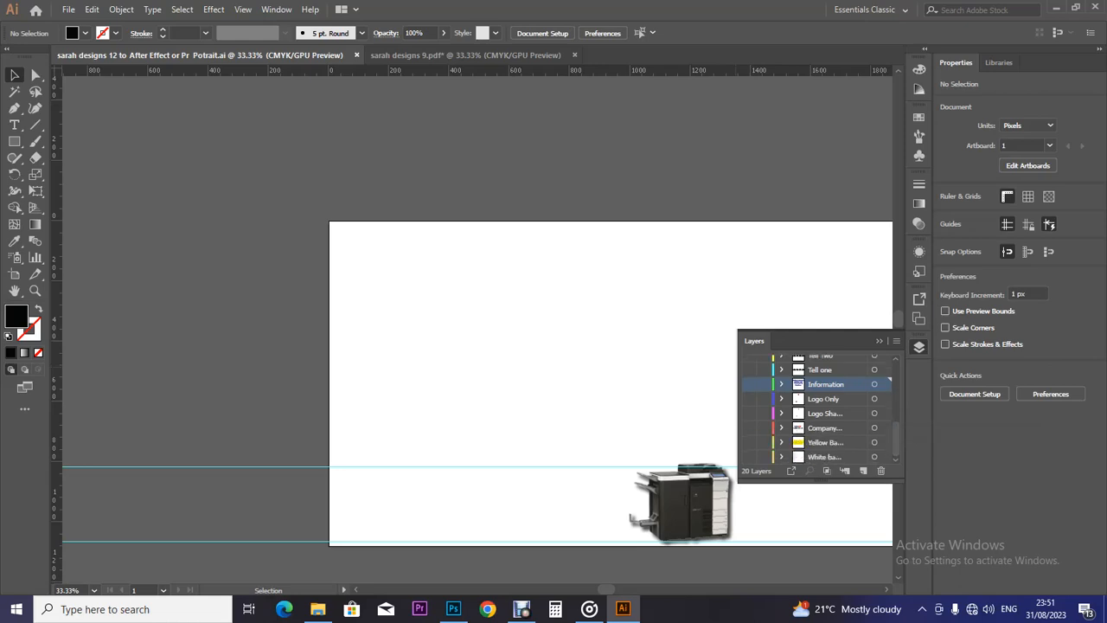
left_click(749, 428)
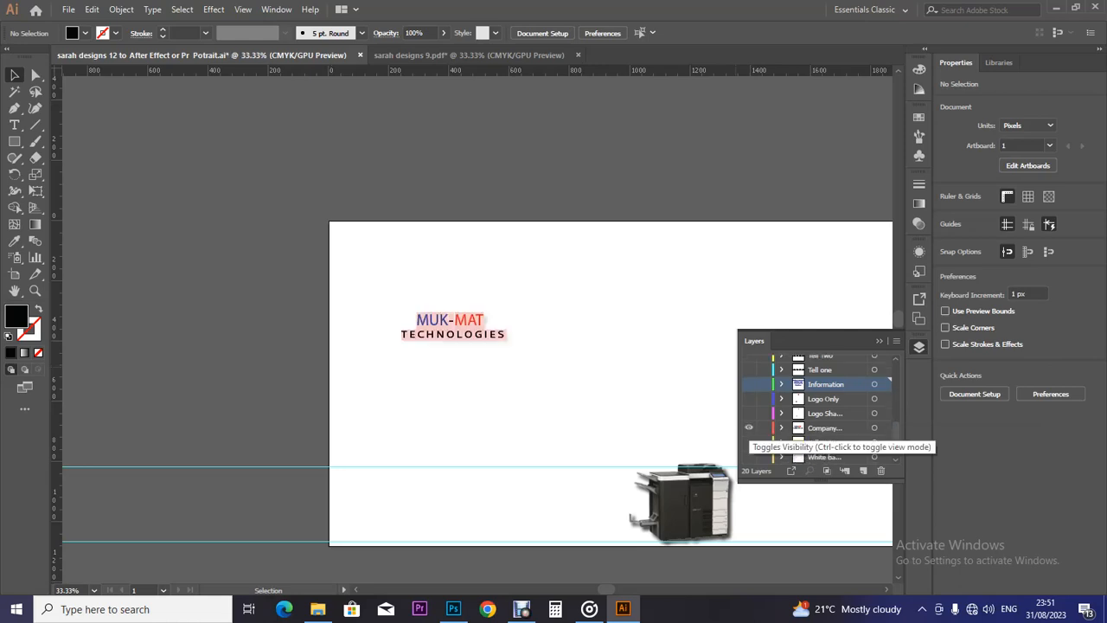
left_click(750, 427)
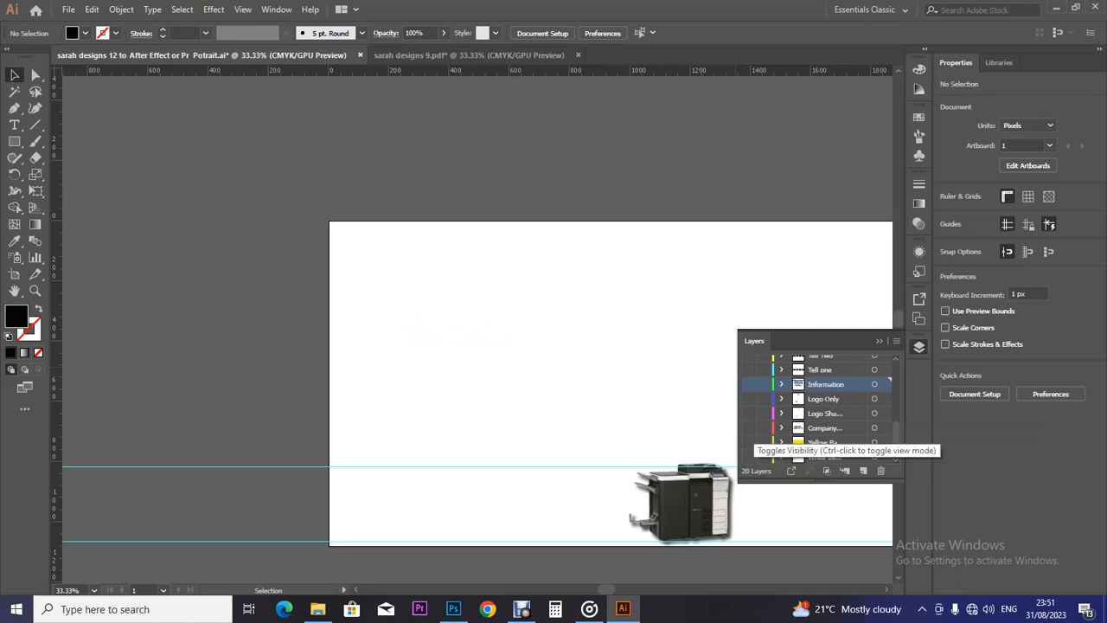
left_click(749, 384)
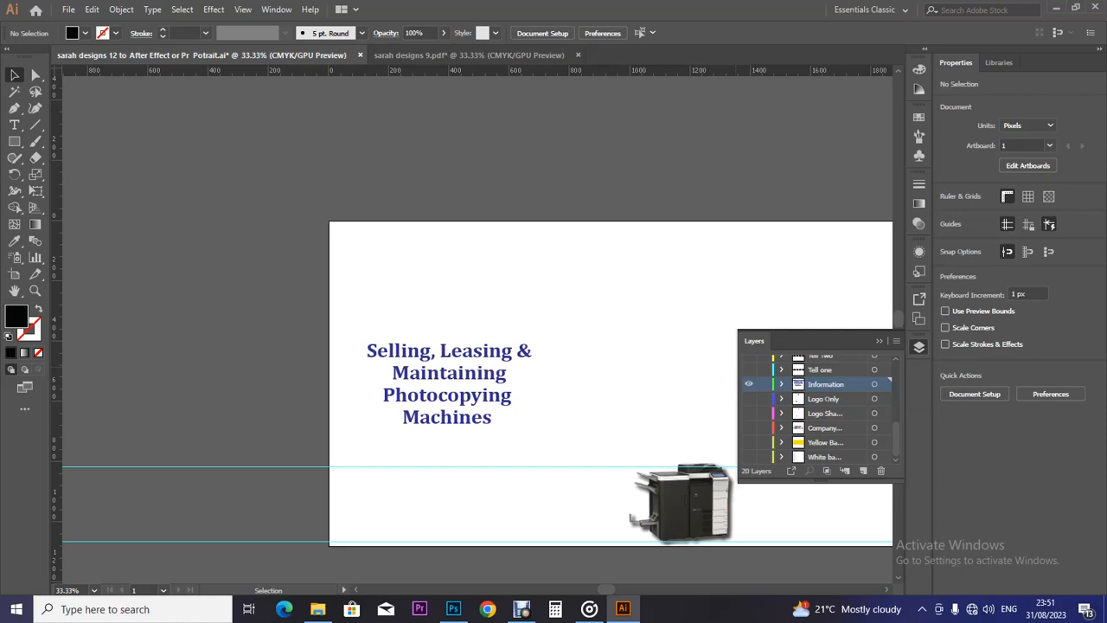
left_click(447, 396)
key("v")
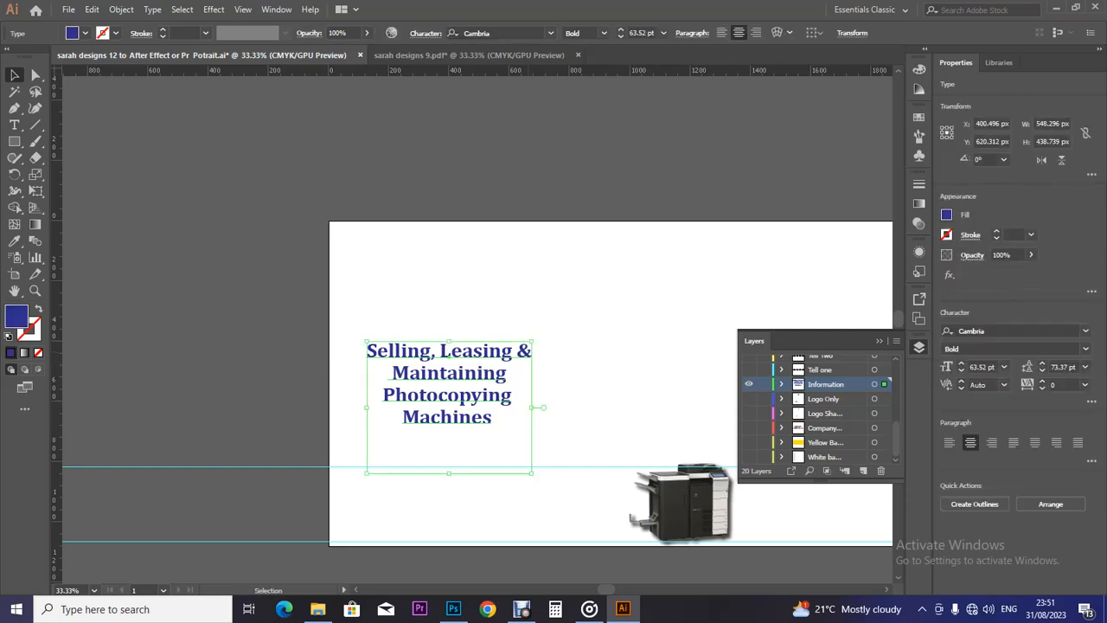
left_click(749, 442)
left_click(749, 427)
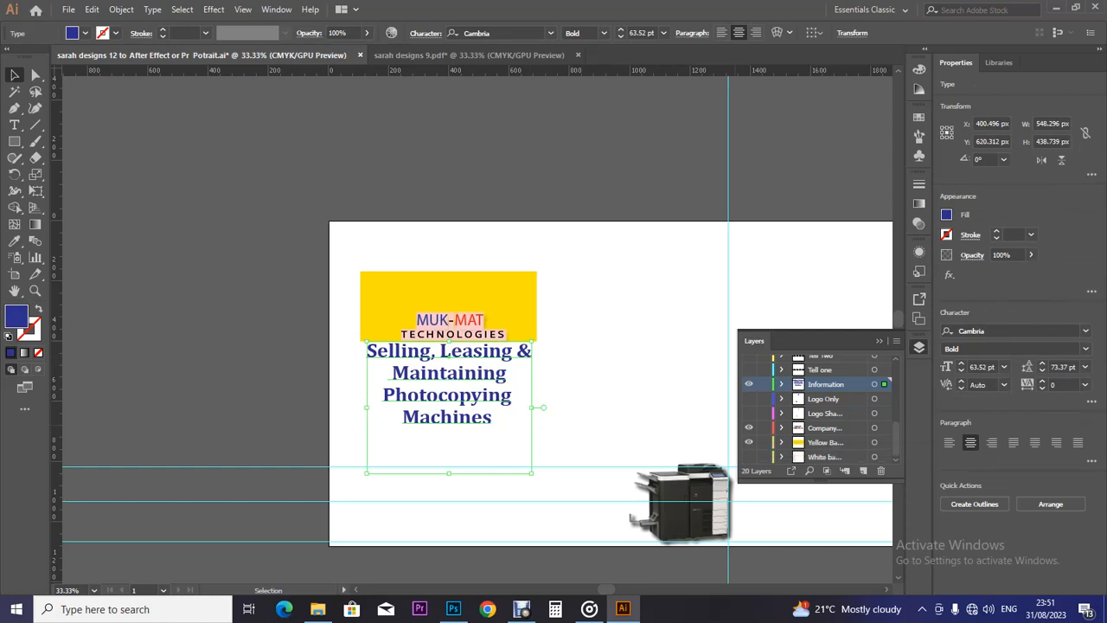
left_click(749, 427)
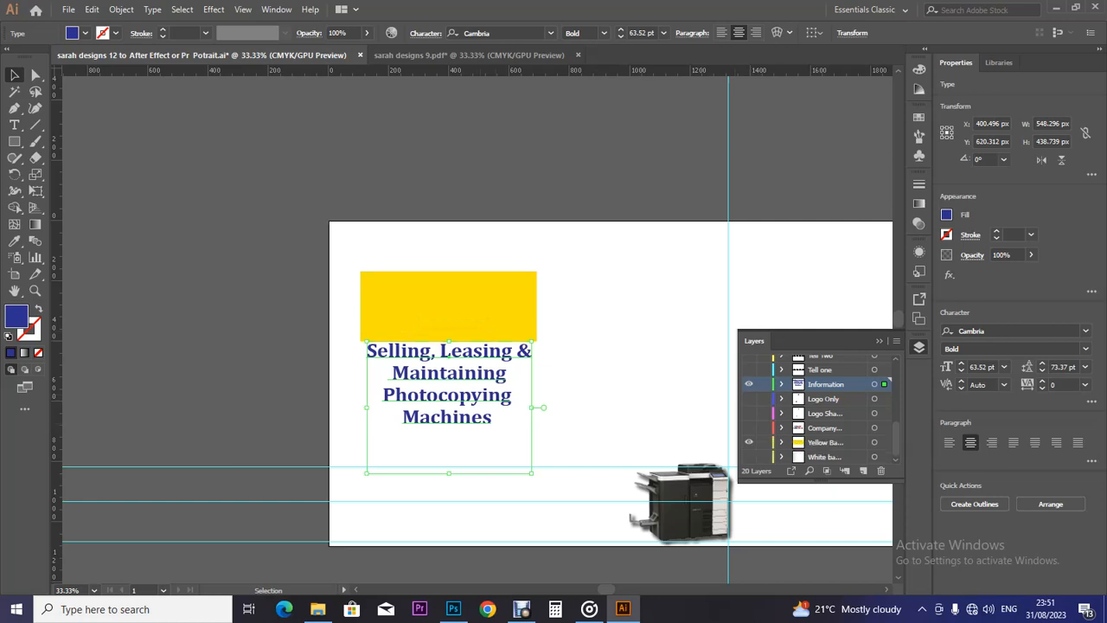
scroll(817, 407, "up", 3)
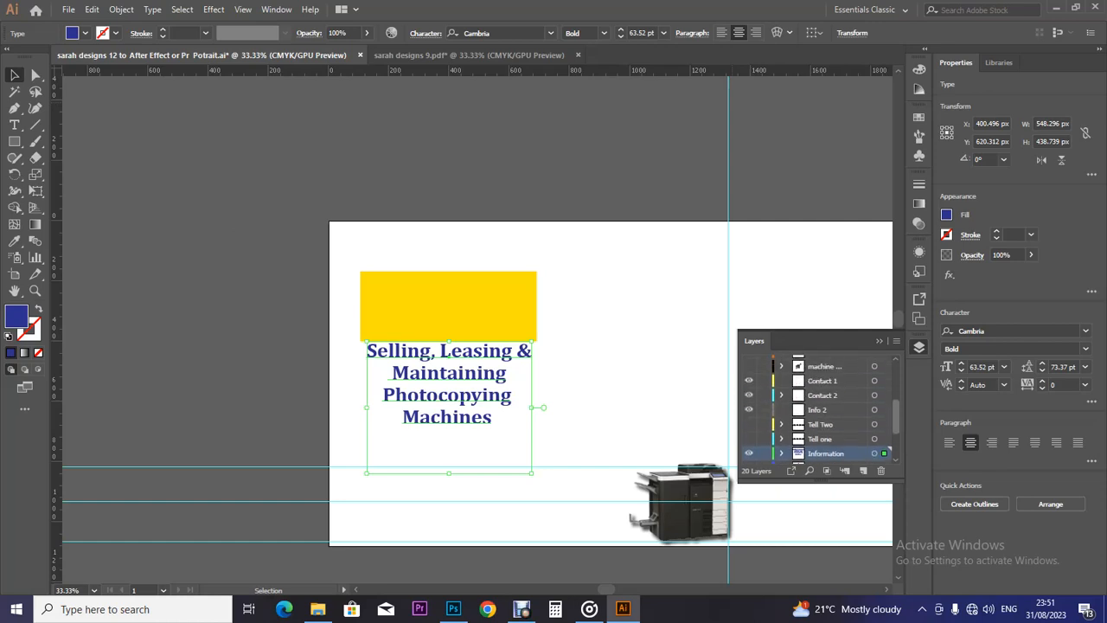
Paste the services text onto Info 2, move it into the yellow box, scale it to fit, and save.
left_click(749, 454)
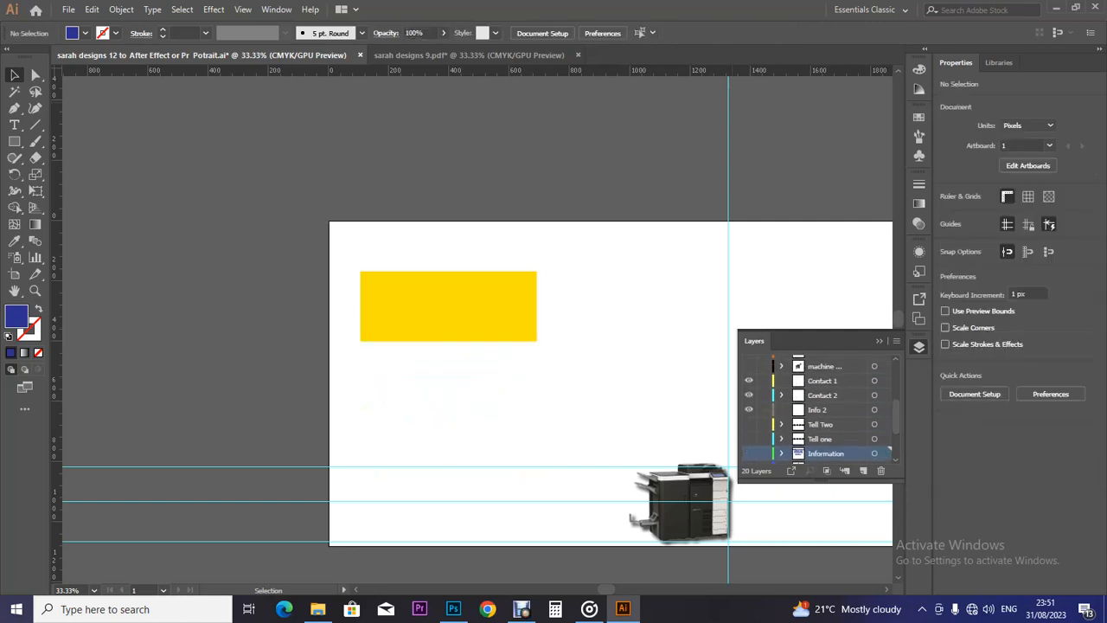
left_click(818, 410)
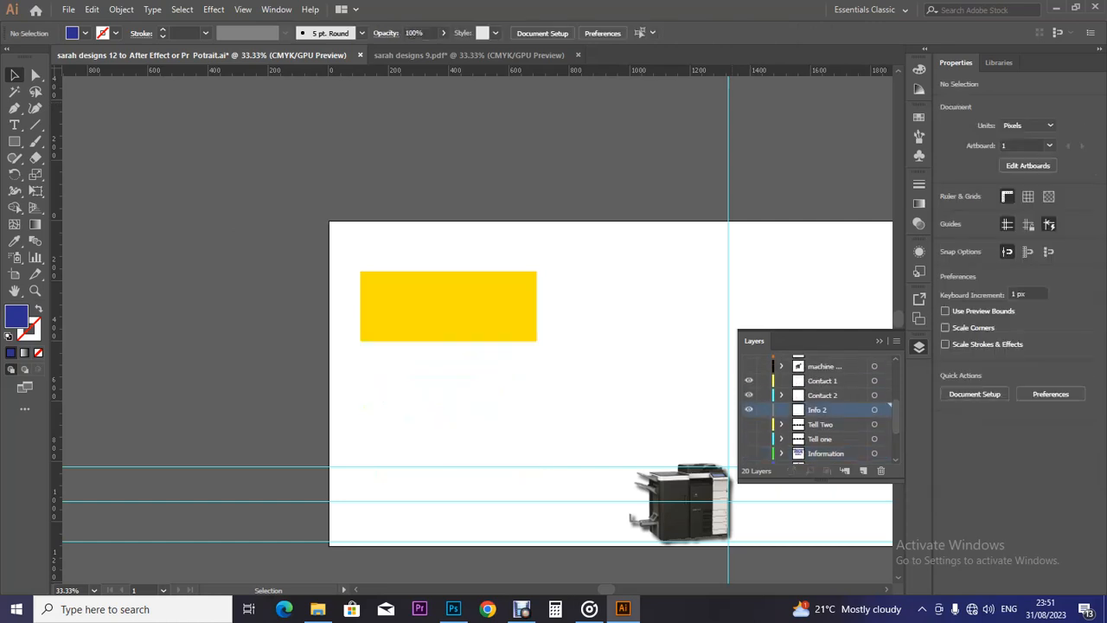
key("ctrl+f")
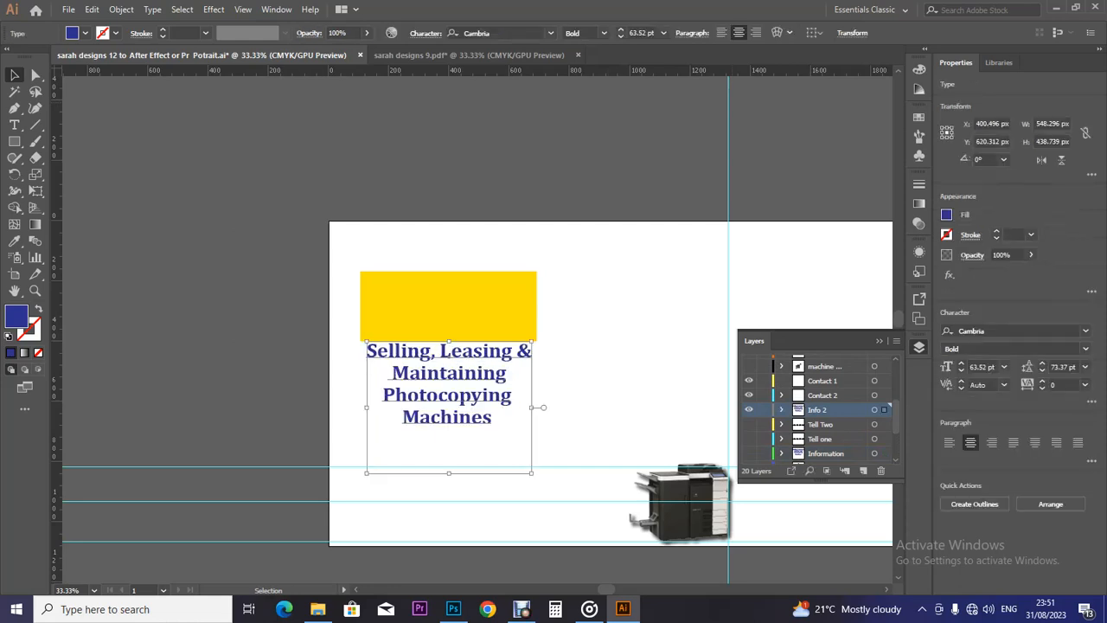
left_click_drag(449, 353, 449, 271)
left_click_drag(532, 260, 518, 272)
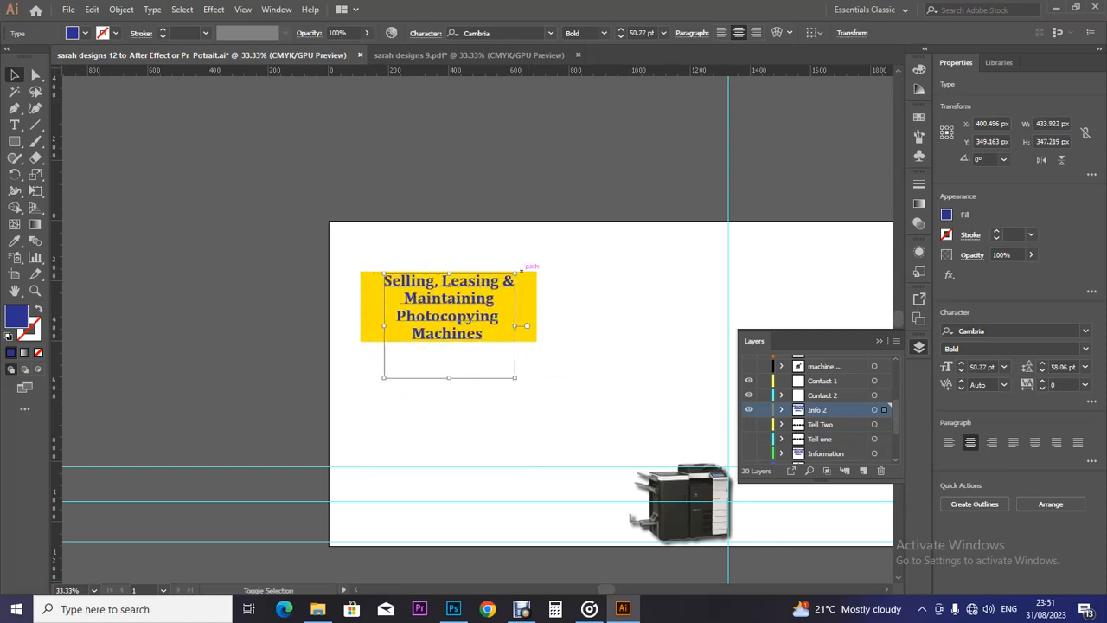
key("ctrl+shift+a")
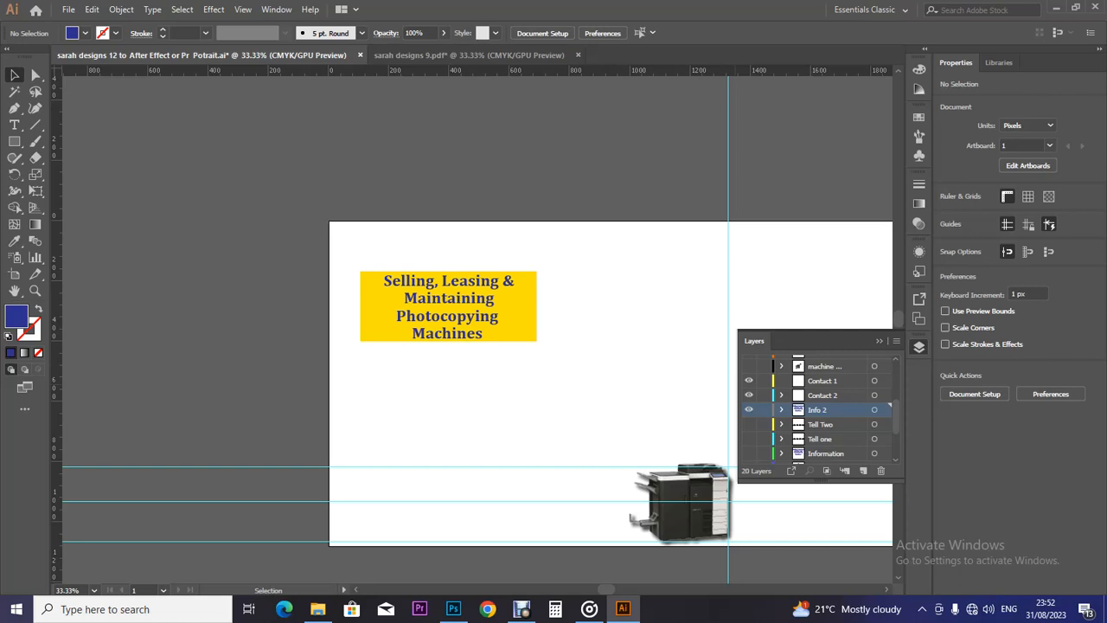
key("ctrl+s")
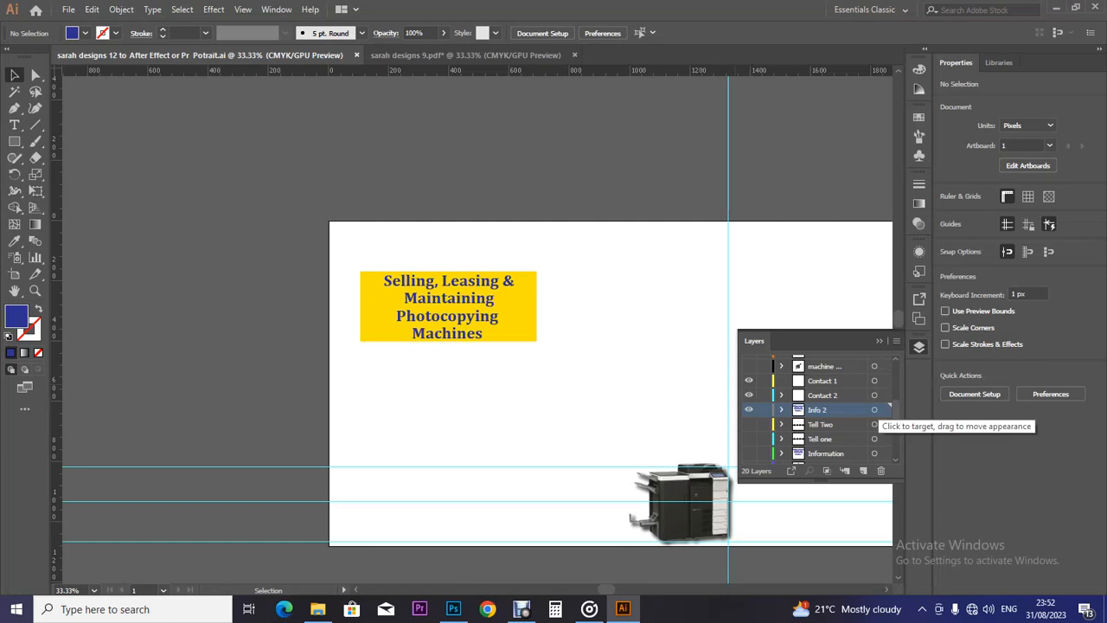
Turn on the machine one layer so the photocopier with finisher appears.
scroll(813, 411, "up", 1)
scroll(818, 406, "up", 2)
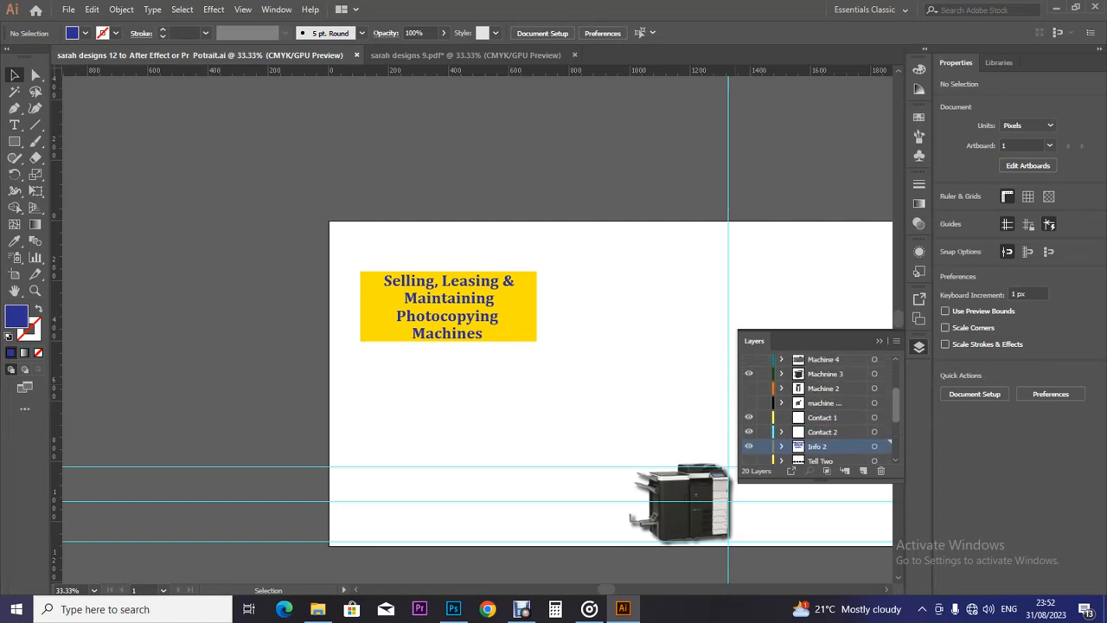
scroll(817, 406, "up", 1)
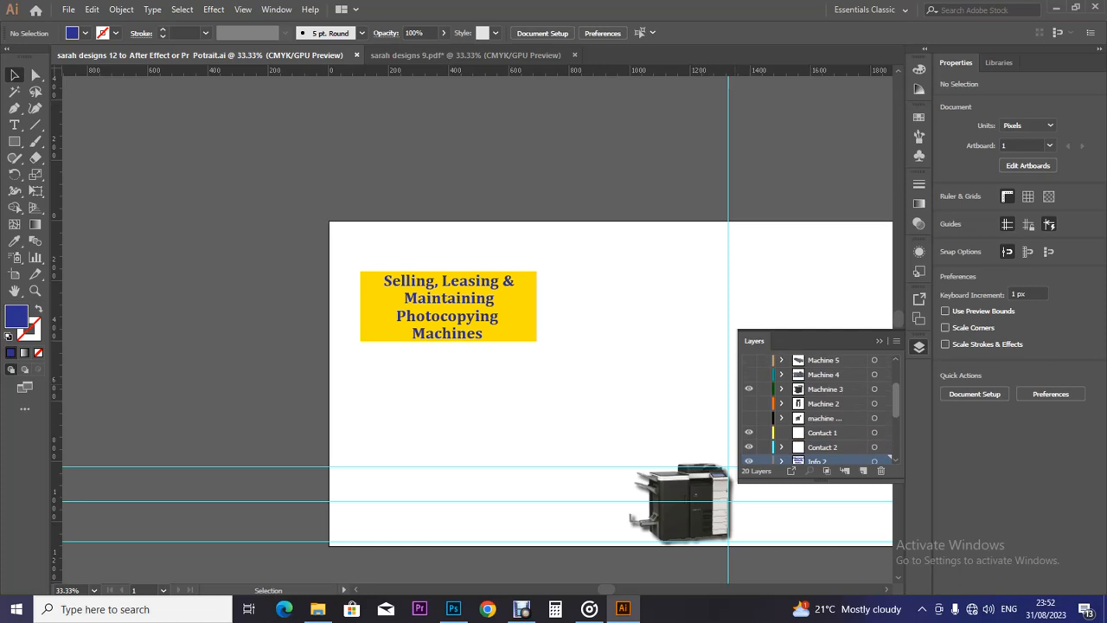
left_click(749, 418)
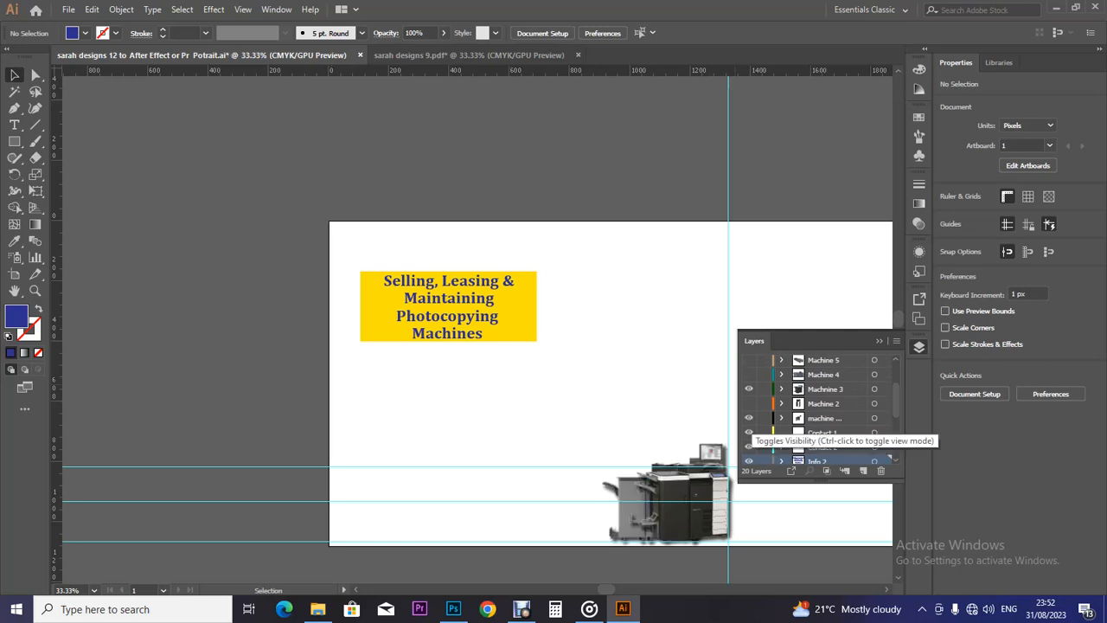
left_click(749, 418)
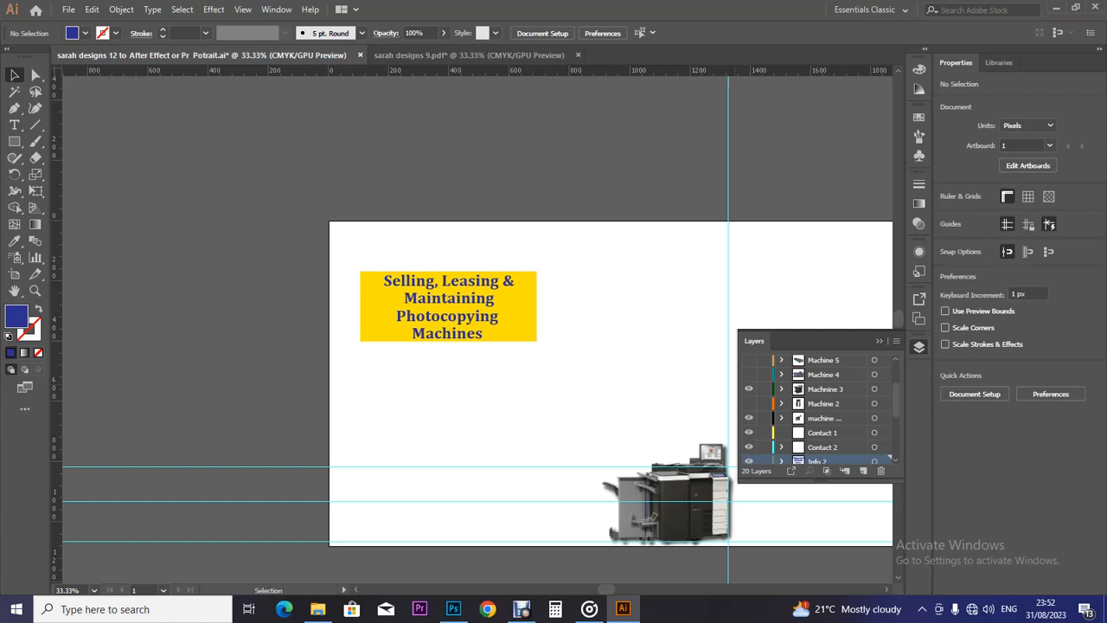
Select both the Contact 2 and Contact 1 layers in the Layers panel.
scroll(818, 407, "down", 2)
scroll(817, 406, "down", 2)
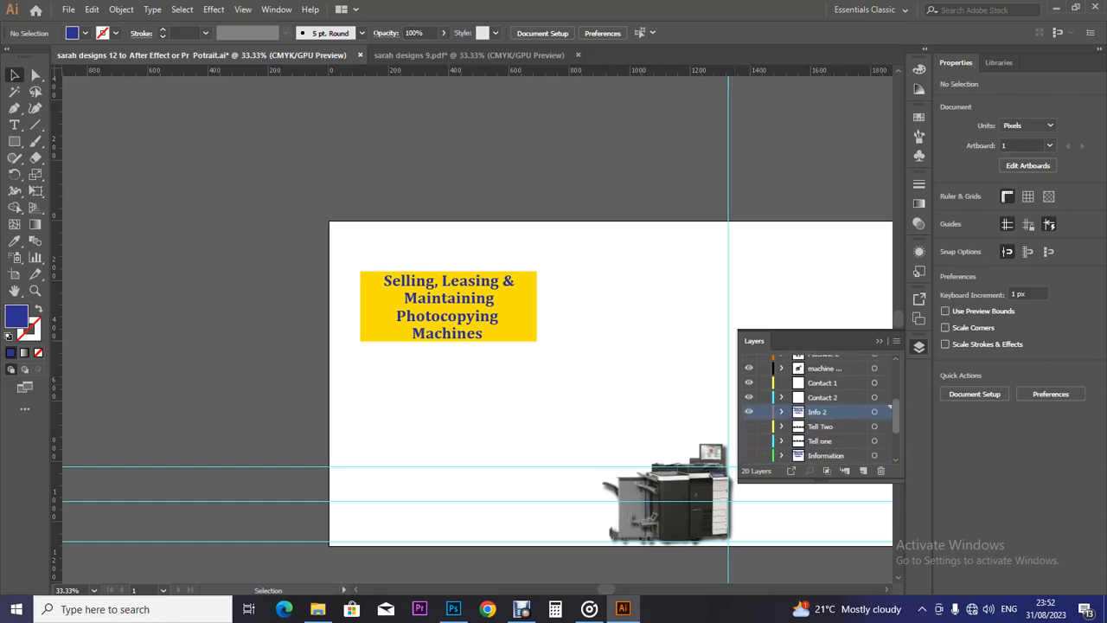
left_click(822, 400)
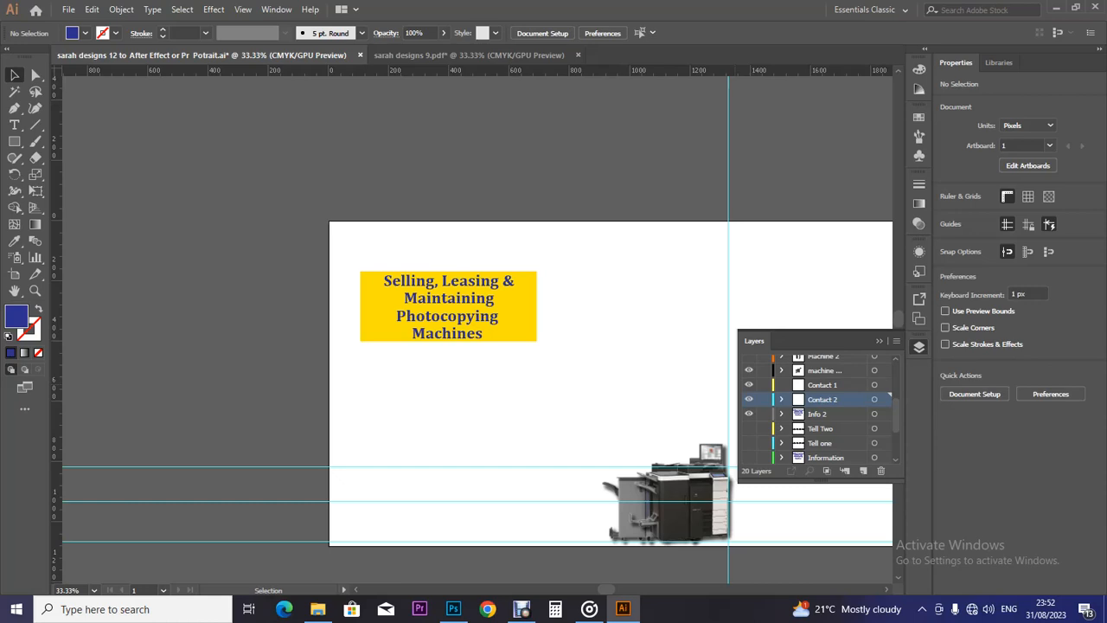
left_click(822, 385, "shift")
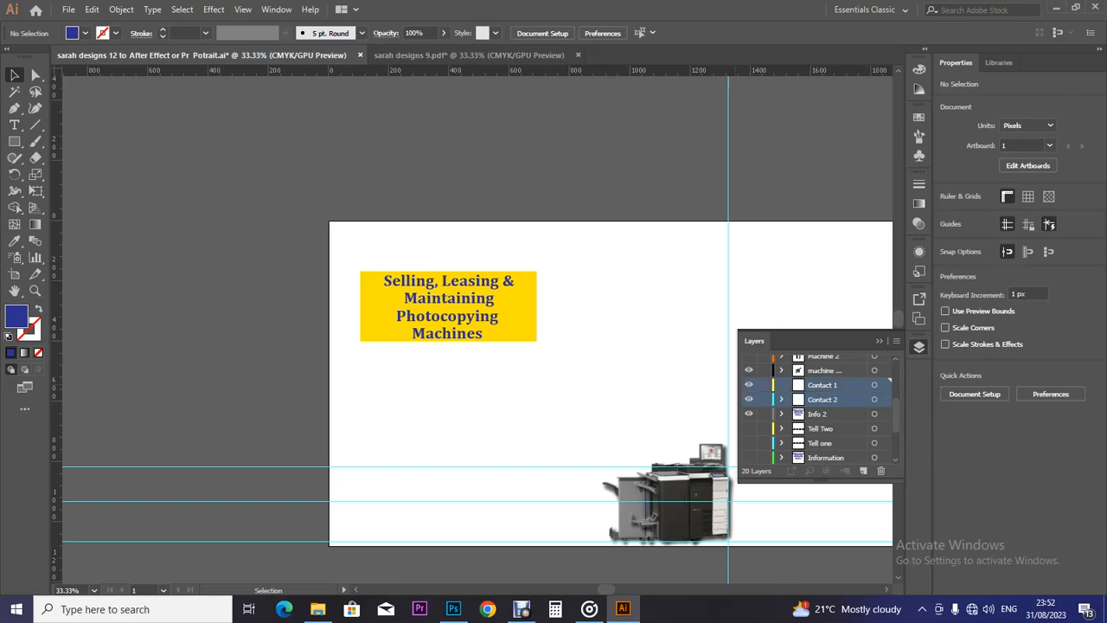
Delete the selected Contact 1 and Contact 2 layers, confirming removal of their artwork.
left_click(880, 469)
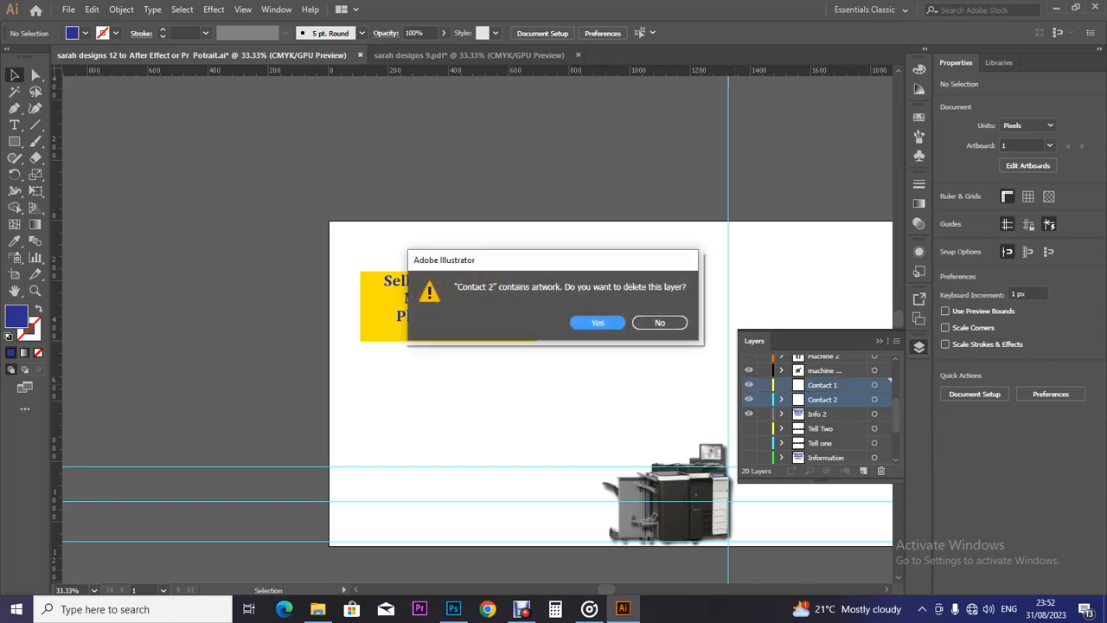
key("Return")
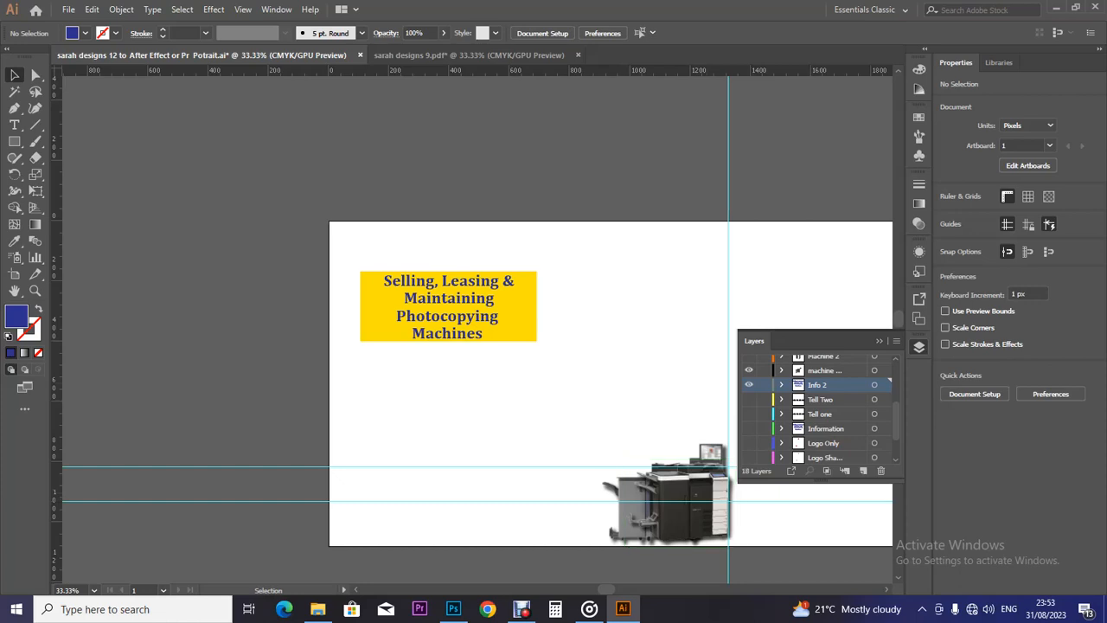
Make the Tell Two and Tell one phone-number layers visible again.
scroll(817, 406, "up", 2)
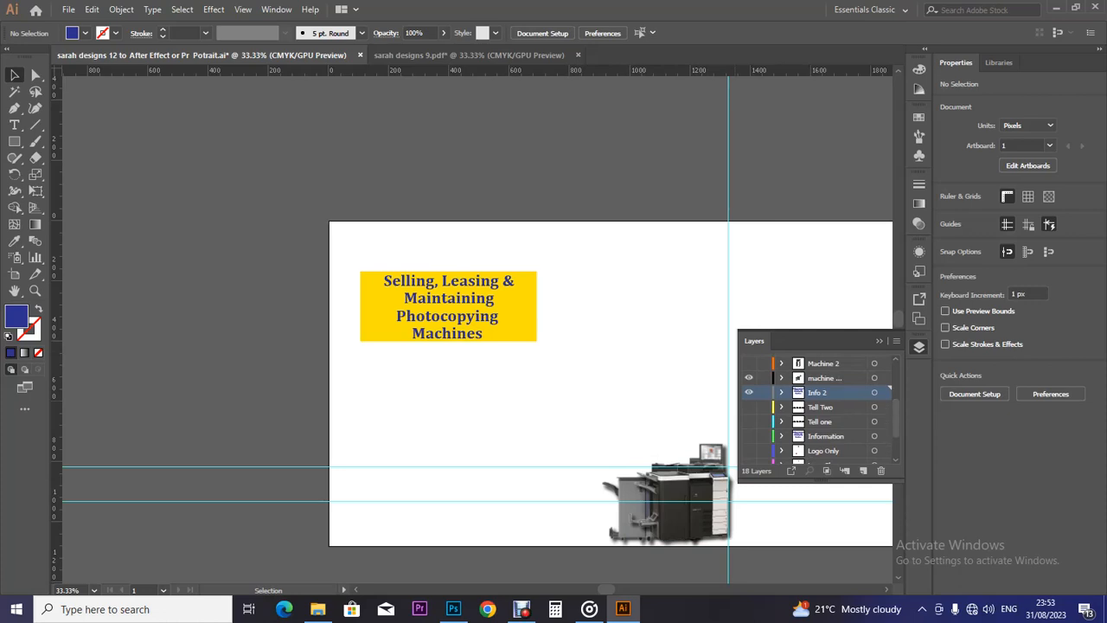
left_click(821, 408)
left_click(822, 422, "shift")
left_click(749, 406)
left_click(749, 421)
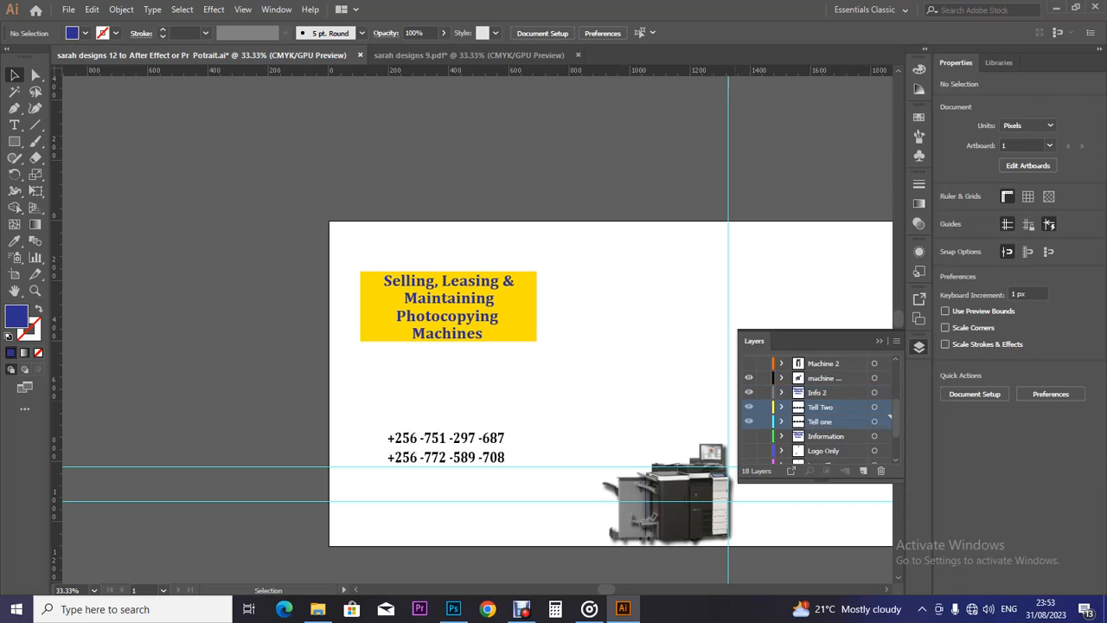
Duplicate the Tell Two and Tell one layers, widen the layers list, and save the banner.
scroll(817, 406, "down", 1)
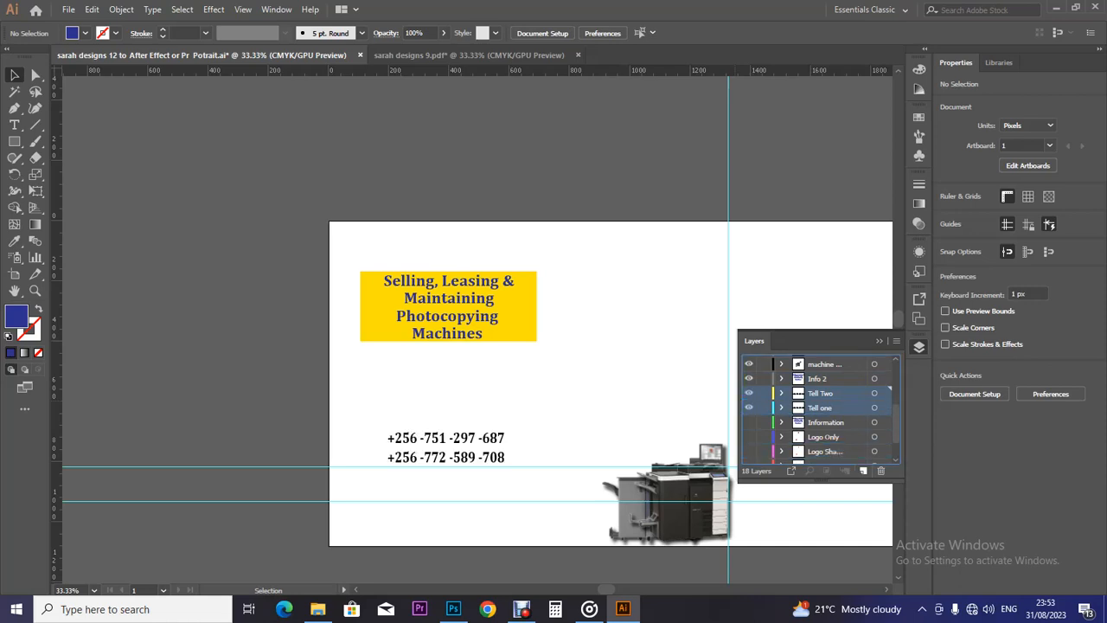
left_click_drag(820, 407, 863, 472)
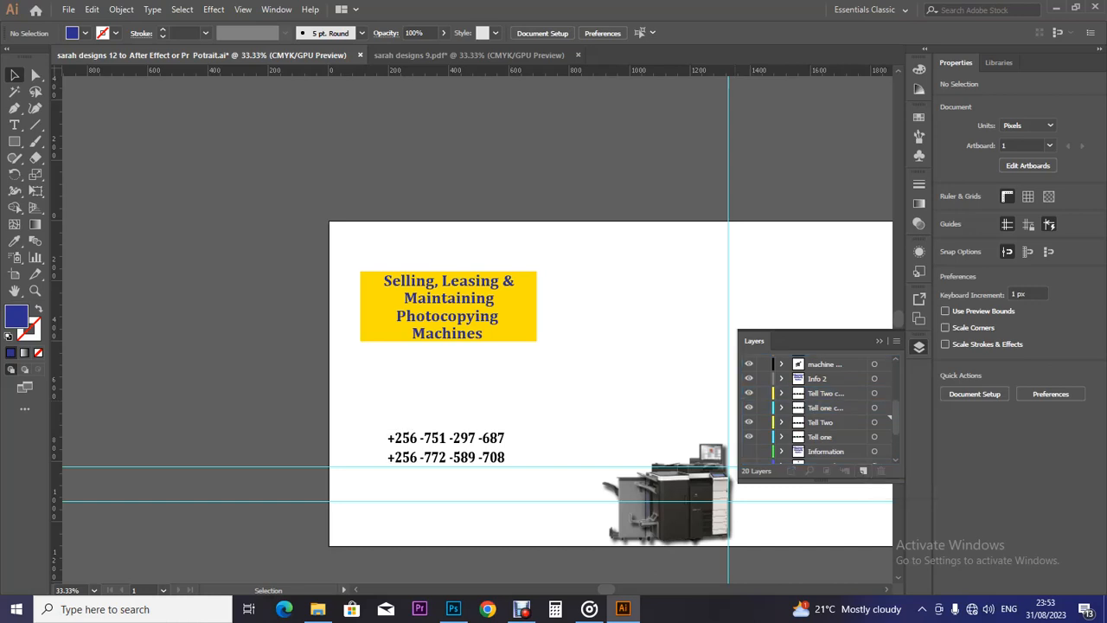
left_click_drag(737, 416, 640, 415)
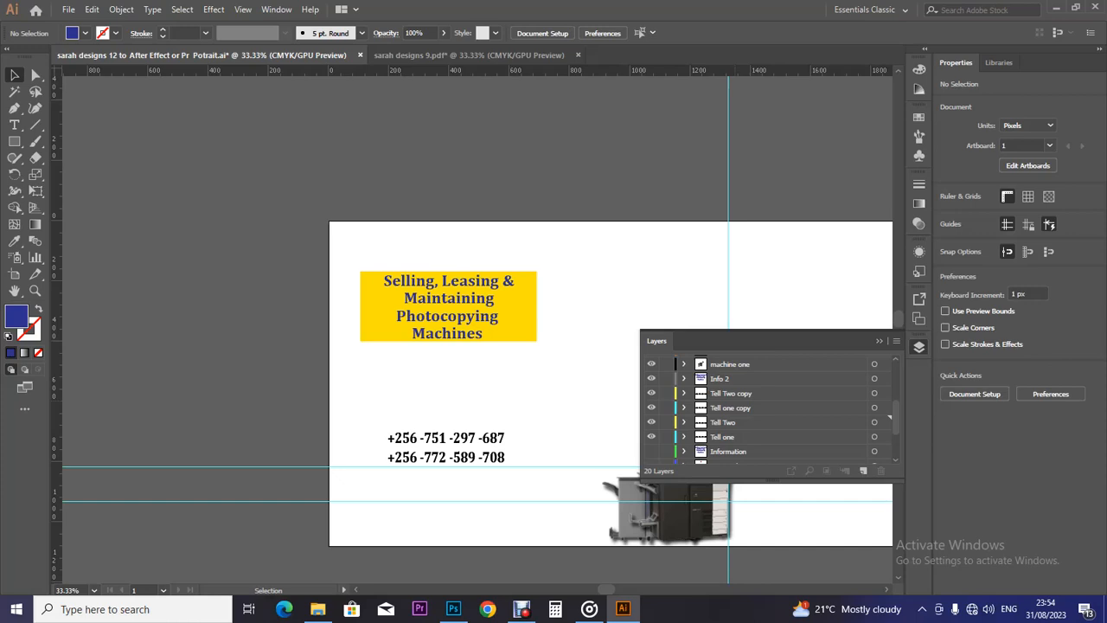
key("ctrl+s")
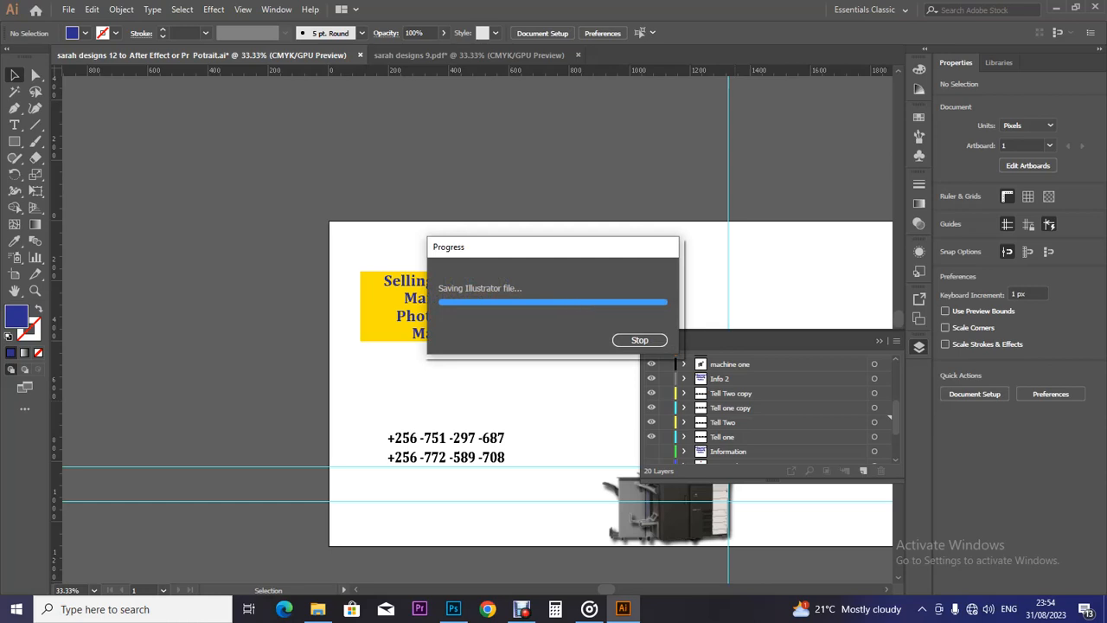
Rename the first copied phone layer to Contact two.
double_click(732, 393)
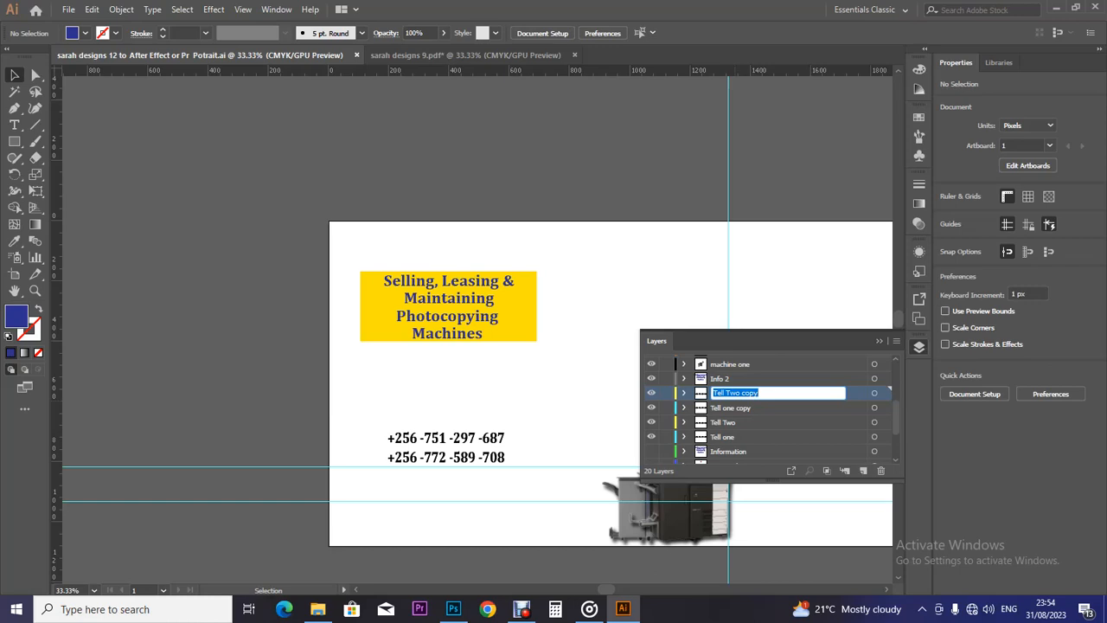
type("Contact one")
left_click(731, 407)
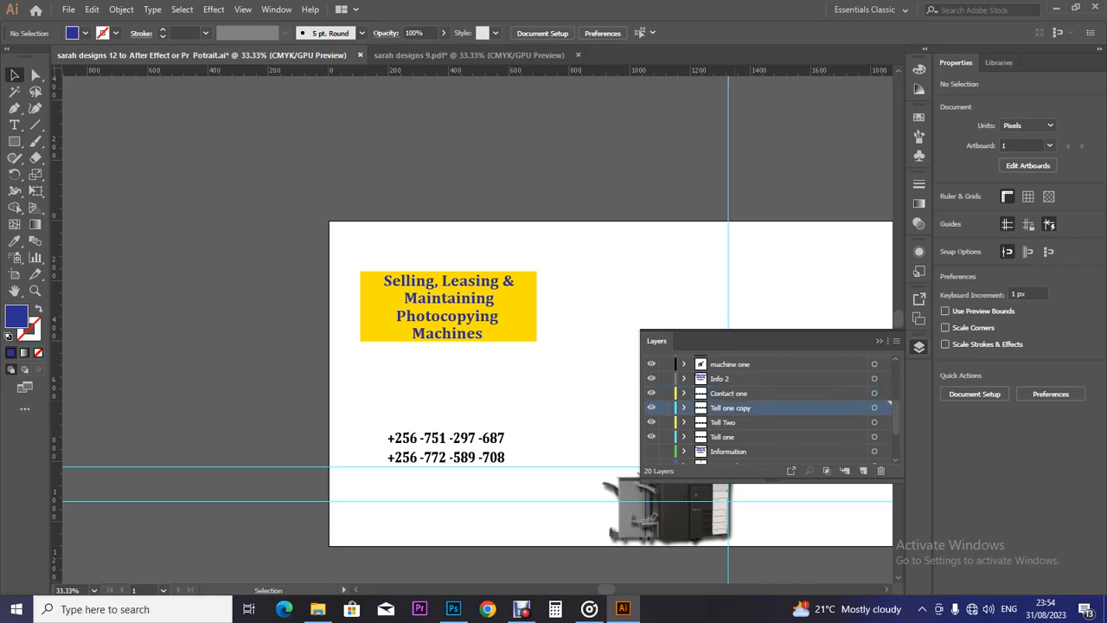
double_click(729, 394)
left_click(753, 393)
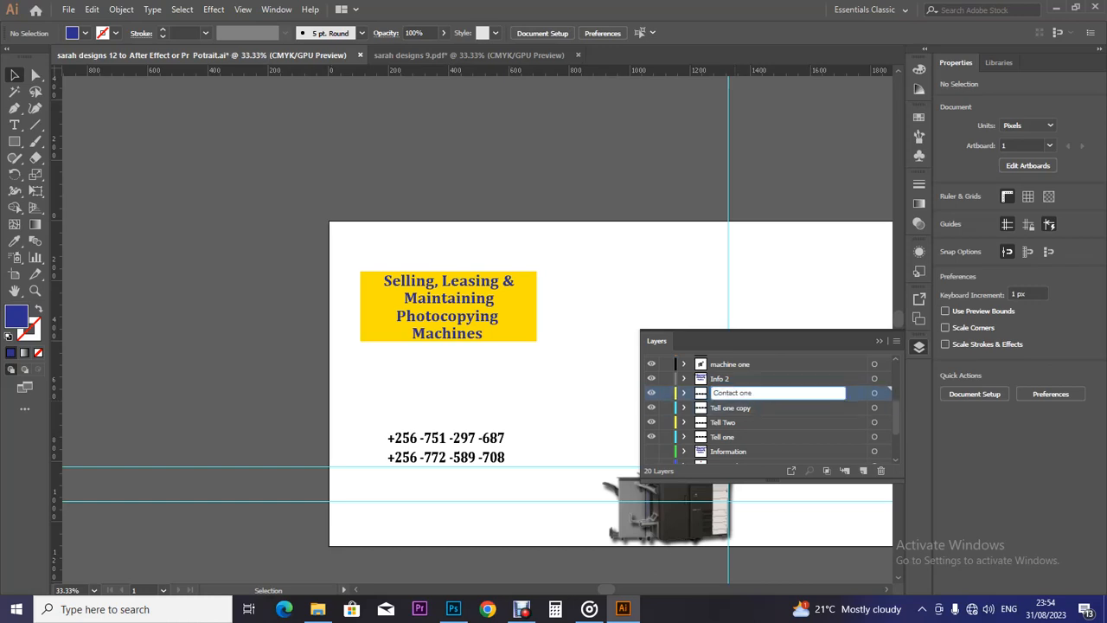
key("BackSpace")
key("BackSpace")
type("two")
key("Tab")
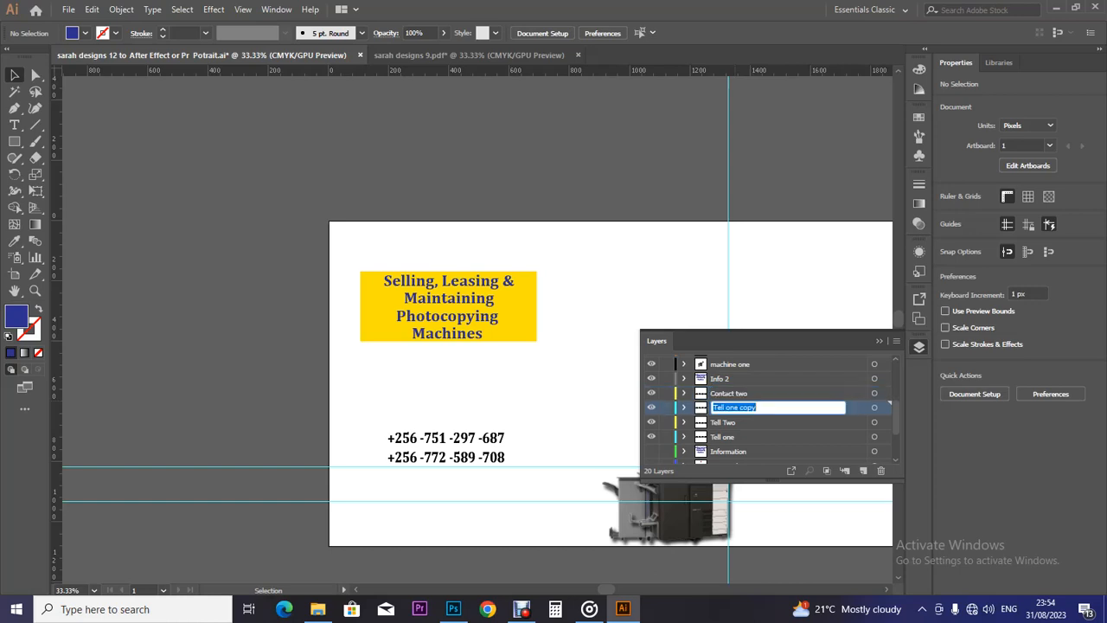
Name the other copied layer Contact one, then collapse and reopen the Layers panel.
type("Contact one")
left_click(729, 393)
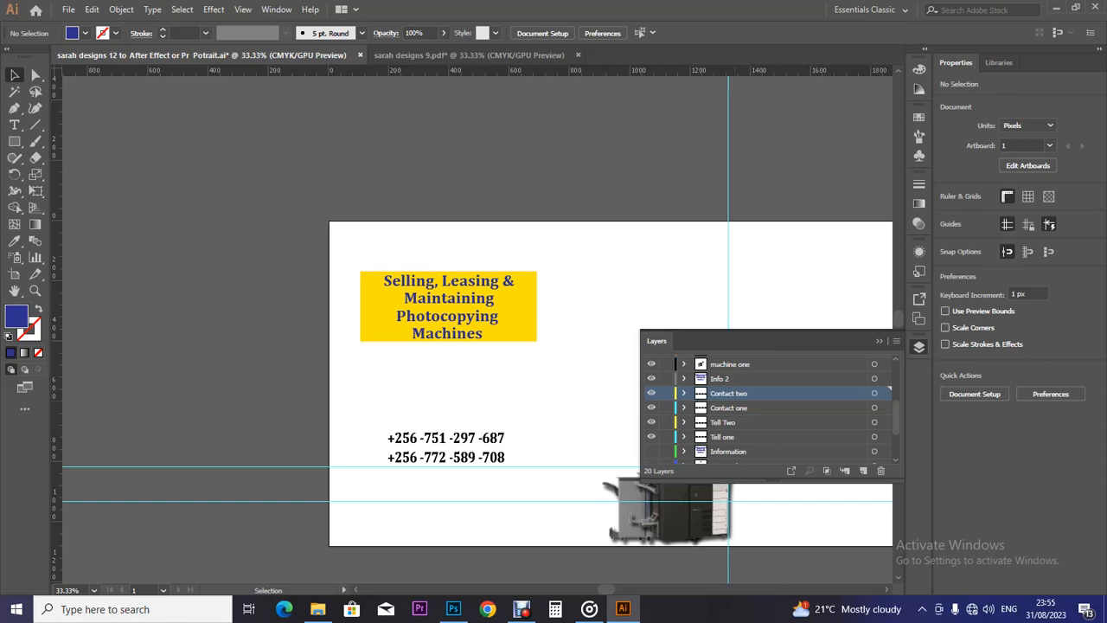
key("F7")
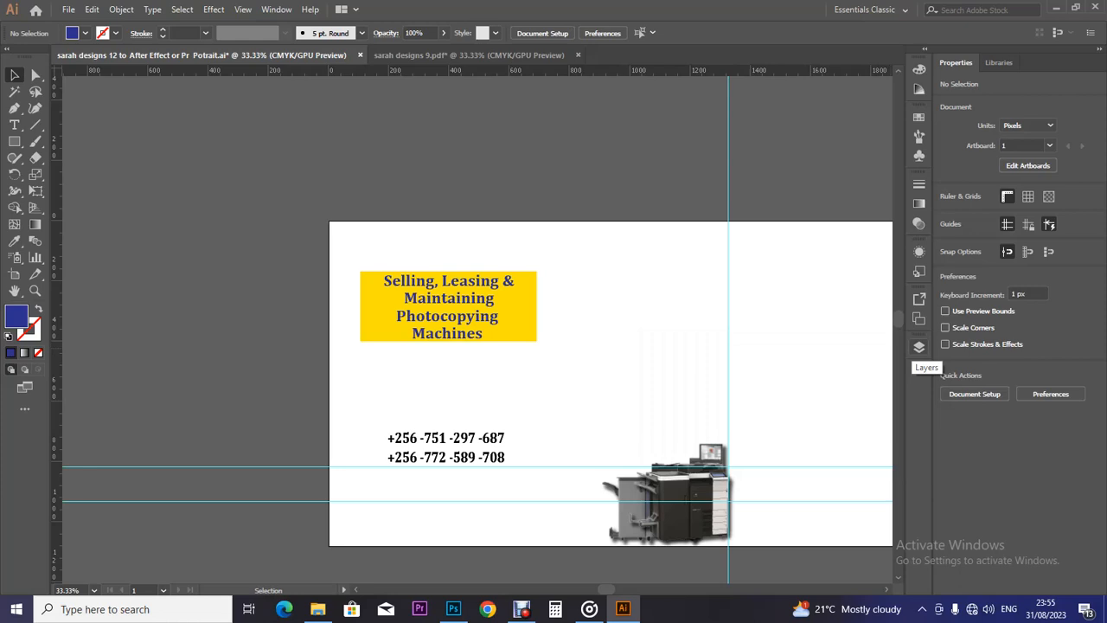
left_click(920, 346)
Hide the original Tell Two and Tell one layers and select both phone-number lines.
left_click(920, 347)
left_click(919, 347)
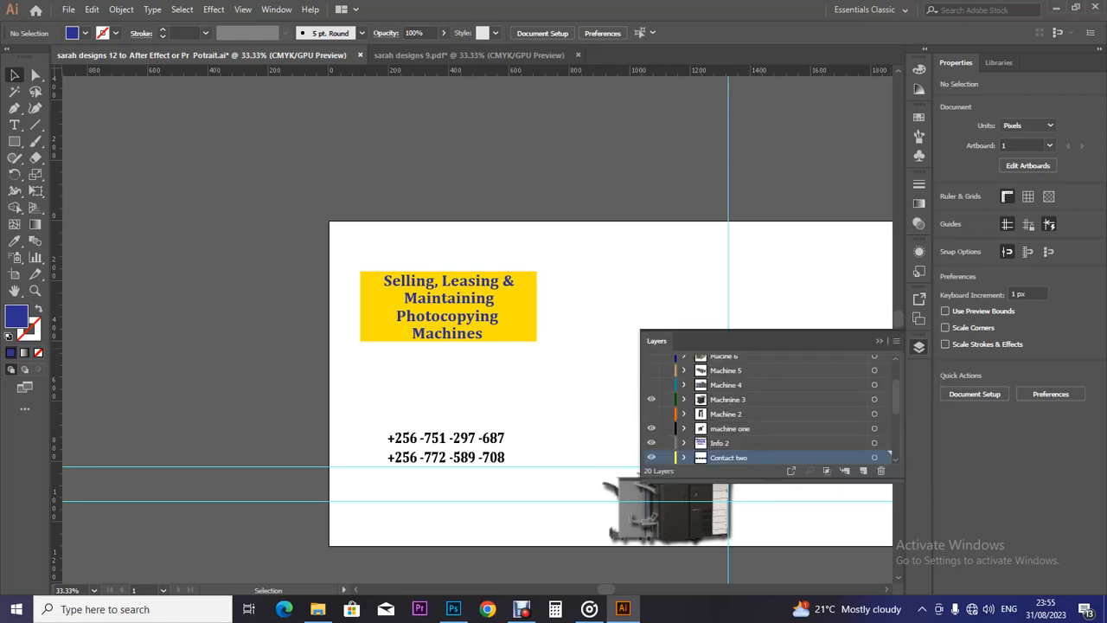
scroll(770, 407, "down", 5)
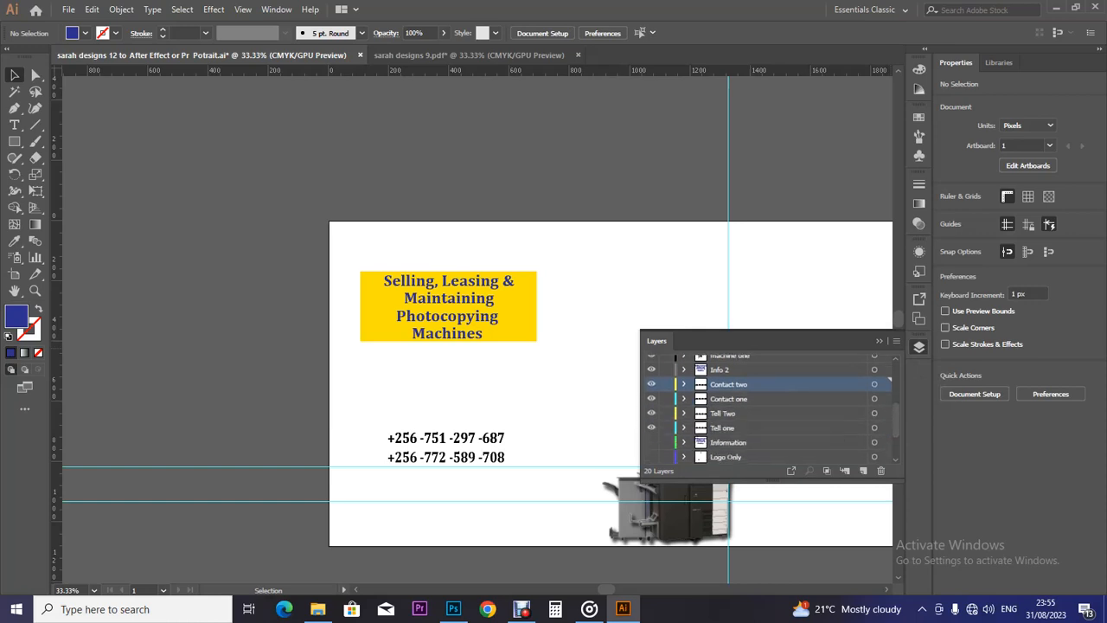
left_click(652, 412)
left_click(652, 427)
left_click_drag(379, 419, 526, 461)
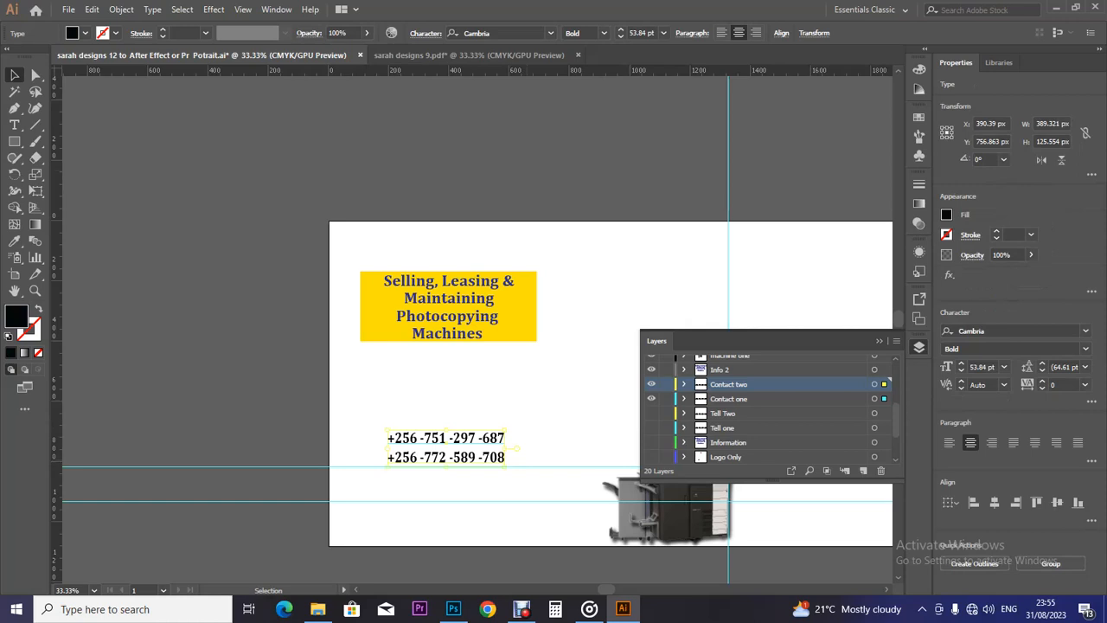
Hide the Machnine 3 photocopier image and try Machine 2 before hiding it too.
scroll(896, 415, "down", 3)
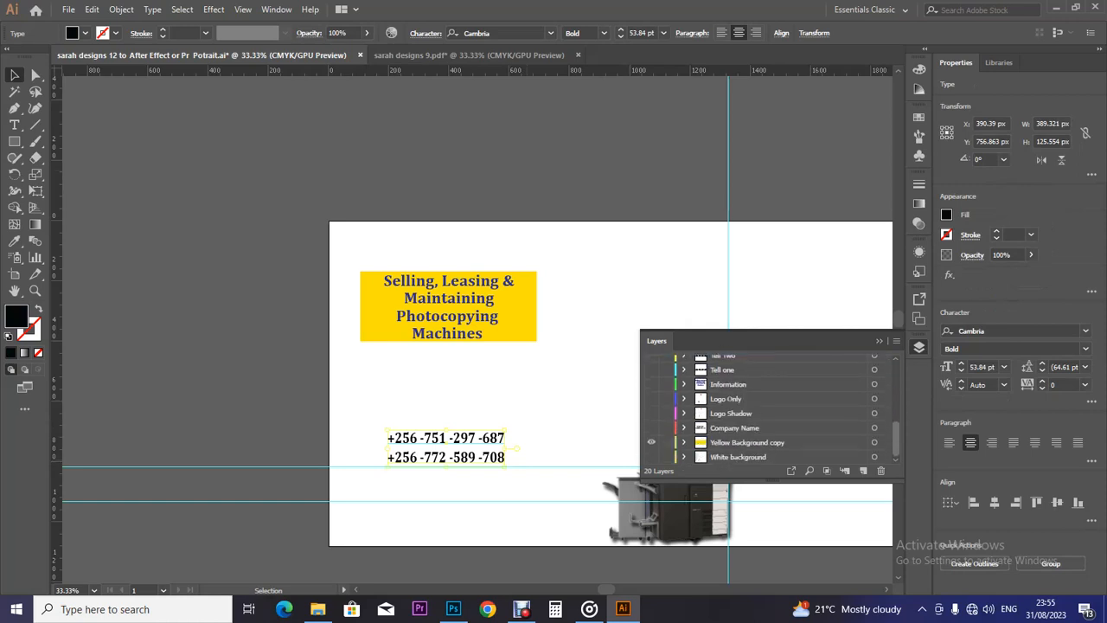
scroll(769, 407, "up", 5)
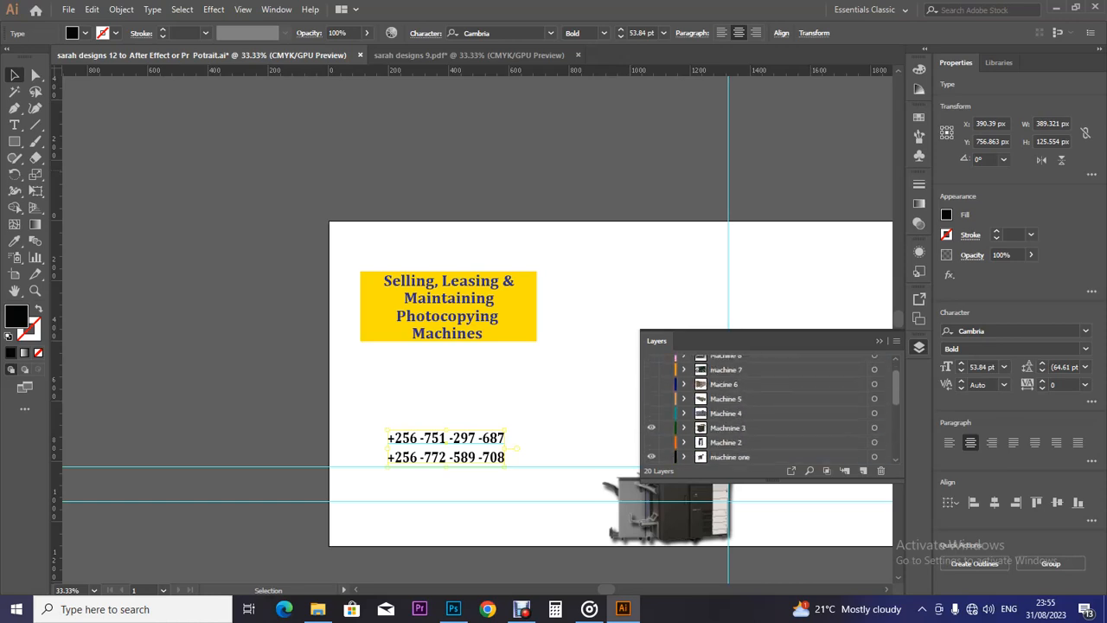
left_click(727, 440)
scroll(769, 406, "down", 2)
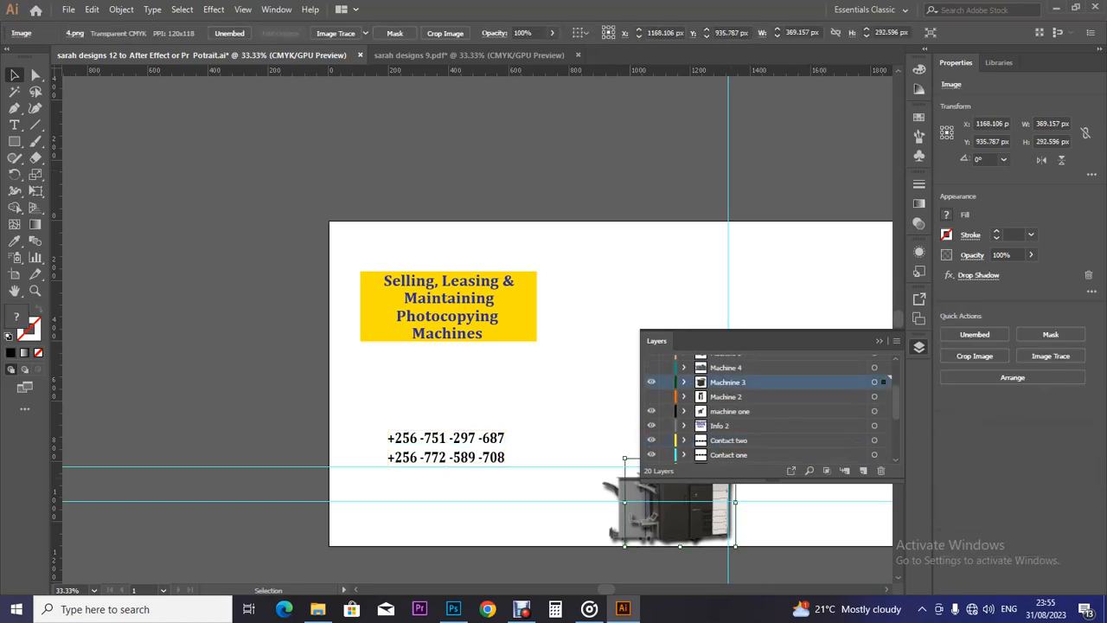
scroll(769, 406, "up", 2)
scroll(770, 406, "down", 1)
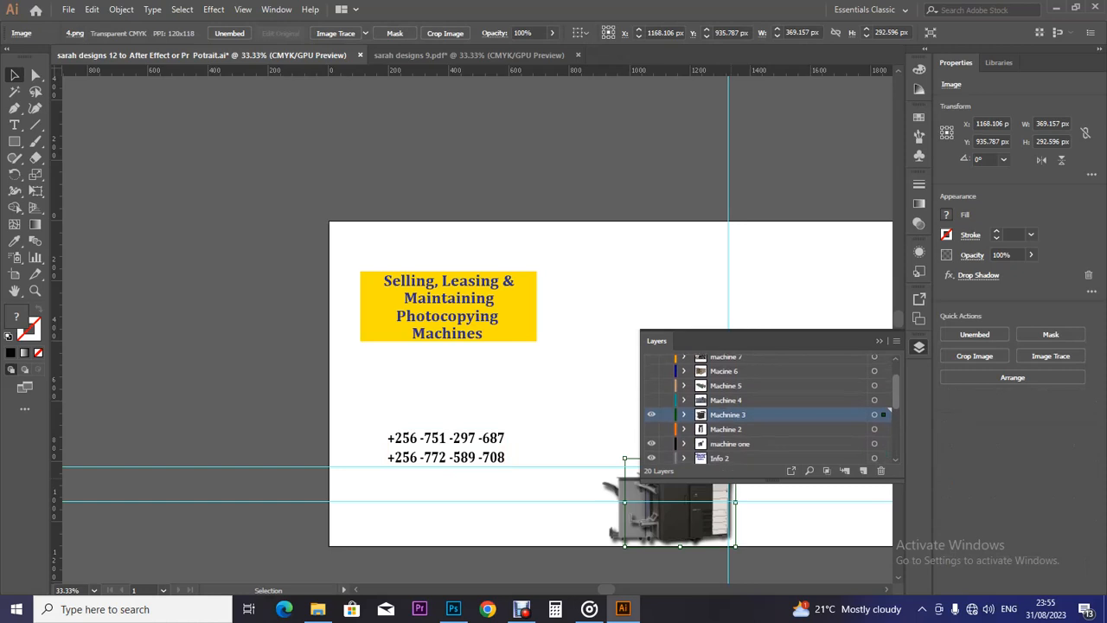
left_click(651, 406)
left_click(651, 420)
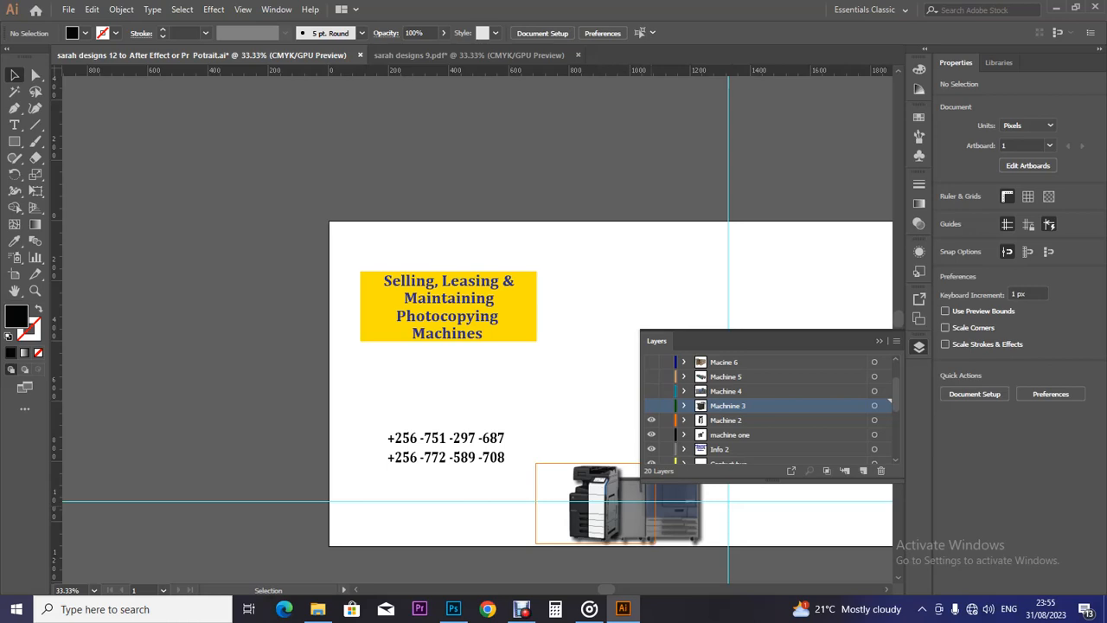
left_click(657, 501)
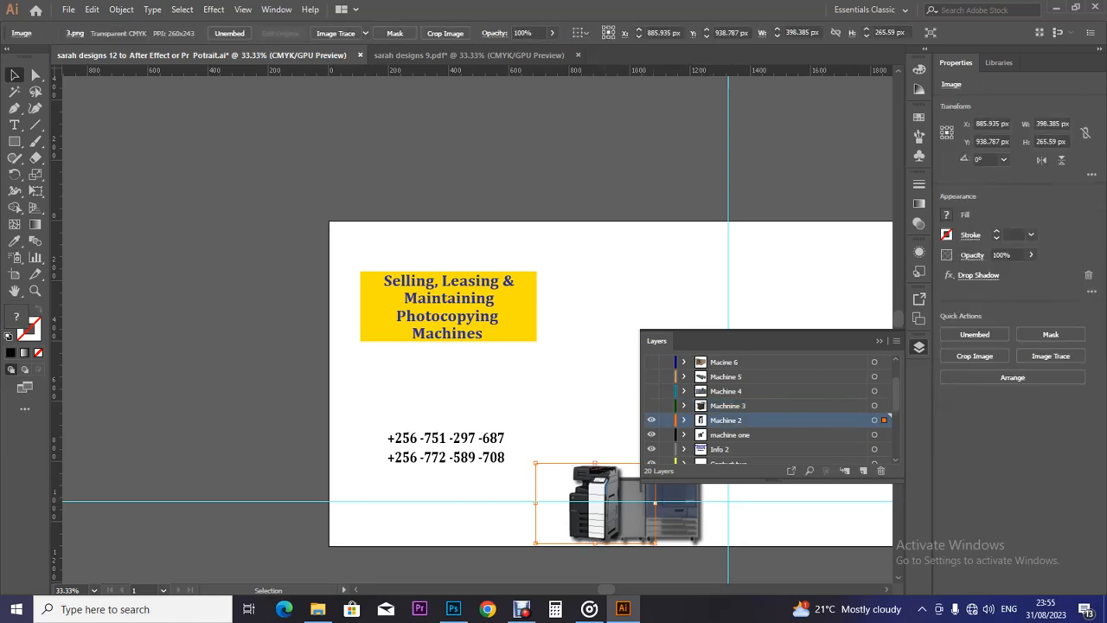
left_click(651, 421)
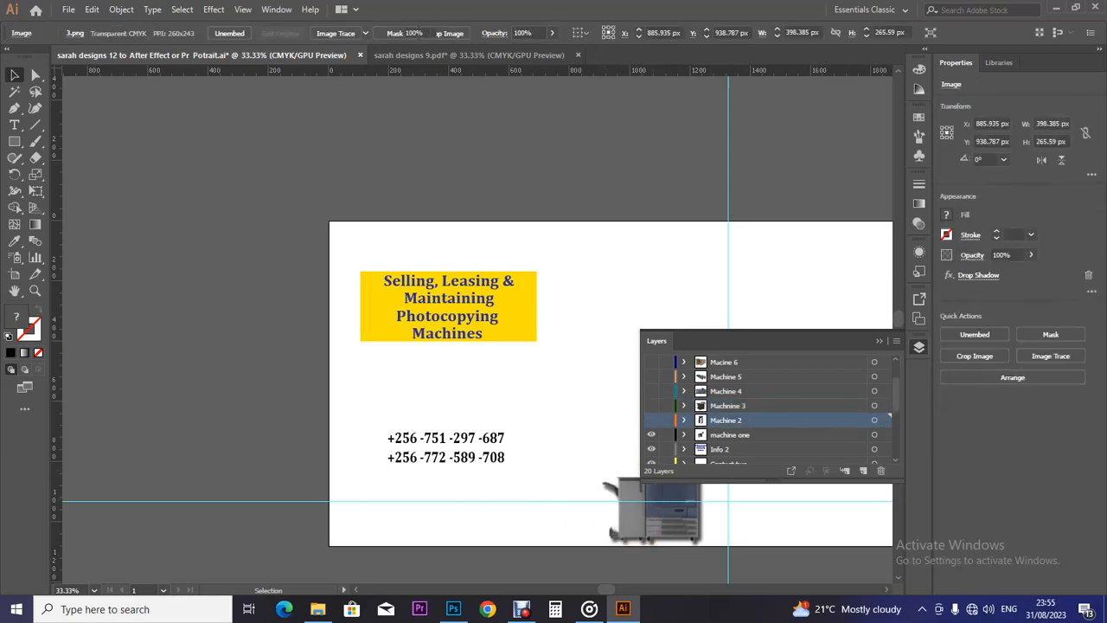
Move the machine one photocopier image up and to the left.
left_click(662, 510)
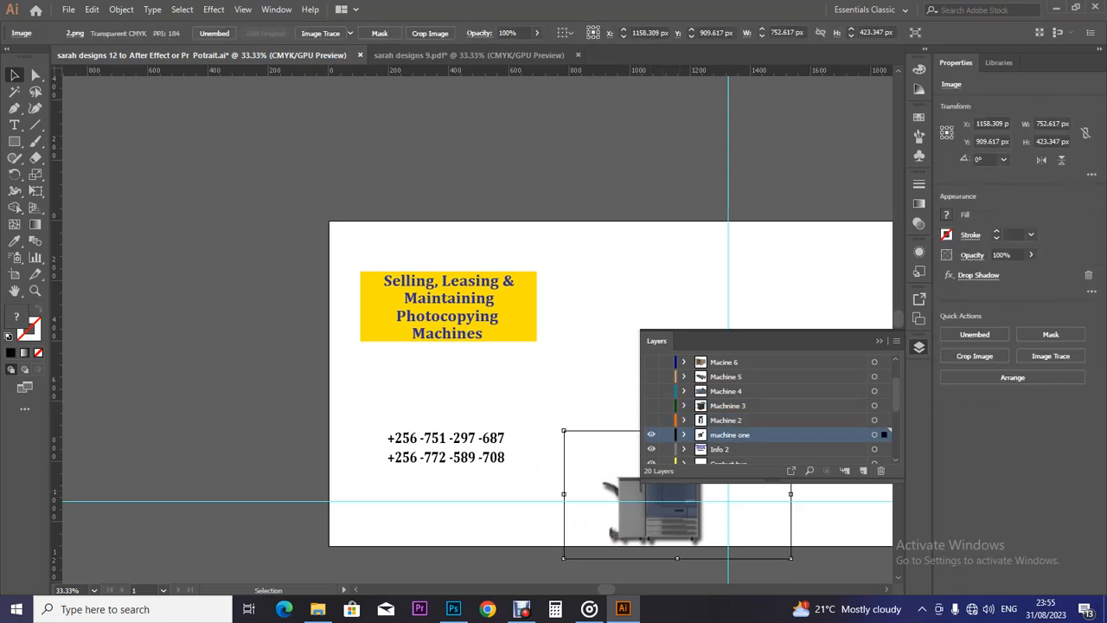
left_click_drag(699, 491, 491, 377)
left_click_drag(469, 441, 460, 441)
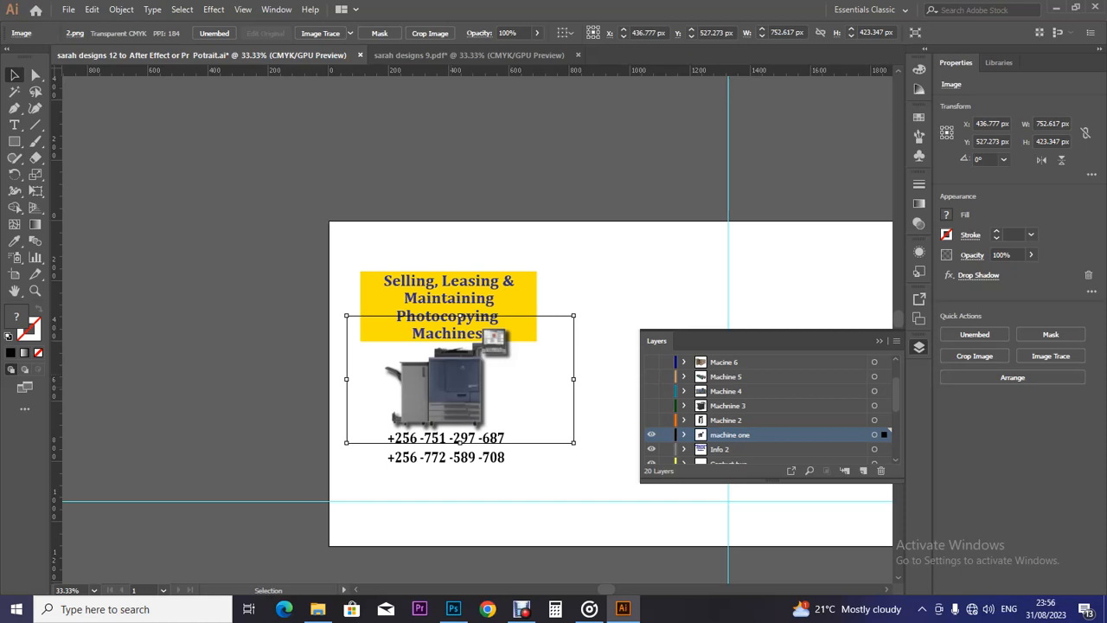
Show the White background layer behind the photocopier and phone numbers.
scroll(769, 407, "down", 4)
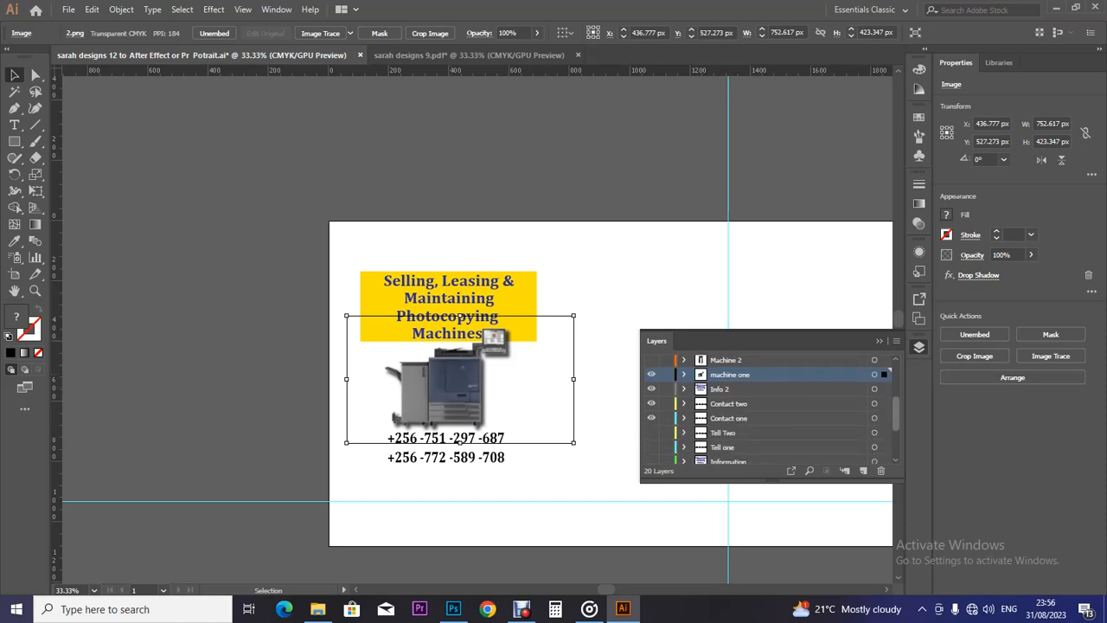
scroll(769, 406, "down", 1)
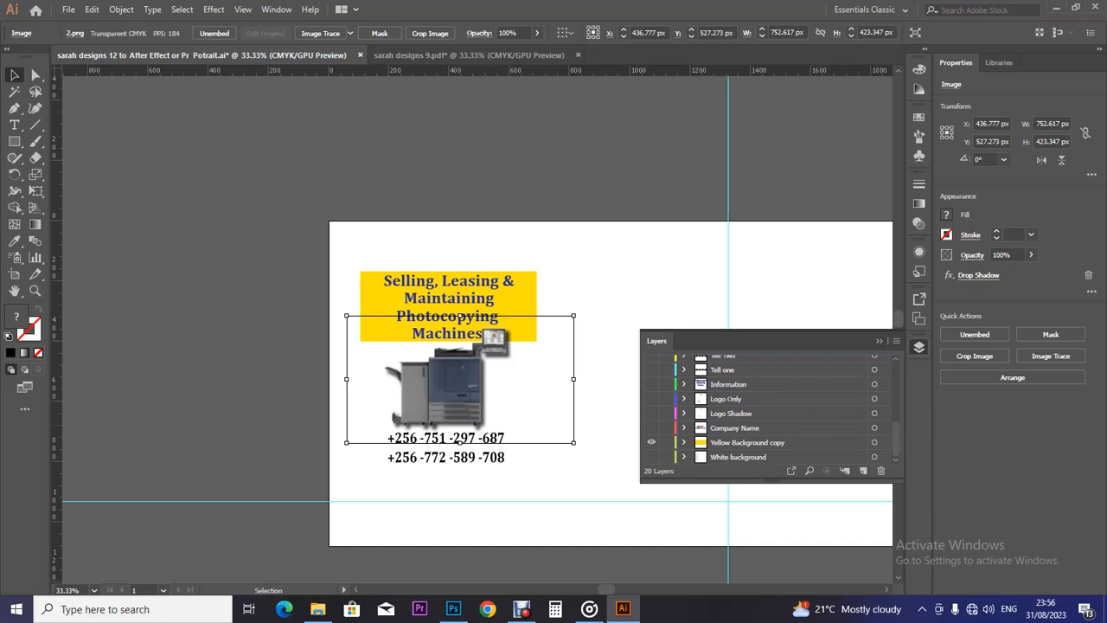
left_click(651, 457)
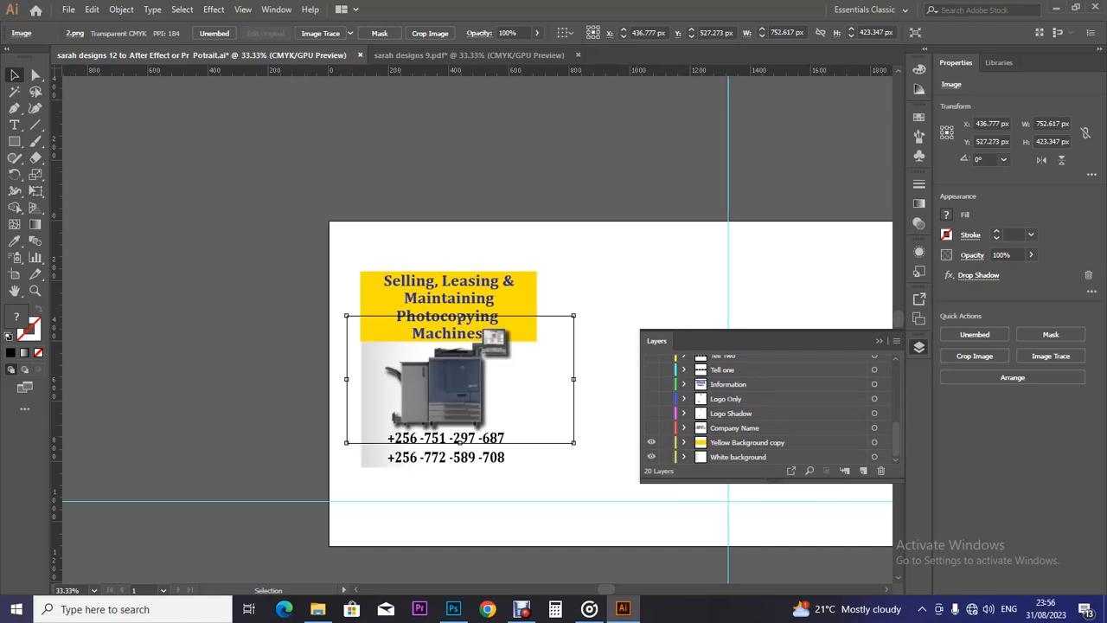
scroll(762, 407, "up", 5)
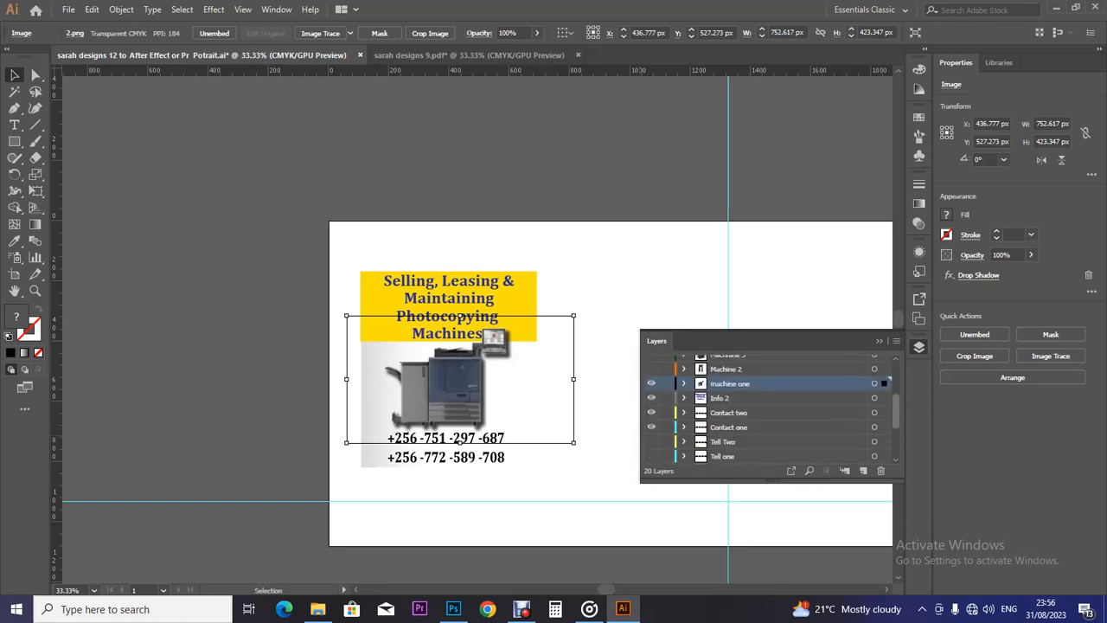
Reposition the photocopier image up and to the right.
left_click(491, 458)
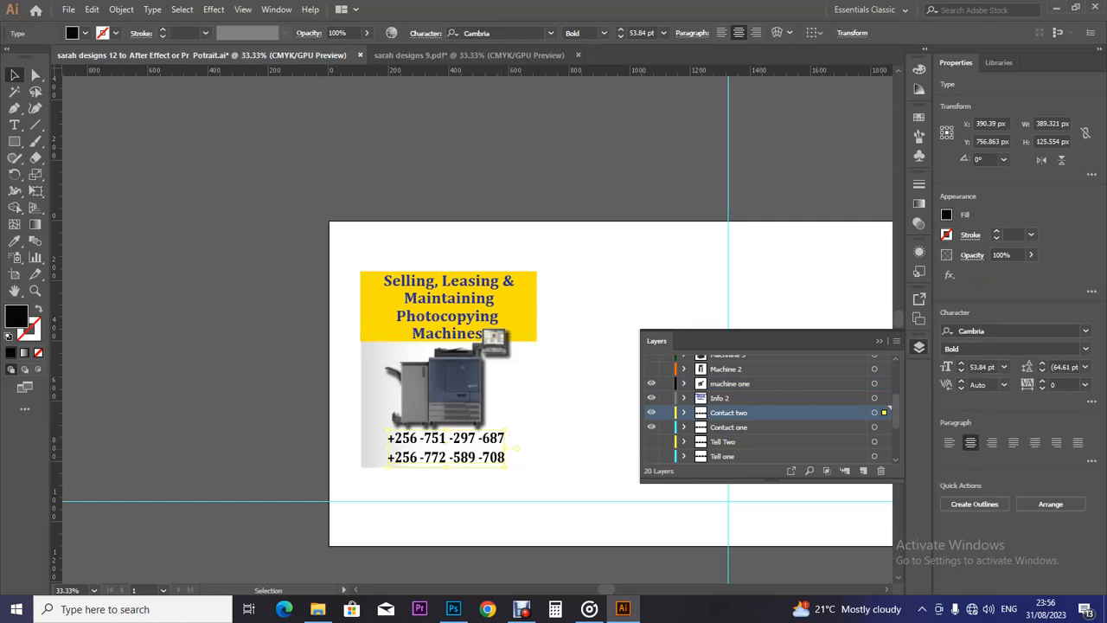
left_click_drag(509, 418, 504, 441)
left_click_drag(471, 398, 485, 355)
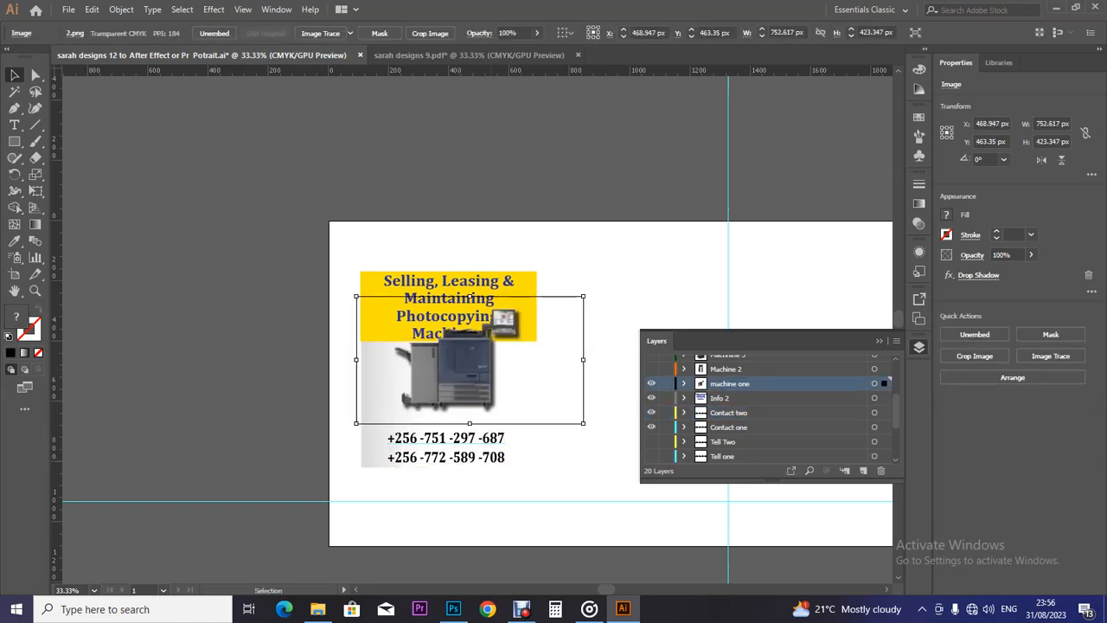
Shrink both phone numbers together to 37.4 pt.
left_click(458, 439)
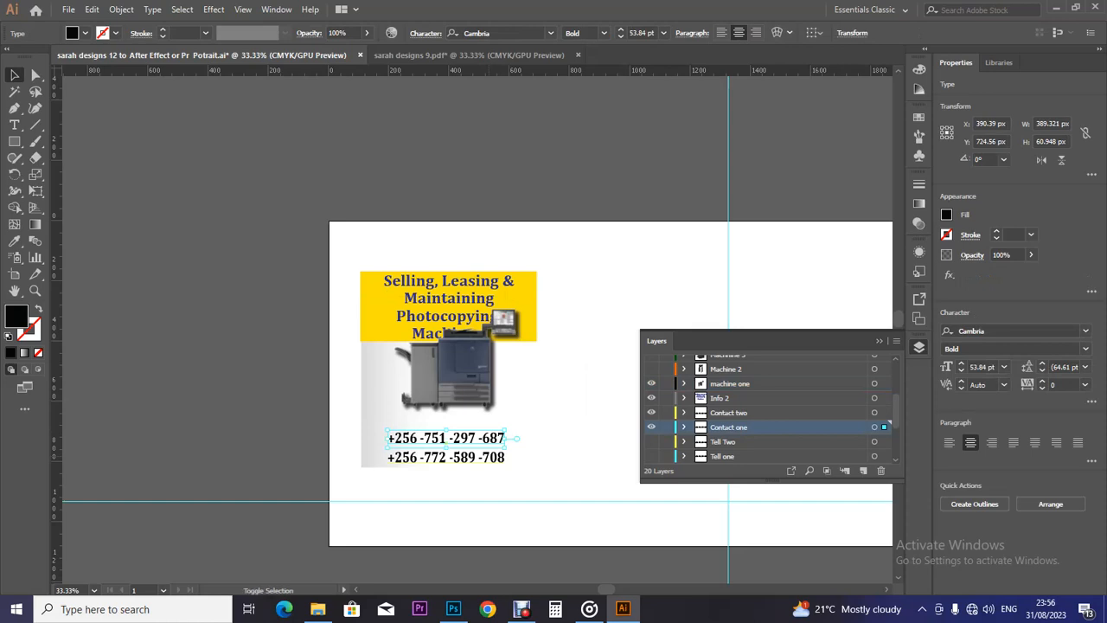
left_click(459, 459, "shift")
left_click_drag(505, 429, 638, 529)
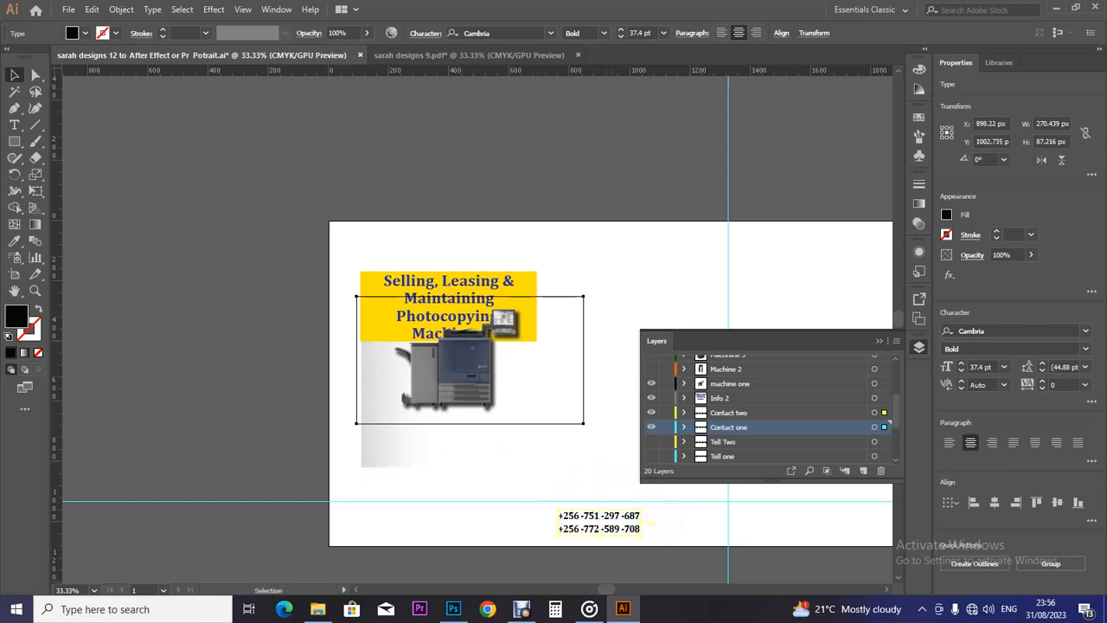
Move the photocopier image below the yellow box and enlarge it.
left_click(468, 298)
left_click_drag(467, 298, 442, 332)
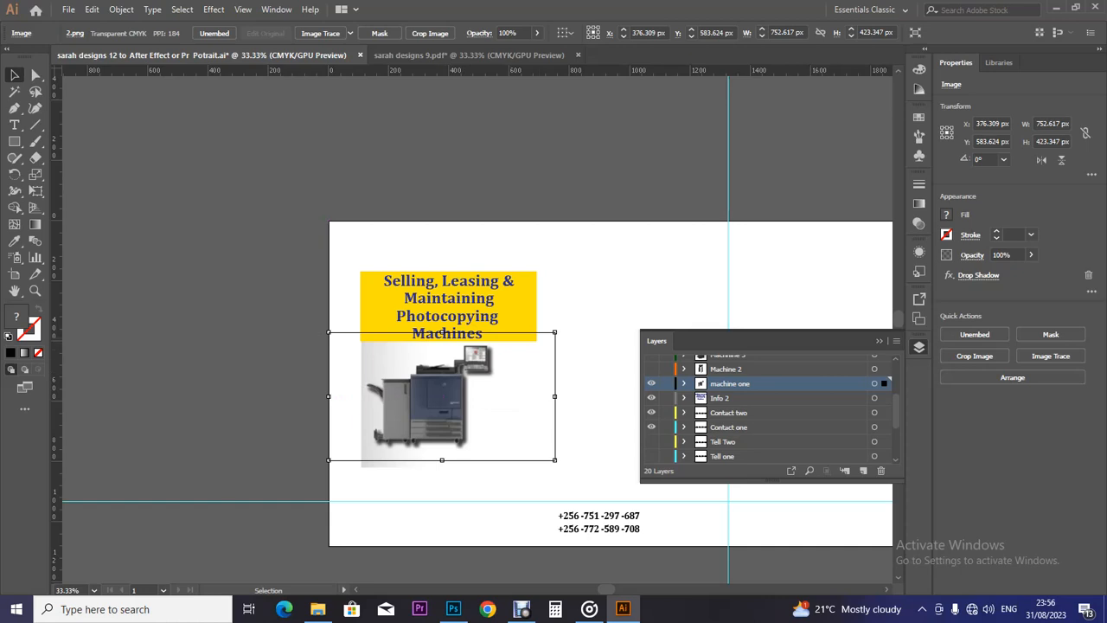
left_click_drag(554, 333, 563, 328)
left_click_drag(466, 372, 466, 378)
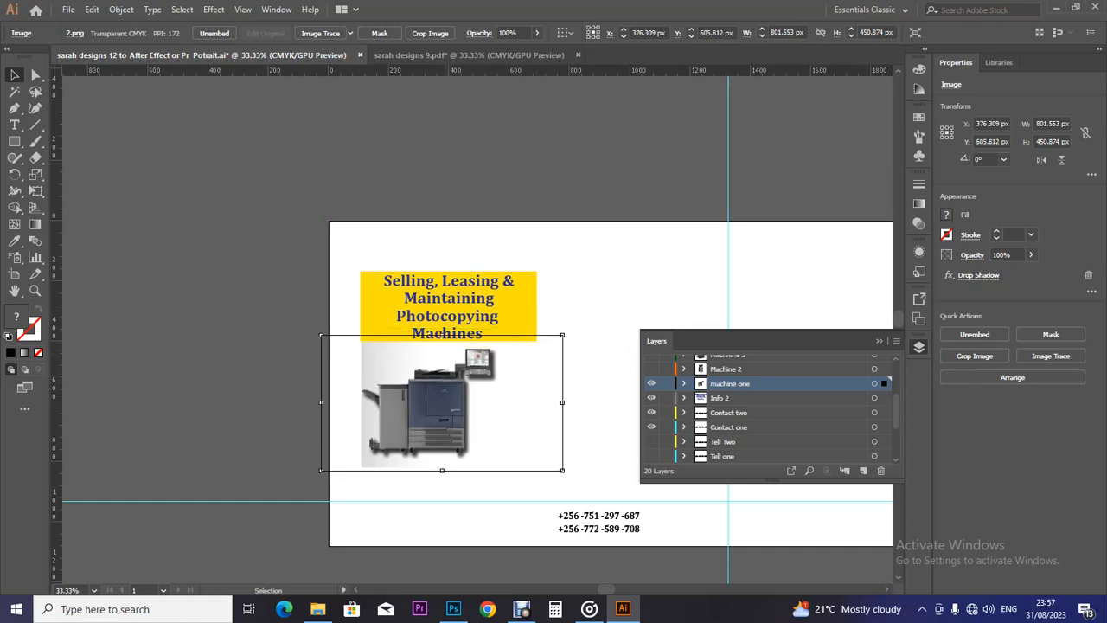
Try moving the phone numbers beside the photocopier, undo it, and reselect the photocopier.
left_click(598, 516)
left_click_drag(621, 519, 543, 415)
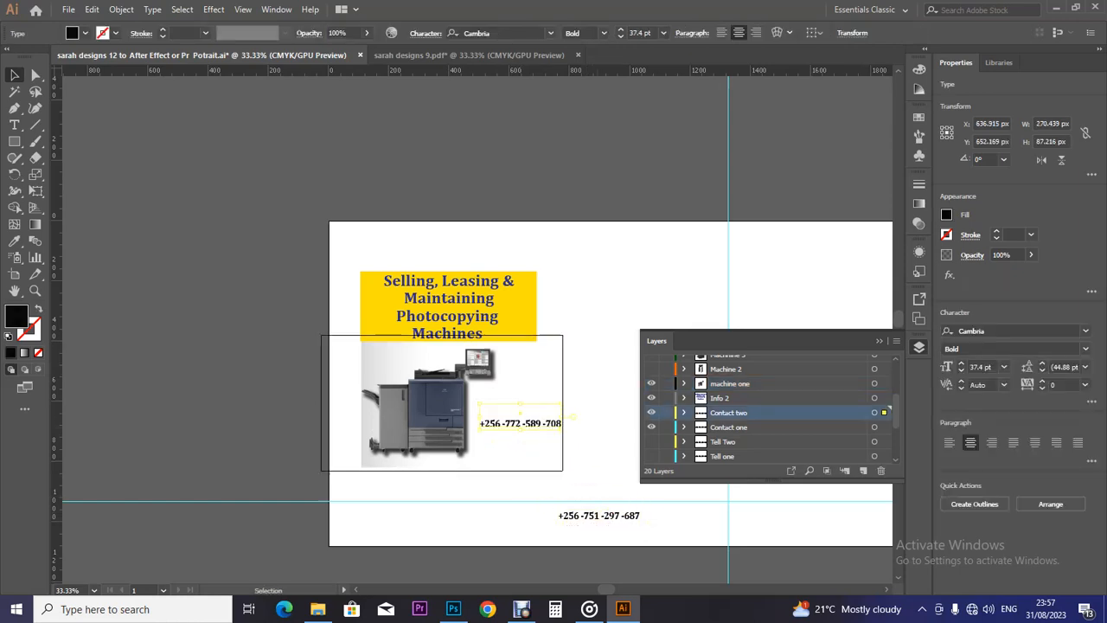
key("ctrl+z")
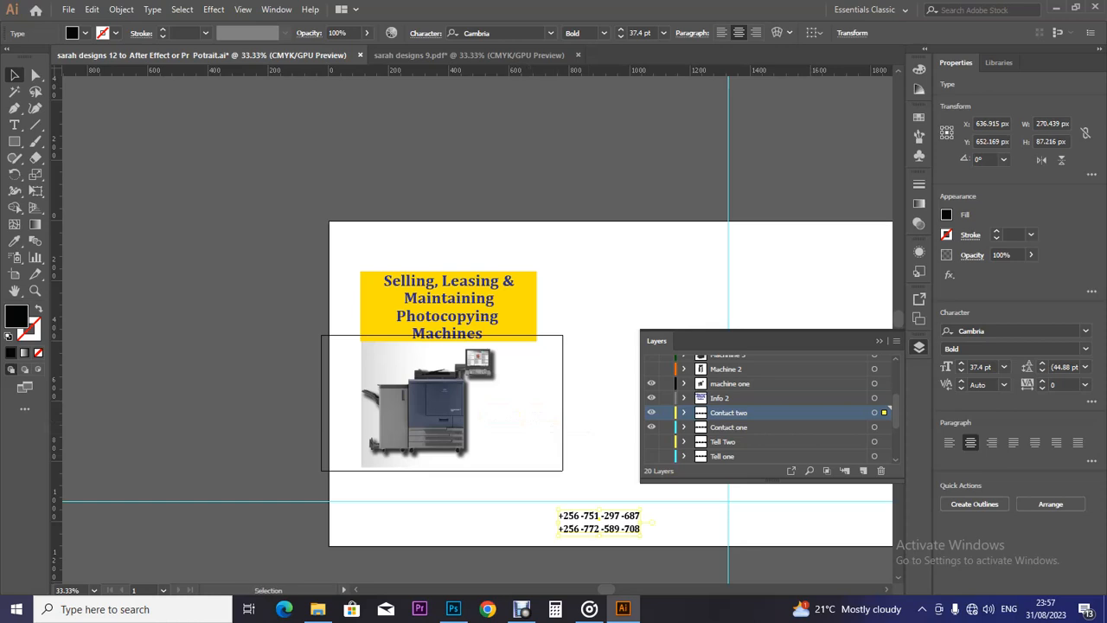
left_click_drag(665, 513, 538, 411)
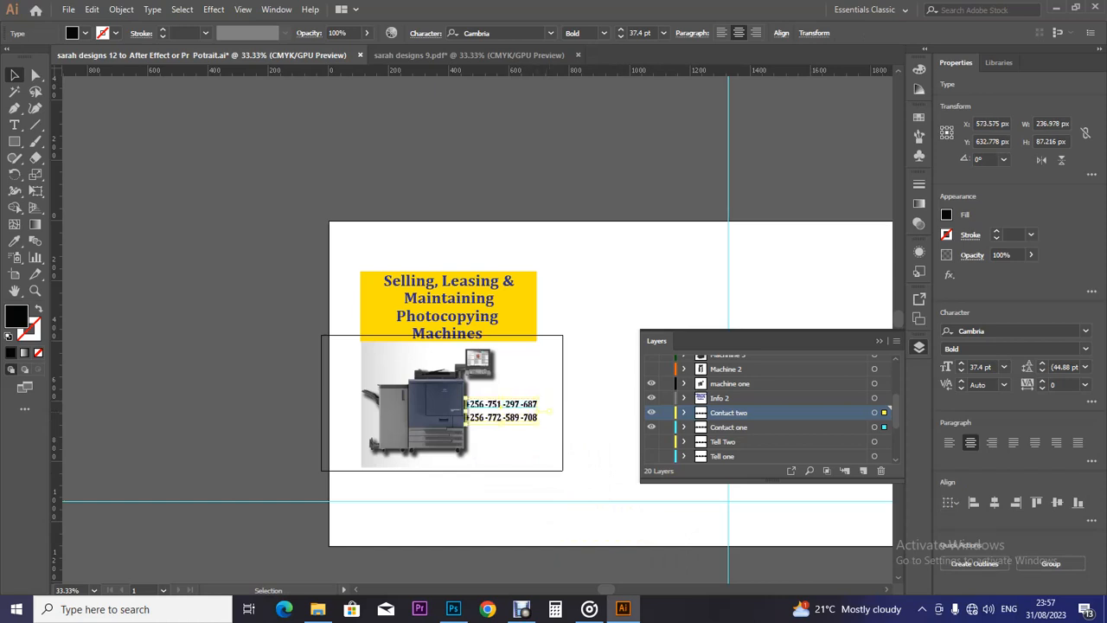
key("ctrl+z")
key("ctrl+z")
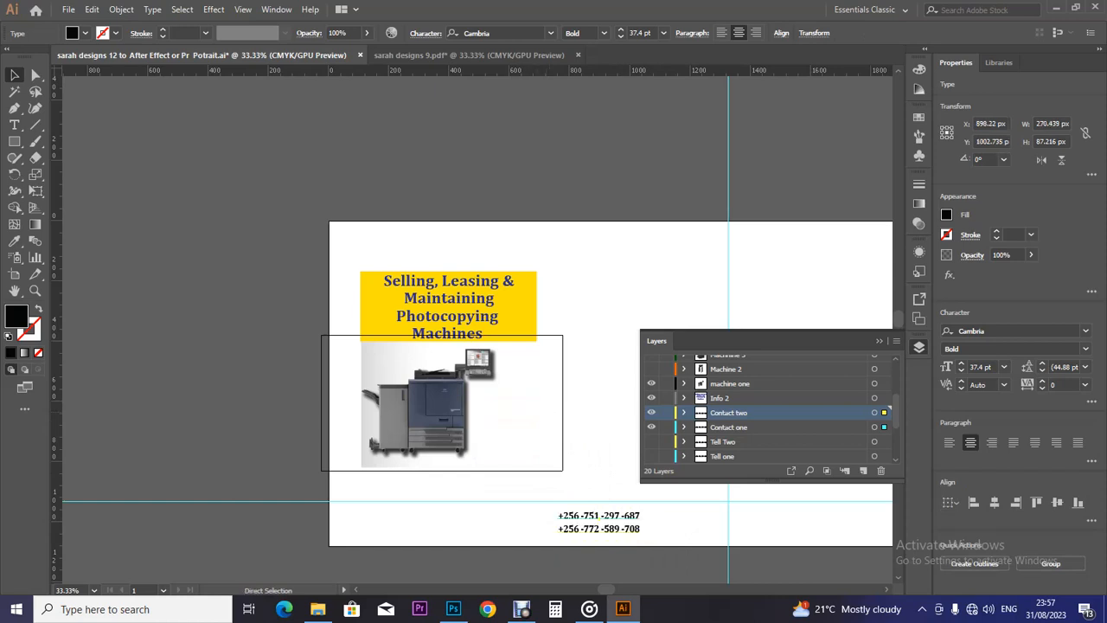
left_click(480, 331, "shift")
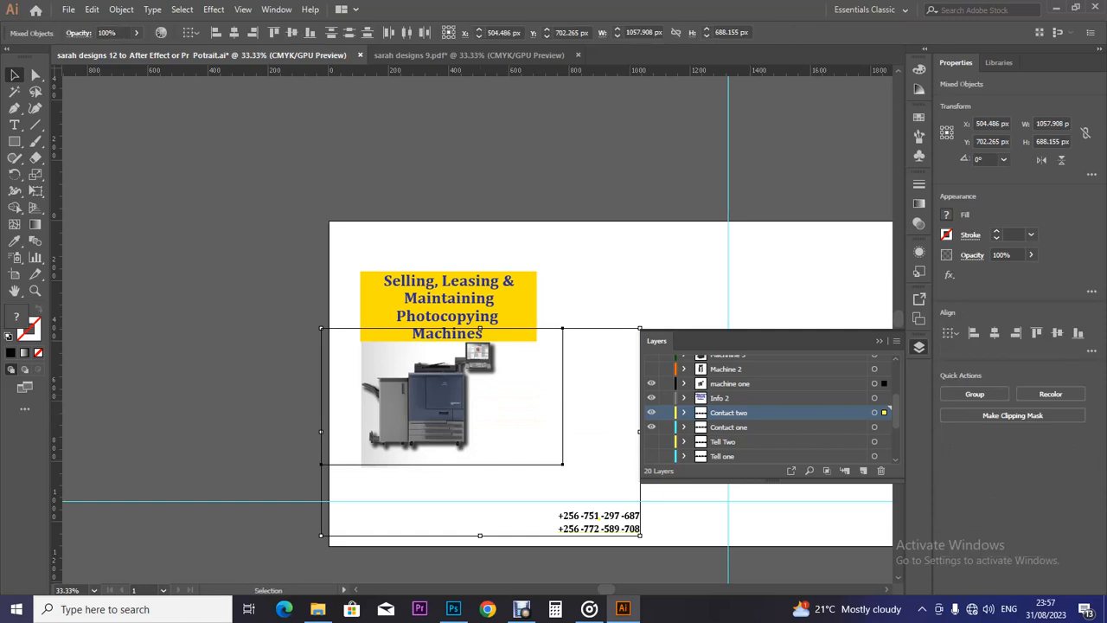
left_click(400, 454)
left_click(430, 485)
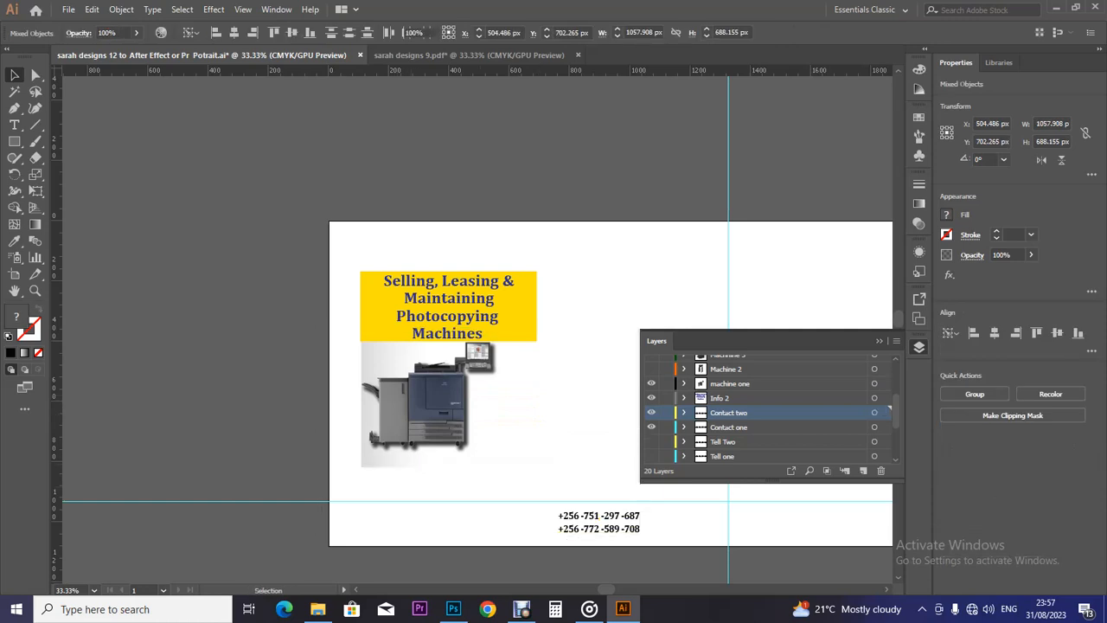
left_click(444, 329)
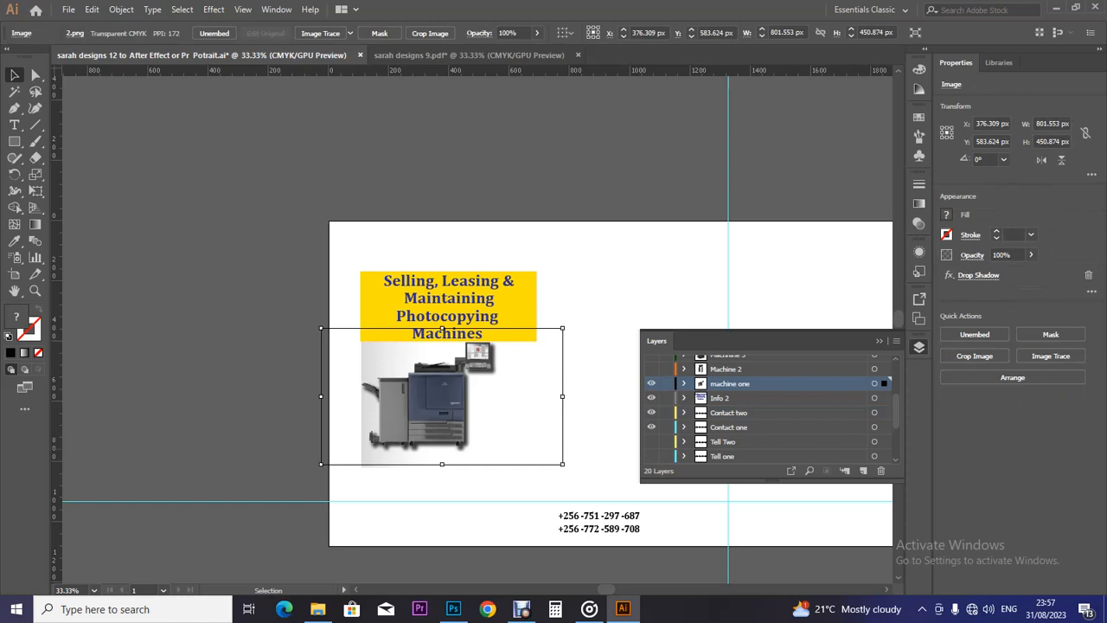
scroll(770, 407, "down", 4)
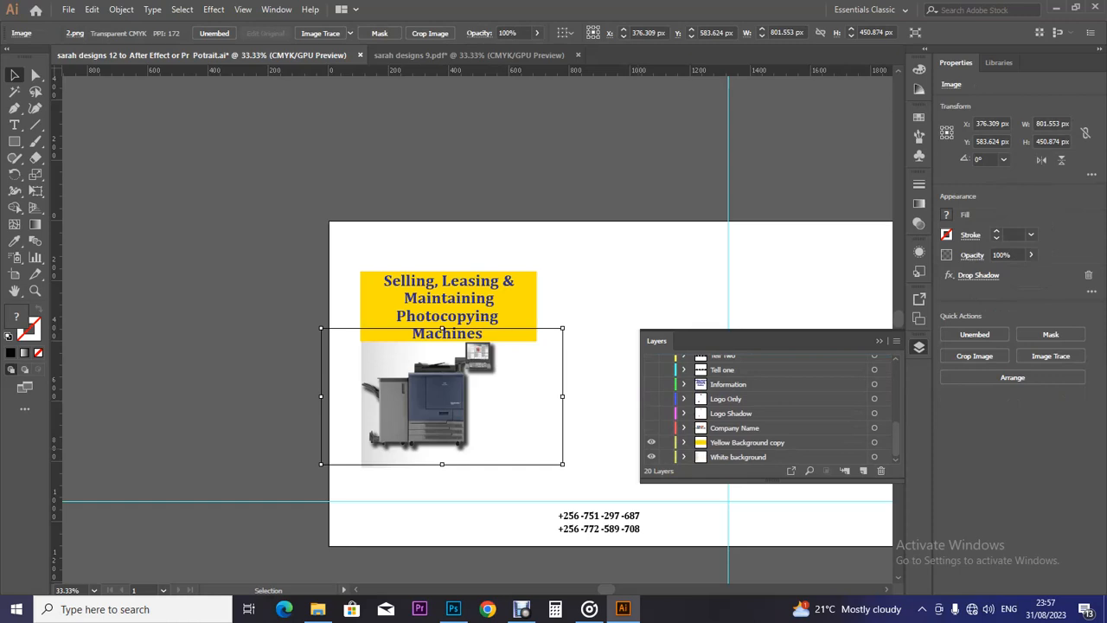
Extend the White background shape's bottom edge downward.
left_click(739, 457)
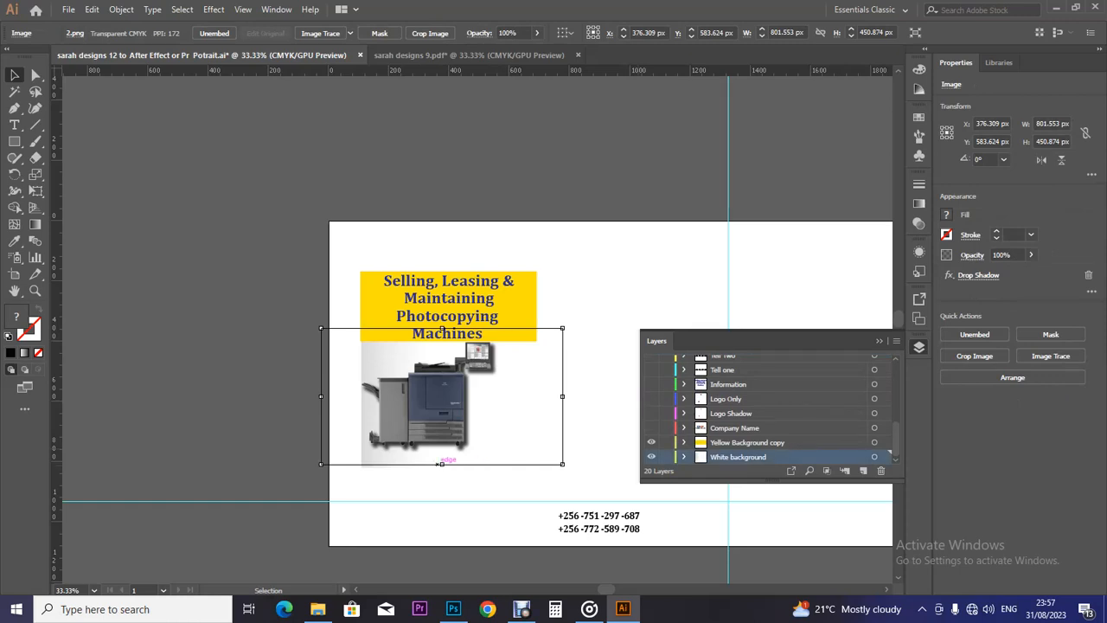
left_click(462, 473)
left_click_drag(449, 473, 449, 480)
Move both phone numbers under the photocopier and lengthen the white background slightly more.
left_click(605, 518)
left_click_drag(669, 532, 468, 464)
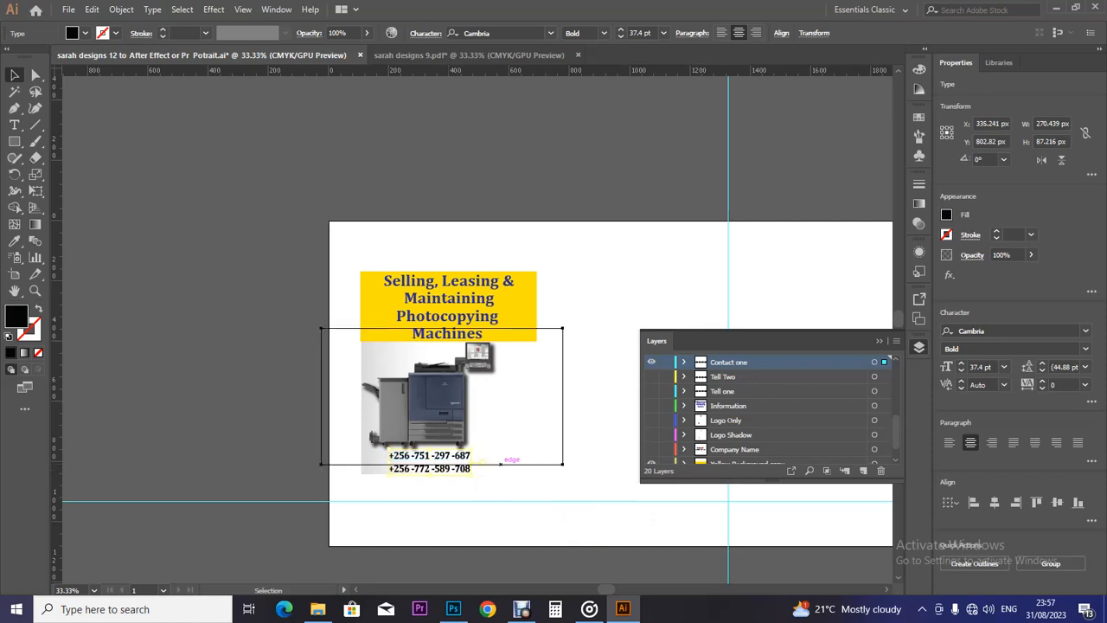
left_click(500, 464)
left_click_drag(449, 480, 450, 482)
left_click(497, 519)
Nudge the phone numbers down and shift the photocopier image up and right.
left_click(449, 469)
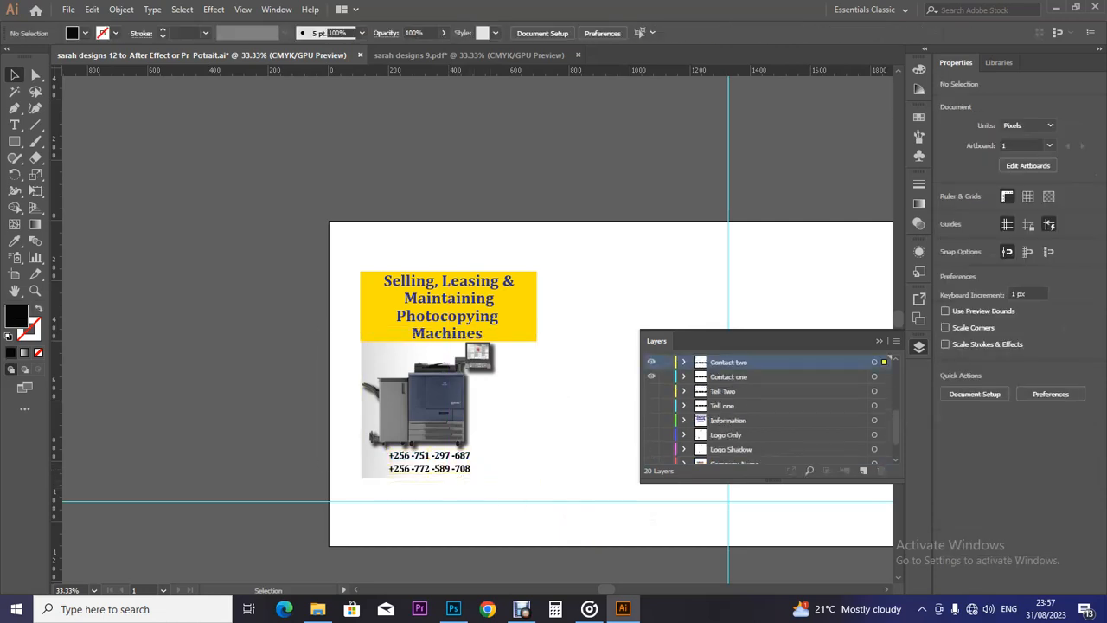
left_click(458, 459)
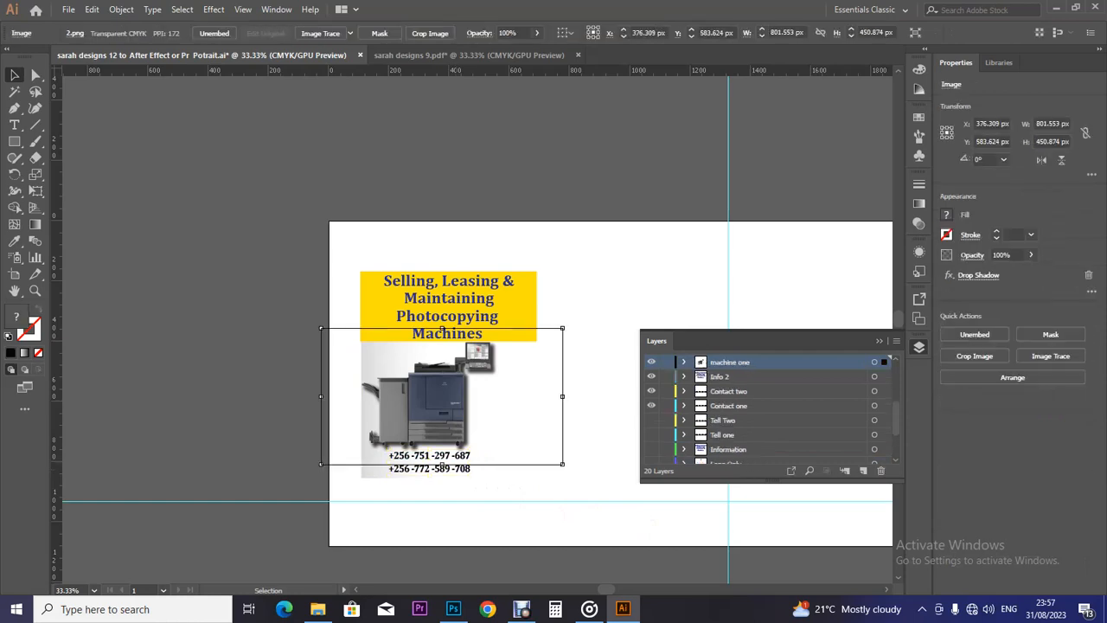
left_click(476, 463)
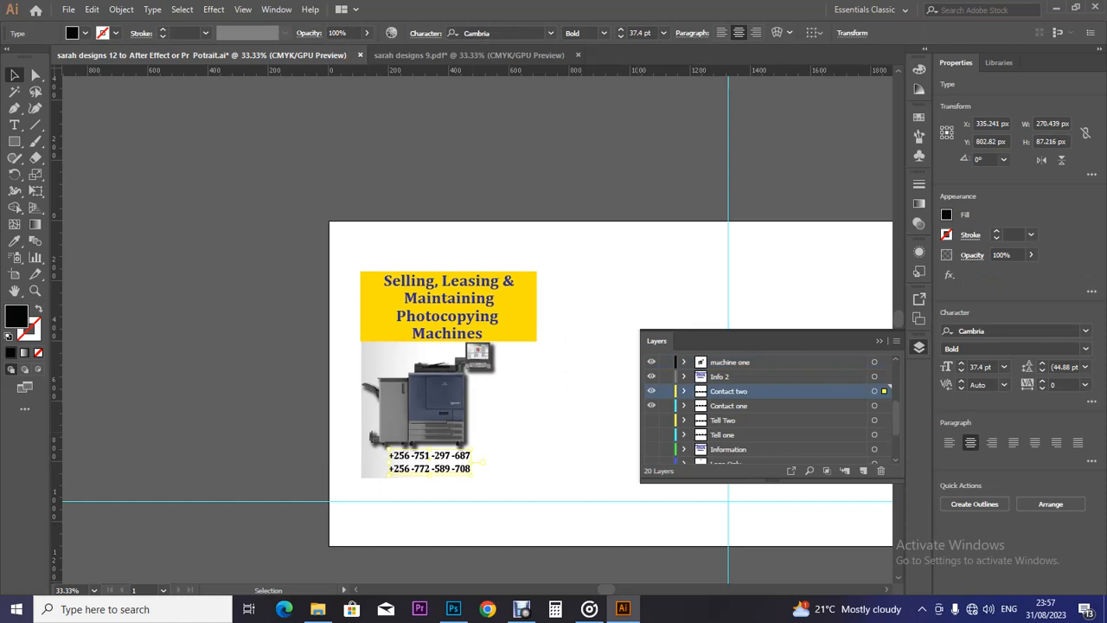
left_click(729, 406, "shift")
left_click_drag(481, 461, 482, 466)
left_click_drag(440, 404, 489, 365)
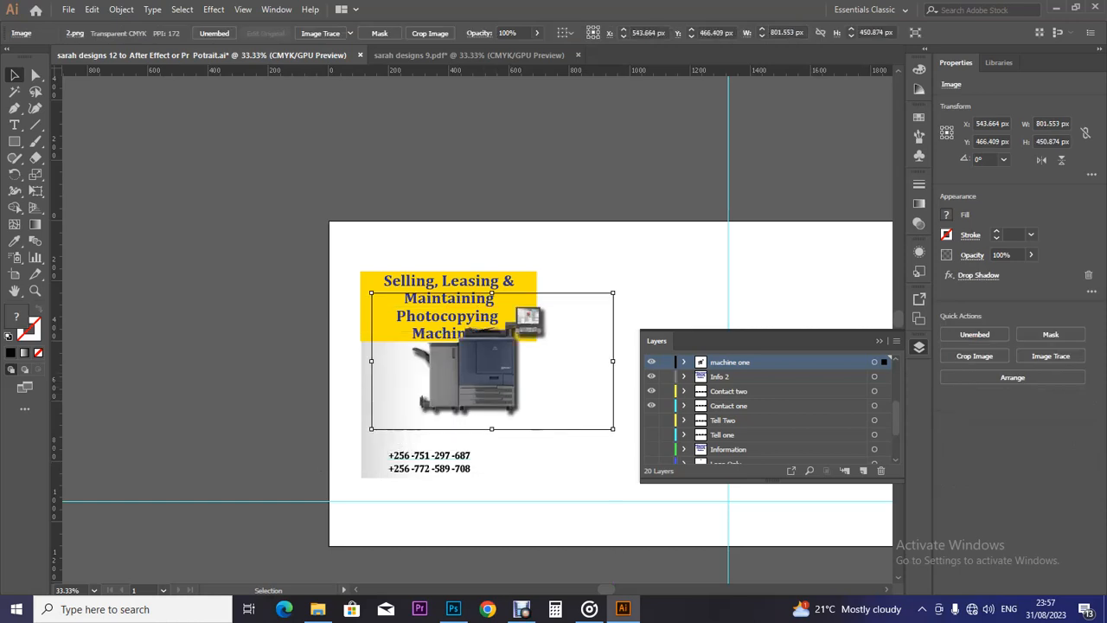
left_click(433, 458)
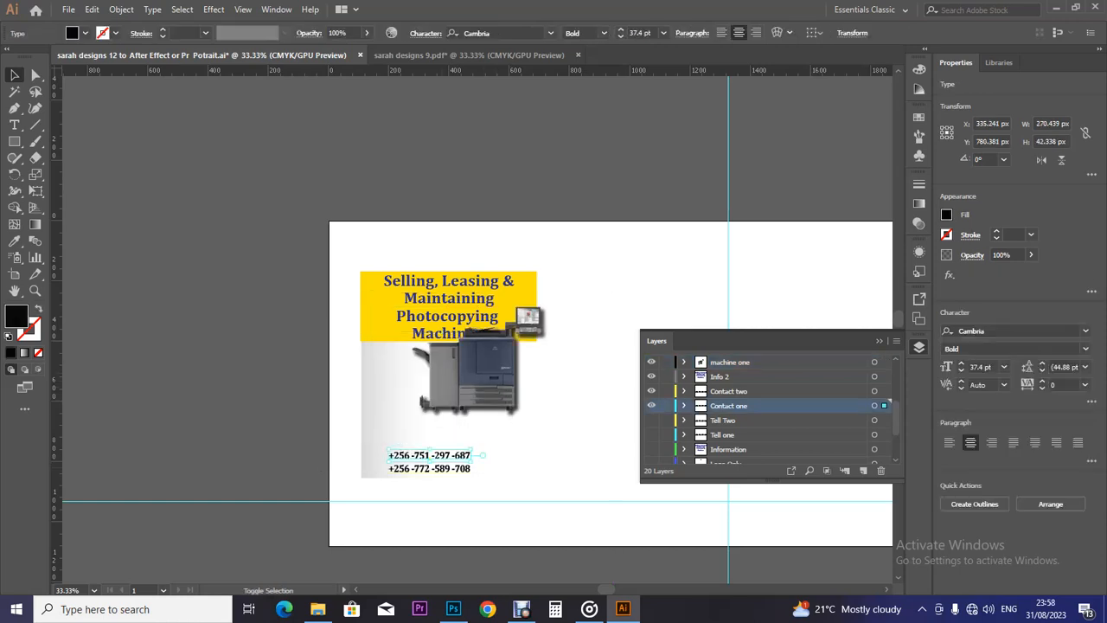
Scale both phone numbers up to about 43.37 pt, stretched wider under the photocopier.
left_click(430, 469, "shift")
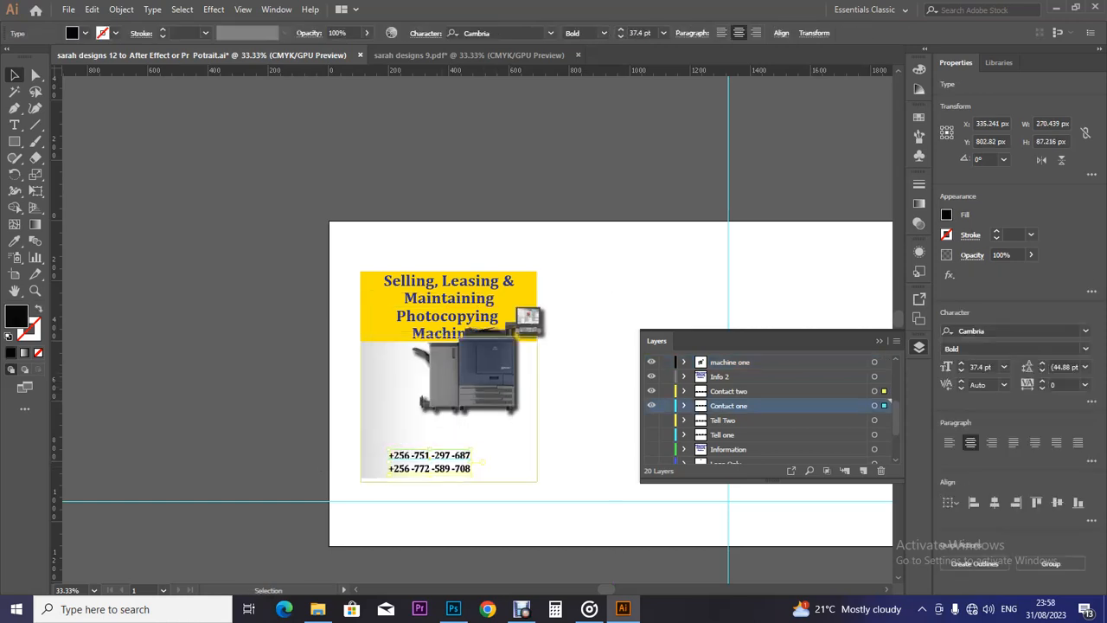
left_click_drag(471, 449, 515, 461)
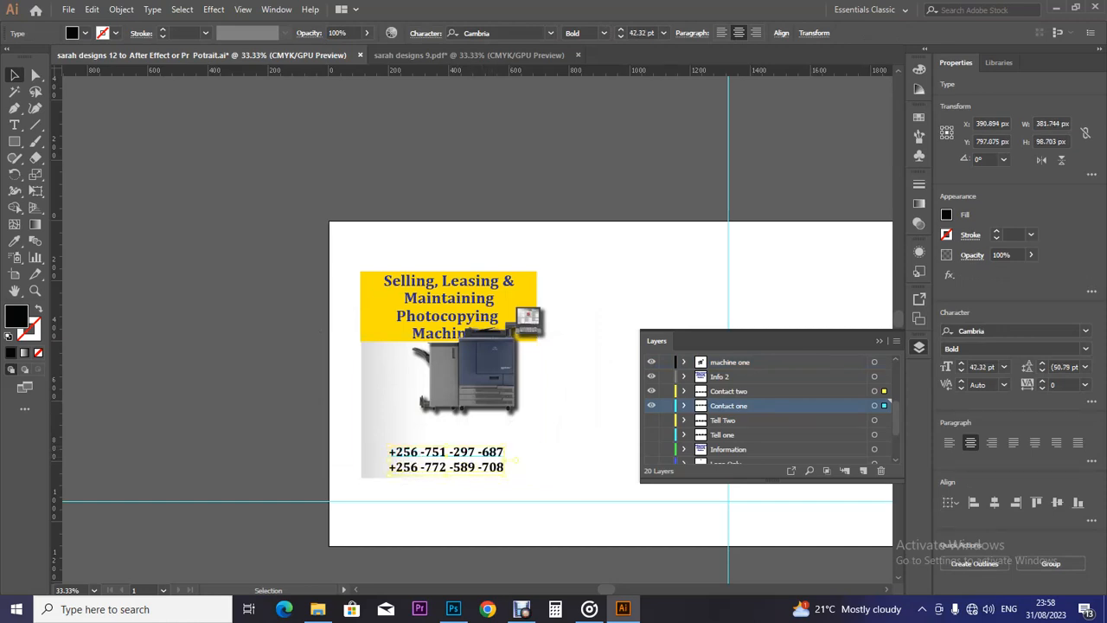
left_click_drag(446, 445, 447, 448)
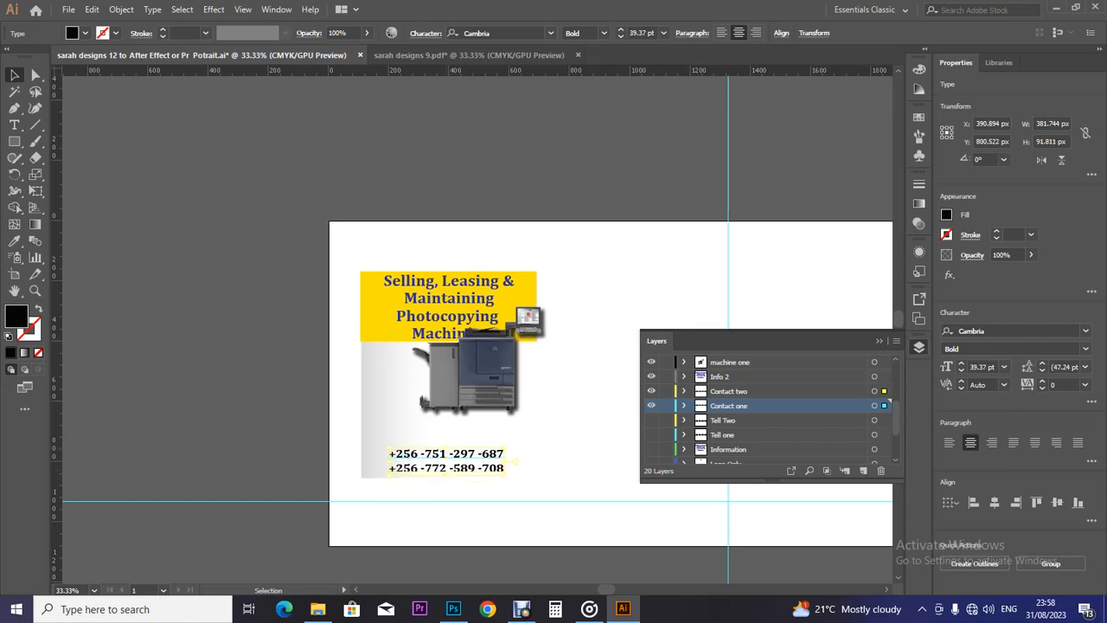
key("ctrl+=")
key("ctrl+=")
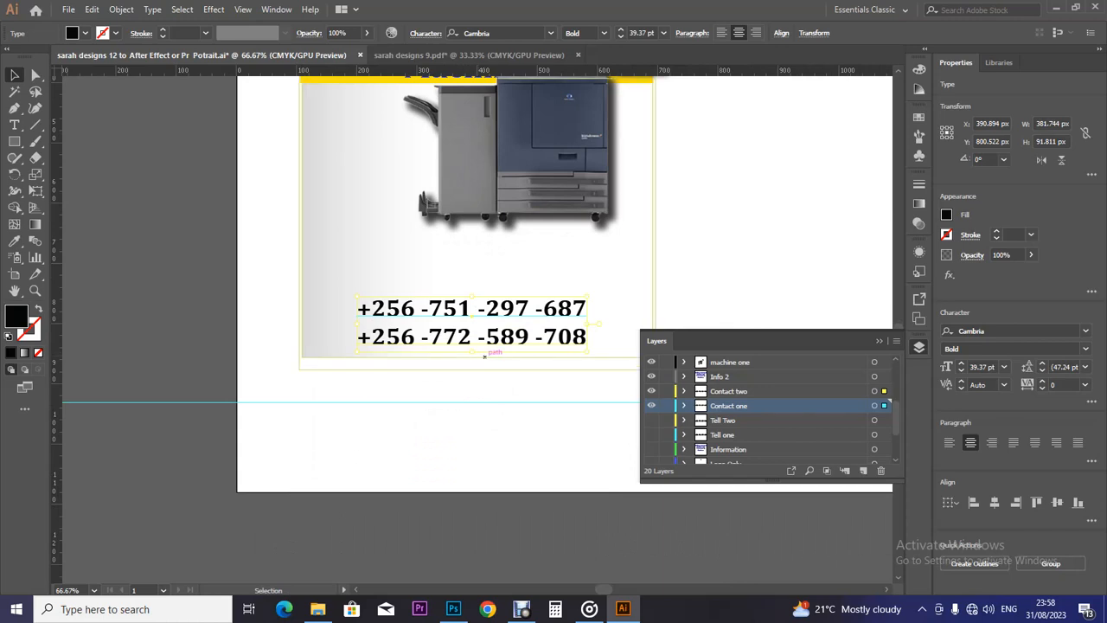
left_click_drag(472, 352, 472, 357)
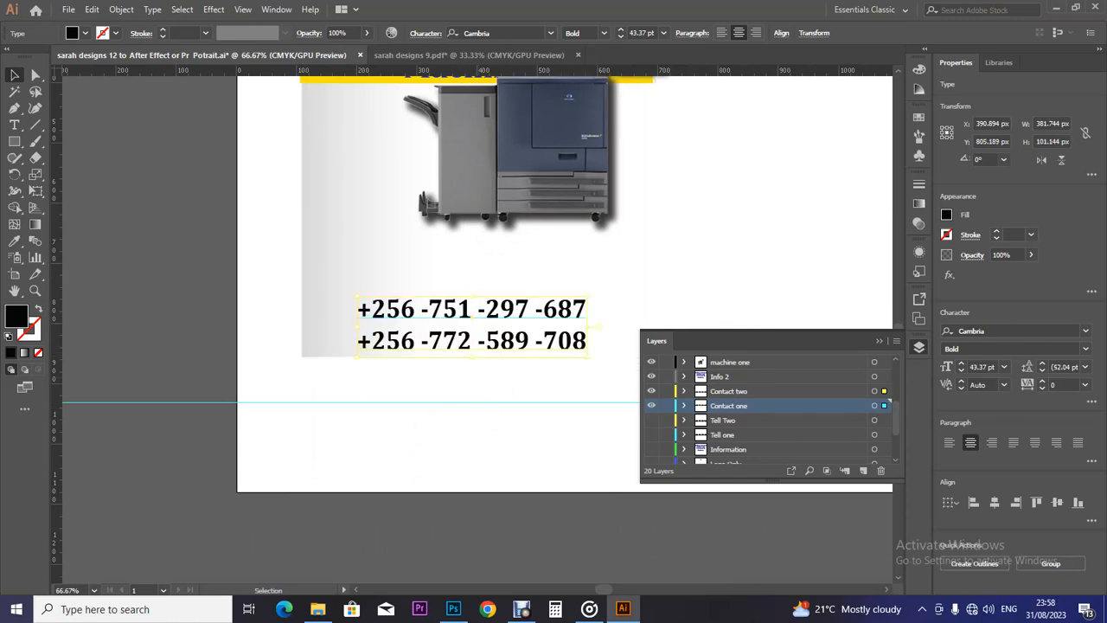
Pull a vertical guide, align the photocopier's left edge to it, and save the banner.
key("ctrl+minus")
key("ctrl+minus")
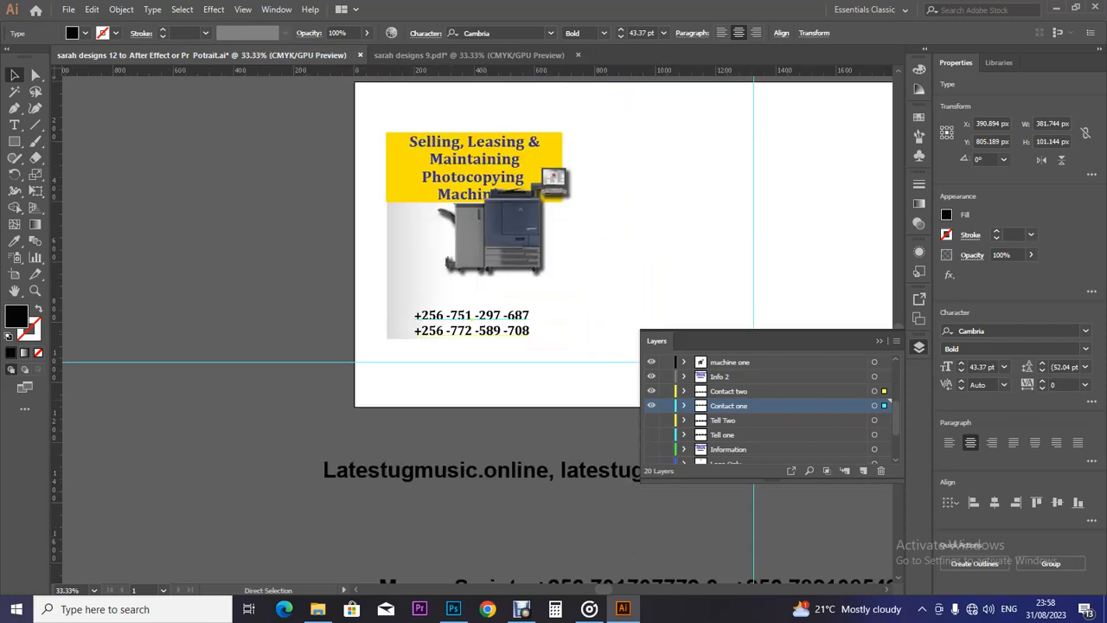
left_click_drag(532, 215, 511, 250)
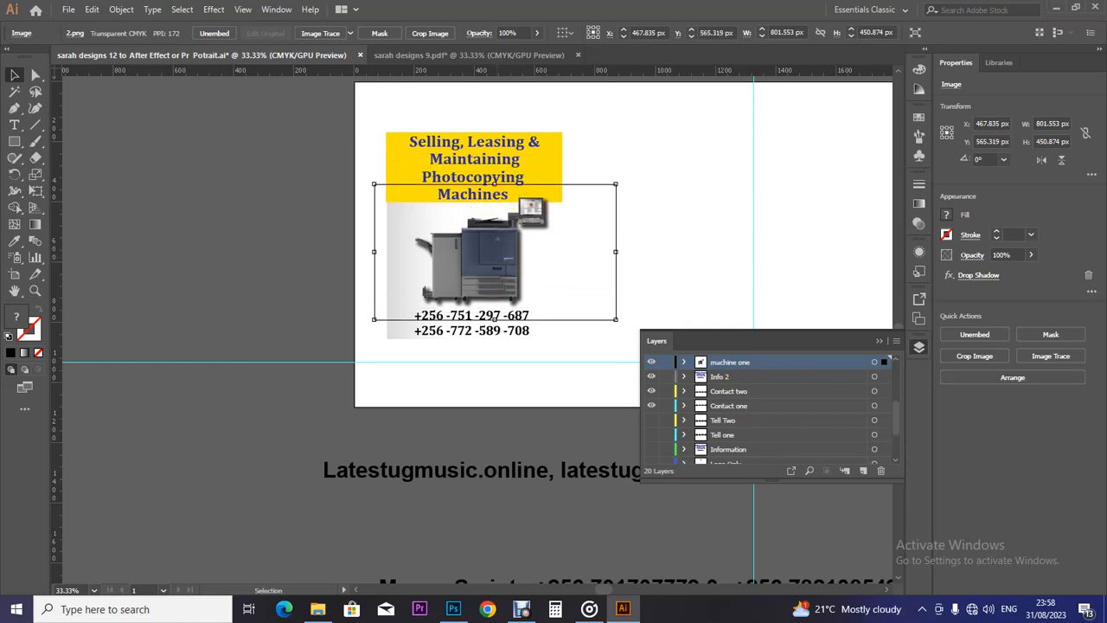
key("ctrl+shift+a")
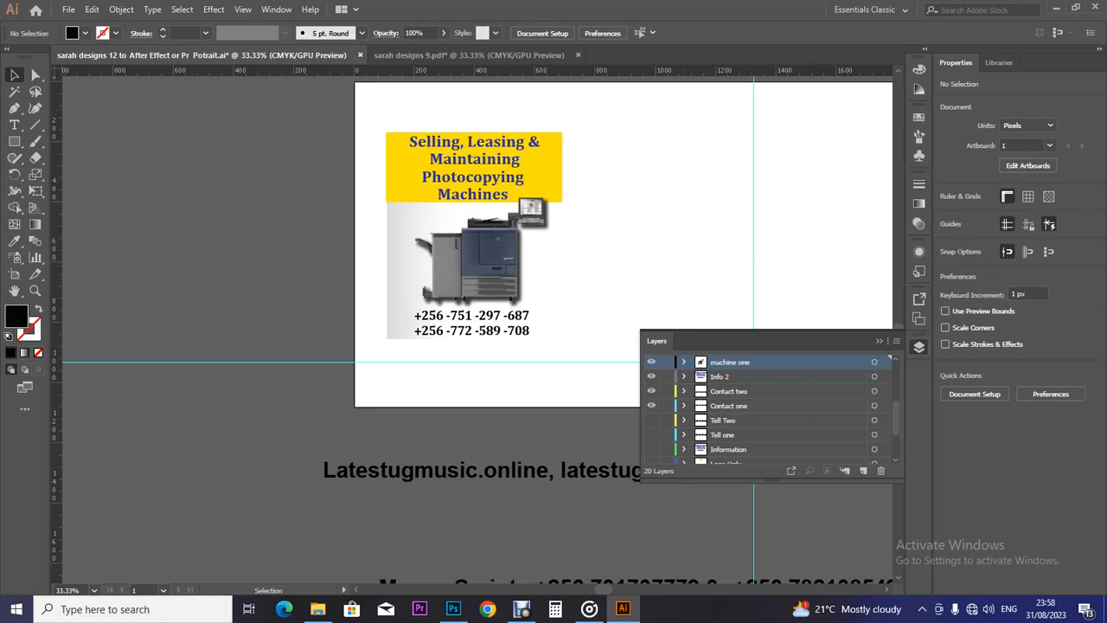
left_click_drag(57, 199, 404, 194)
left_click(494, 317)
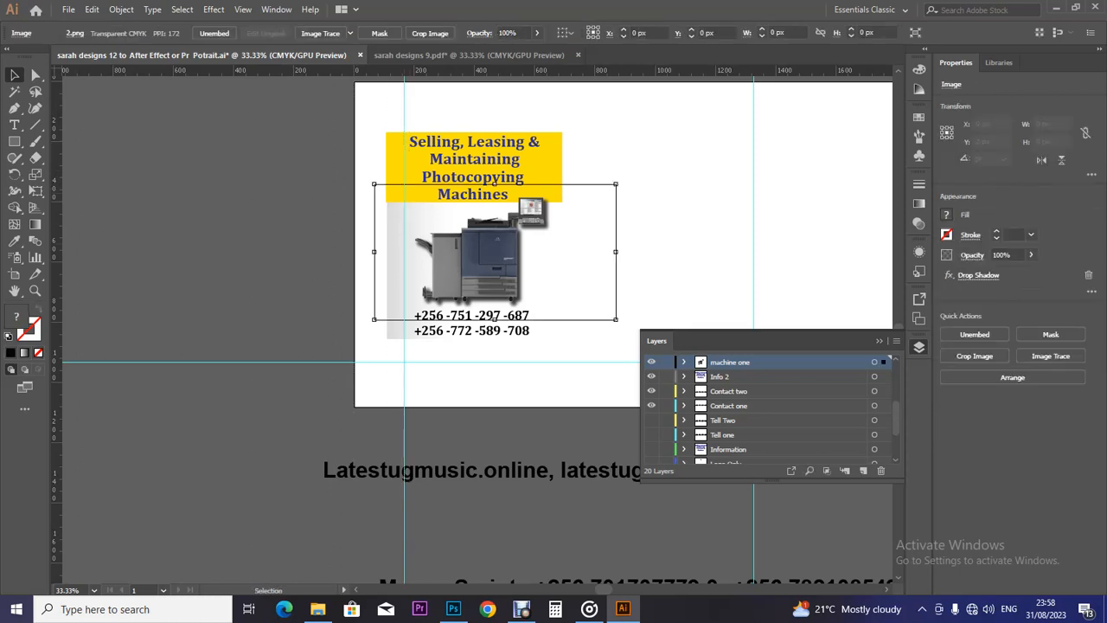
left_click_drag(494, 318, 486, 319)
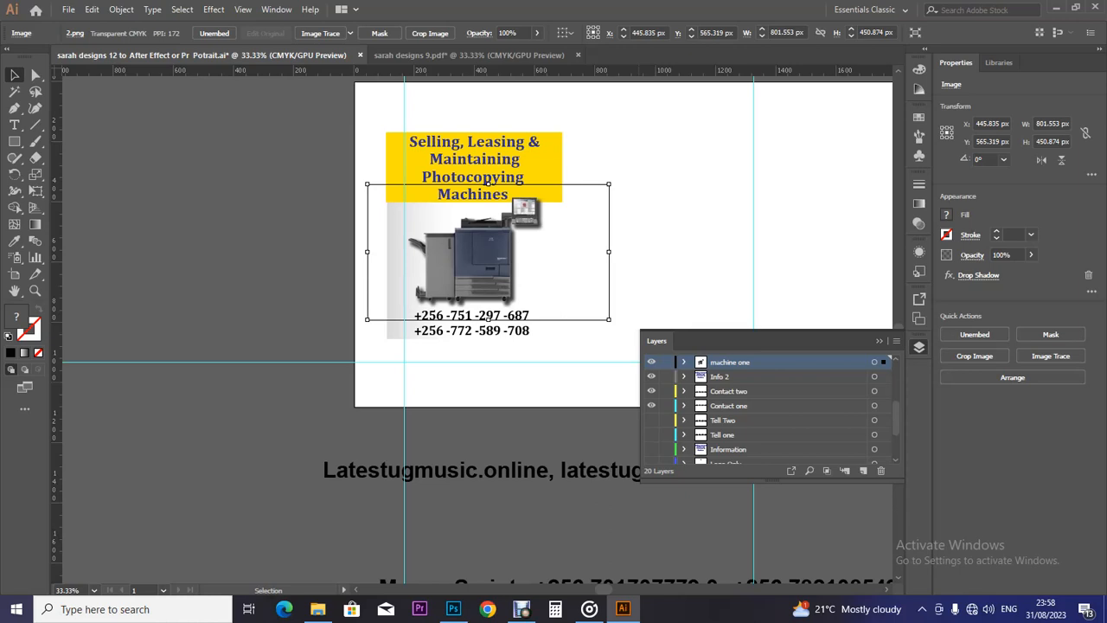
key("ctrl+s")
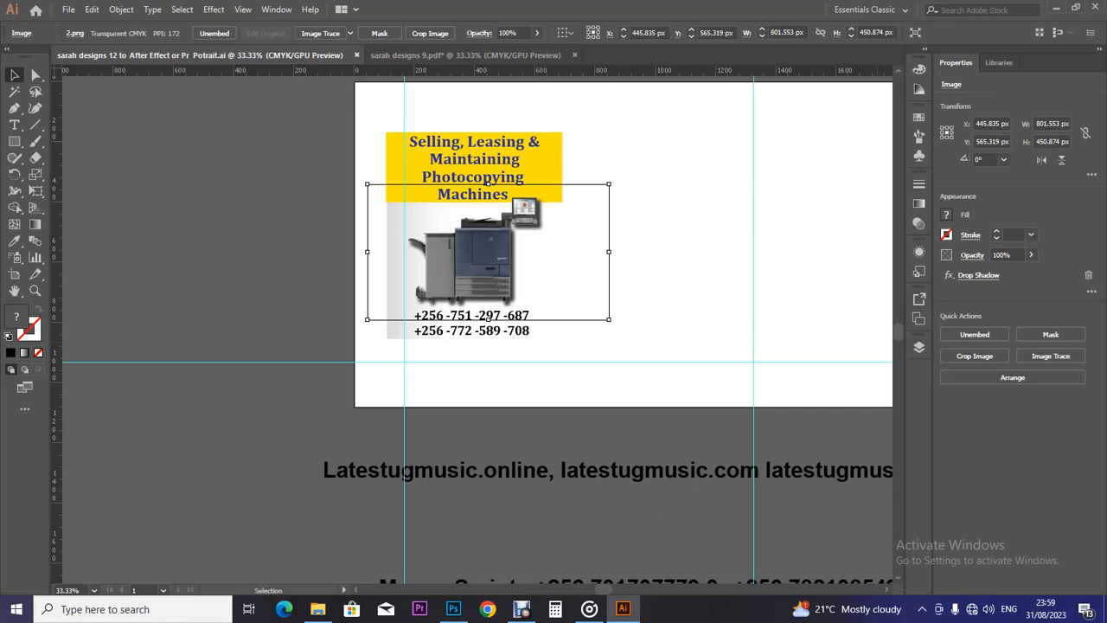
Zoom out to 25% and open the Layers panel, scrolling to the machine one layer.
key("a")
key("ctrl+minus")
key("v")
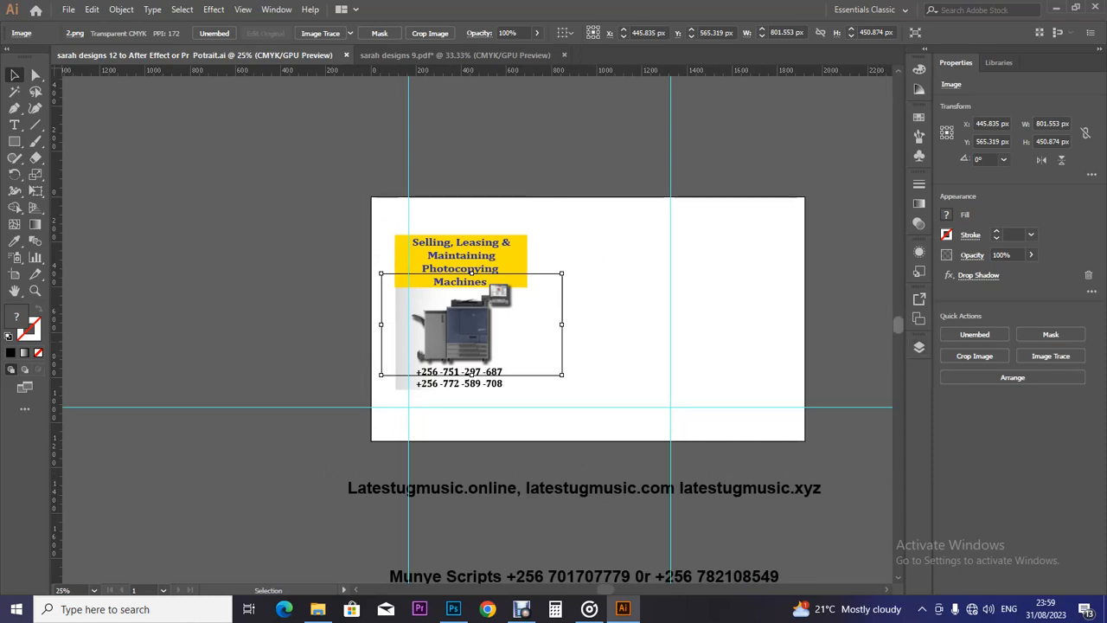
scroll(470, 272, "down", 2)
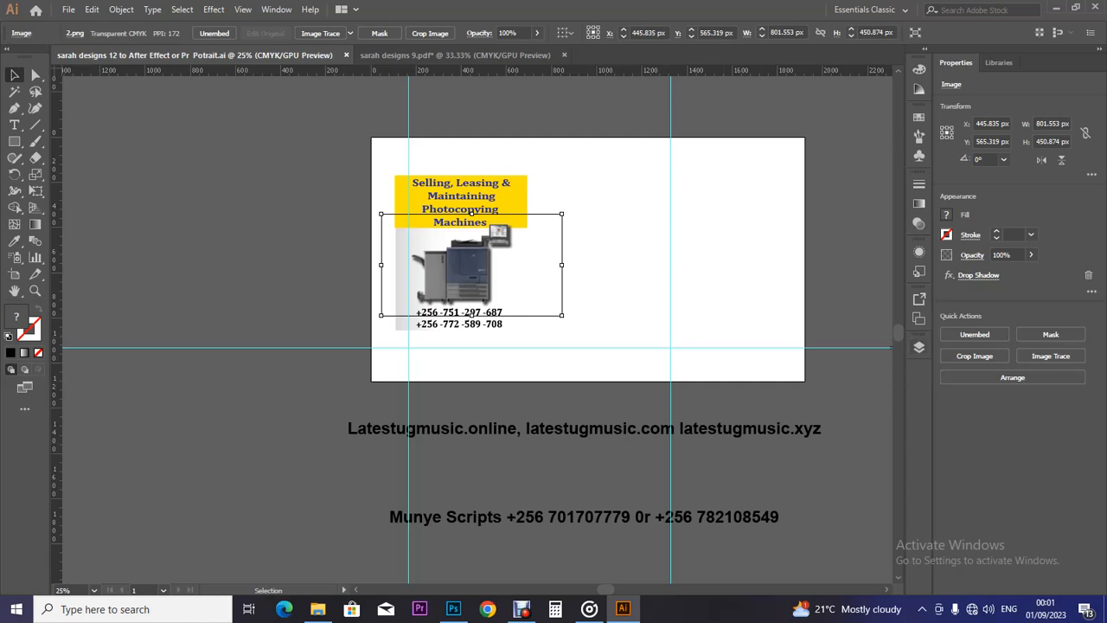
key("F7")
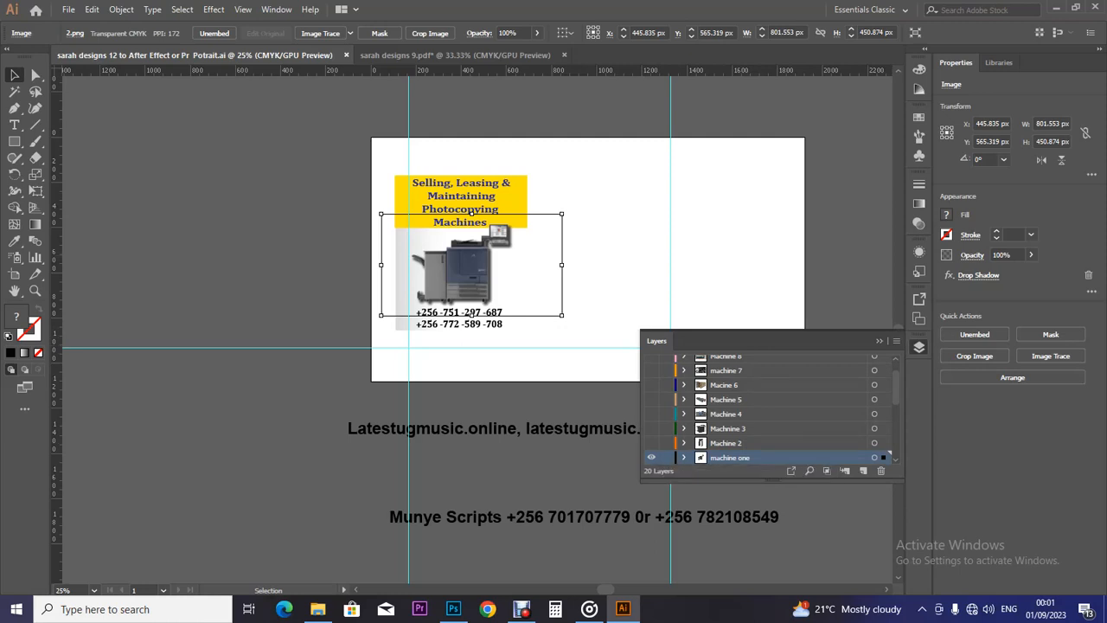
scroll(896, 389, "down", 5)
left_click_drag(896, 412, 896, 379)
Add a new Layer 21 above Me Advertising and delete the left vertical guide.
left_click(752, 362)
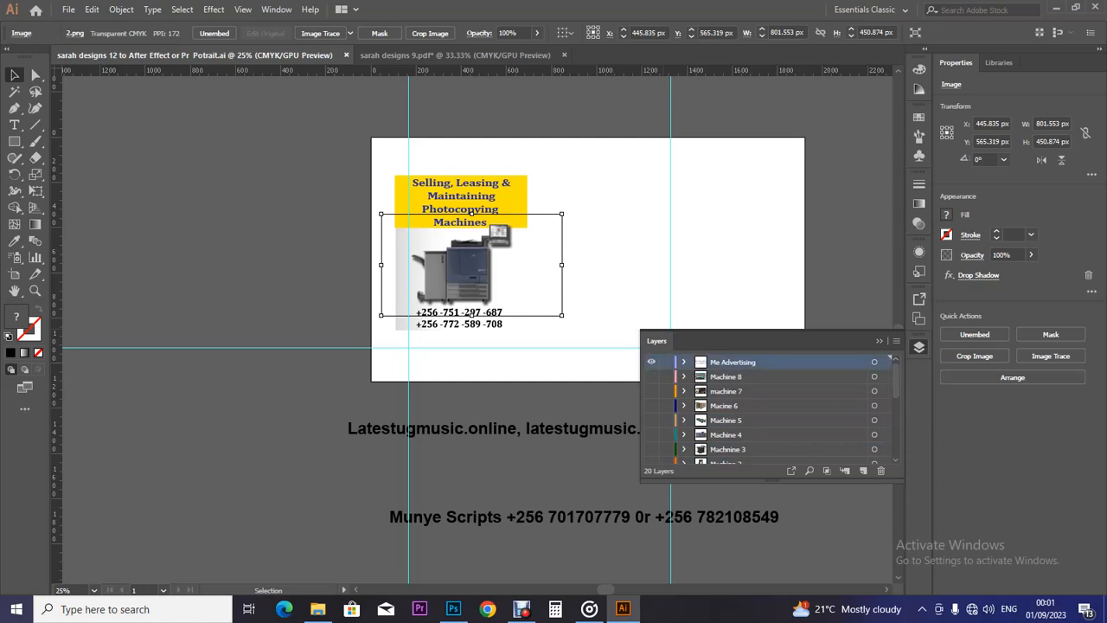
key("ctrl+l")
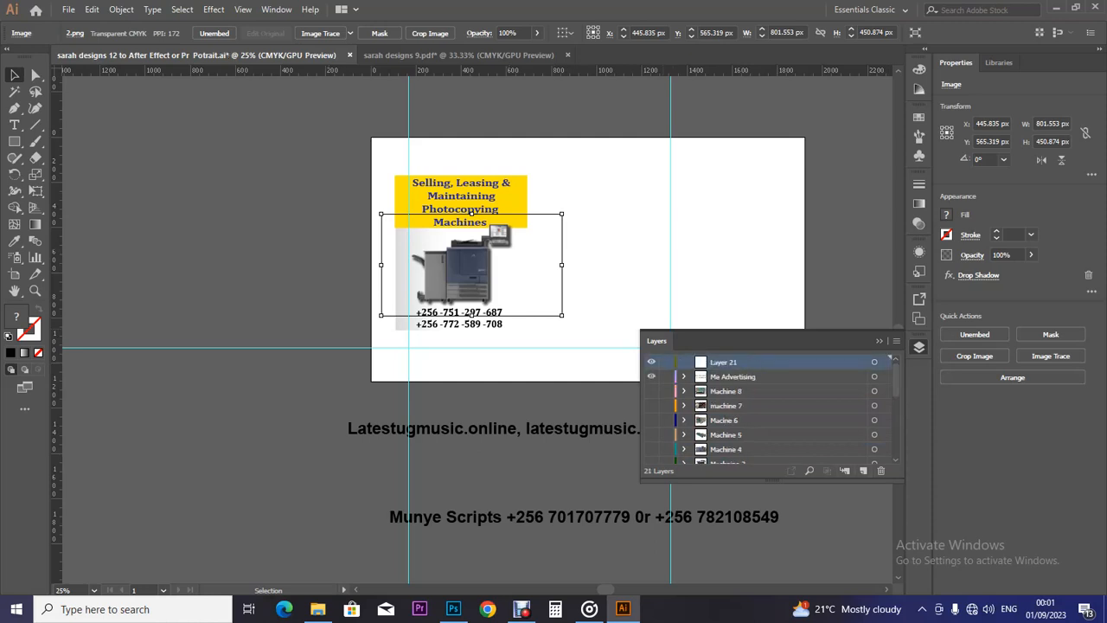
left_click(671, 243)
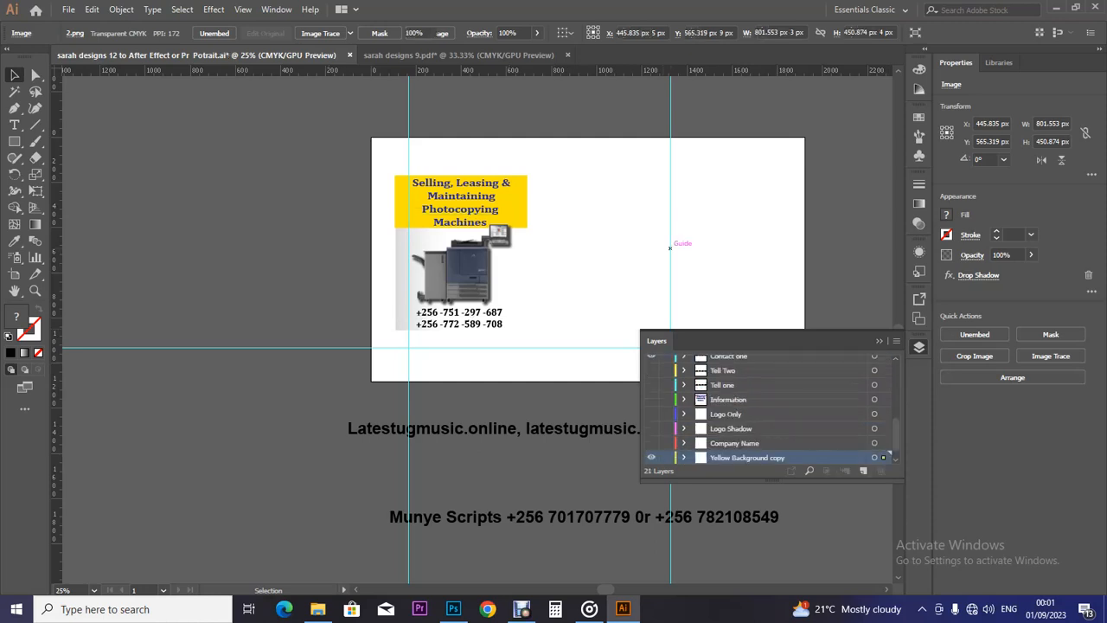
left_click(408, 116, "shift")
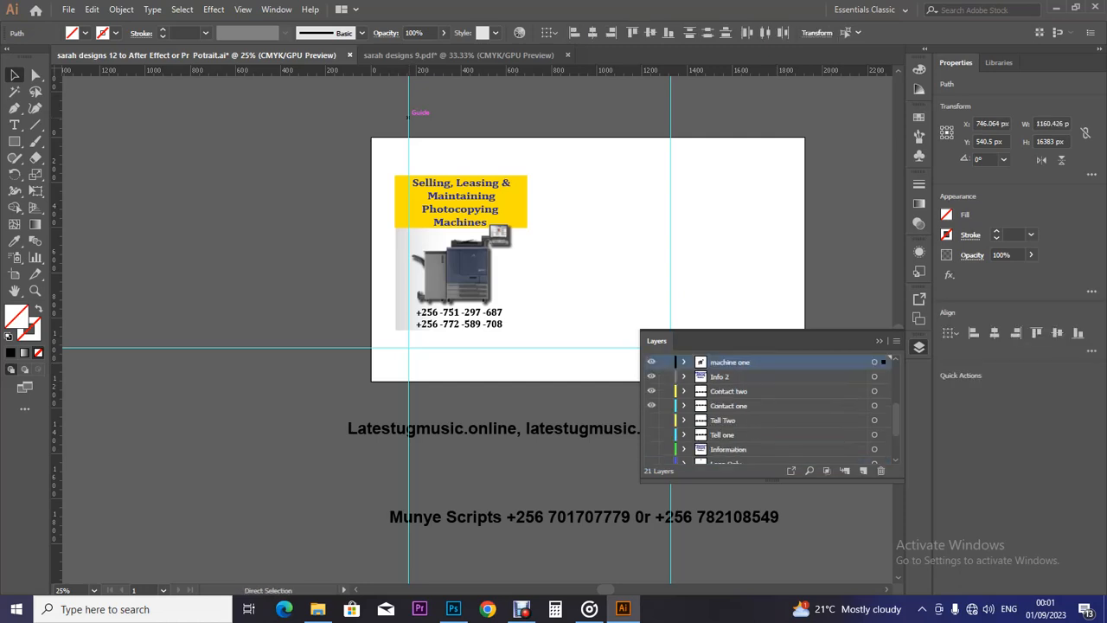
key("Delete")
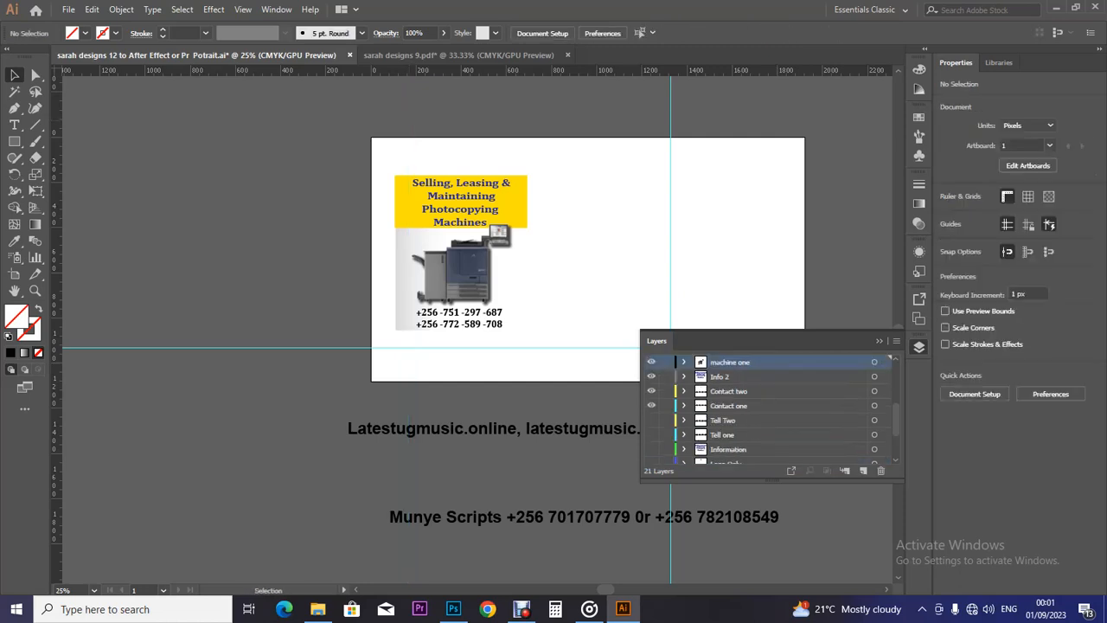
Place a vertical guide at the image's left edge on Layer 21.
scroll(768, 406, "up", 4)
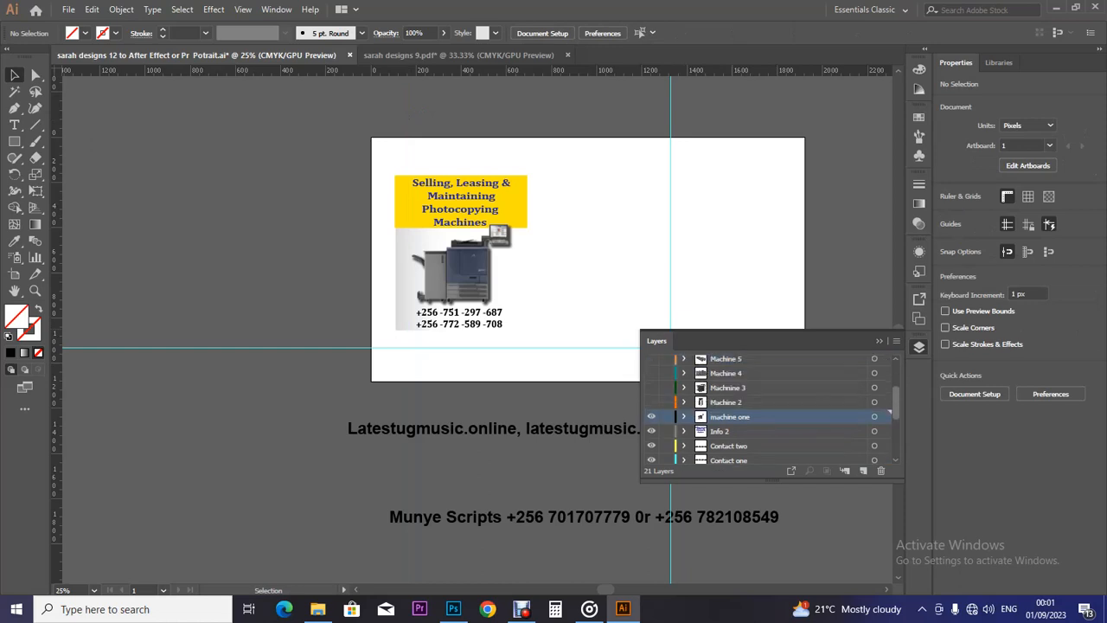
left_click(751, 362)
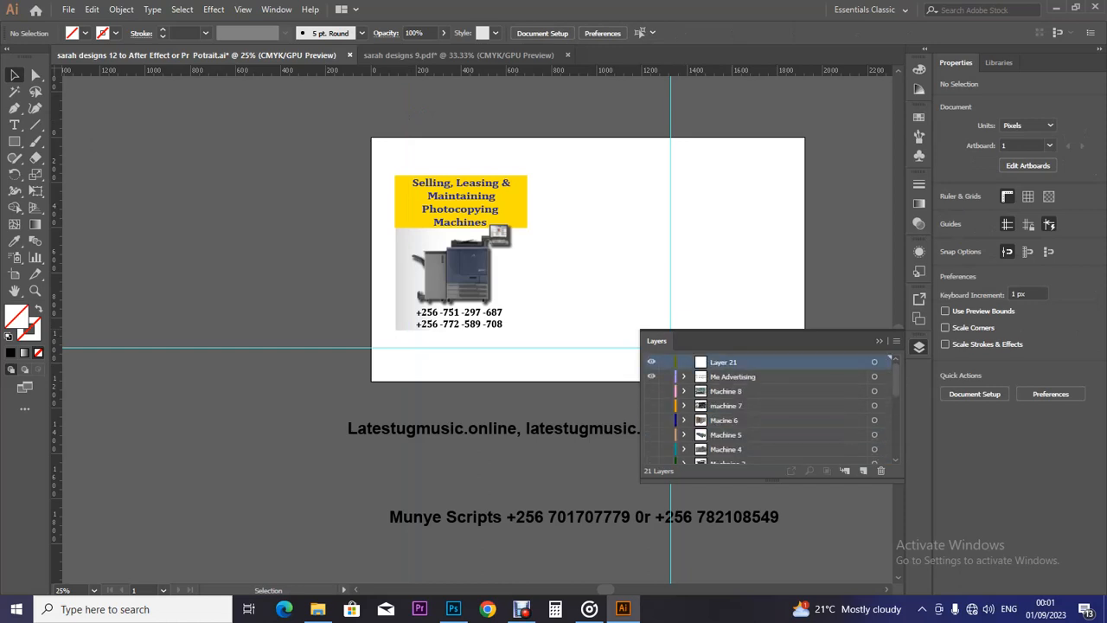
left_click_drag(57, 260, 409, 260)
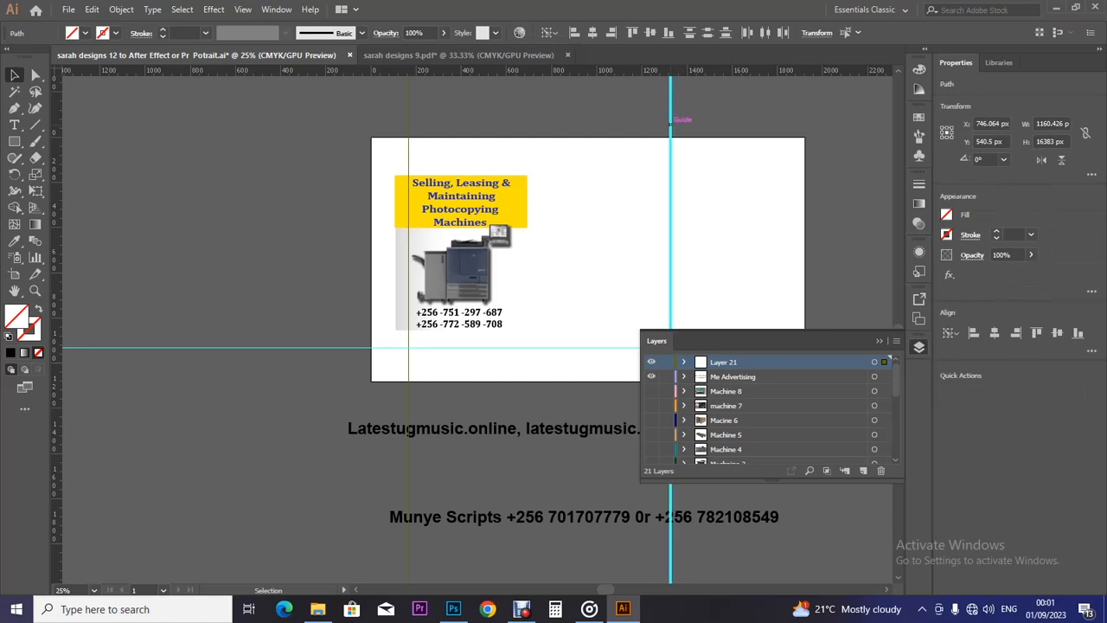
key("ctrl")
key("Delete")
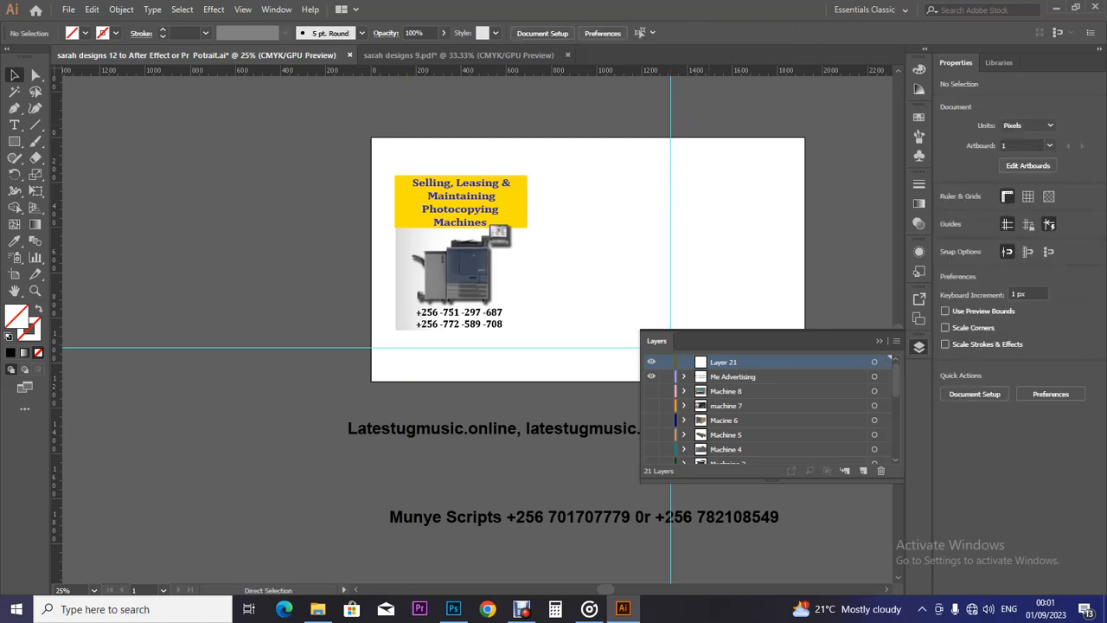
key("ctrl+z")
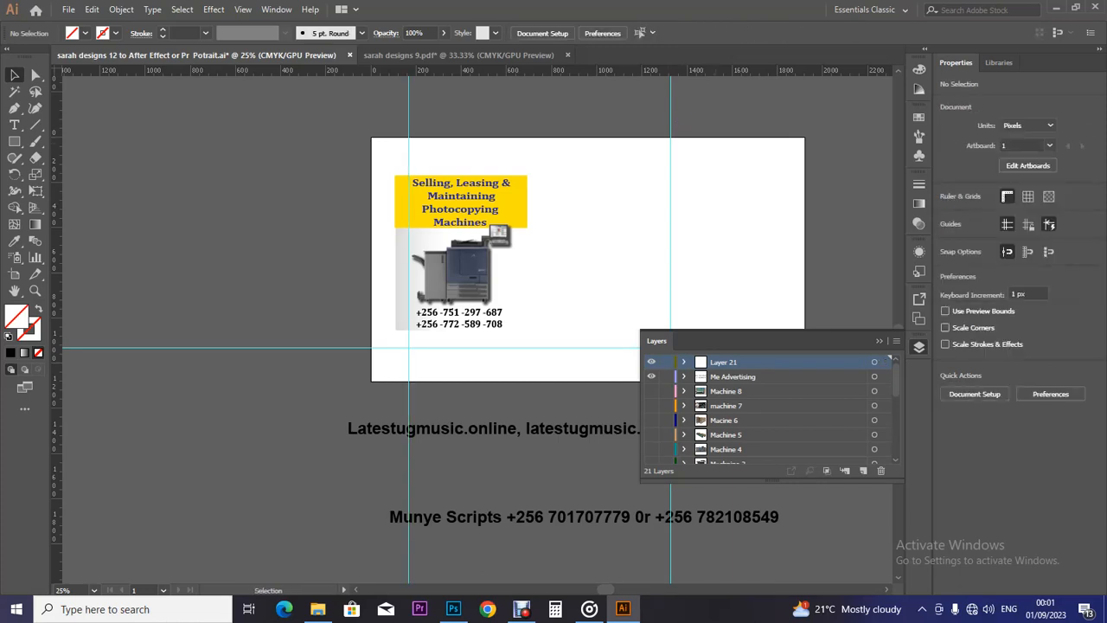
left_click(670, 119)
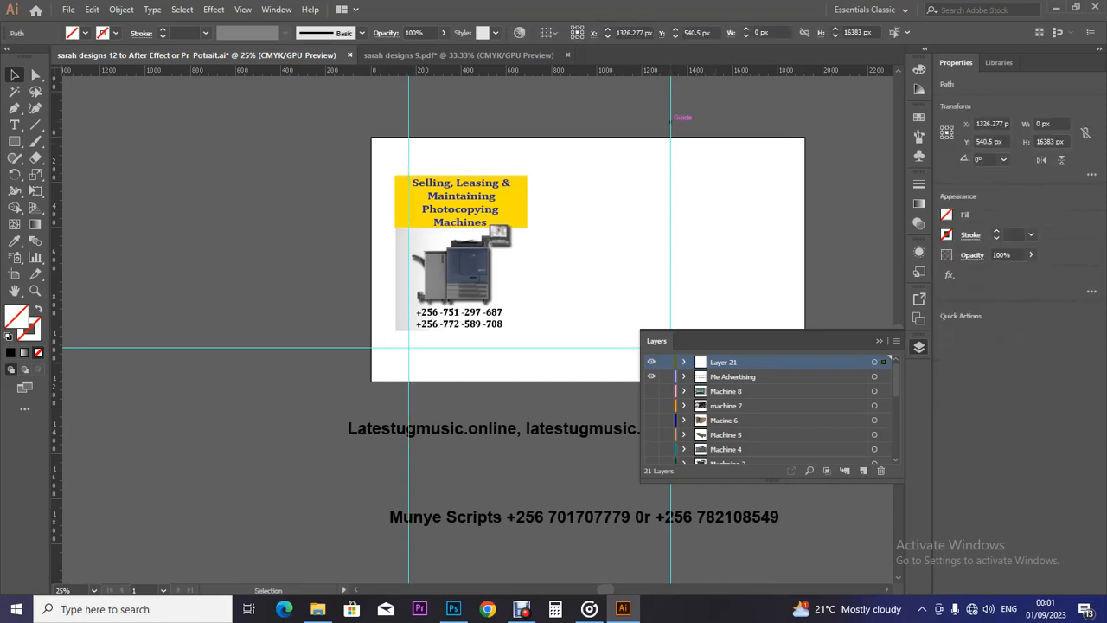
key("ctrl+shift+a")
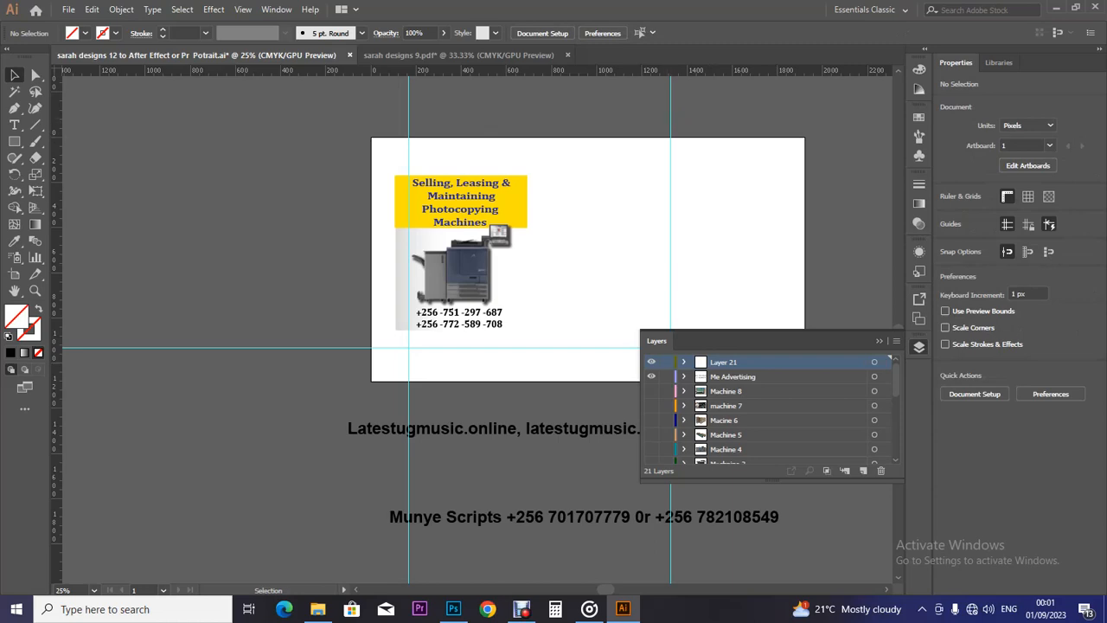
Move the right vertical guide from its old layer onto Layer 21.
scroll(865, 415, "down", 5)
left_click(889, 457)
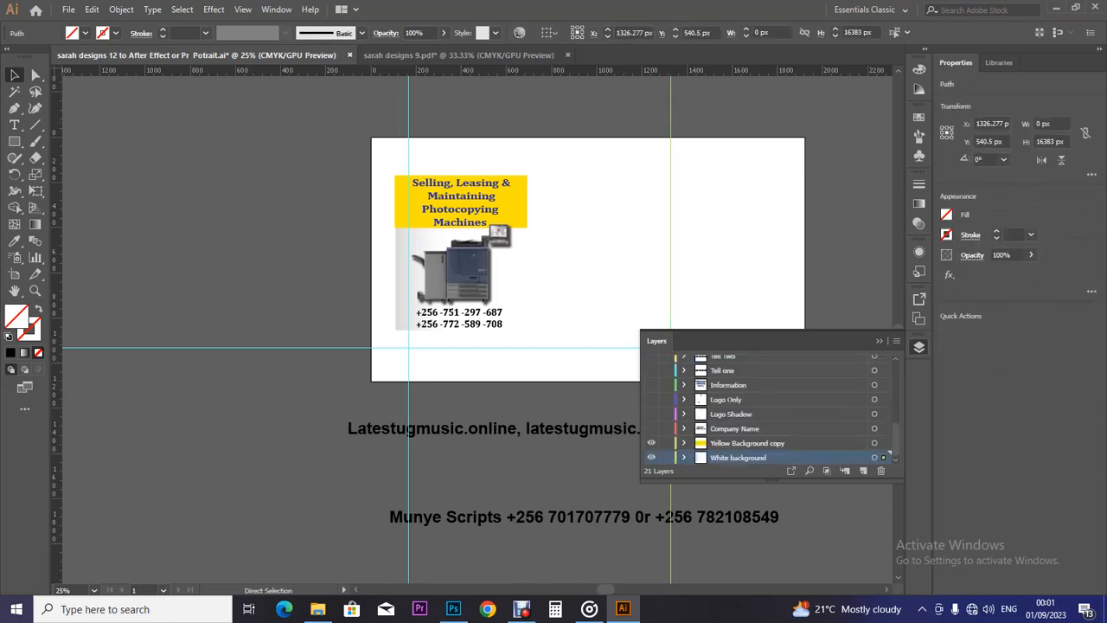
key("Delete")
scroll(865, 411, "up", 5)
left_click(744, 363)
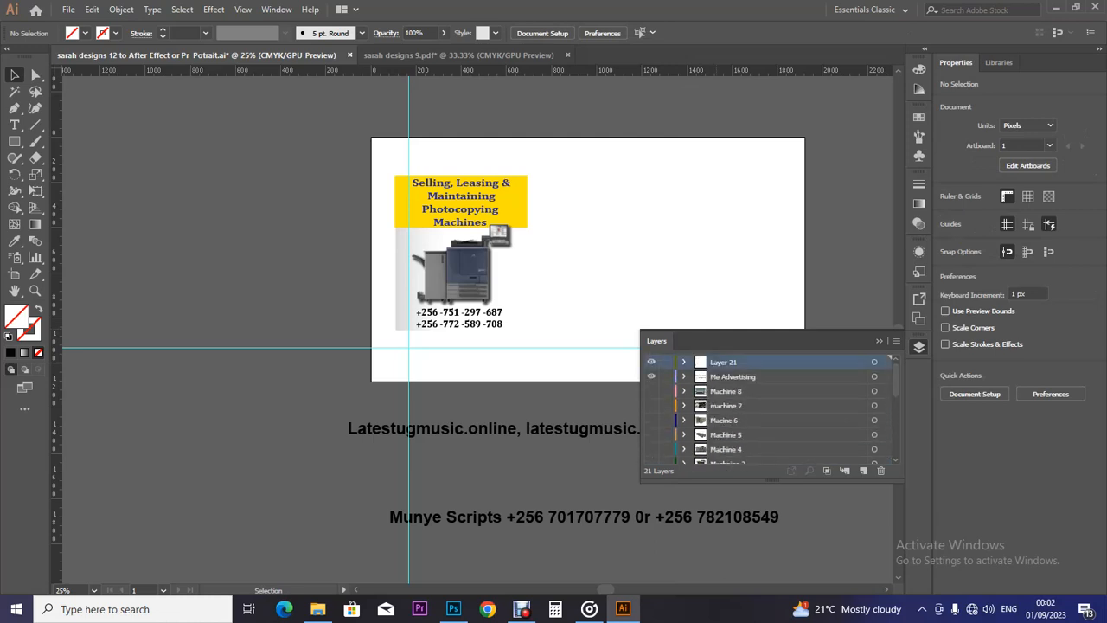
key("ctrl+z")
Rename Layer 21 to Gides.
double_click(725, 361)
type("Gides")
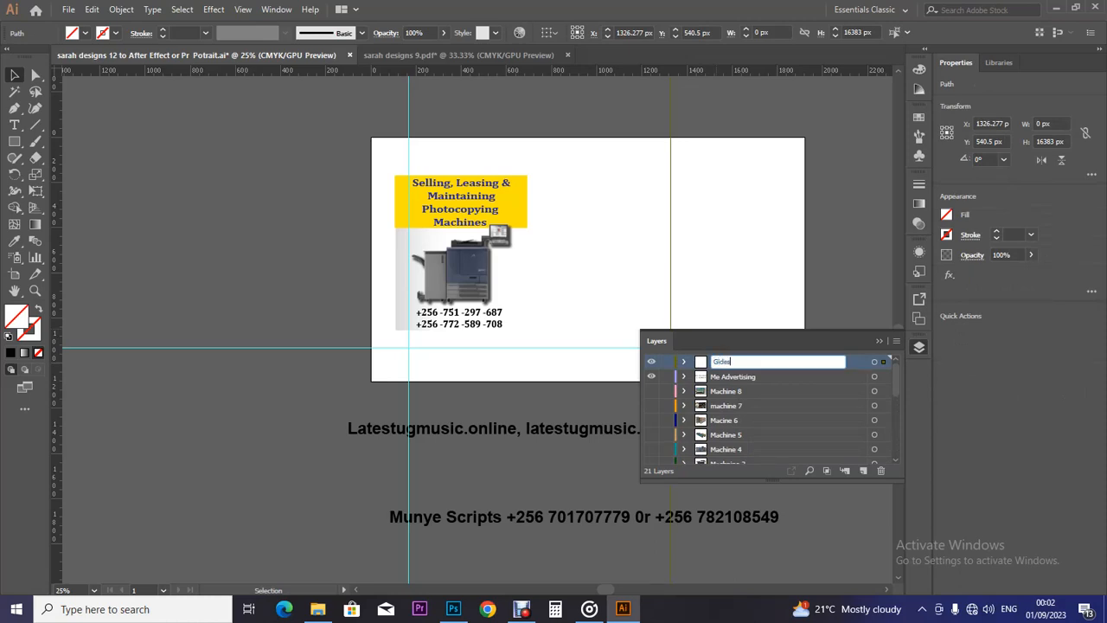
key("Return")
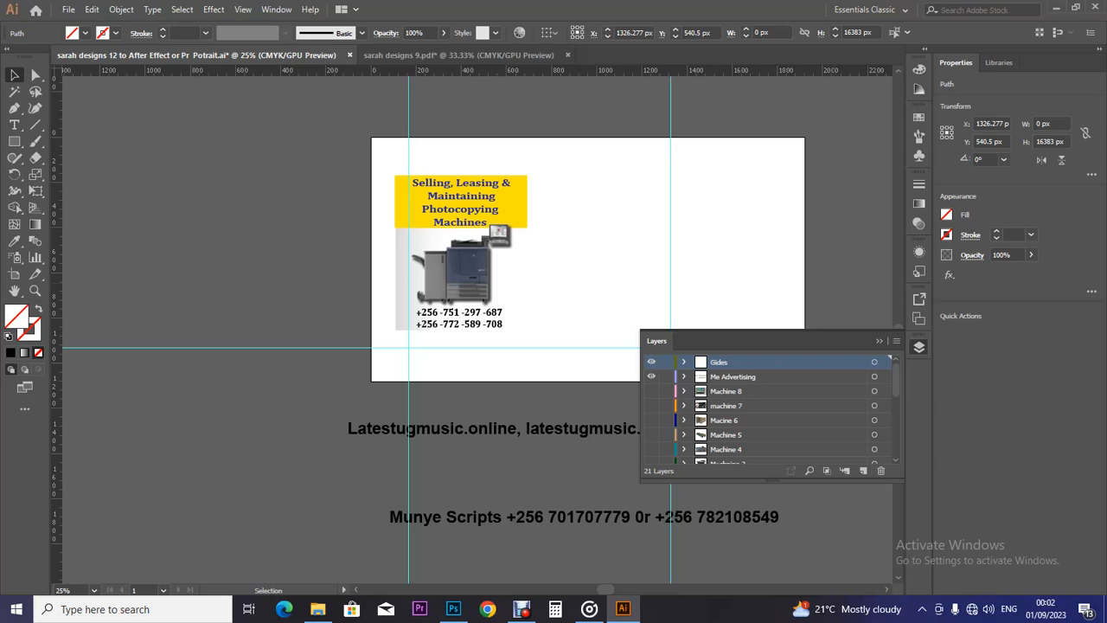
key("ctrl+shift+a")
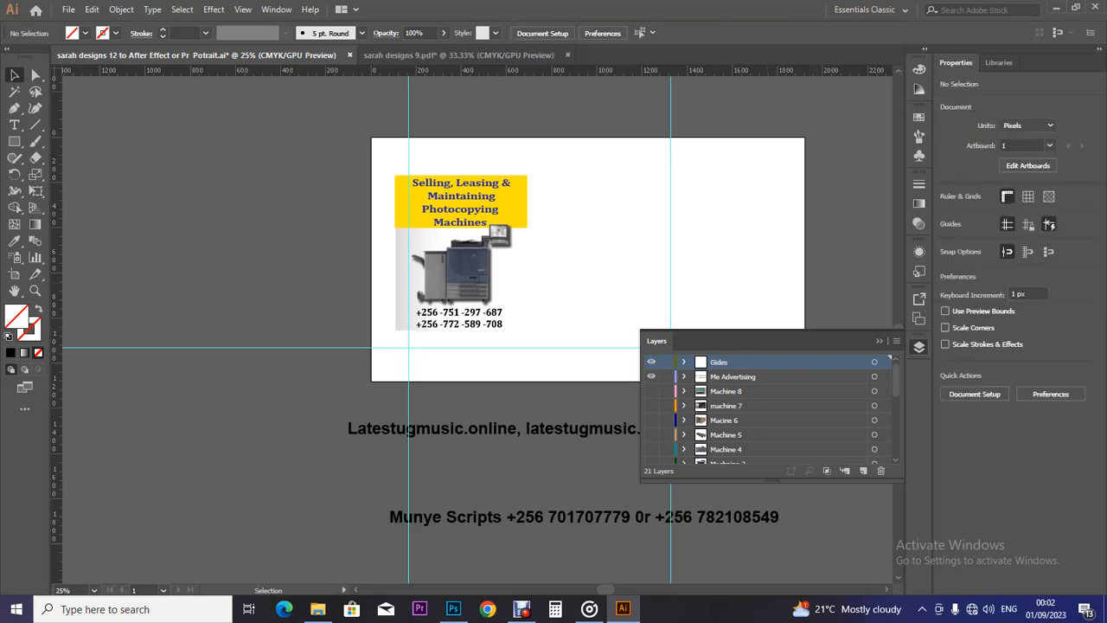
Pull horizontal guides down, placing one at the first phone-number line.
left_click_drag(528, 69, 528, 226)
left_click_drag(529, 69, 529, 306)
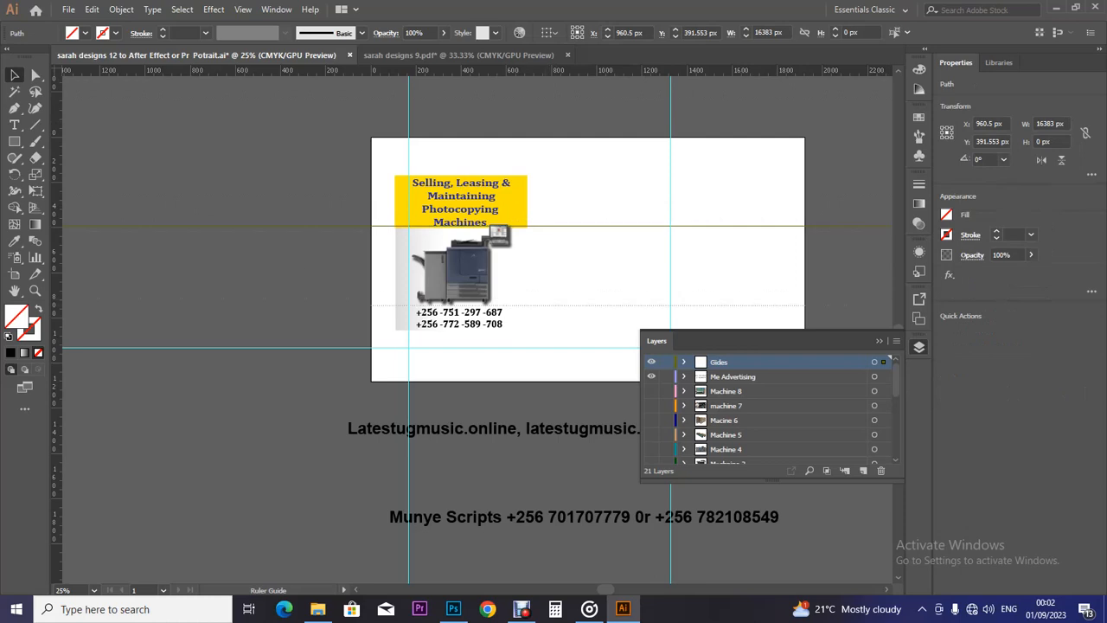
left_click_drag(528, 305, 546, 308)
Stretch the photocopier image down to the guide, about 472.9 px high at 801.553 px wide.
key("ctrl+plus")
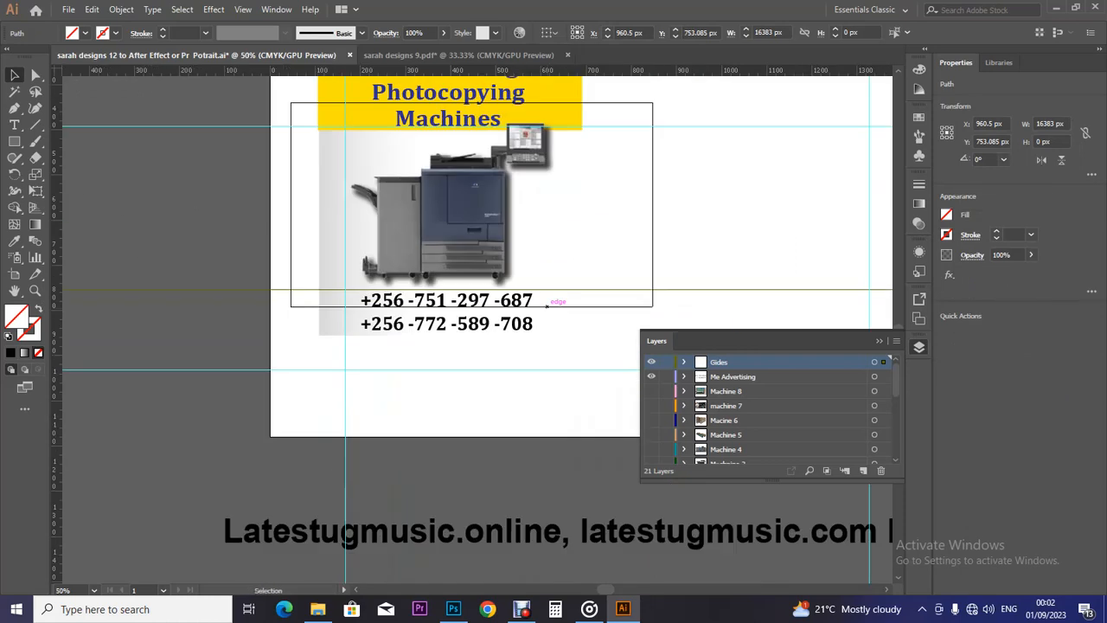
left_click(547, 304)
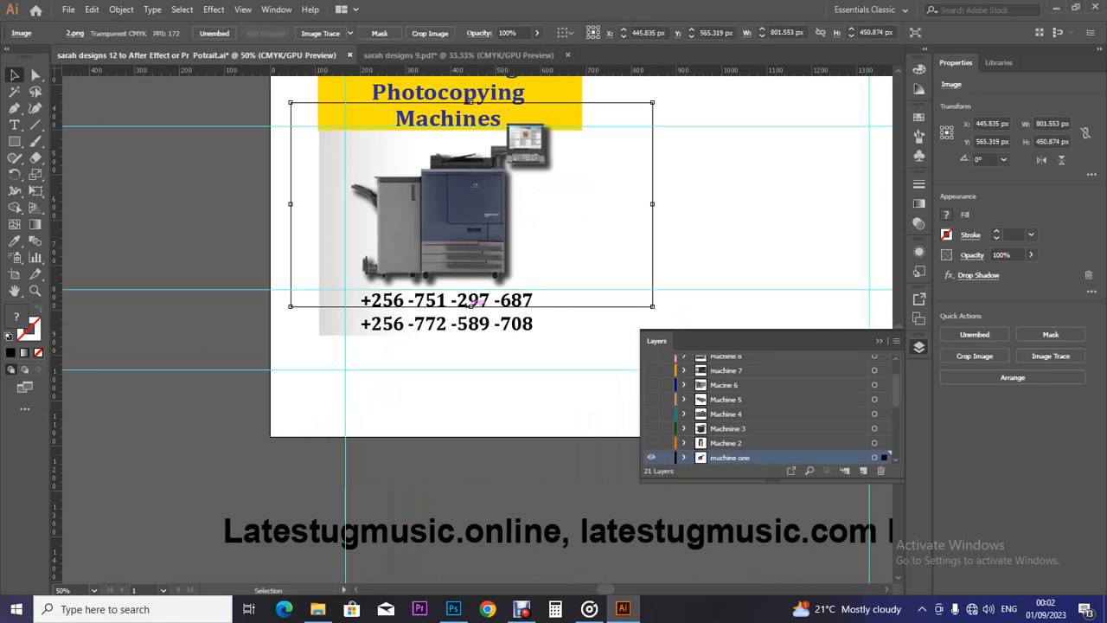
left_click_drag(472, 305, 471, 315)
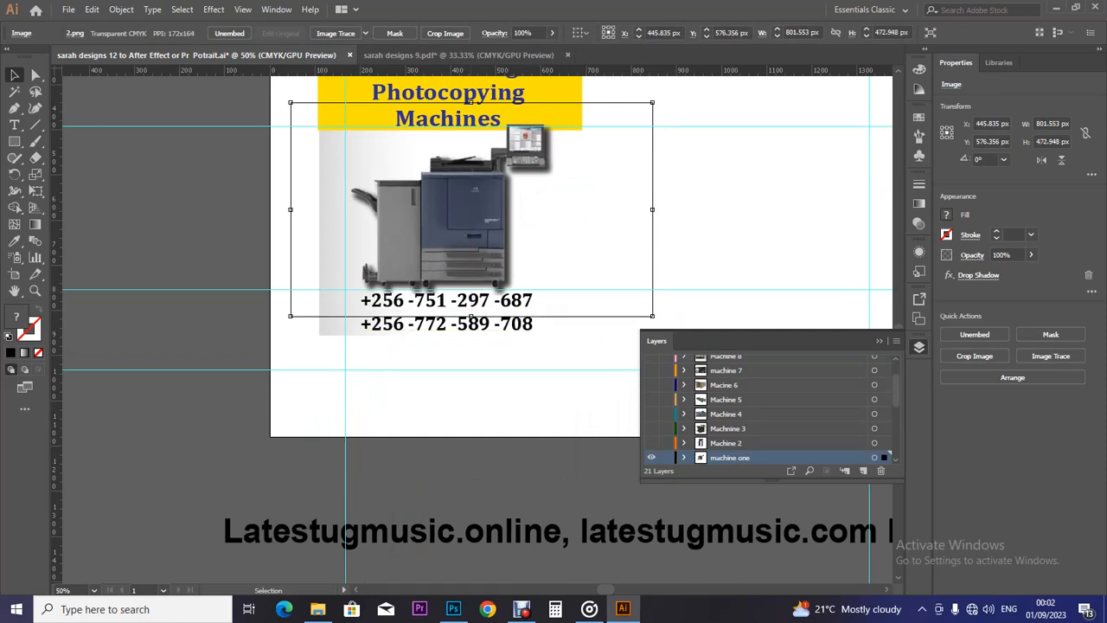
key("ctrl+shift+a")
key("a")
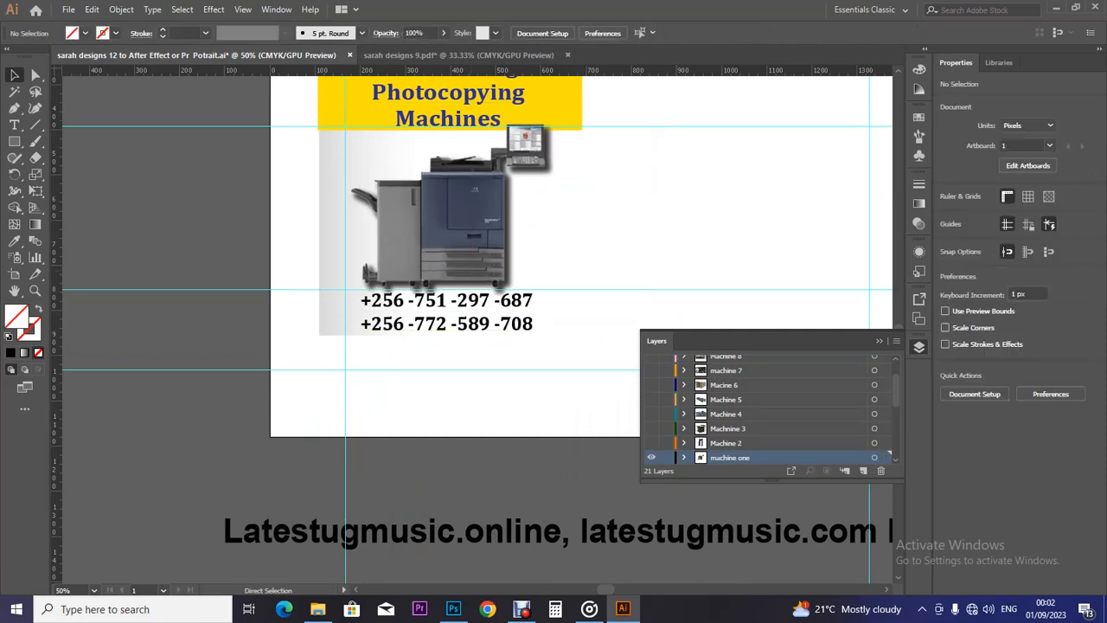
key("ctrl+minus")
key("ctrl+minus")
key("ctrl+minus")
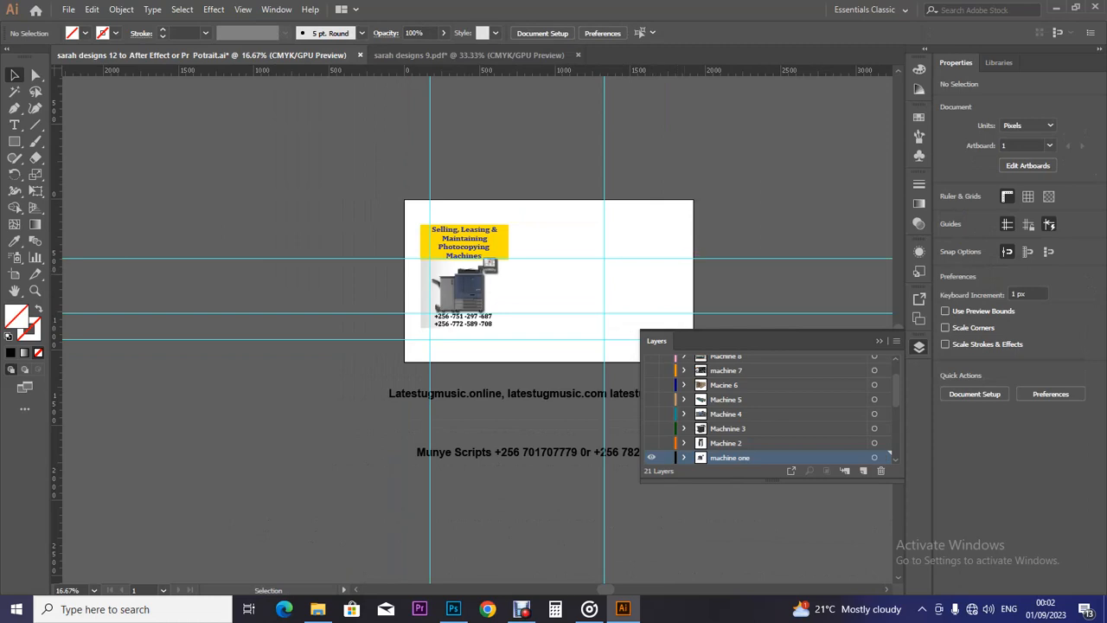
key("ctrl+plus")
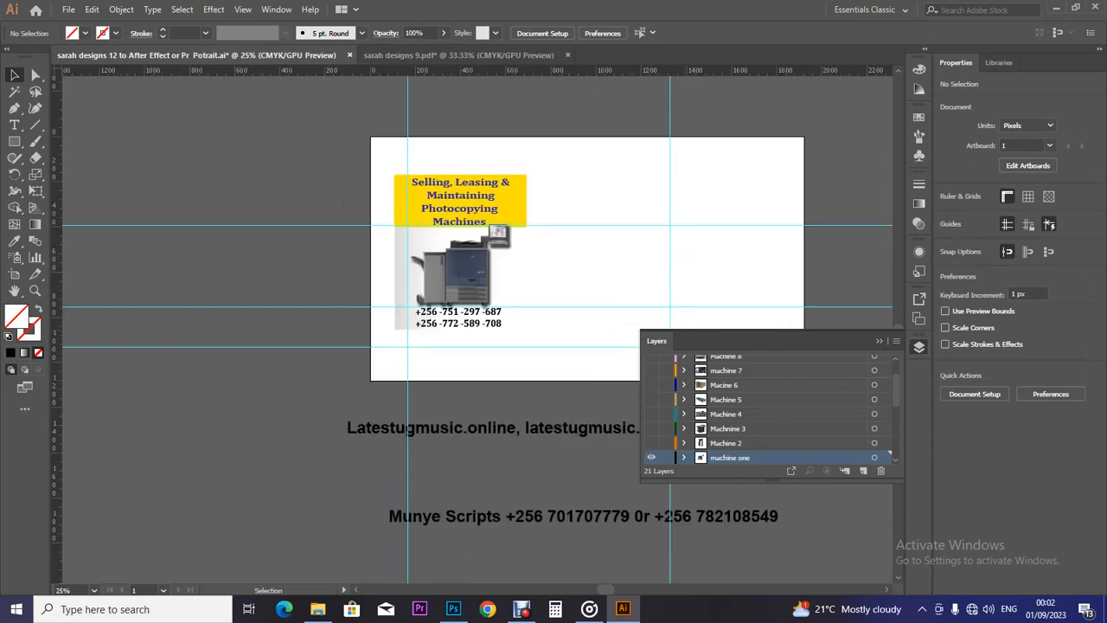
Hide 'machine one', show 'Machine 2', and move its photocopier up under the yellow box.
left_click(651, 456)
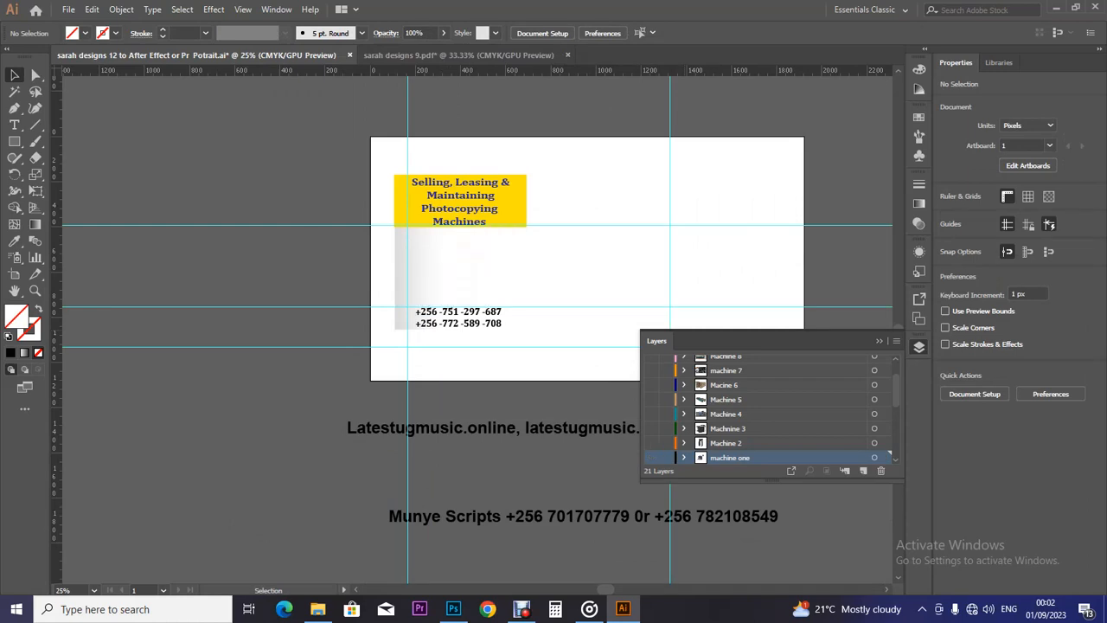
left_click(651, 442)
left_click(565, 344)
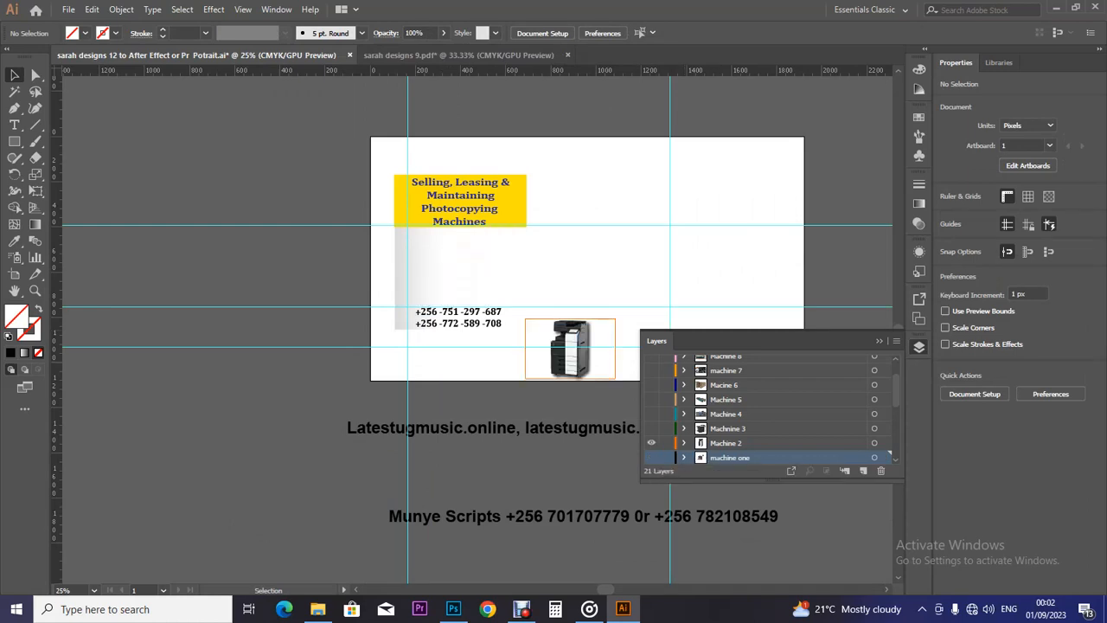
left_click_drag(565, 345, 464, 262)
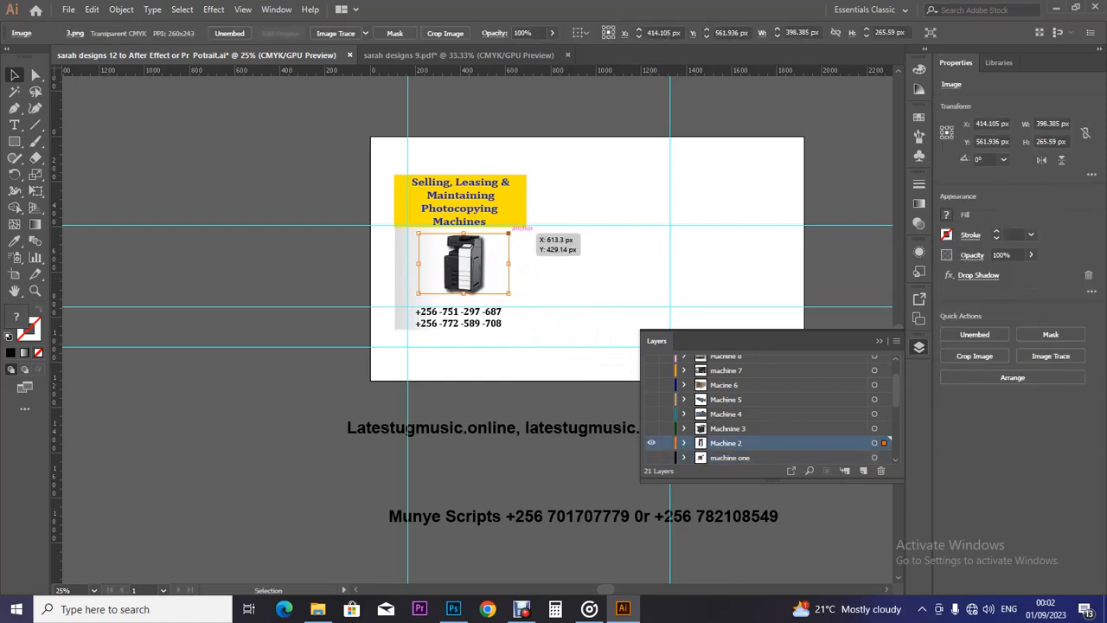
Resize the Machine 2 photocopier to about 525.4 × 367.5 px, reaching down to the phone numbers.
left_click_drag(510, 232, 517, 227)
left_click_drag(517, 300, 517, 302)
left_click_drag(518, 304, 519, 310)
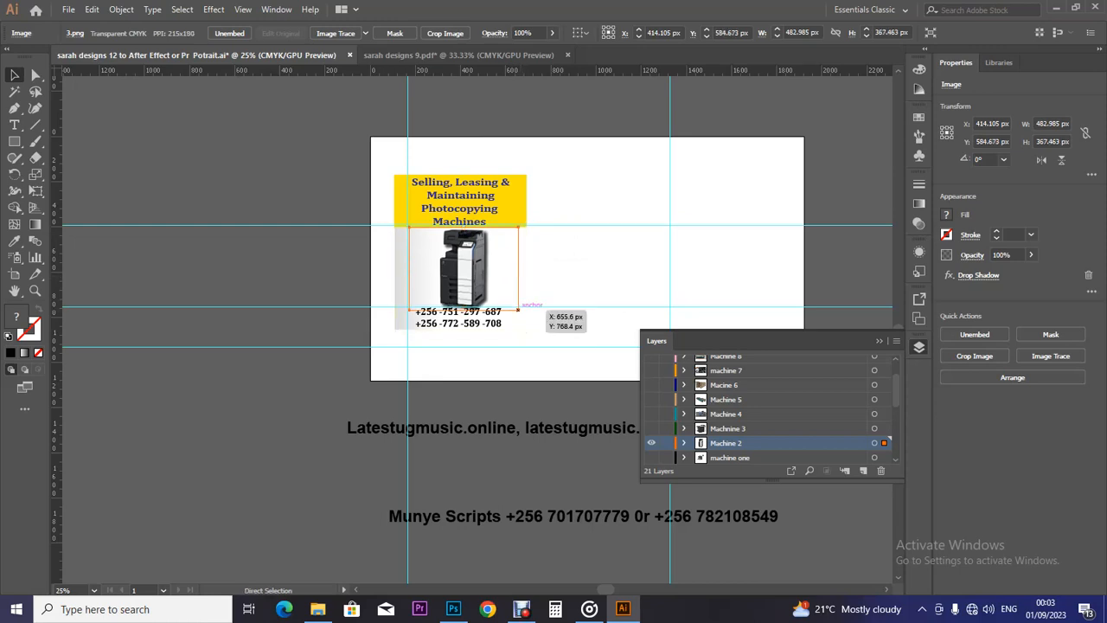
key("ctrl+equal")
key("ctrl+equal")
key("Up")
key("Up")
key("Up")
key("Up")
left_click_drag(581, 321, 592, 320)
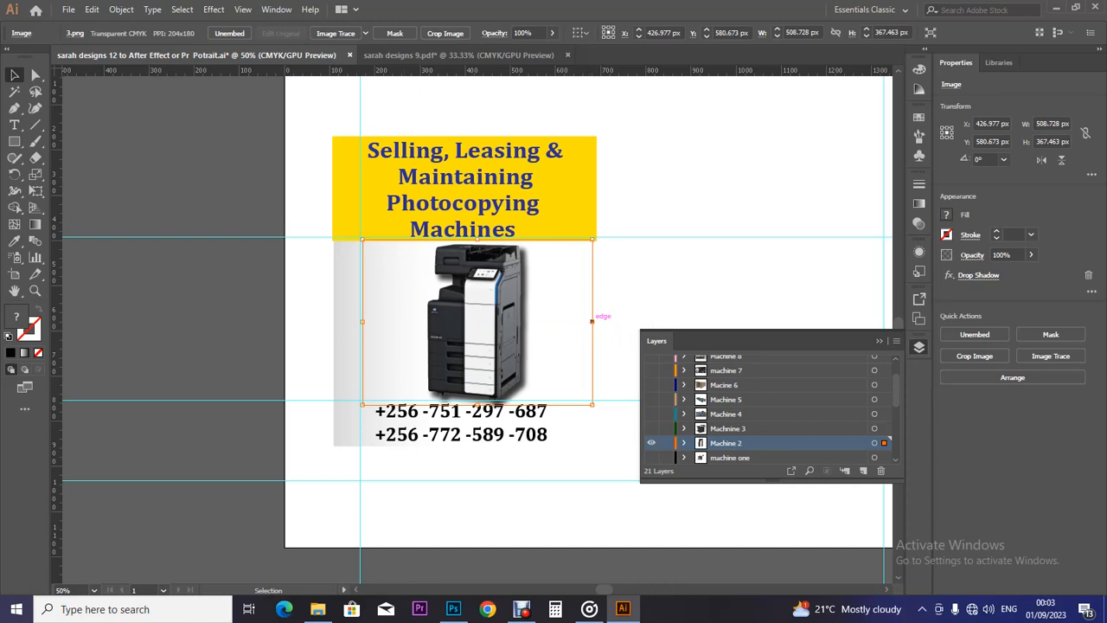
left_click_drag(363, 321, 354, 321)
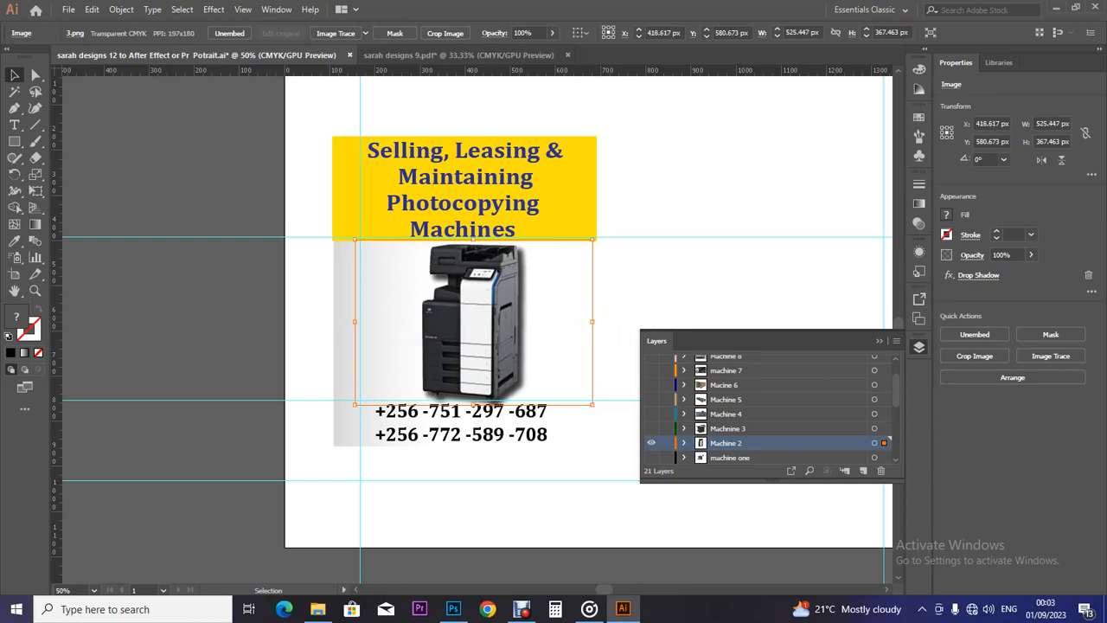
left_click_drag(472, 251, 467, 251)
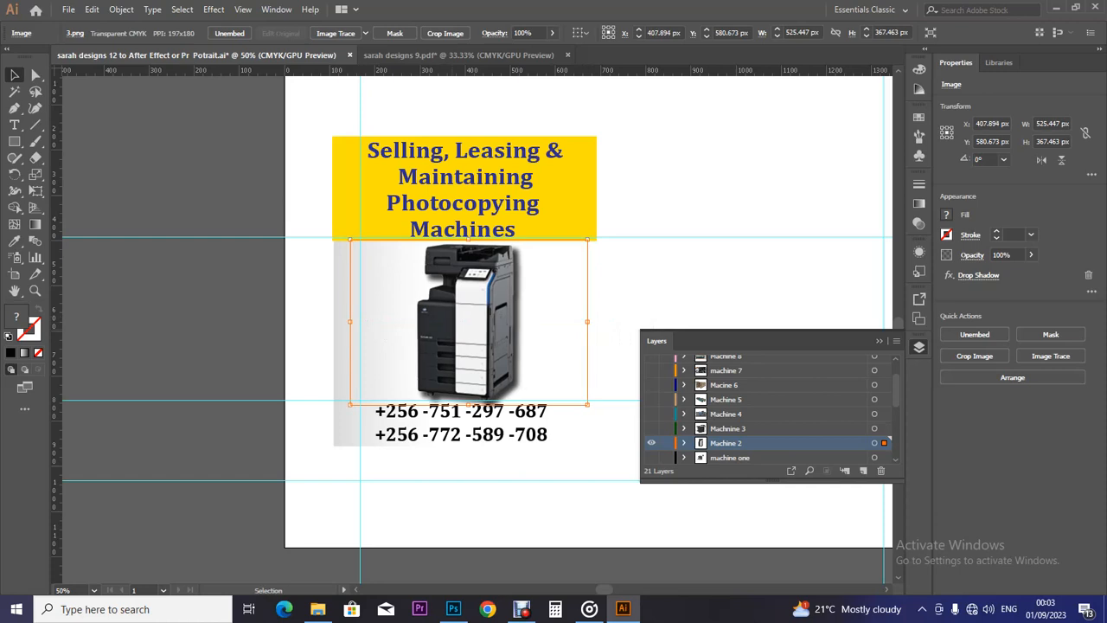
left_click(619, 332)
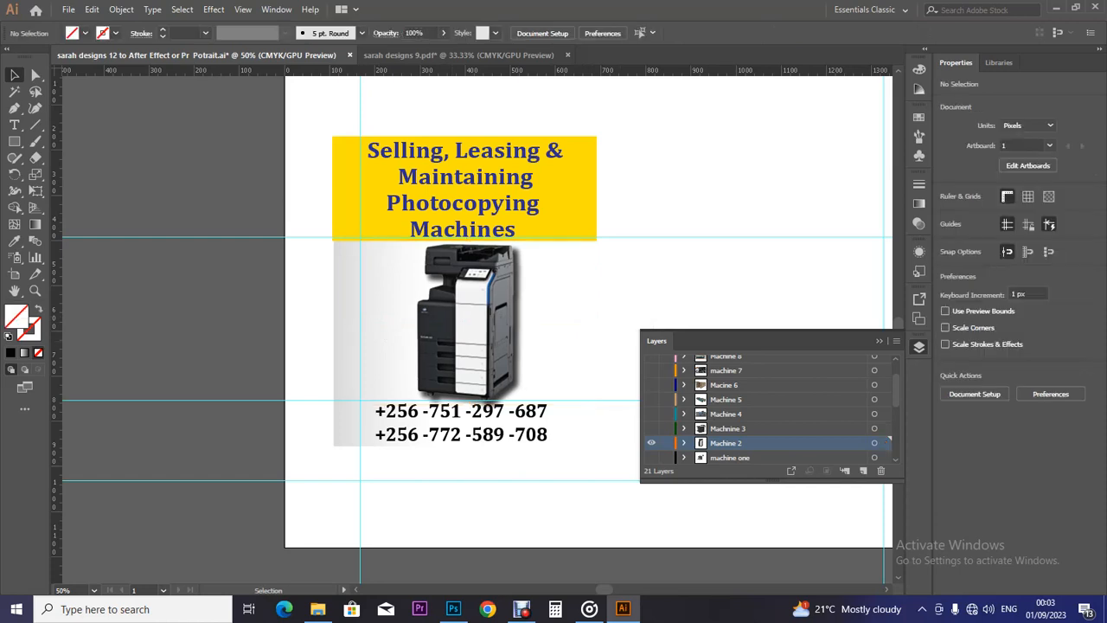
key("ctrl+minus")
key("ctrl+minus")
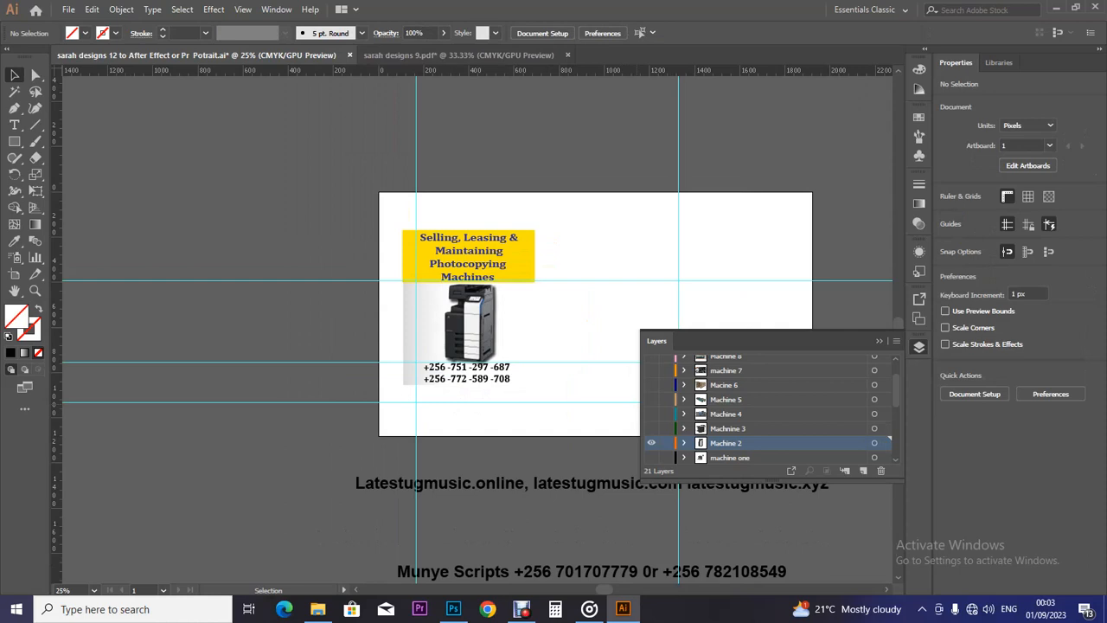
Toggle Machine 2 and the third machine layer on and off to compare the copier images.
left_click(651, 442)
left_click(651, 442)
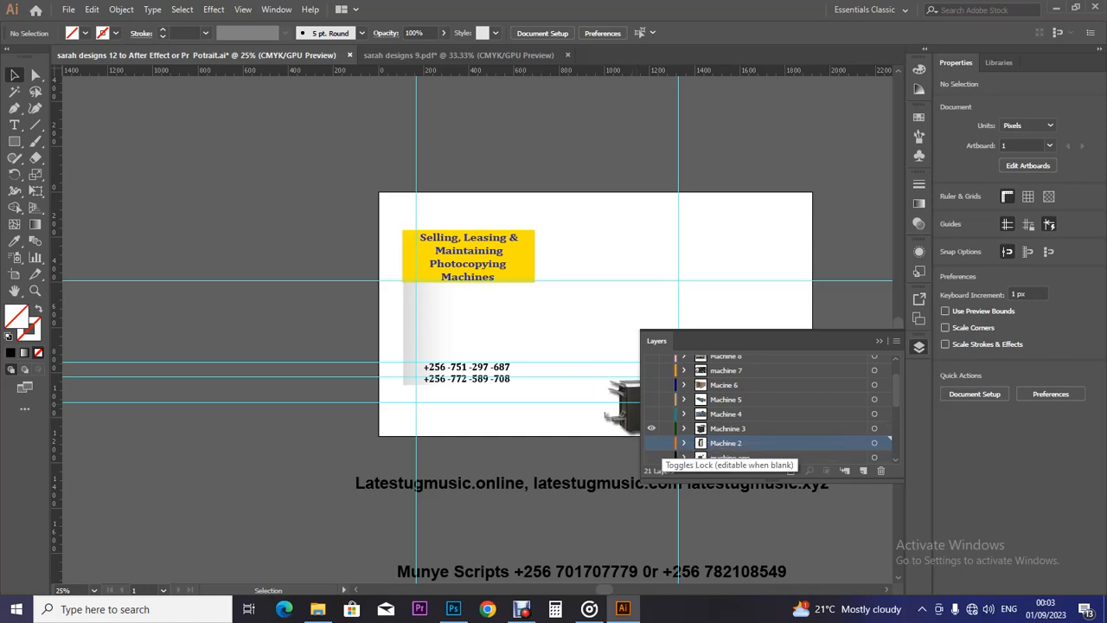
left_click(652, 428)
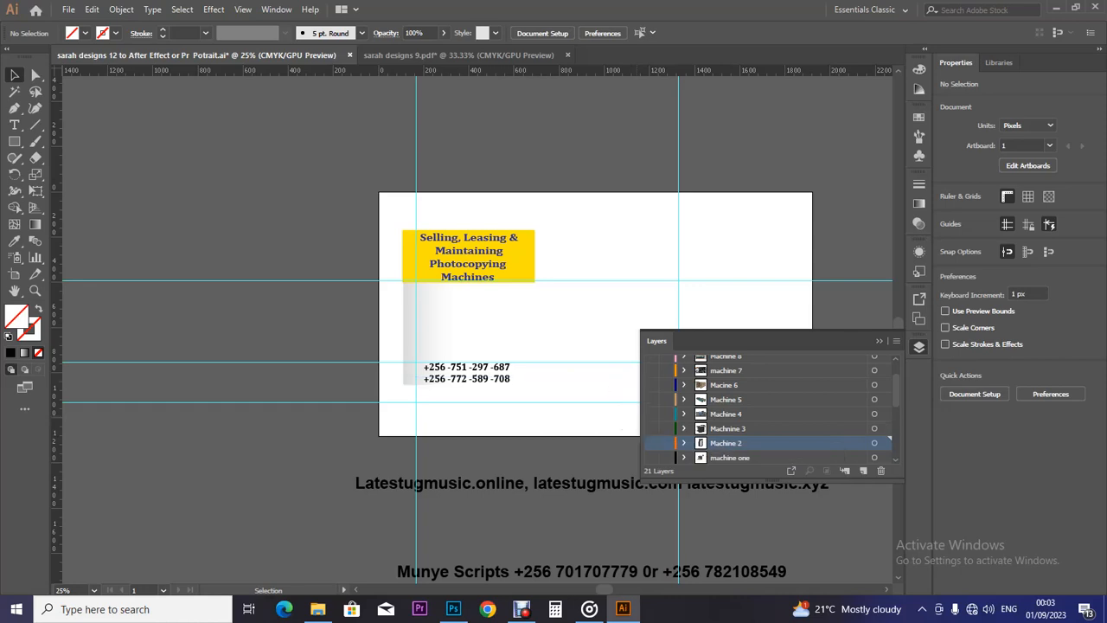
left_click(651, 442)
left_click(651, 442)
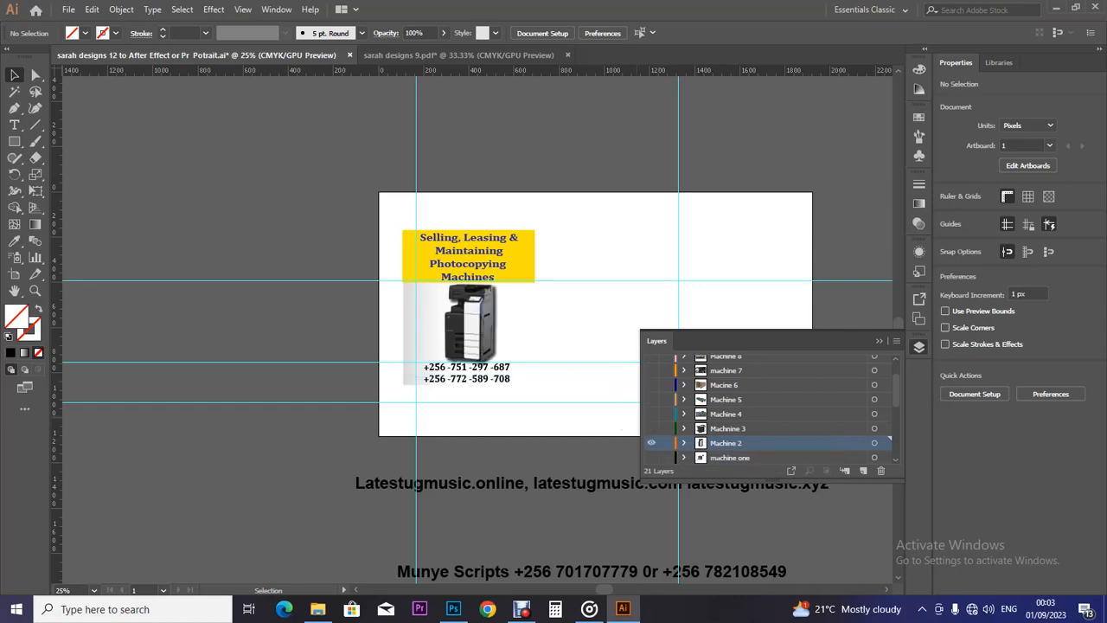
Narrow the Layers list, hide Machine 2, and reveal the third machine layer's photocopier.
left_click_drag(641, 398, 743, 398)
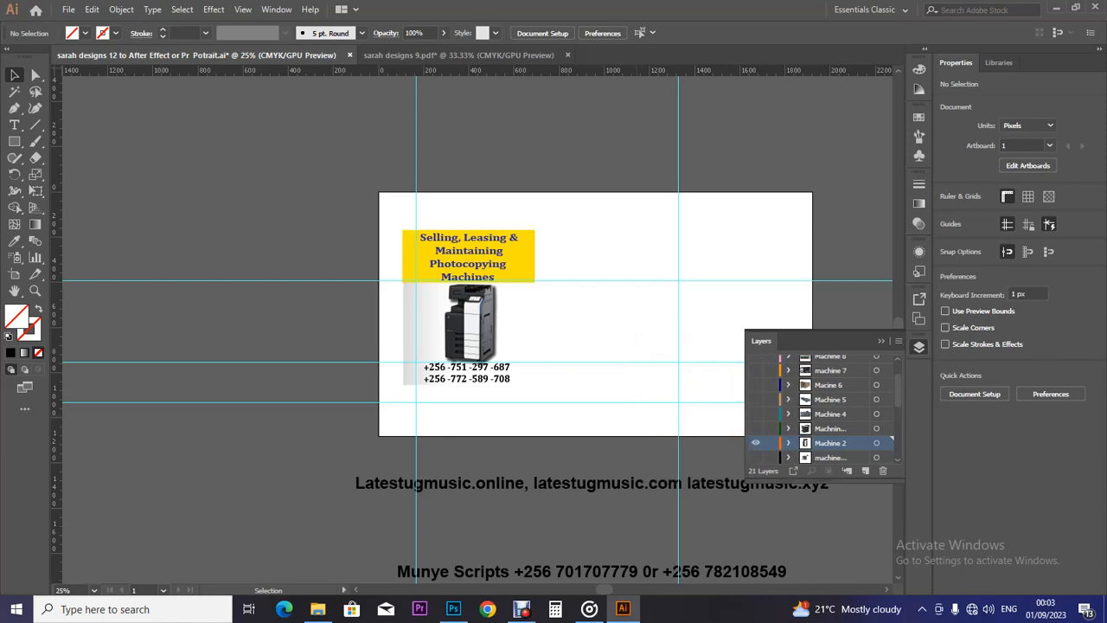
left_click(757, 443)
left_click(757, 443)
left_click(757, 443)
left_click(757, 442)
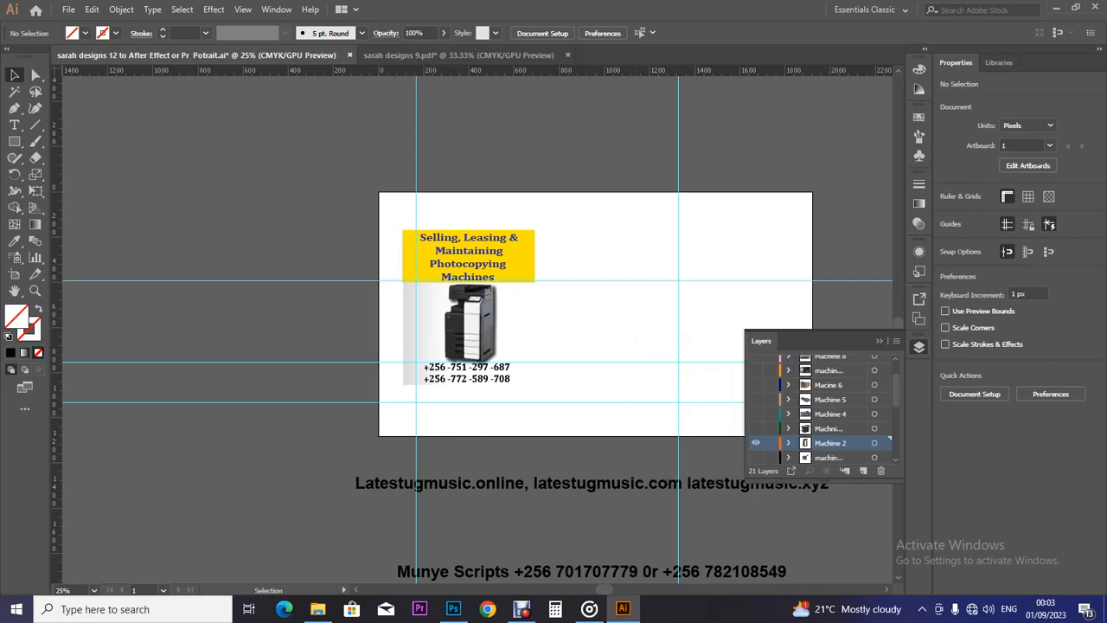
left_click(756, 442)
left_click(755, 428)
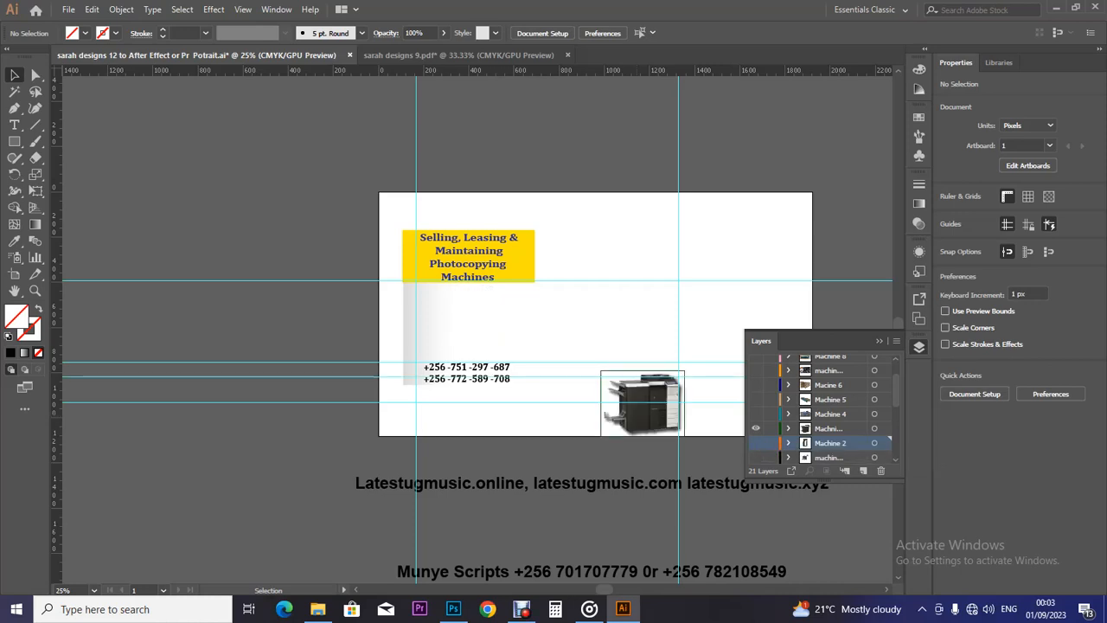
Move the third photocopier under the yellow title box and enlarge it from its top-right corner.
left_click_drag(657, 402, 486, 313)
key("ctrl+plus")
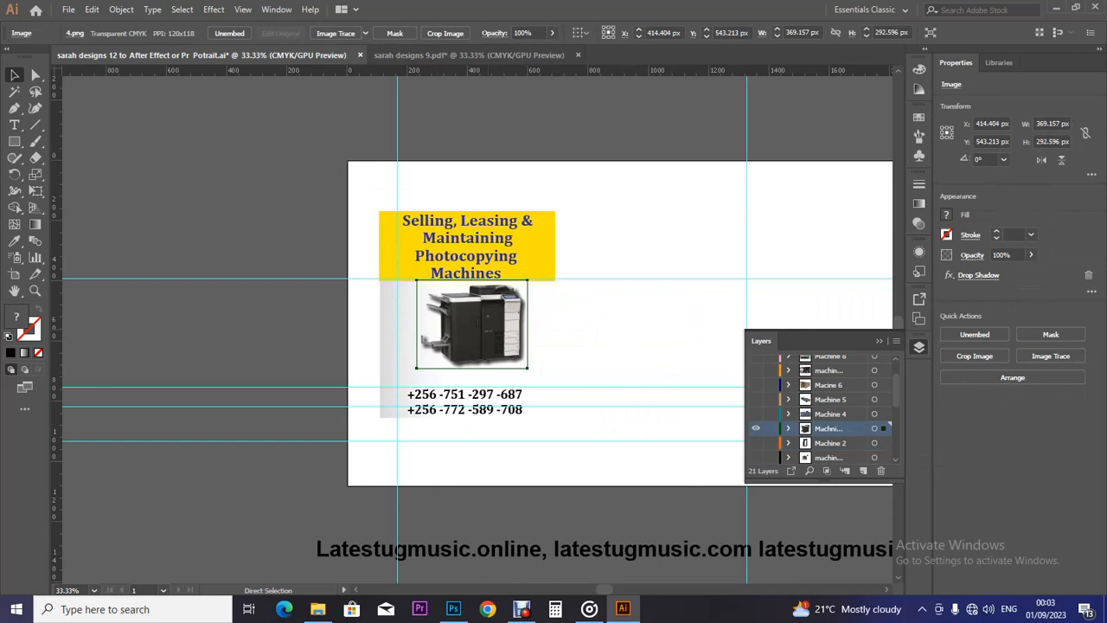
key("ctrl+plus")
key("ctrl+plus")
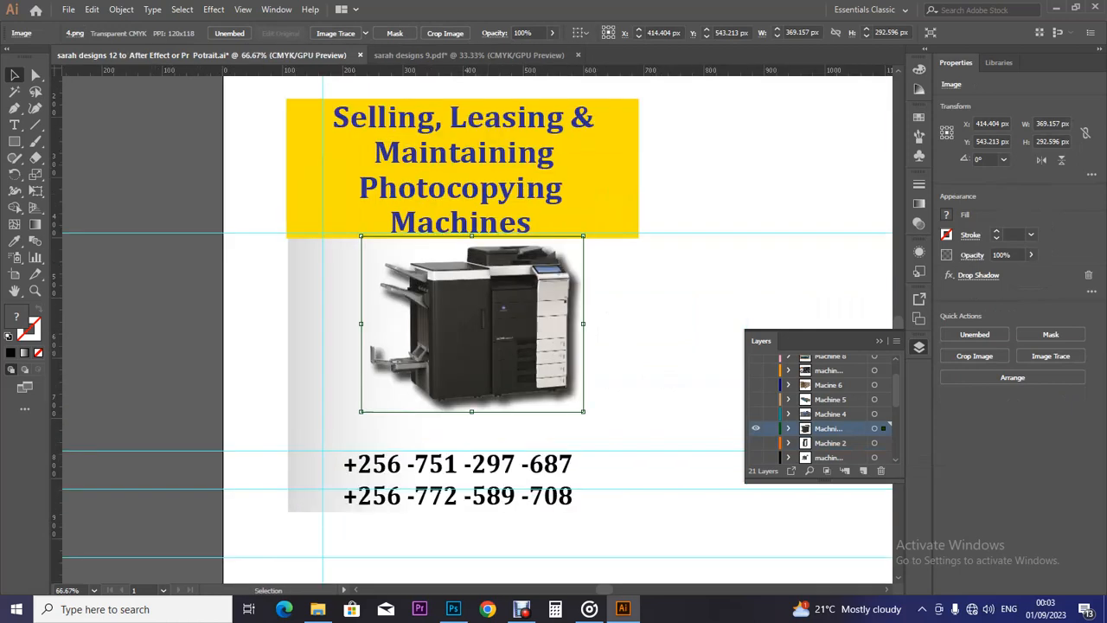
left_click_drag(584, 235, 608, 217)
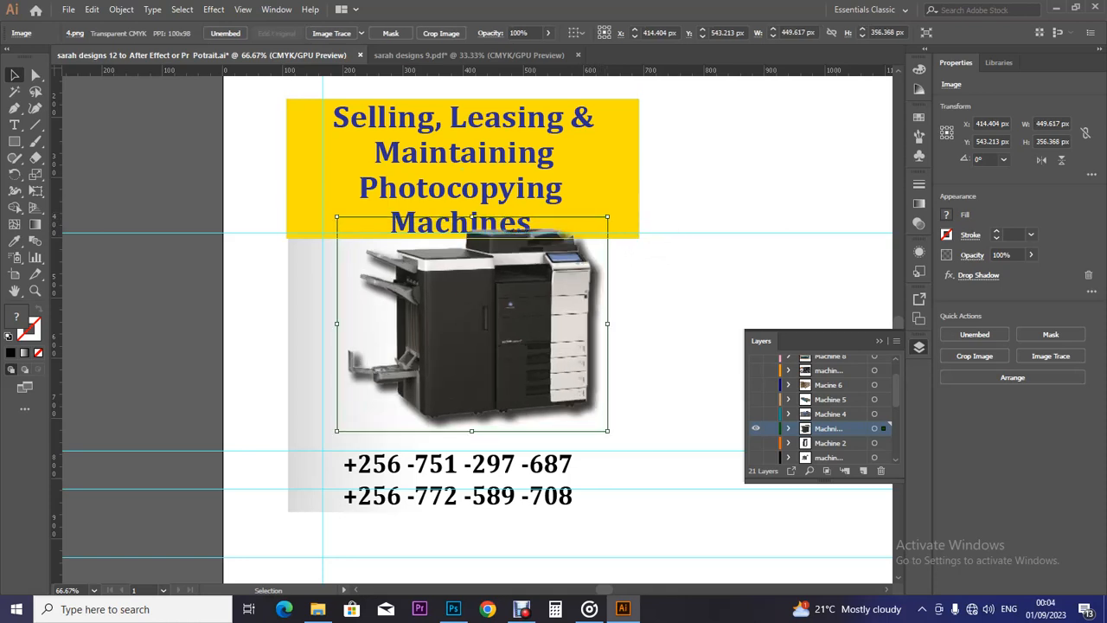
left_click_drag(526, 257, 517, 270)
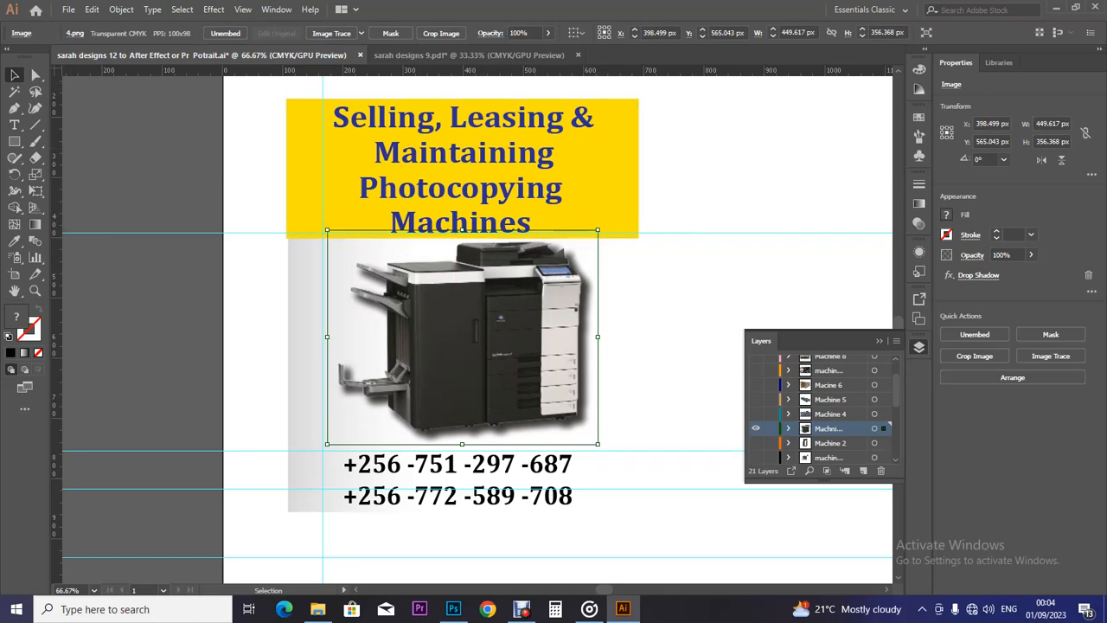
Stretch the photocopier down toward the phone numbers and adjust its width and corner size.
key("t")
mouse_move(604, 589)
left_mouse_down()
mouse_move(613, 589)
mouse_move(603, 589)
left_mouse_up()
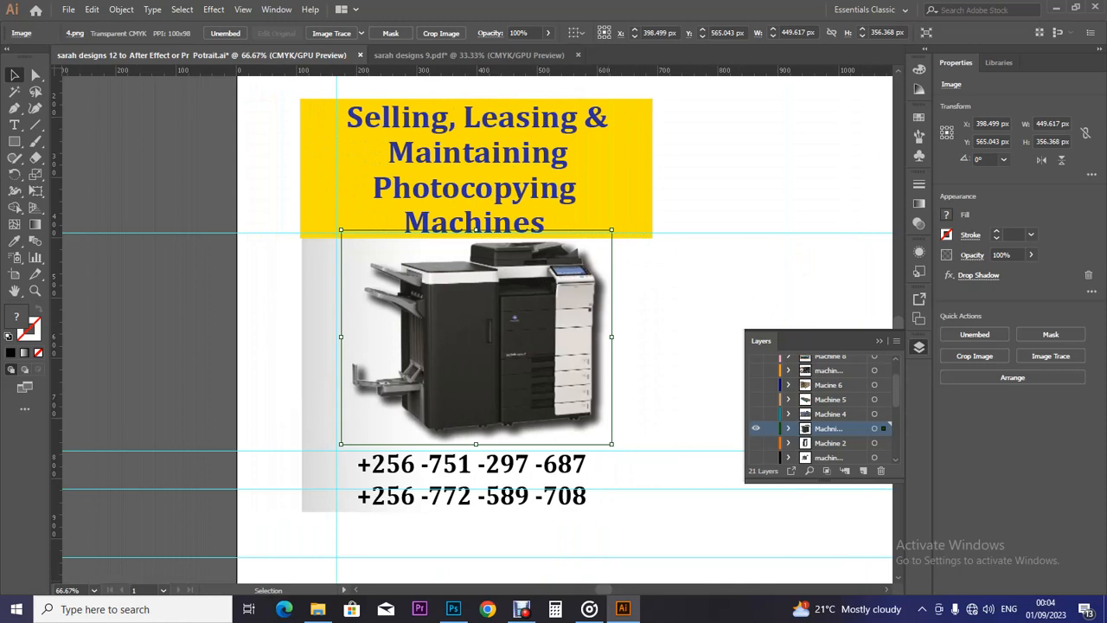
mouse_move(898, 322)
left_mouse_down()
mouse_move(898, 286)
mouse_move(898, 322)
left_mouse_up()
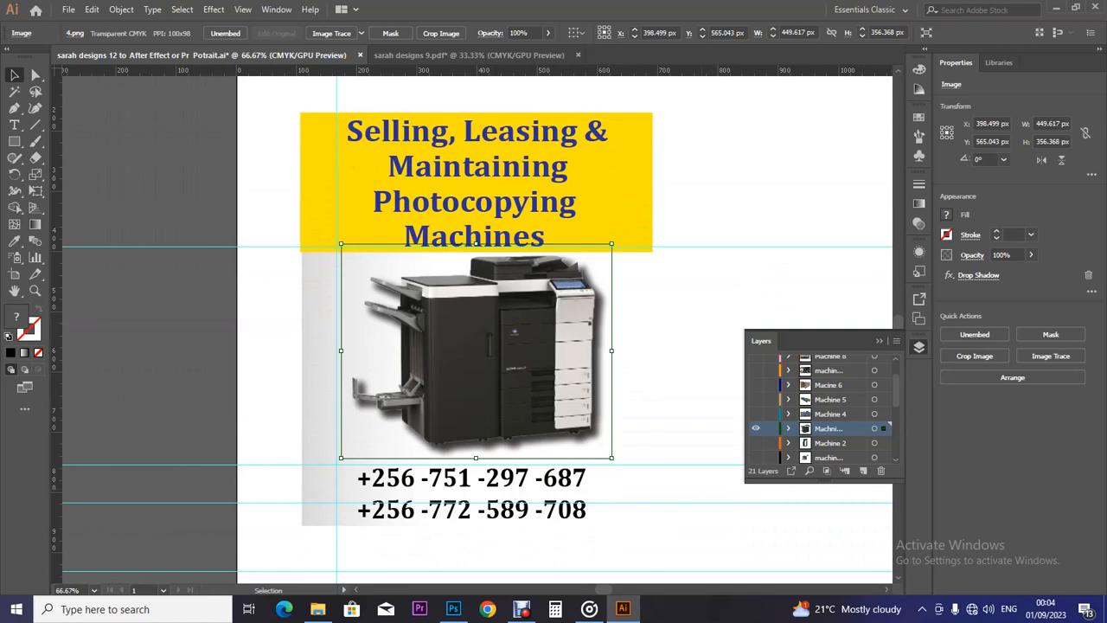
mouse_move(604, 589)
left_mouse_down()
mouse_move(628, 589)
mouse_move(601, 589)
left_mouse_up()
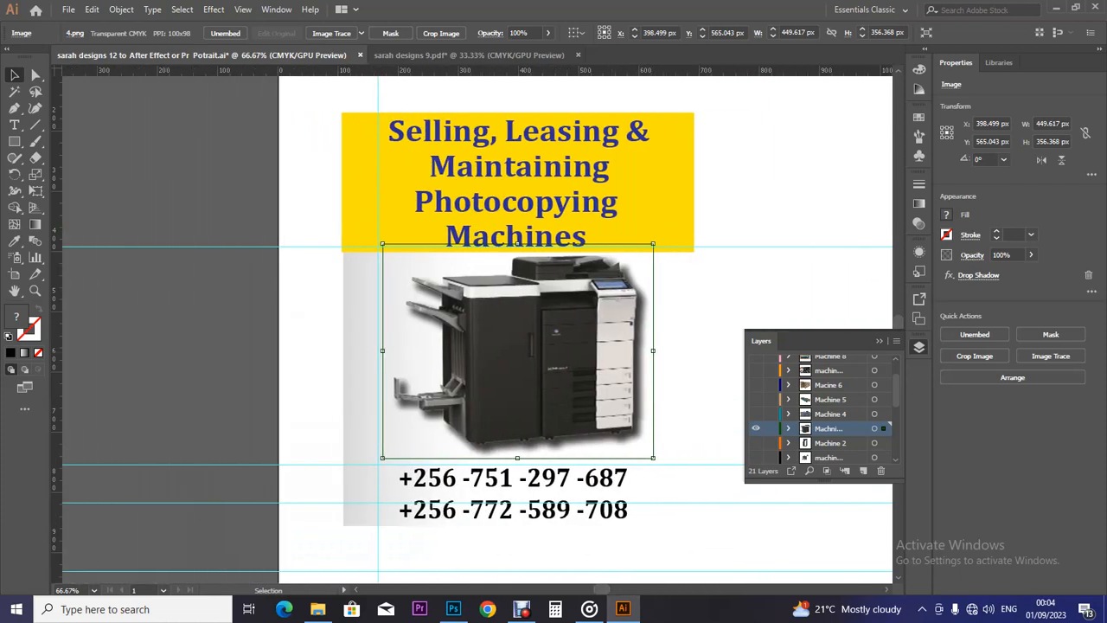
left_click_drag(517, 457, 518, 463)
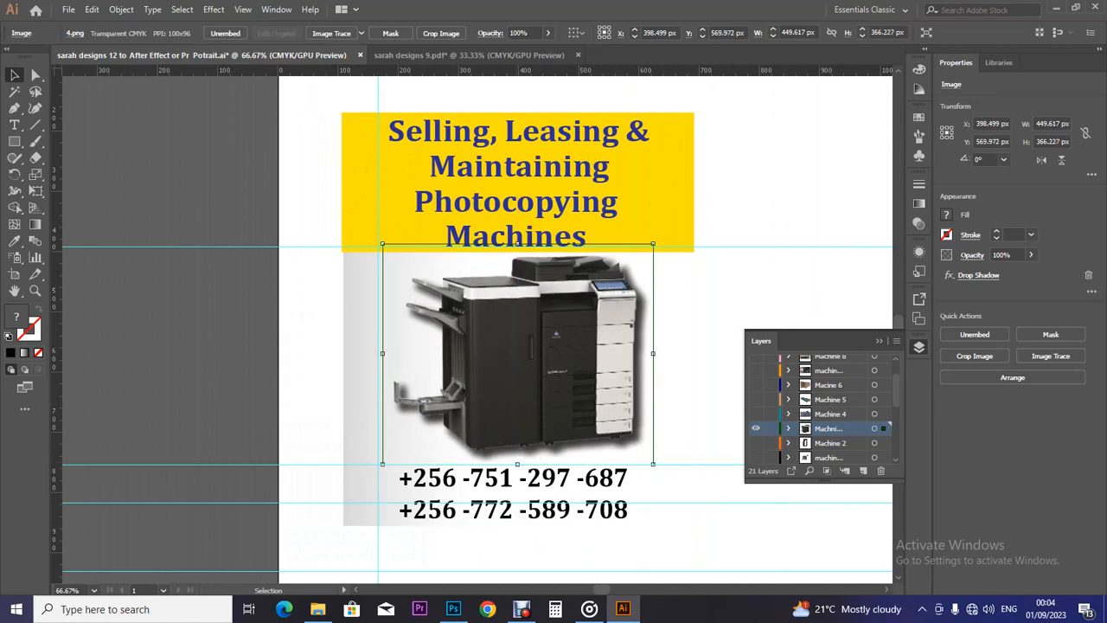
left_click_drag(383, 353, 369, 352)
left_click_drag(653, 353, 645, 353)
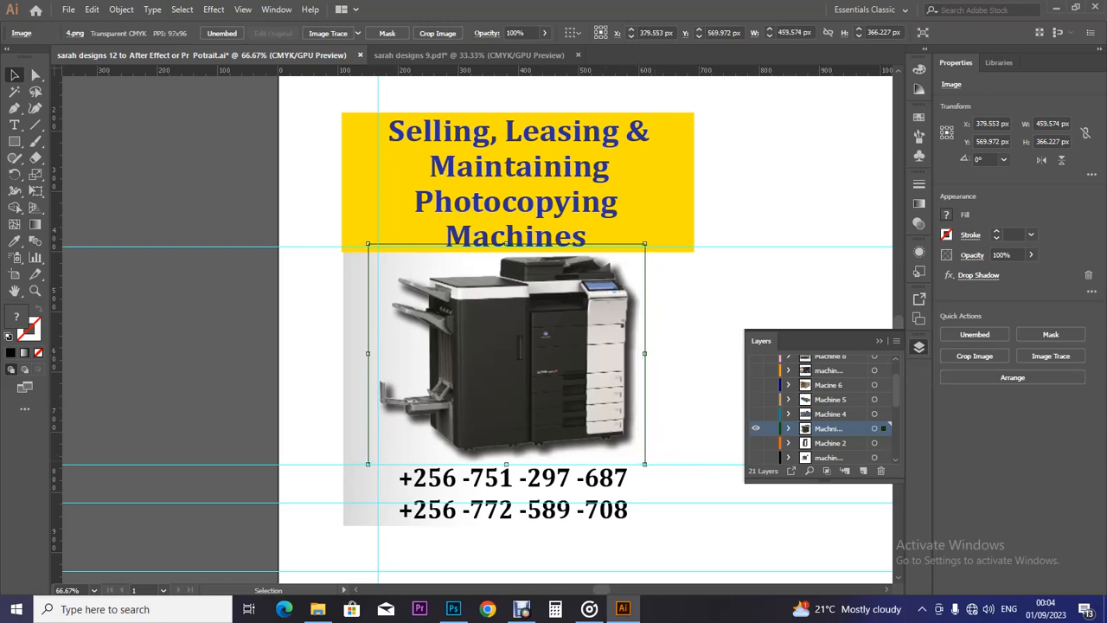
left_click_drag(644, 463, 651, 467)
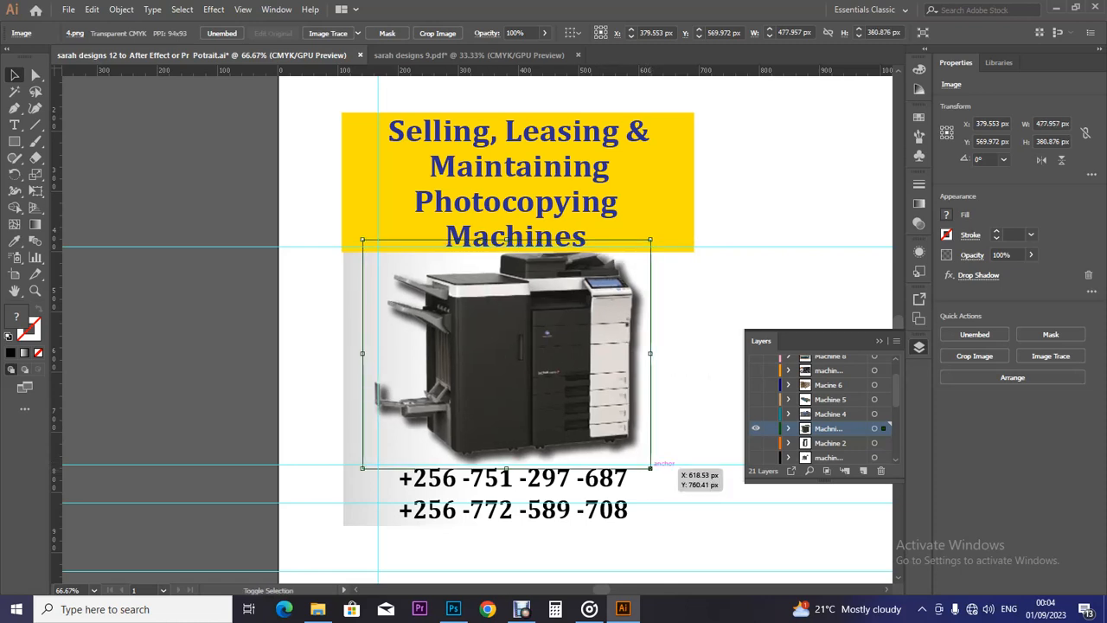
left_click_drag(651, 467, 655, 472)
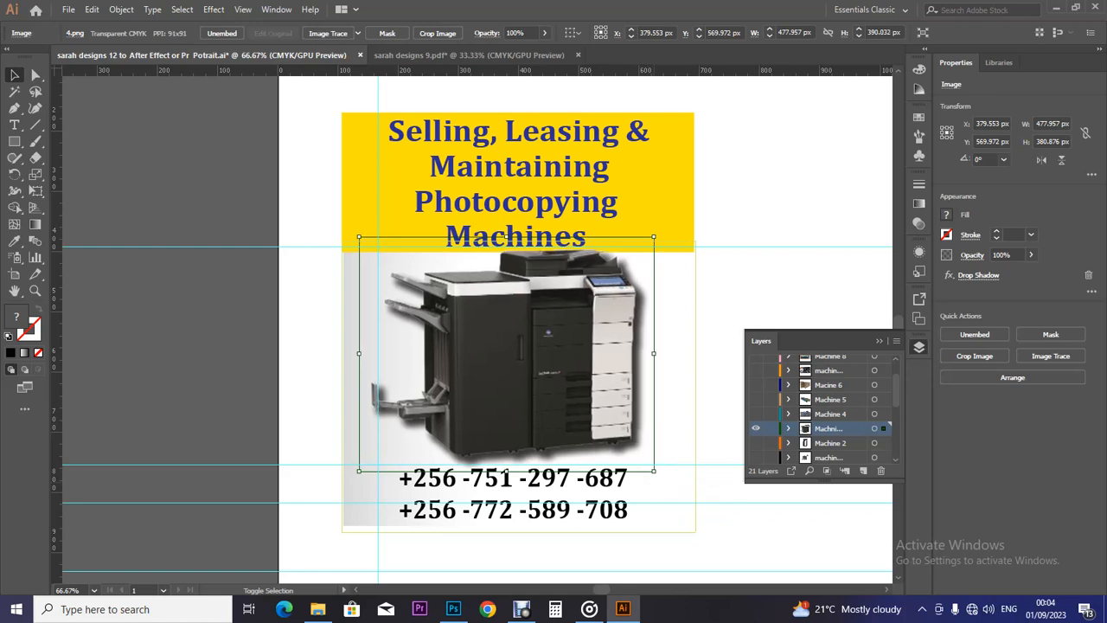
Nudge the photocopier down slightly, then hide the black-and-white copier layer.
key("Down")
key("Down")
key("Down")
key("Down")
key("Down")
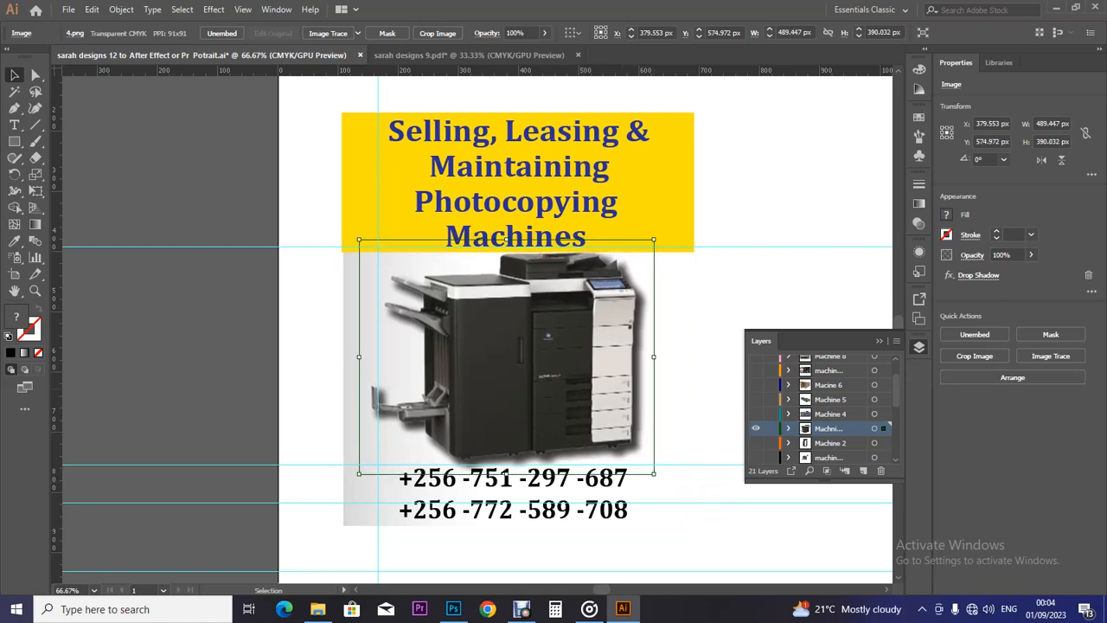
left_click(673, 432)
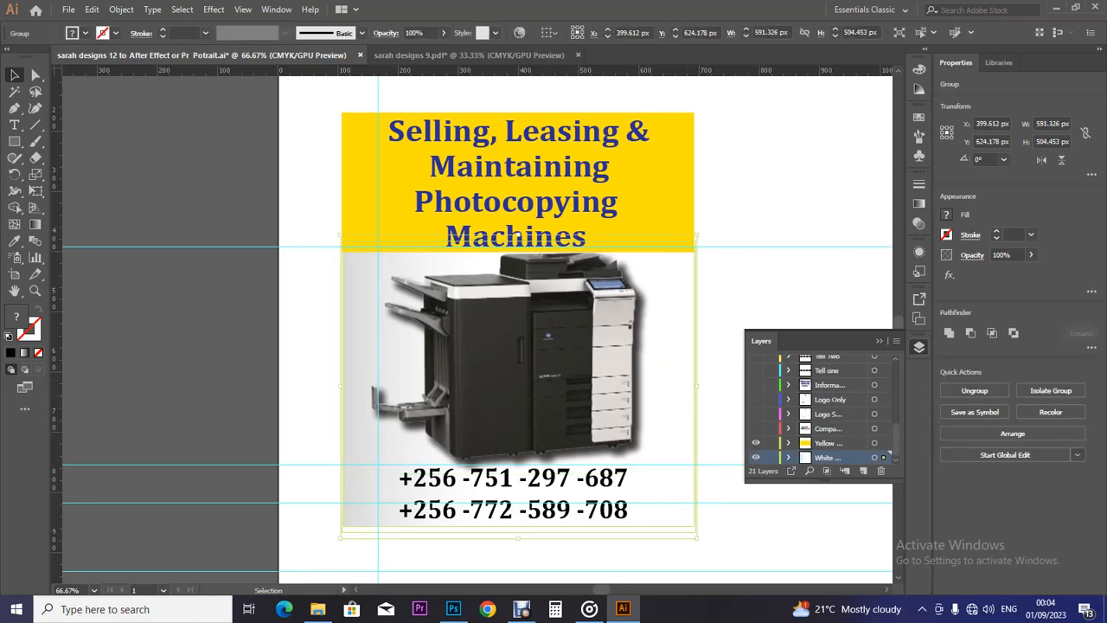
left_click(519, 372)
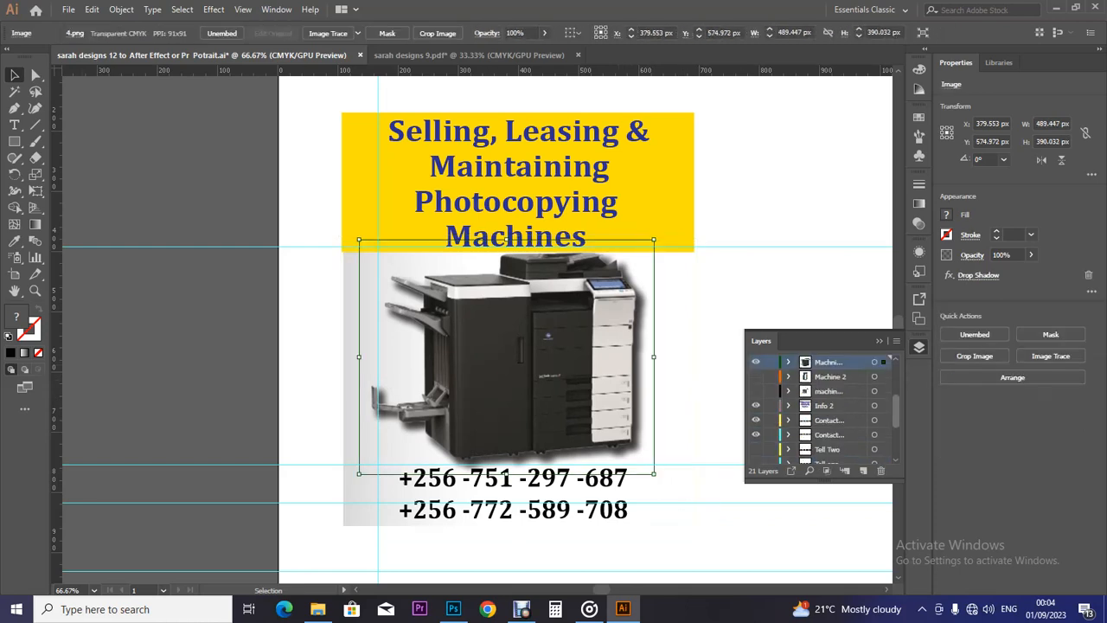
scroll(821, 407, "up", 3)
scroll(822, 407, "down", 1)
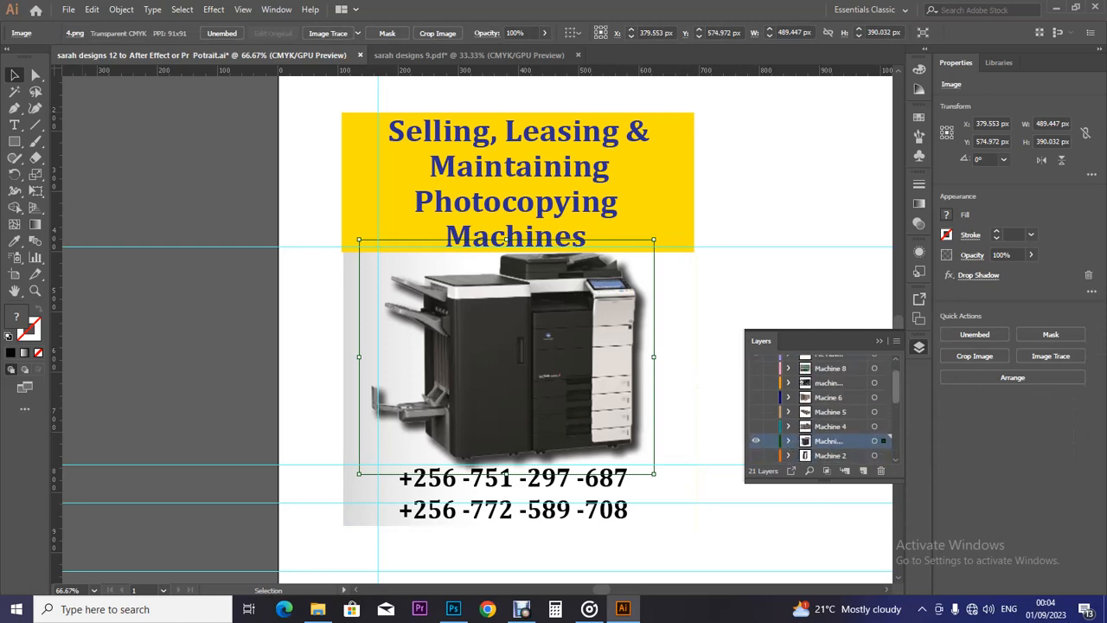
left_click(755, 429)
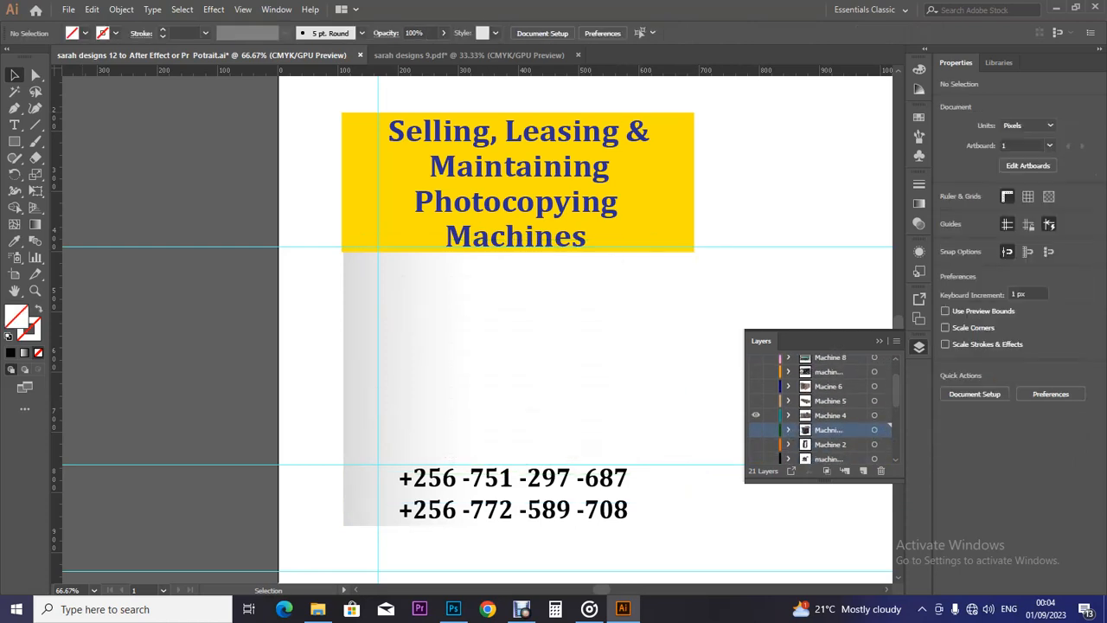
Show Machine 4, move the blue-grey copier onto the white panel, and enlarge it to about 554 px square.
left_click(755, 416)
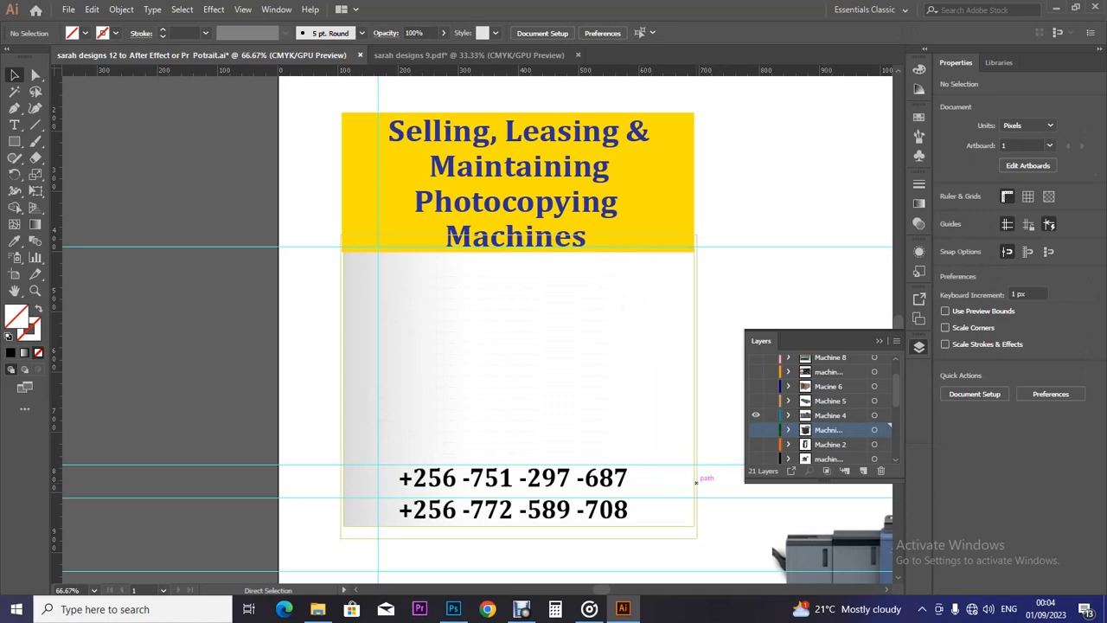
key("ctrl+minus")
key("ctrl+minus")
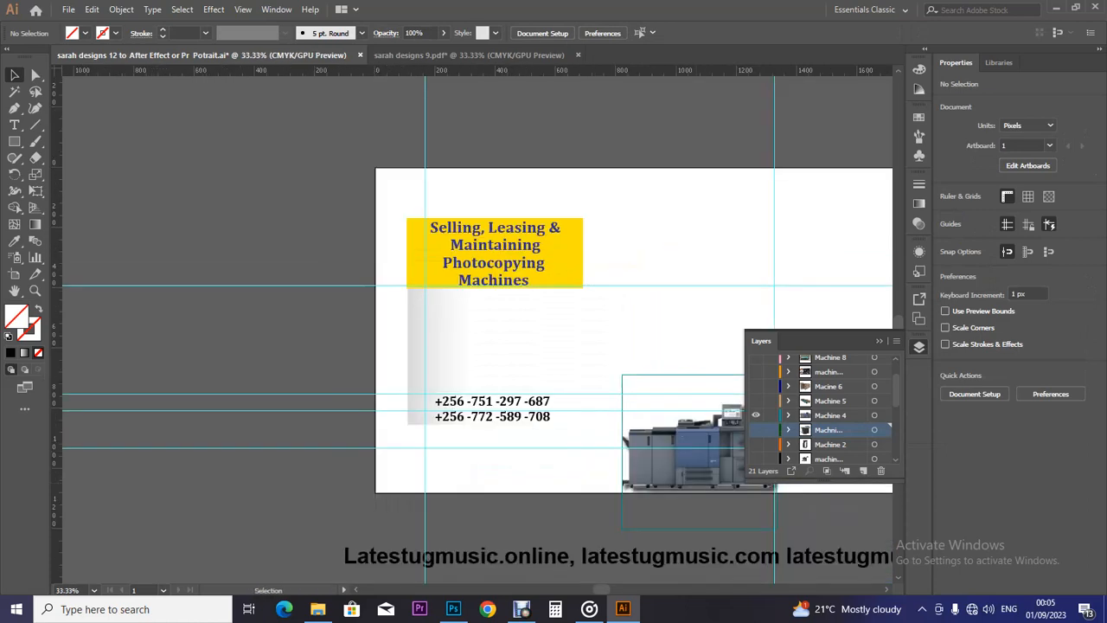
left_click_drag(692, 450, 535, 330)
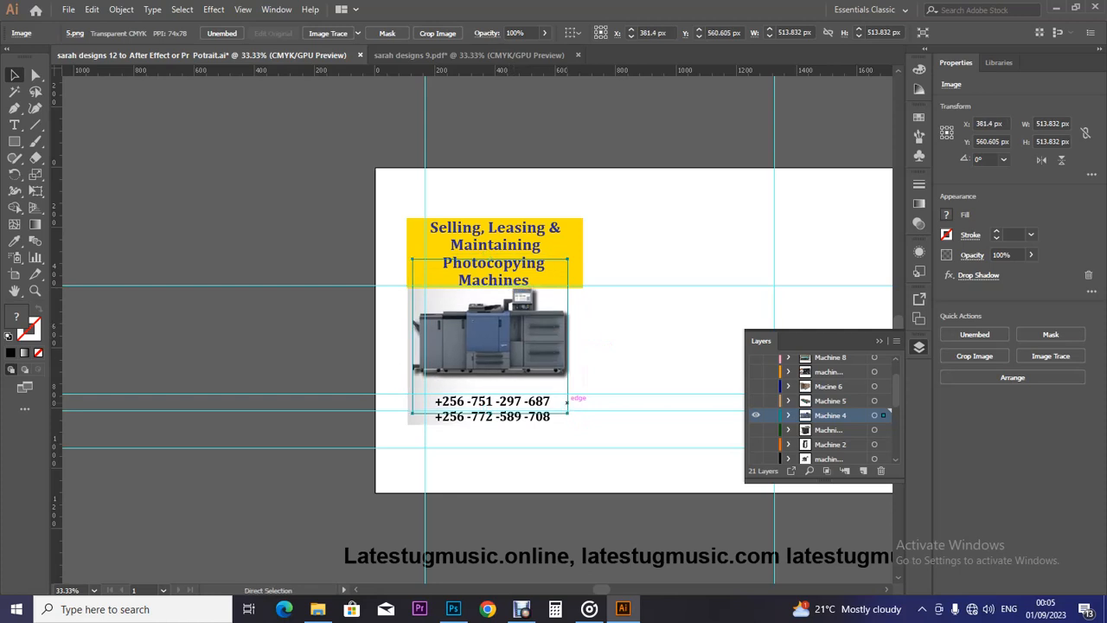
key("ctrl+equal")
key("ctrl+equal")
key("v")
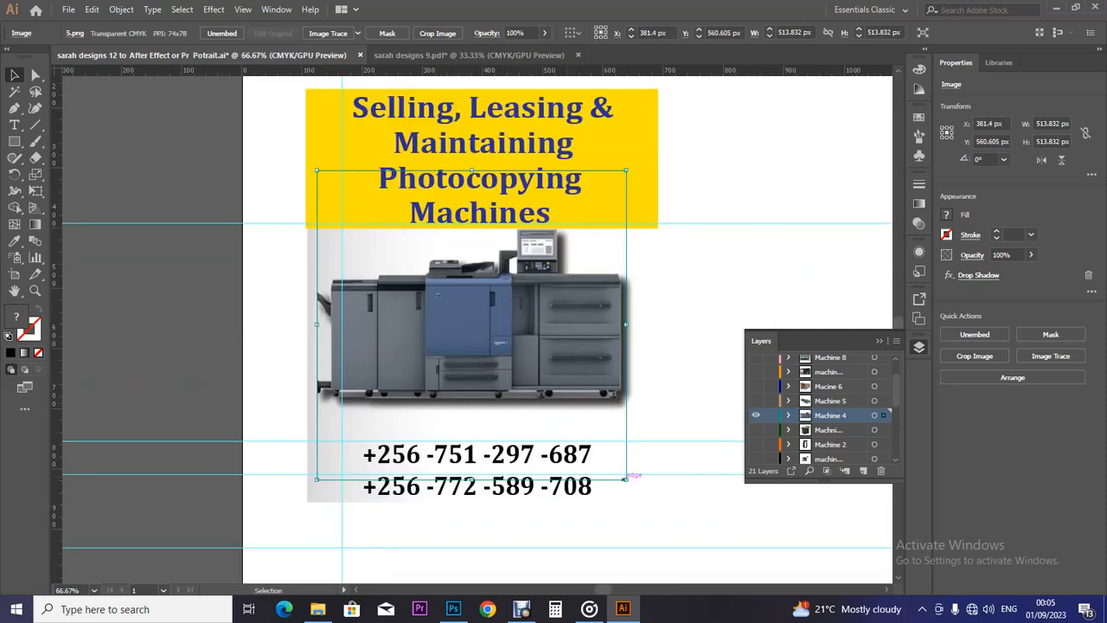
left_click_drag(625, 477, 660, 512)
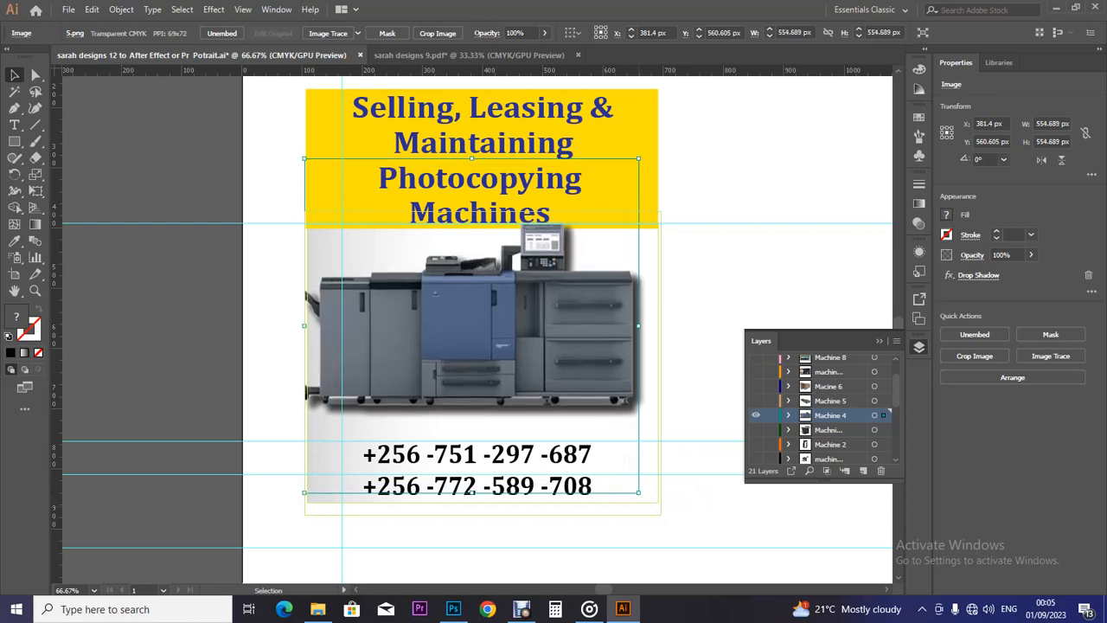
Nudge the copier down one step and right three steps, then check the white background panel.
key("Down")
key("Down")
key("Down")
key("Down")
key("Down")
key("Down")
key("Down")
key("Down")
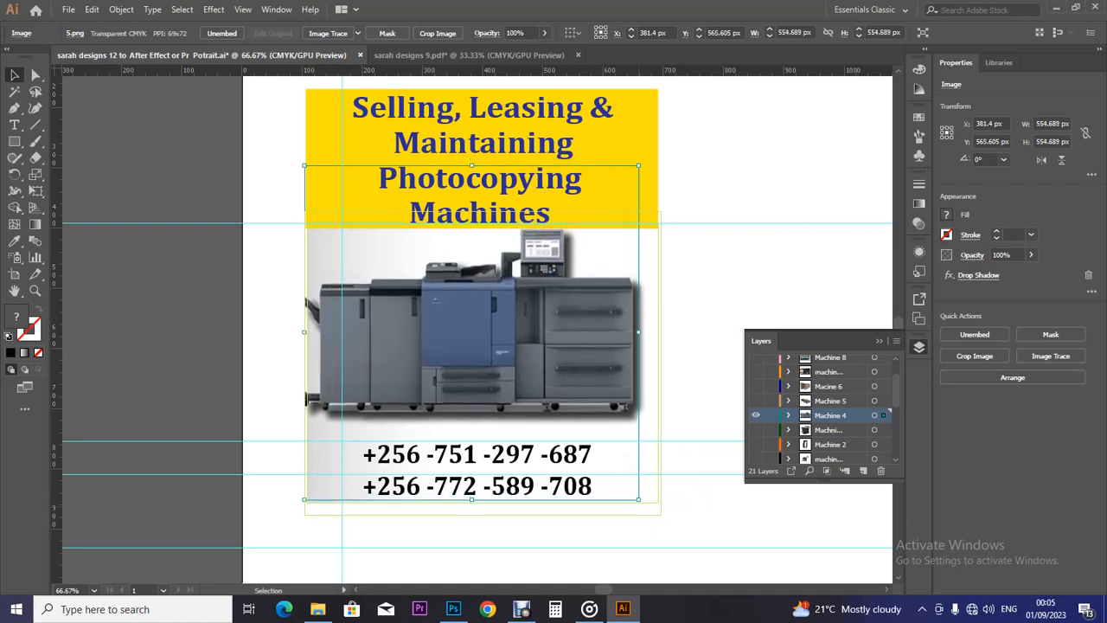
key("Right")
key("Right")
key("Right")
key("Right")
key("Right")
key("Right")
key("Right")
key("Right")
key("Right")
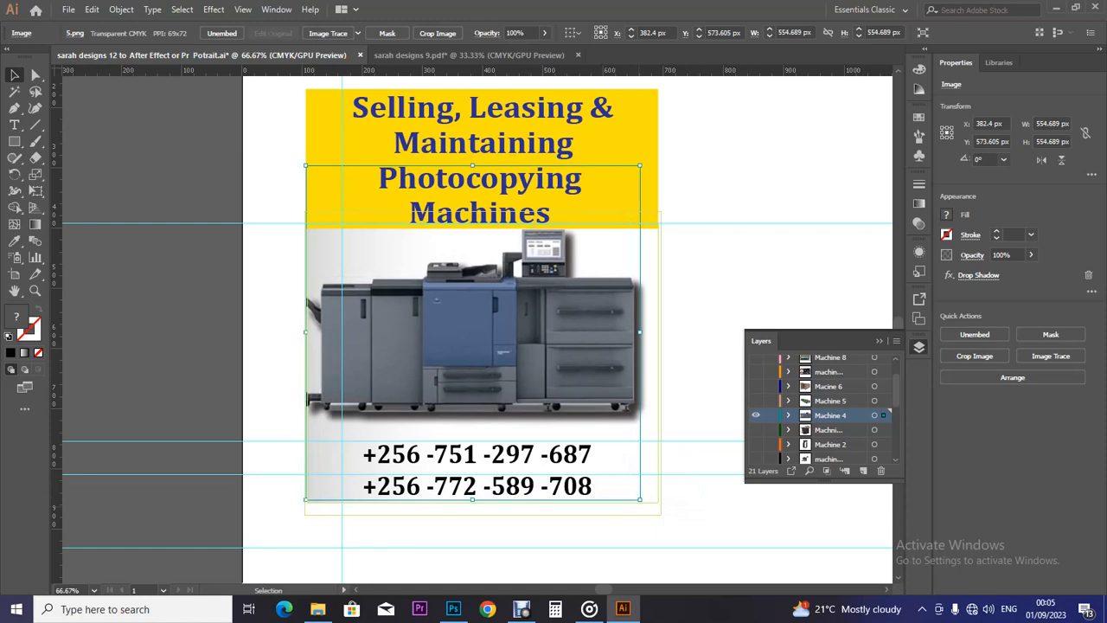
key("Right")
key("Right")
key("Right")
key("Right")
key("Right")
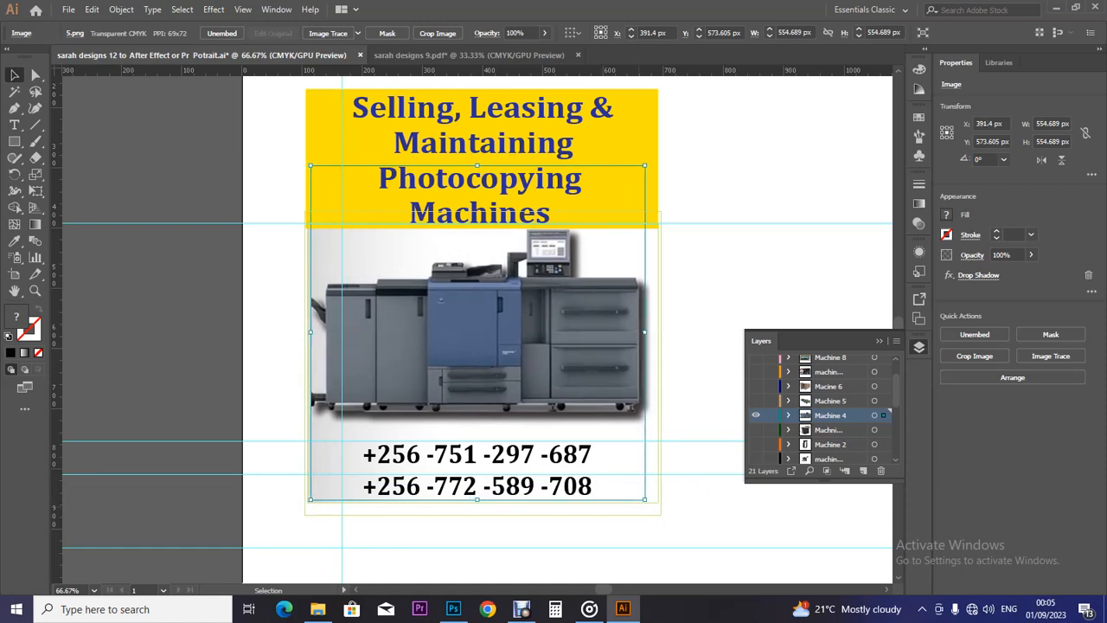
key("Right")
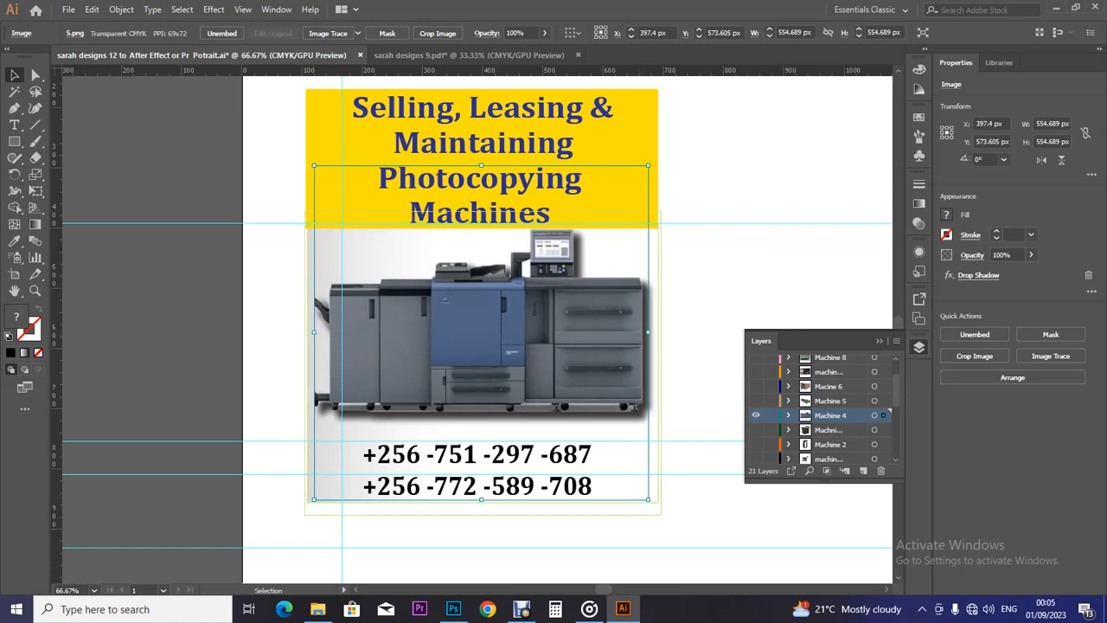
key("ctrl+equal")
key("ctrl+equal")
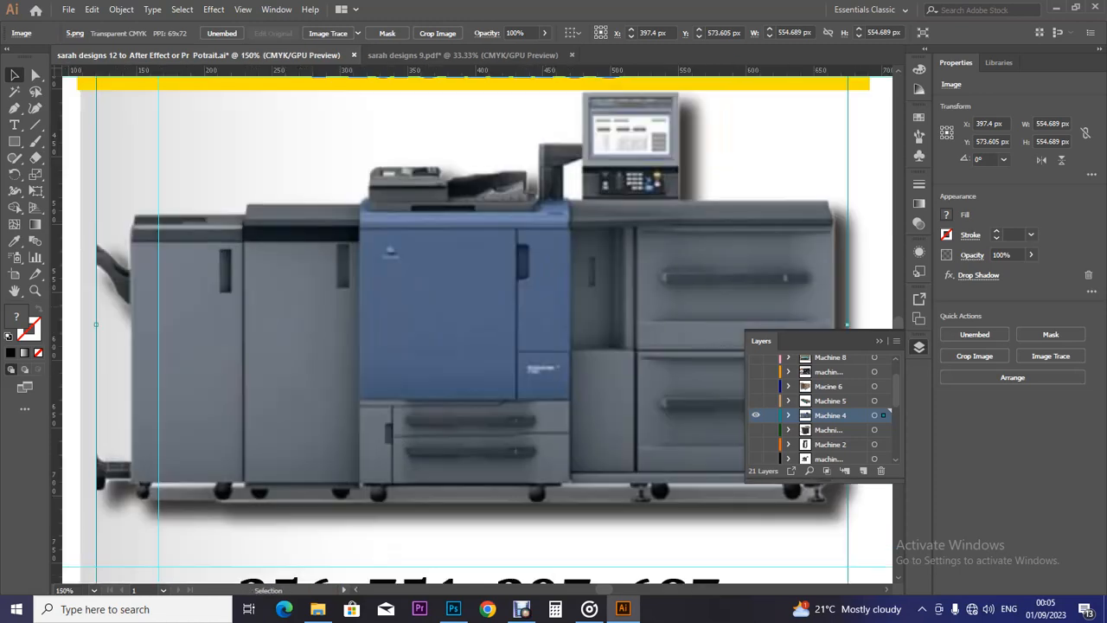
scroll(477, 329, "left", 8)
left_click(217, 366)
left_click_drag(207, 392, 202, 391)
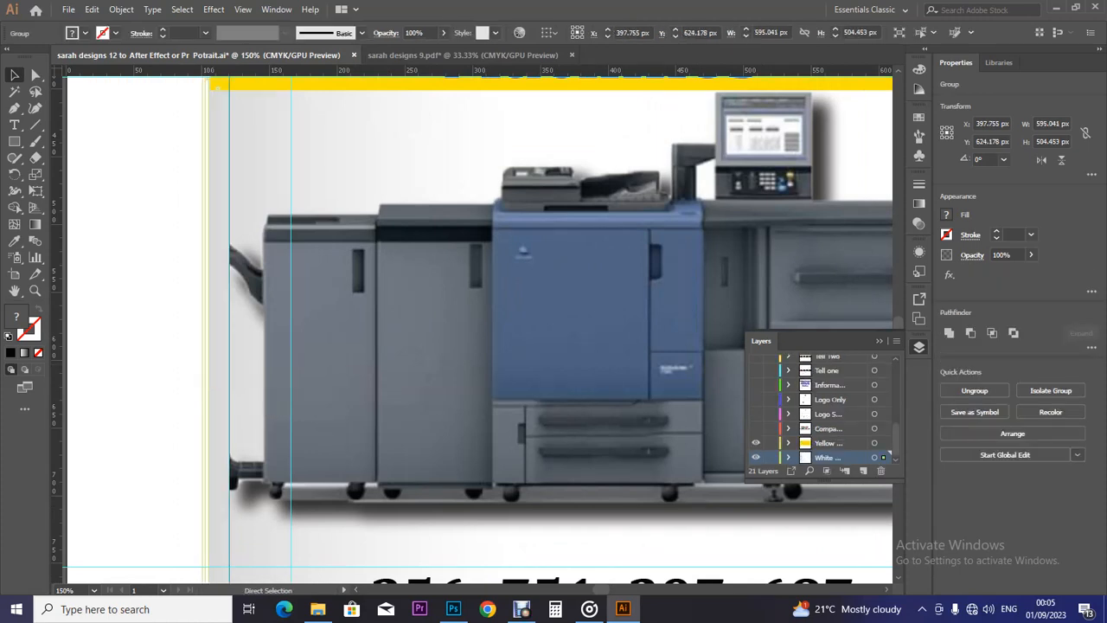
Reselect the copier and nudge it further down and slightly left in the panel.
key("ctrl+0")
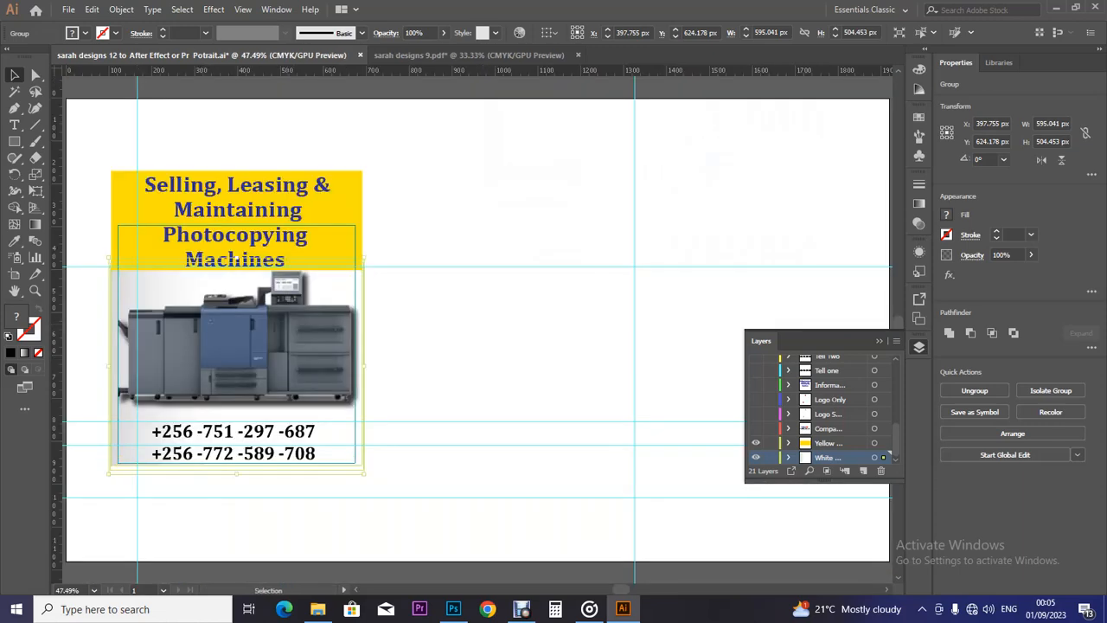
left_click(235, 337)
key("ctrl+plus")
key("ctrl+plus")
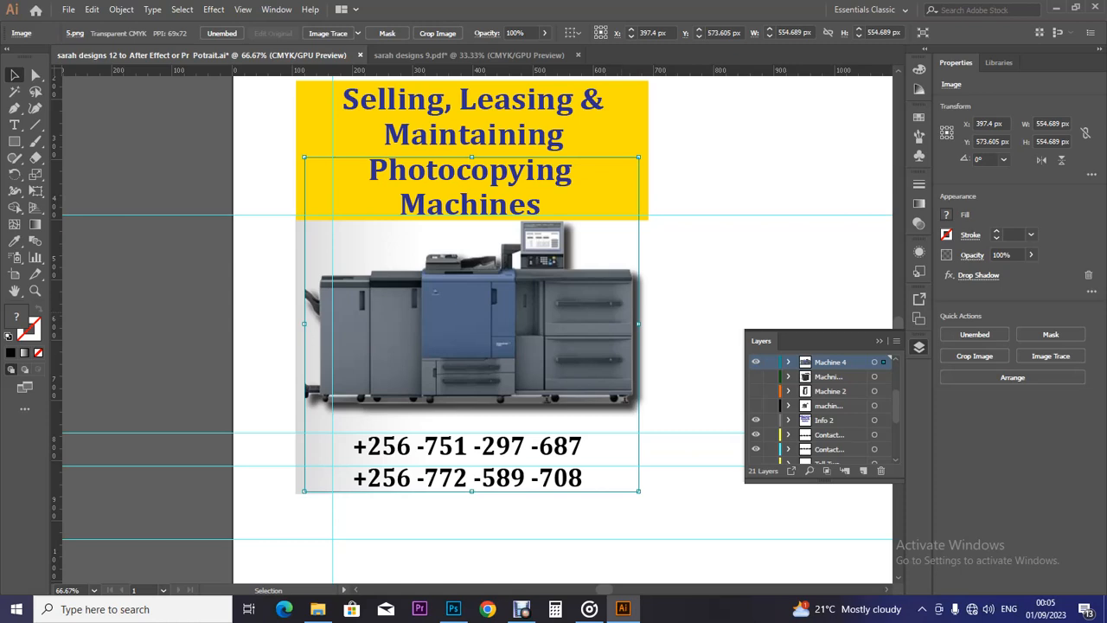
key("Down")
key("Down")
key("Down")
key("Down")
key("Down")
key("Down")
key("Down")
key("Down")
key("Down")
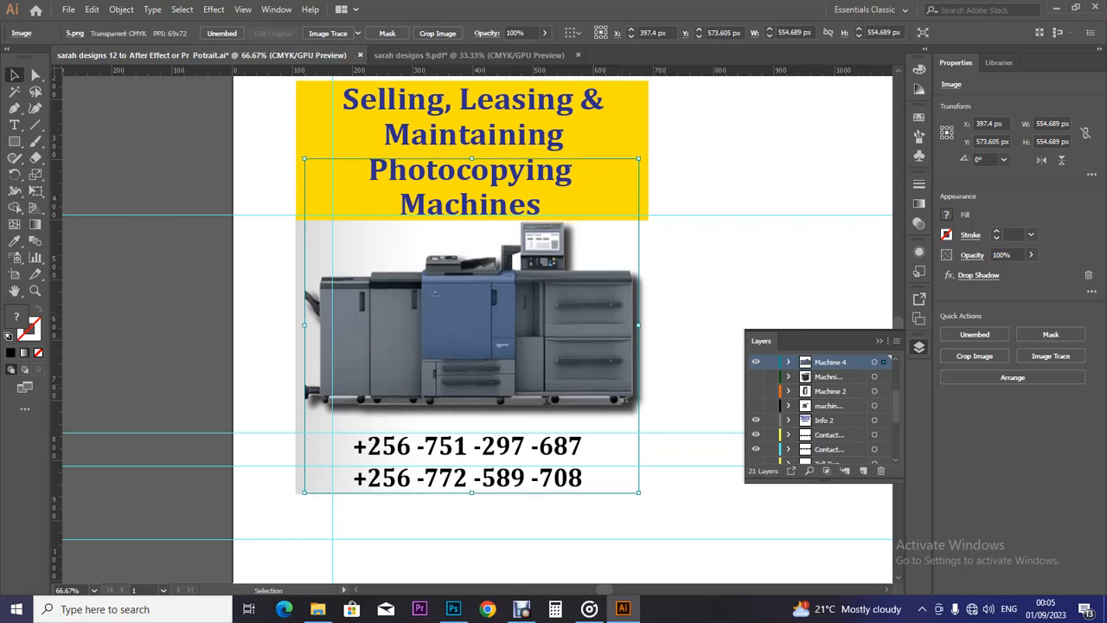
key("shift+Down")
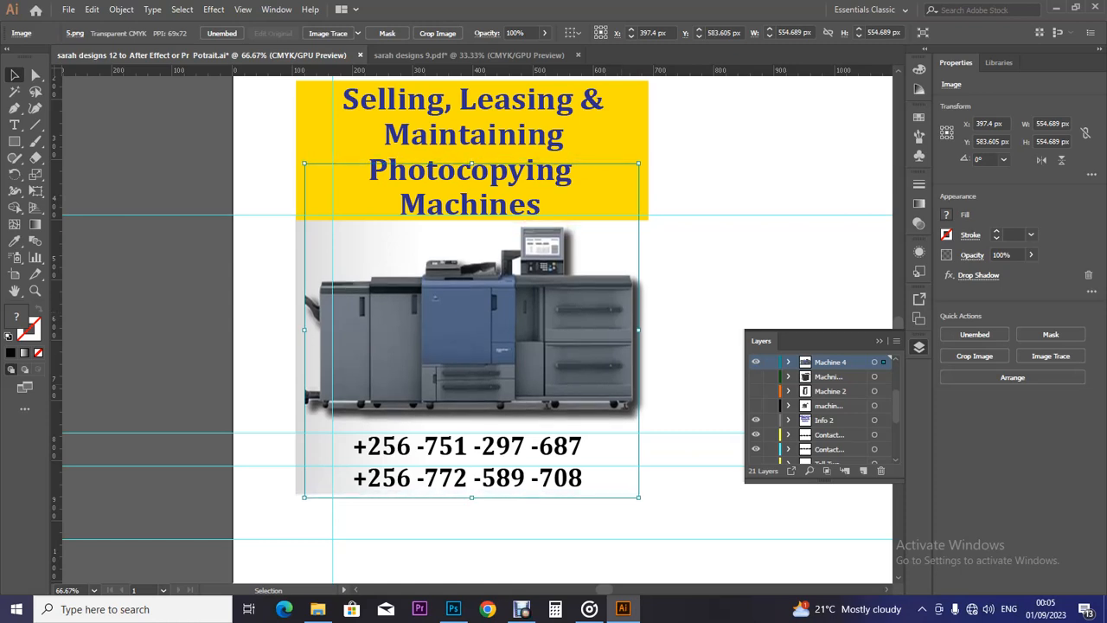
key("Left")
key("Left")
key("Left")
key("Left")
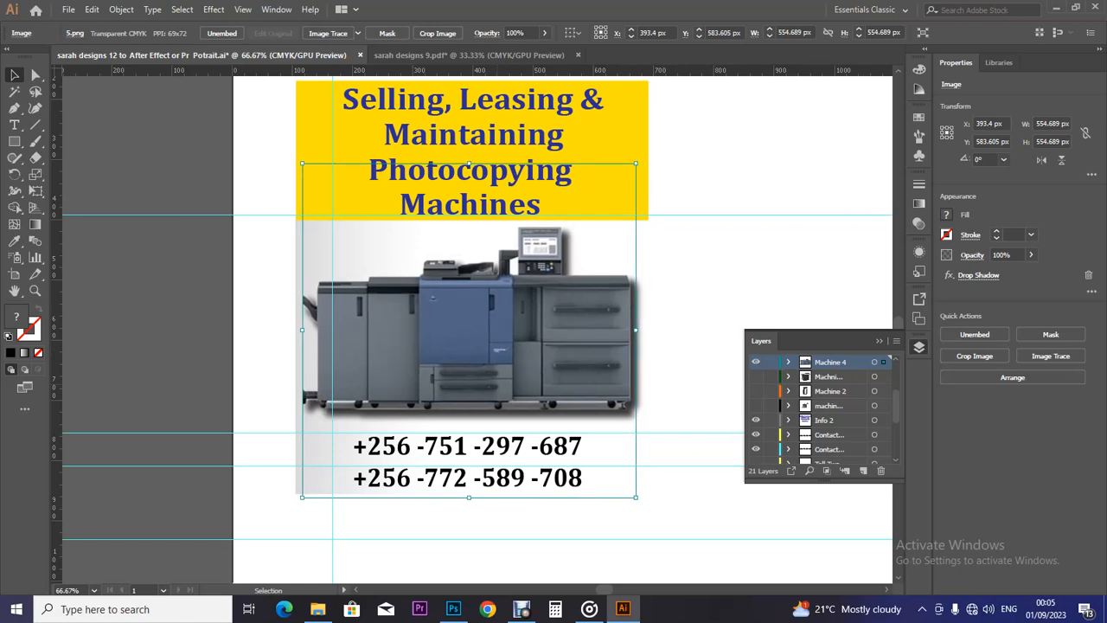
Check the white background behind the copier, then hide the Machine 4 image.
key("ctrl+alt+bracketleft")
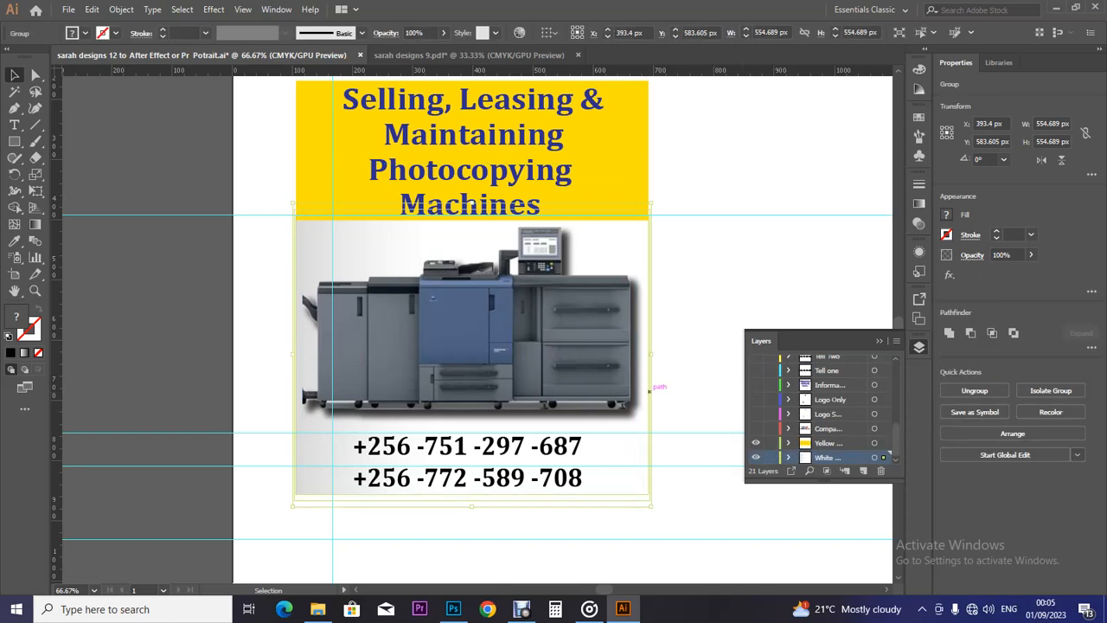
key("ctrl+alt+bracketright")
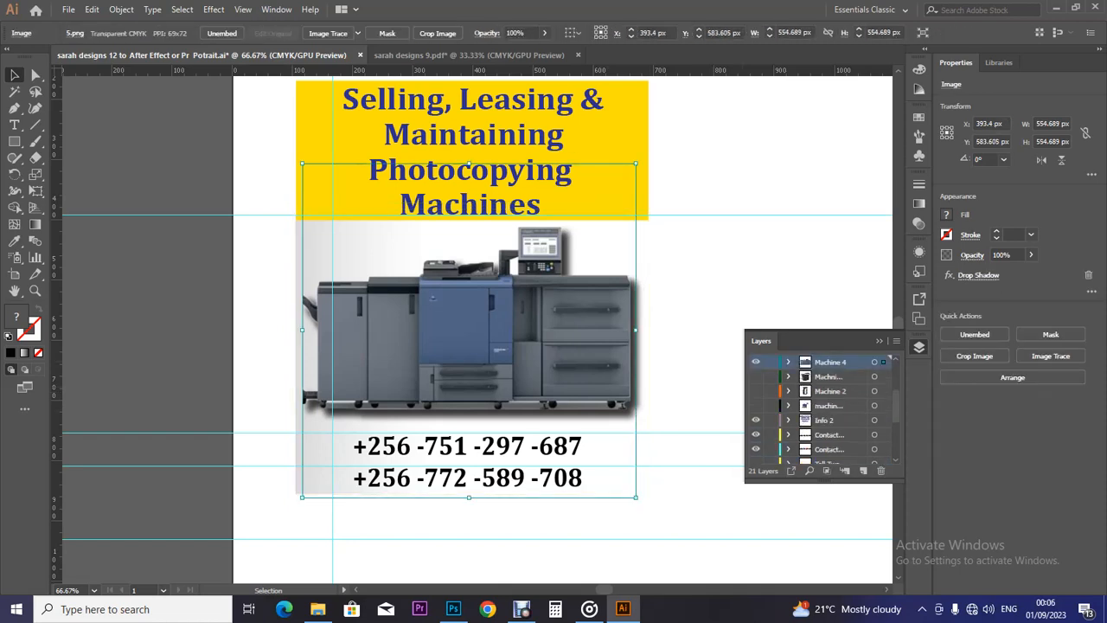
key("ctrl+3")
scroll(817, 406, "up", 2)
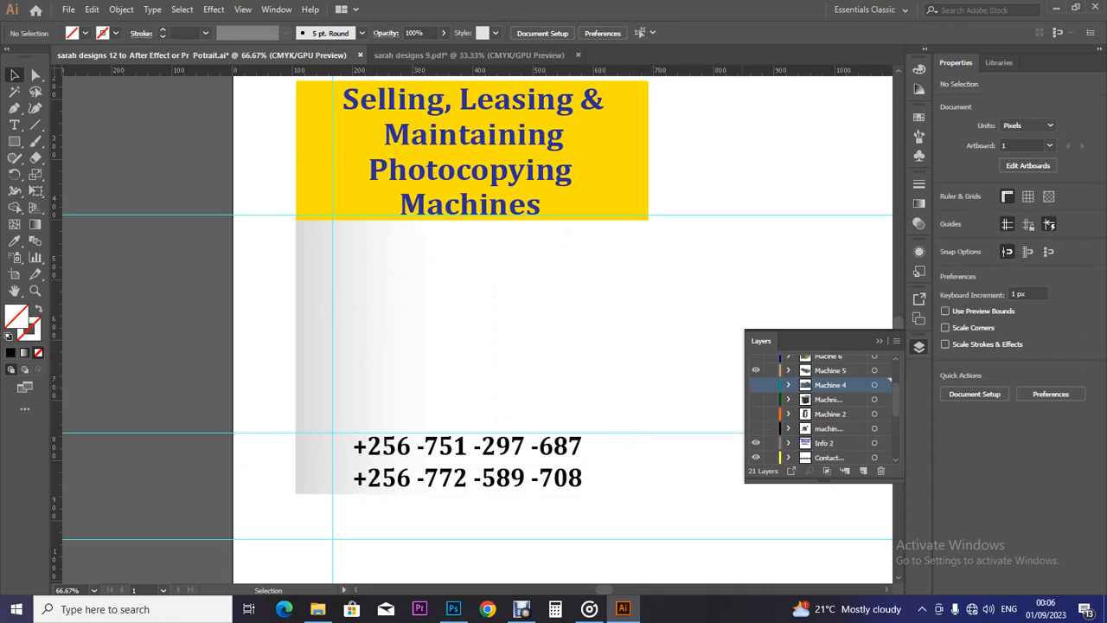
Show Machine 5's toner drum image, drag it onto the white panel, and embed it.
left_click(755, 385)
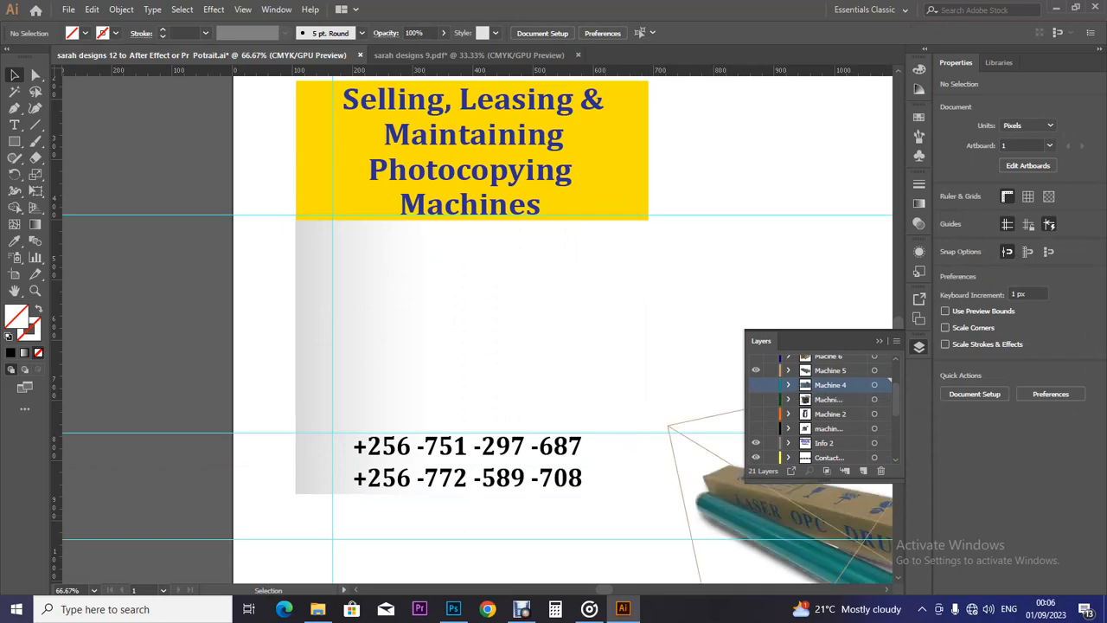
key("ctrl+minus")
key("ctrl+minus")
left_click_drag(731, 443, 521, 334)
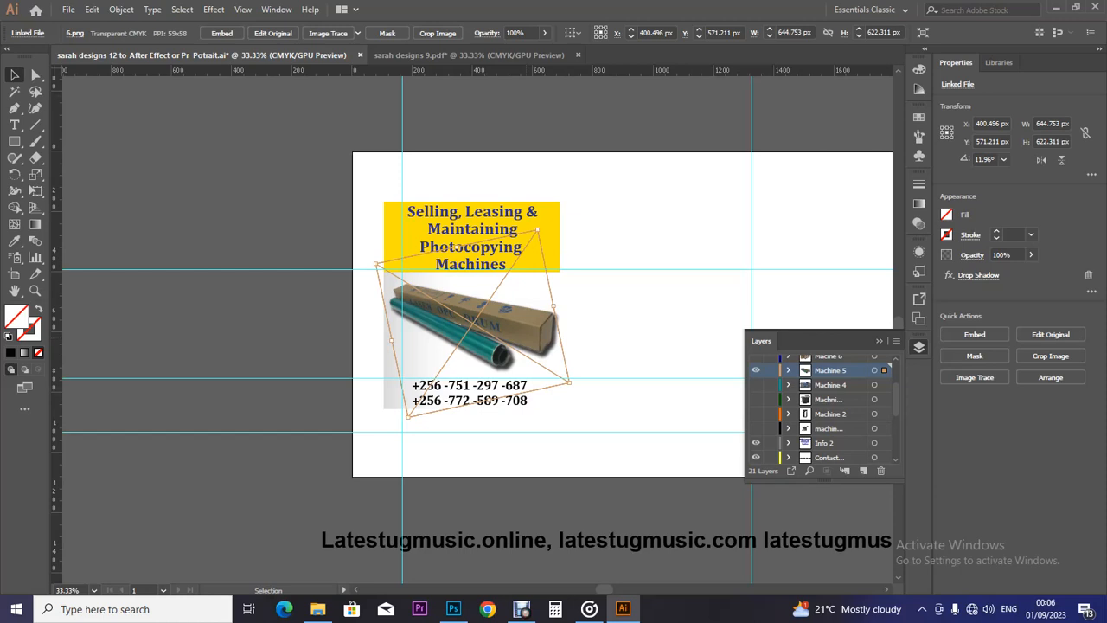
left_click(221, 33)
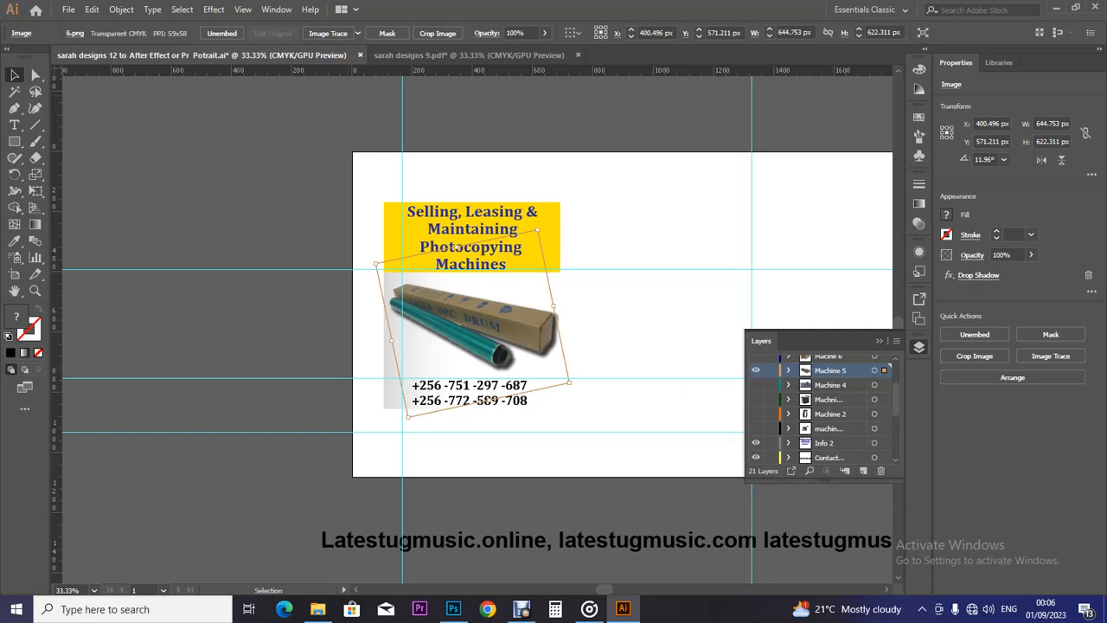
Save 'sarah designs 12 to After Effect or Pr Potrait.ai' and hide the Machine 5 drum photo layer.
key("ctrl+s")
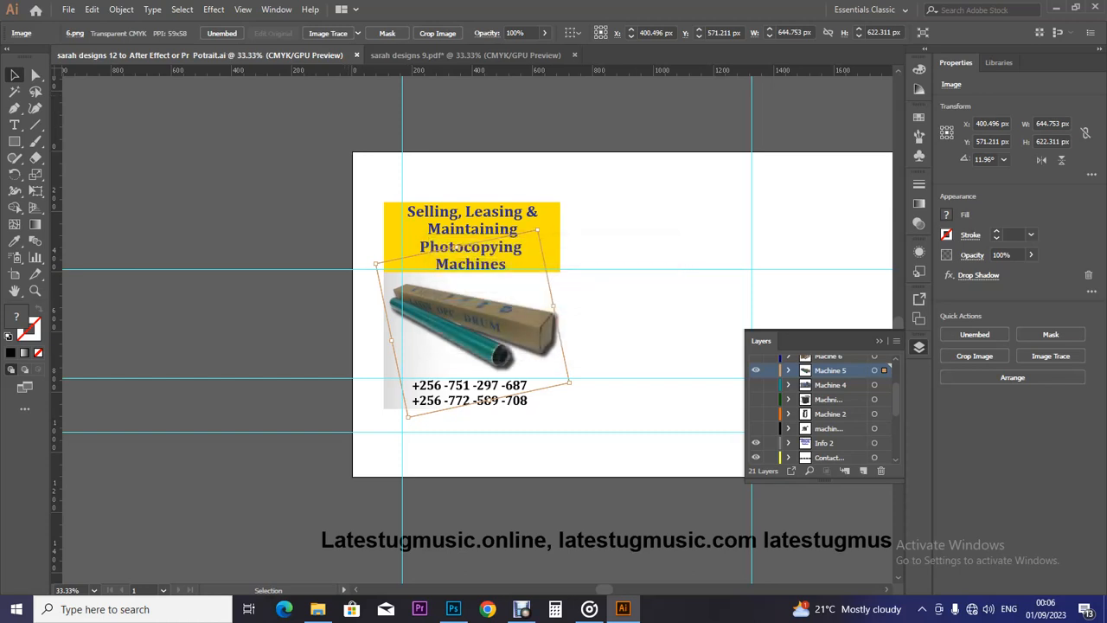
scroll(822, 407, "up", 4)
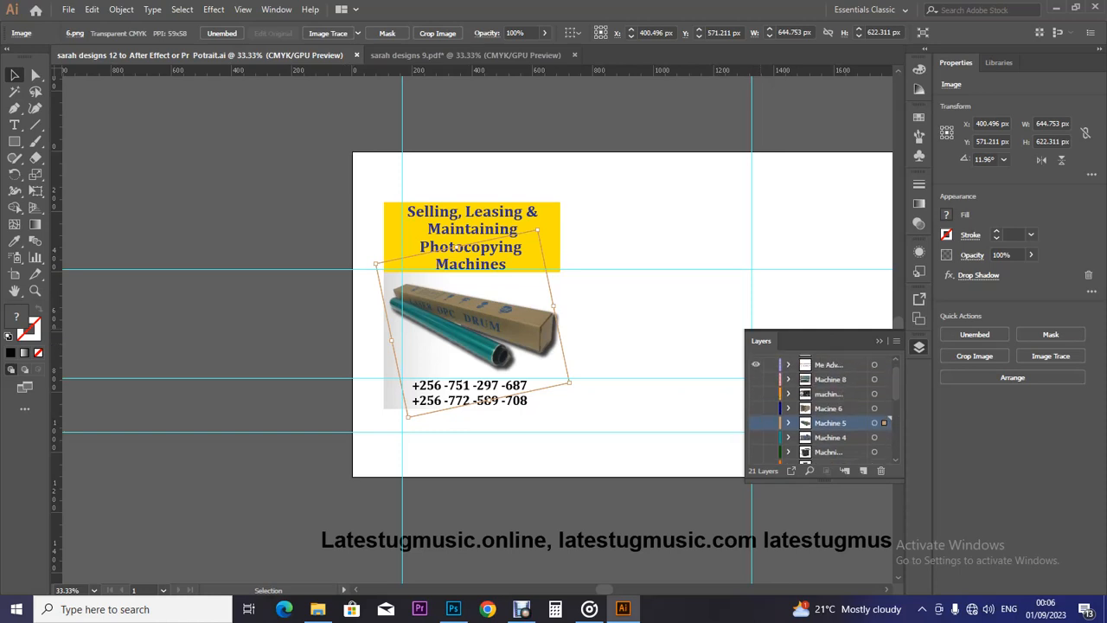
left_click(756, 422)
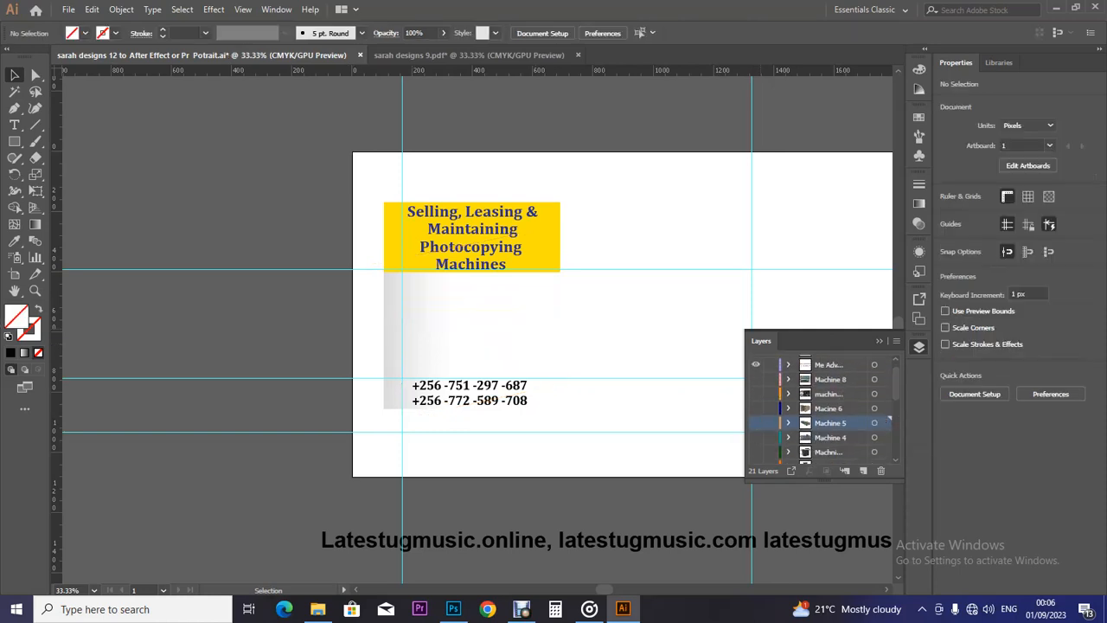
Show the Machine 6 toner-box photo and fit it under the yellow heading at 532.582 × 399.437 px.
left_click(680, 436)
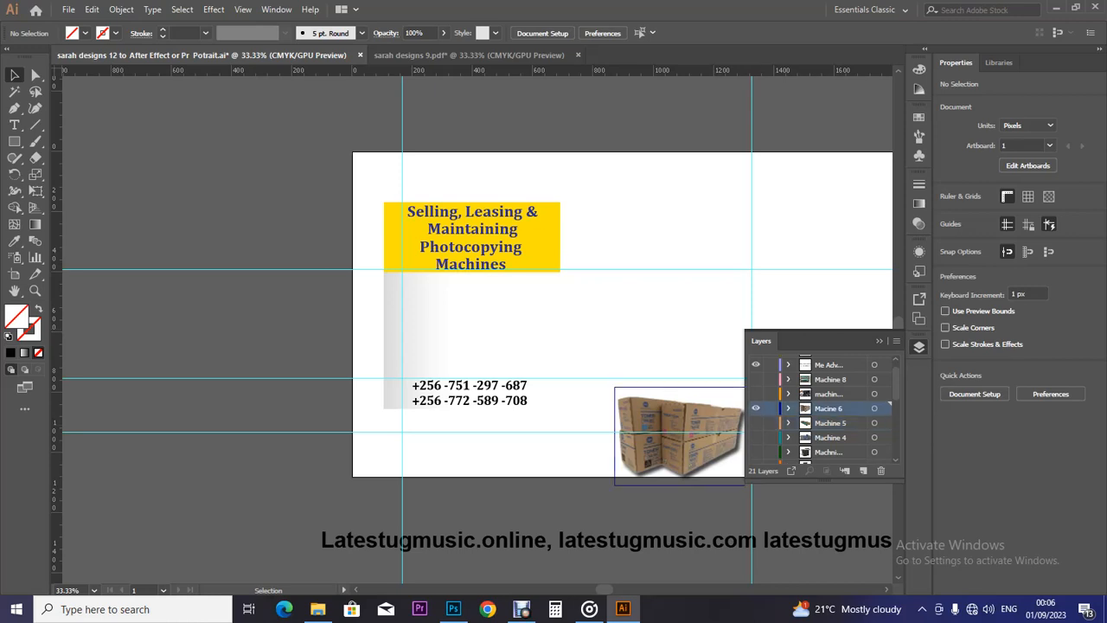
left_click_drag(680, 436, 472, 324)
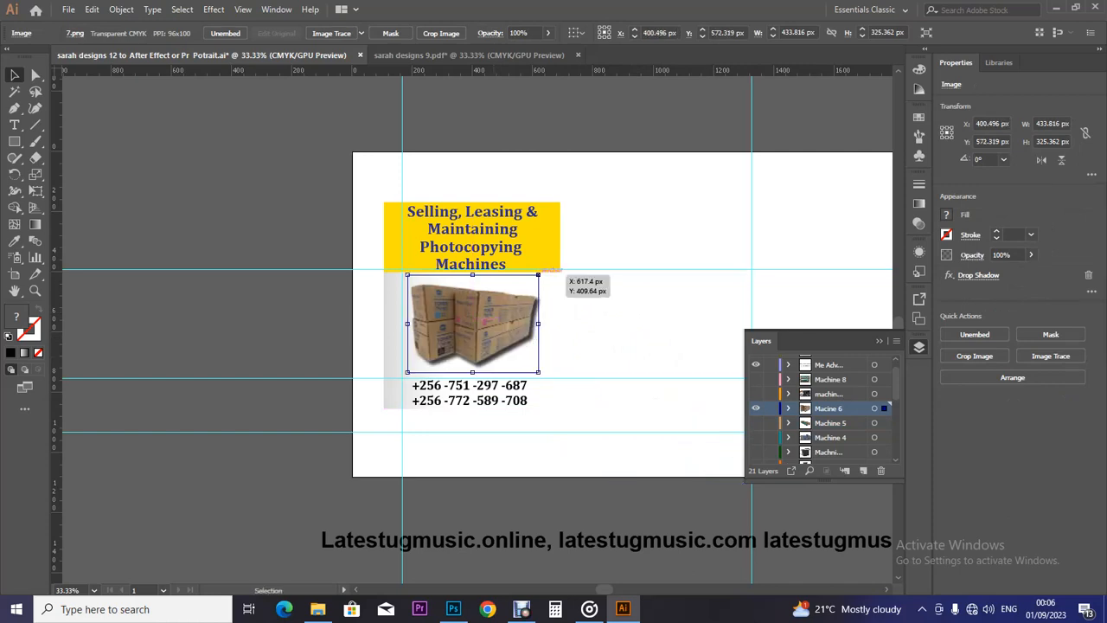
left_click_drag(538, 275, 553, 264)
left_click_drag(472, 384, 472, 386)
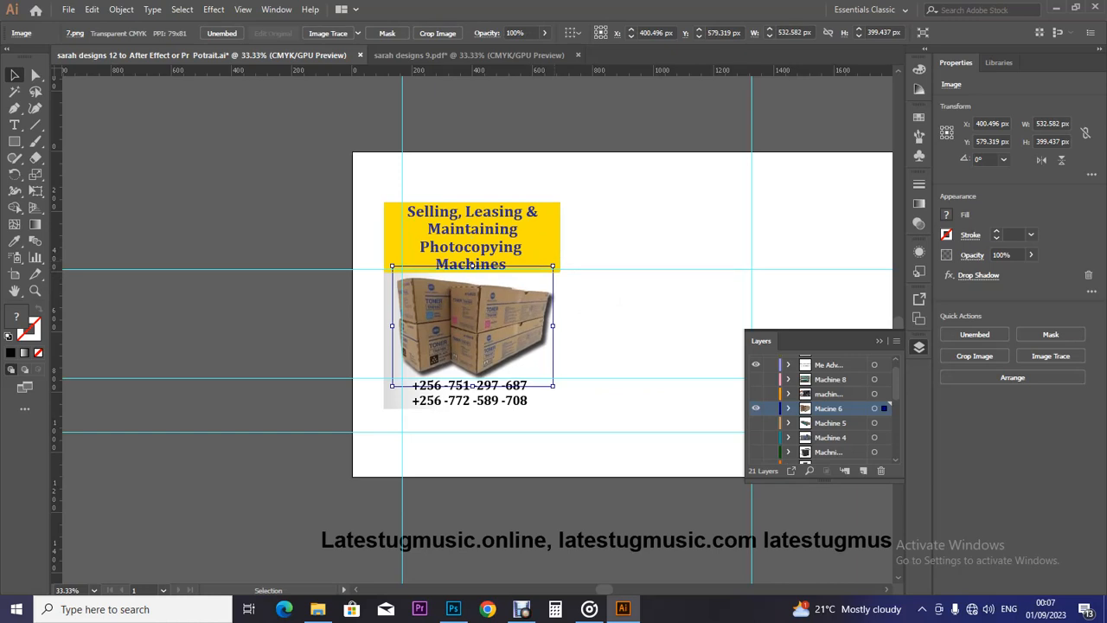
key("Right")
key("Right")
key("Right")
key("Right")
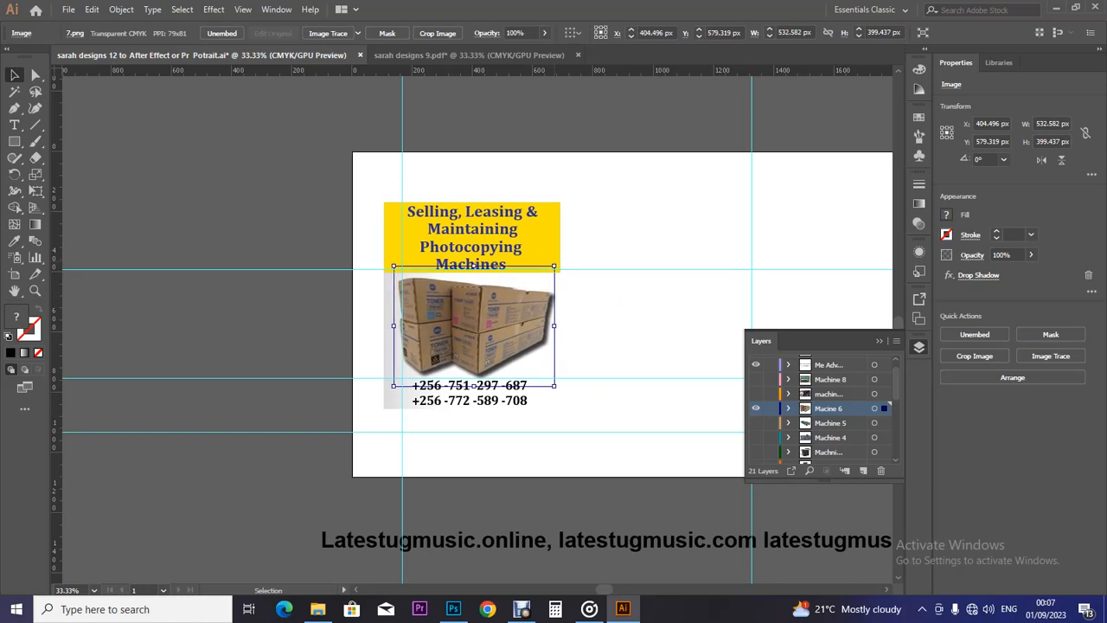
left_click(619, 302)
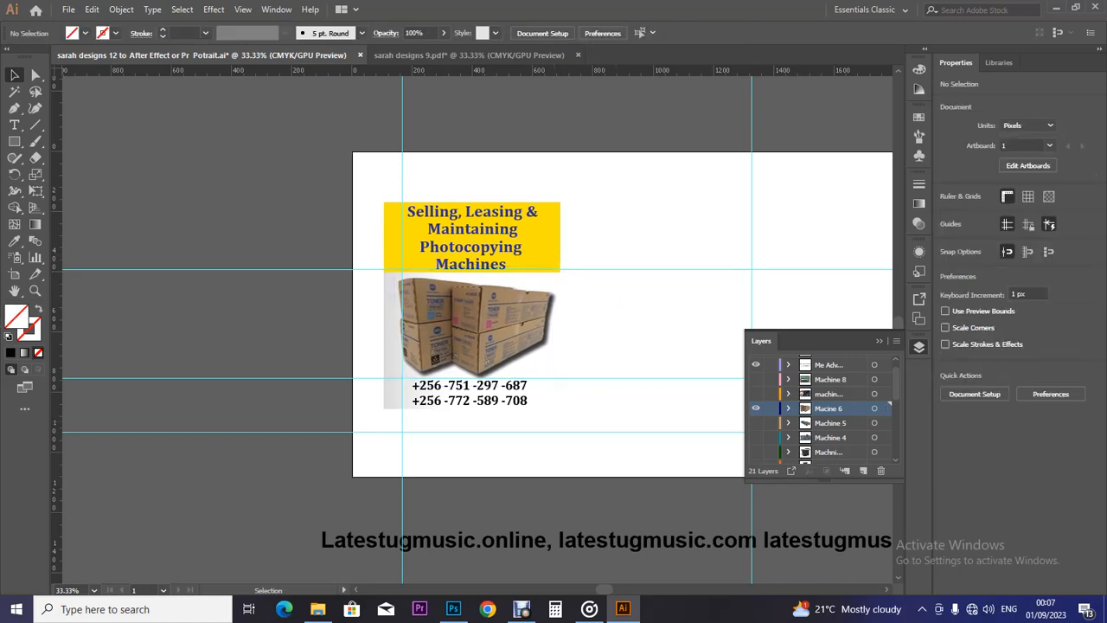
Swap in the printer-repair photo, size it to 574.925 × 337.766 px under the yellow box, then hide it.
left_click(755, 393)
left_click(755, 409)
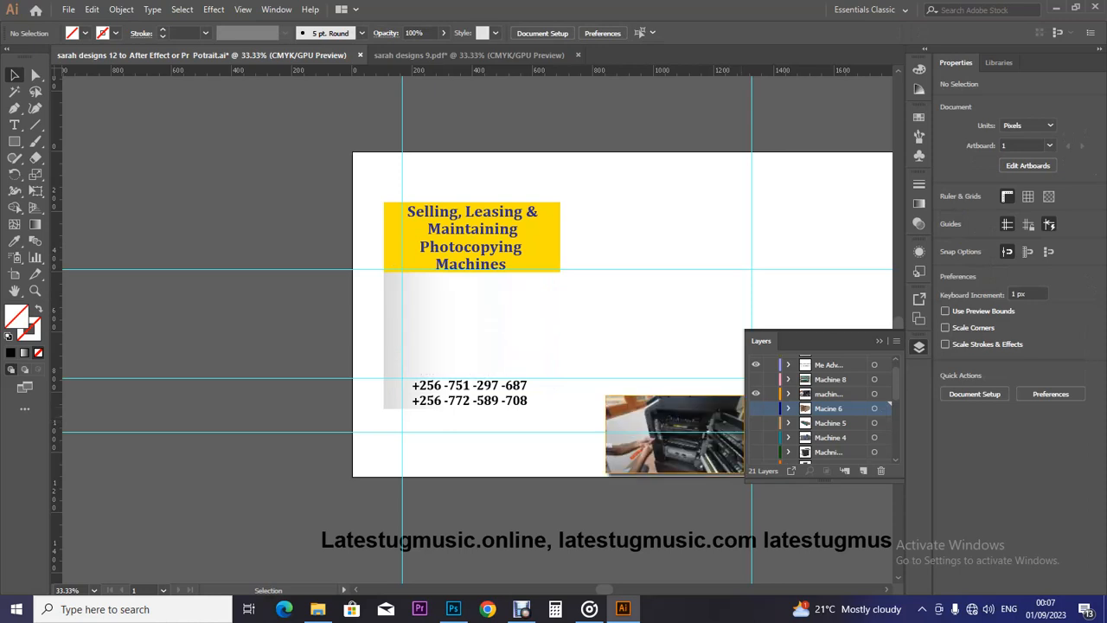
left_click_drag(666, 429, 476, 320)
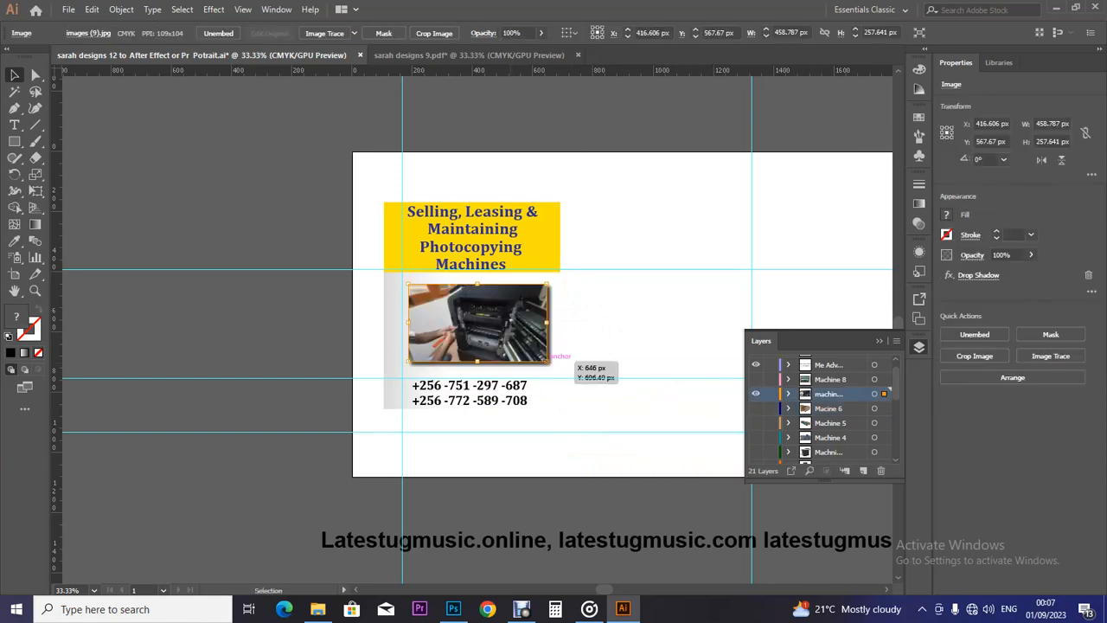
left_click_drag(547, 362, 568, 377)
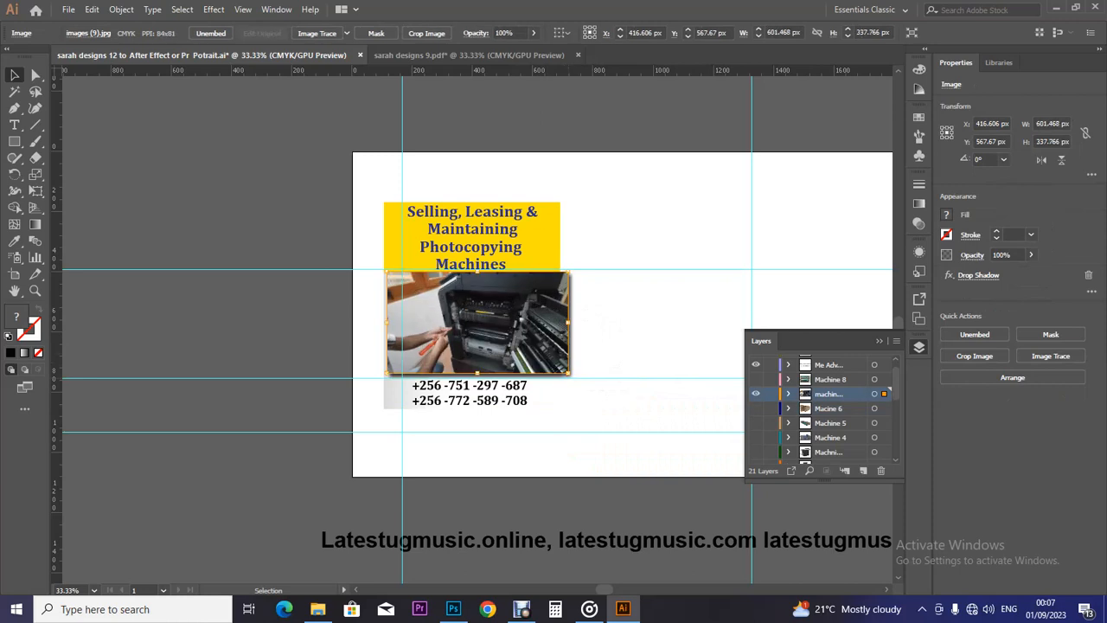
left_click_drag(568, 322, 561, 322)
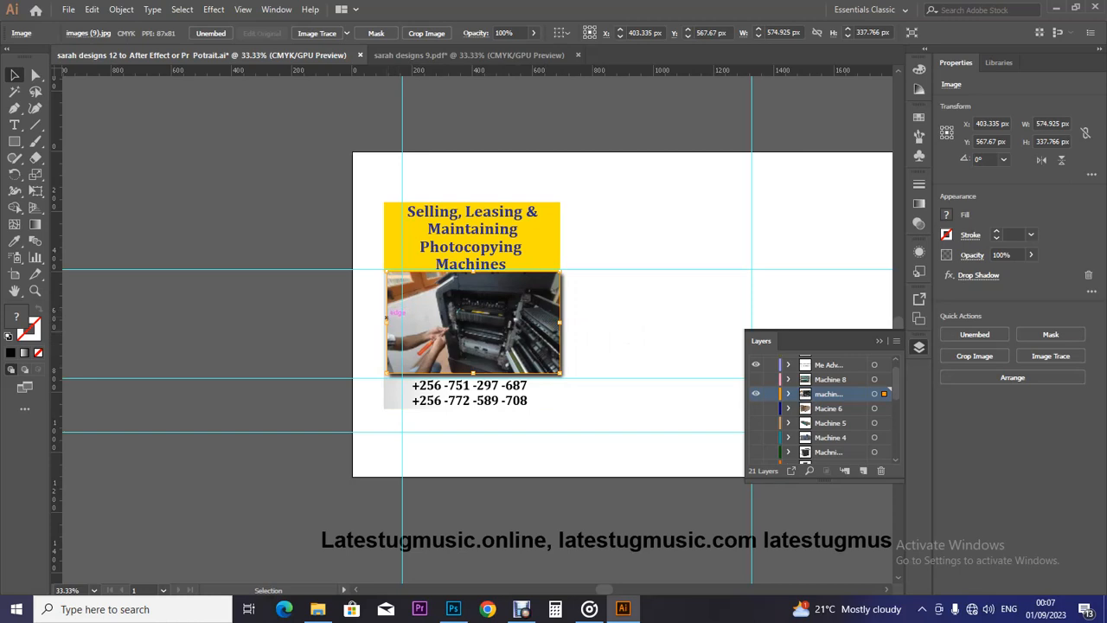
key("Left")
key("Left")
key("Left")
key("Left")
key("Left")
key("ctrl+shift+a")
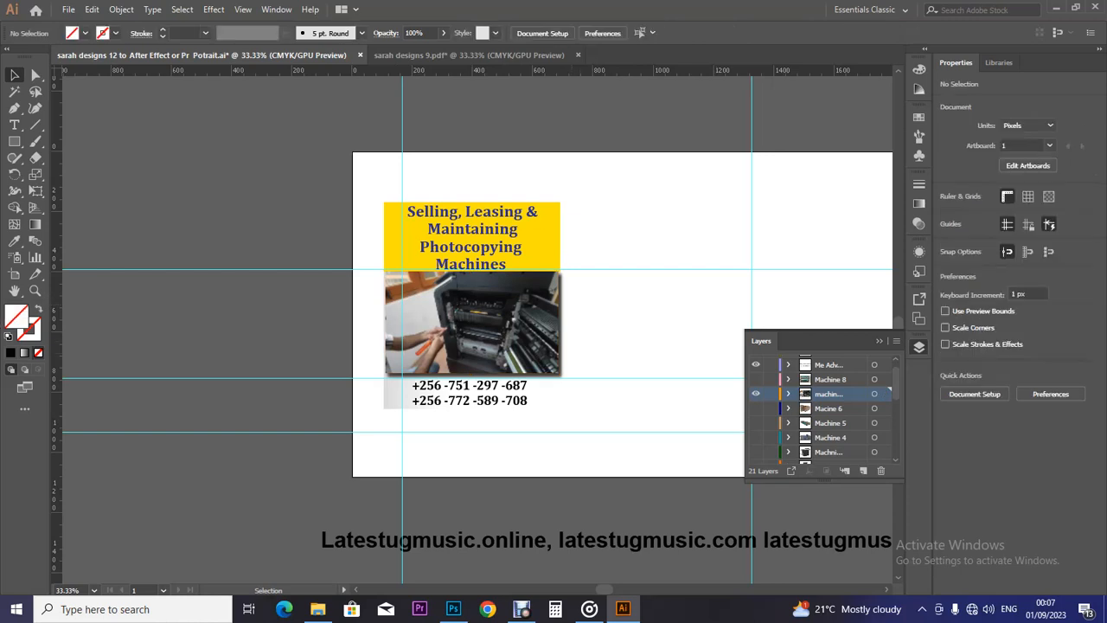
left_click(756, 394)
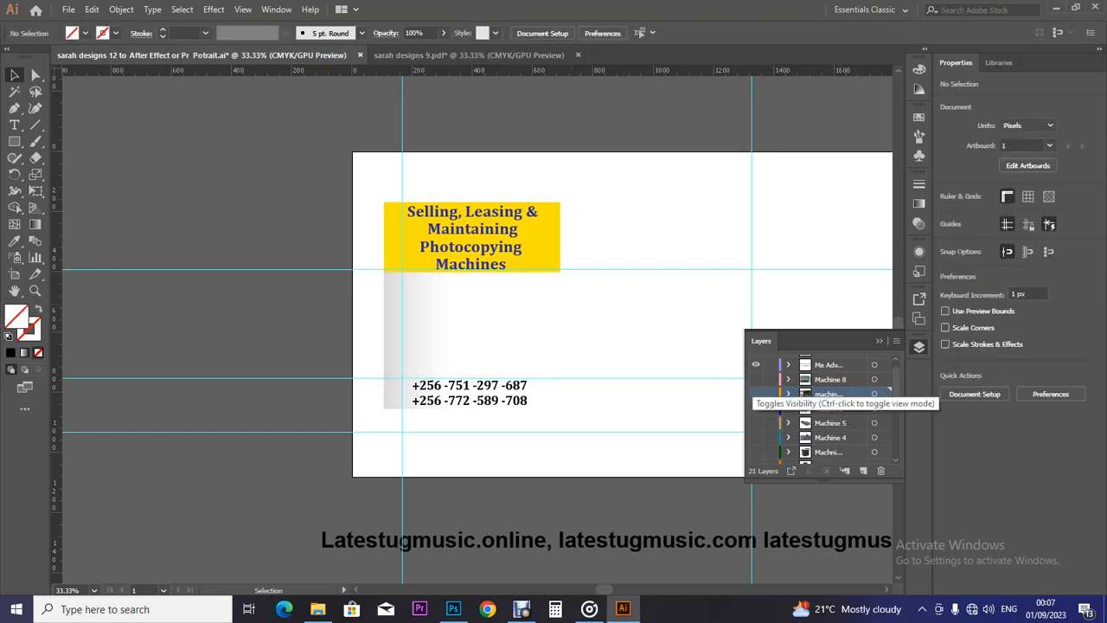
Show the Machine 8 cartridge photo (542.838 × 361.141 px) and nudge it snugly beneath the yellow heading.
left_click(756, 379)
left_click_drag(709, 408, 561, 267)
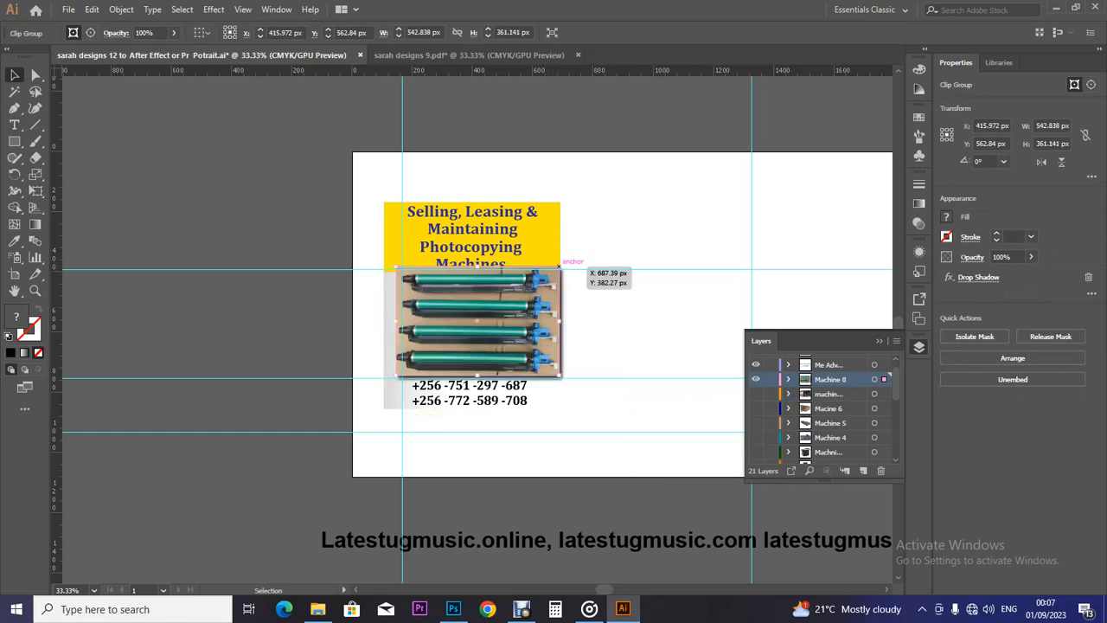
key("Left")
key("Left")
key("Left")
key("Left")
key("Left")
key("Left")
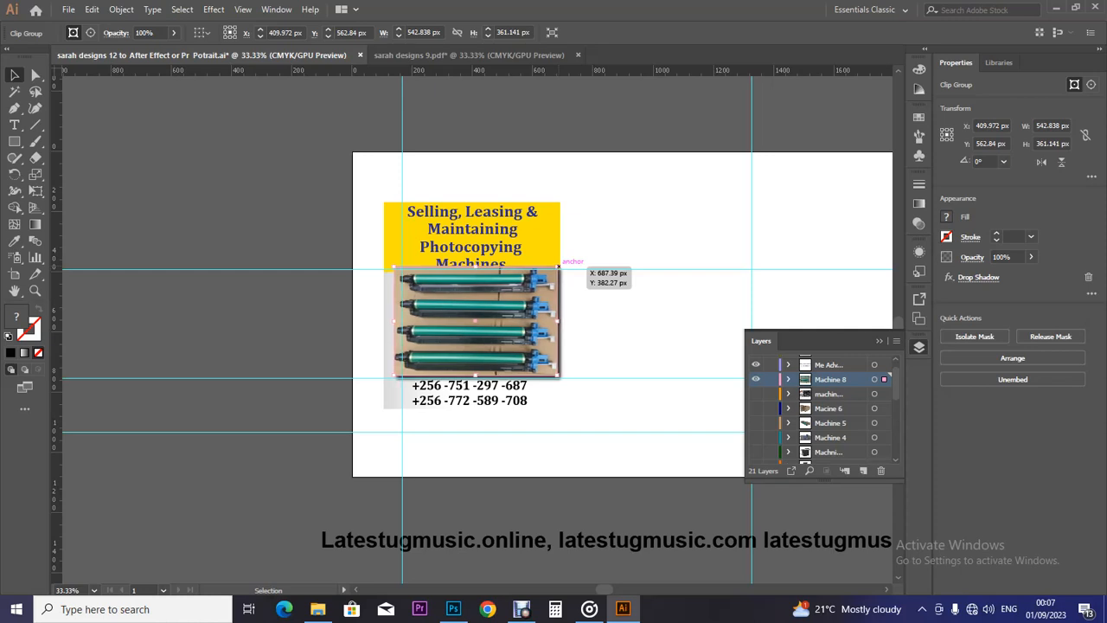
key("Left")
key("Left")
key("Left")
key("Left")
key("Left")
key("Left")
key("Left")
key("Left")
key("Left")
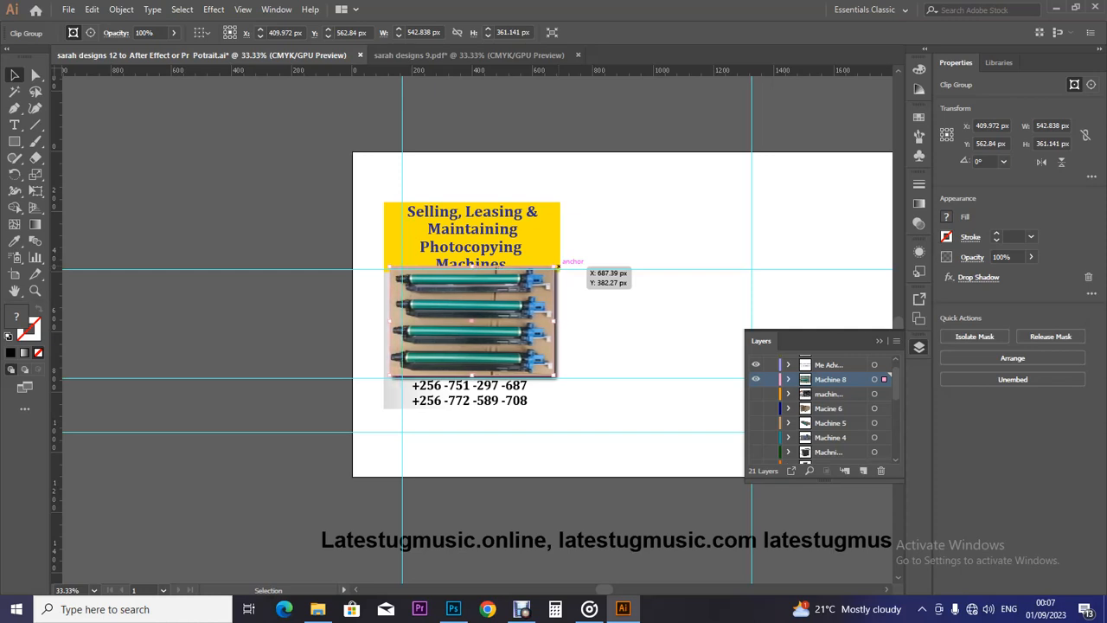
key("Left")
key("Down")
key("Down")
key("Down")
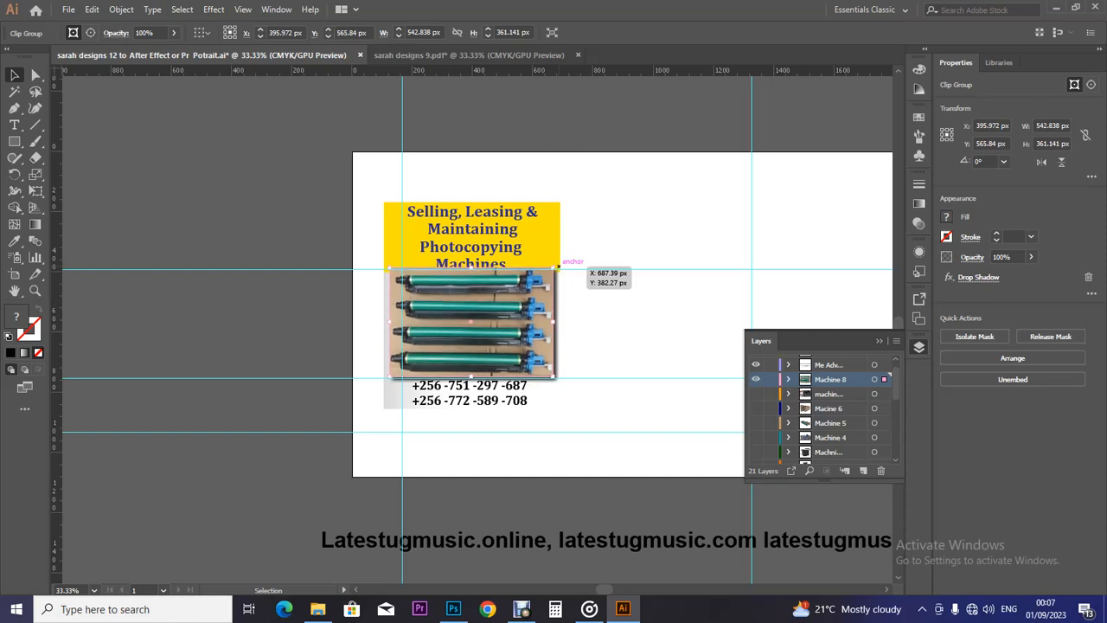
key("Down")
key("Down")
key("Down")
key("Down")
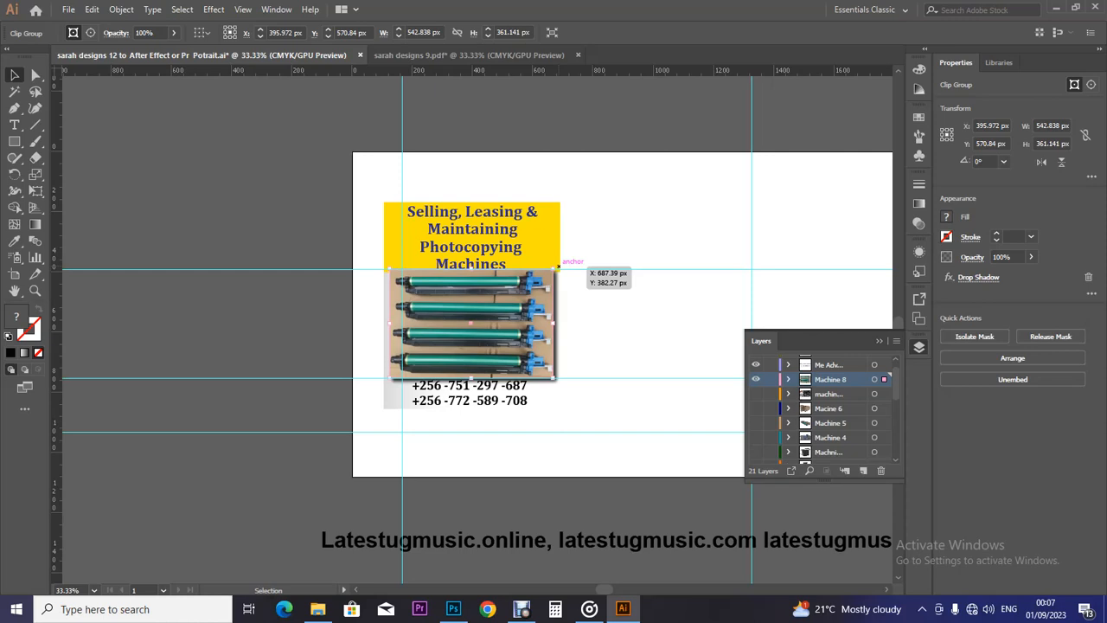
key("ctrl+shift+a")
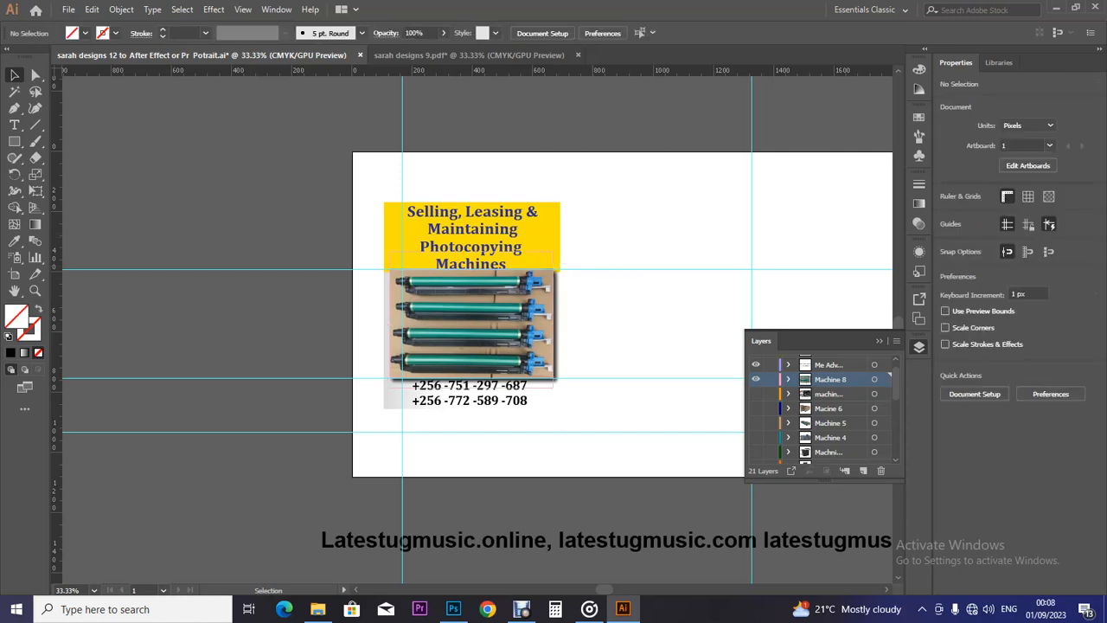
Isolate the Machine 8 clip group and lower the top edge of the cartridge image.
double_click(473, 324)
double_click(473, 324)
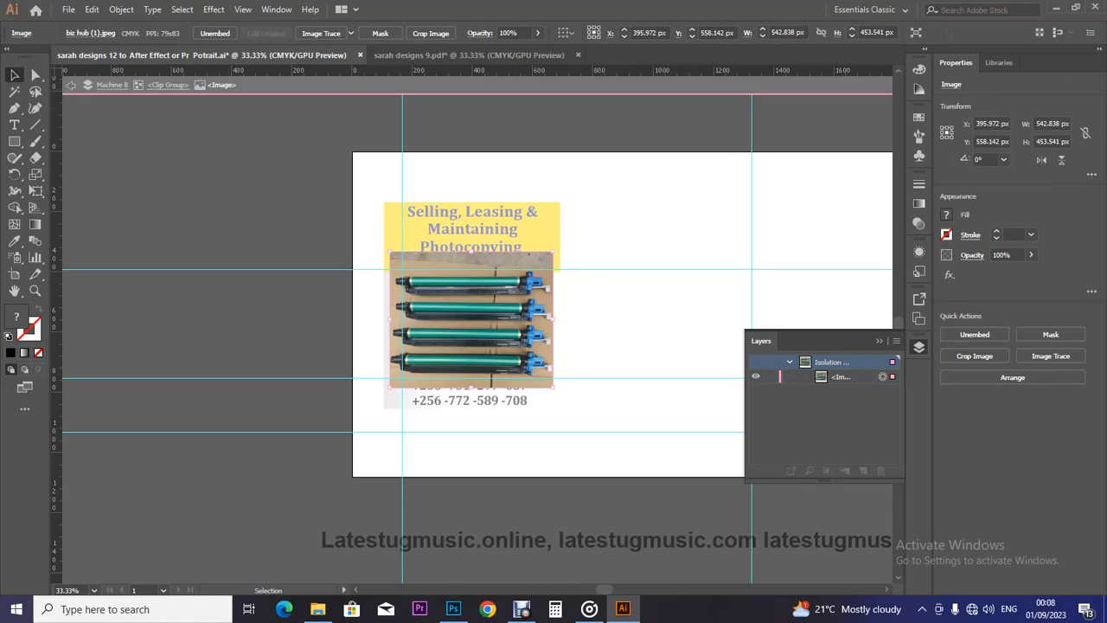
left_click(71, 85)
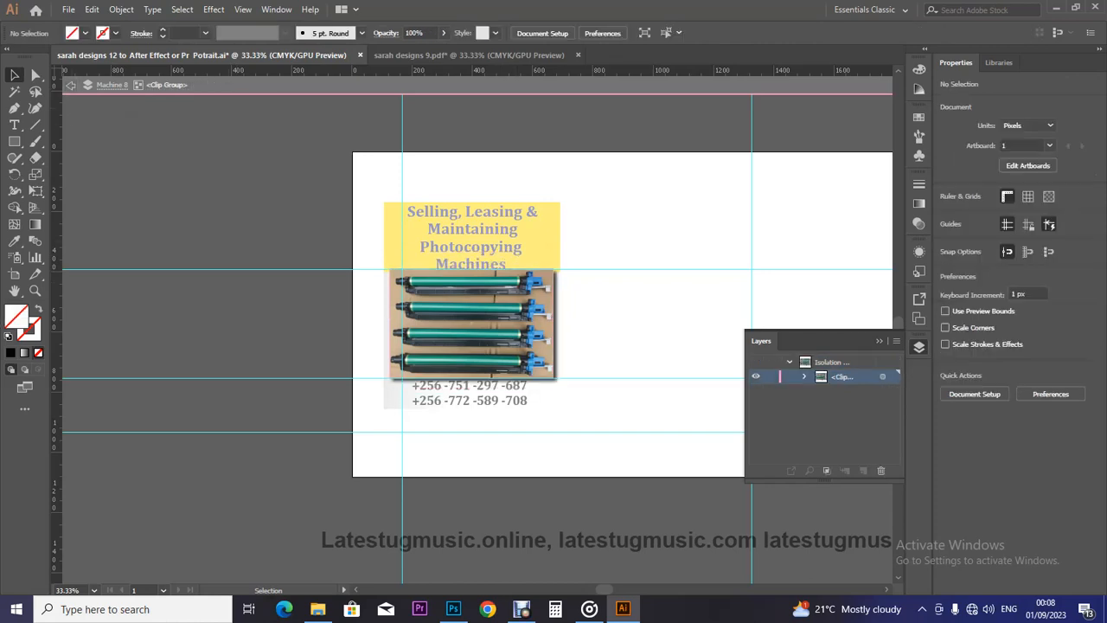
left_click(473, 251)
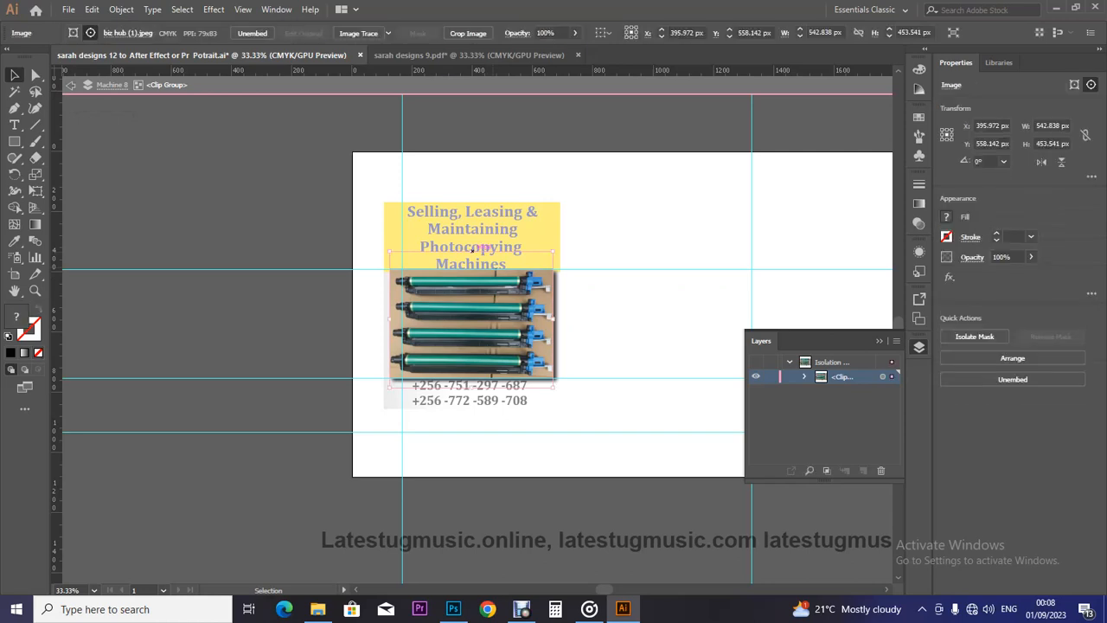
left_click_drag(474, 251, 471, 270)
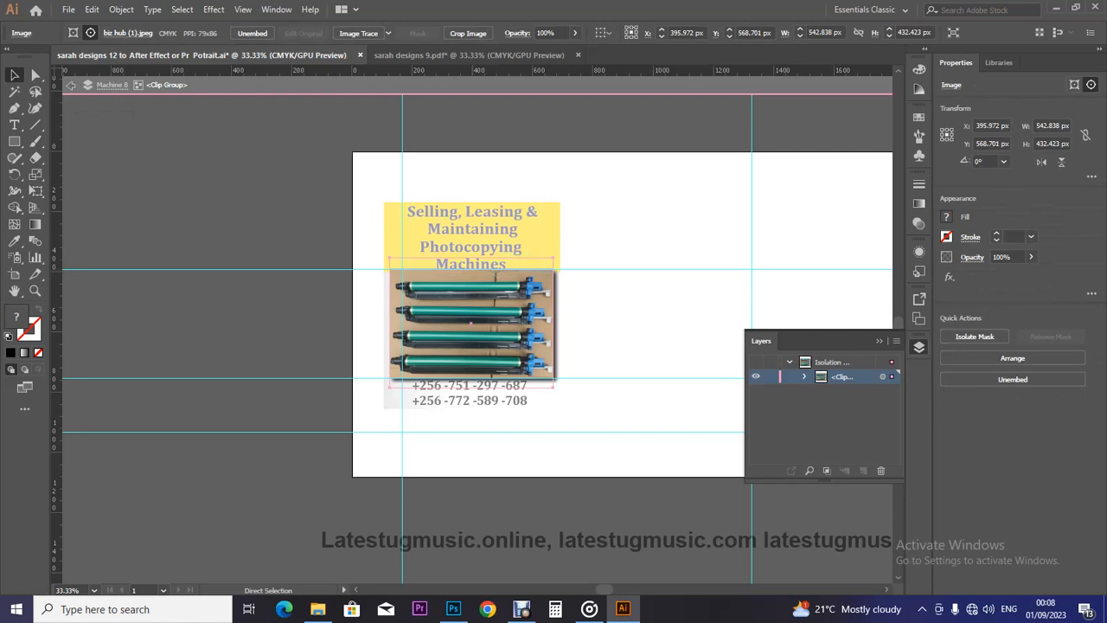
Pull the clipping frame's top edge down so the mask measures 542.838 × 350.47 px.
key("ctrl+plus")
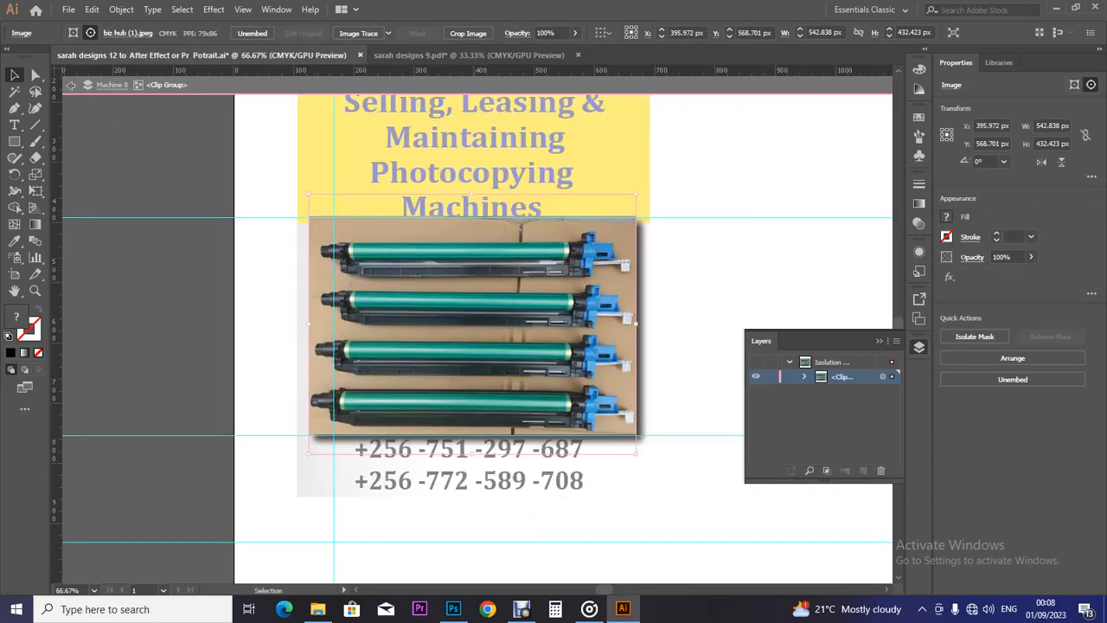
left_click(361, 217)
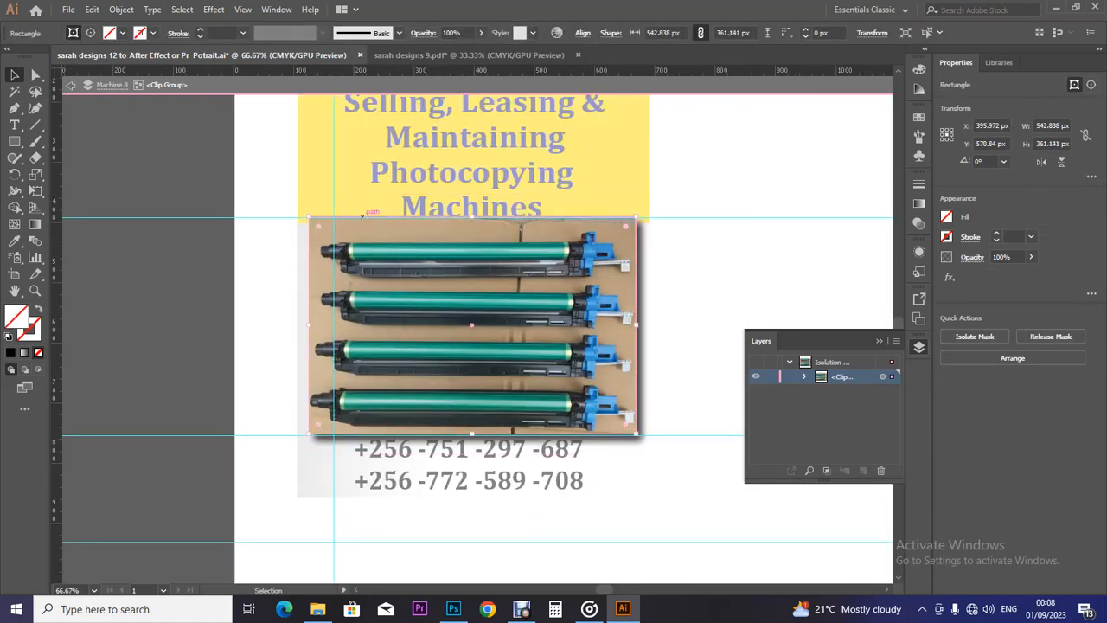
left_click_drag(471, 217, 471, 221)
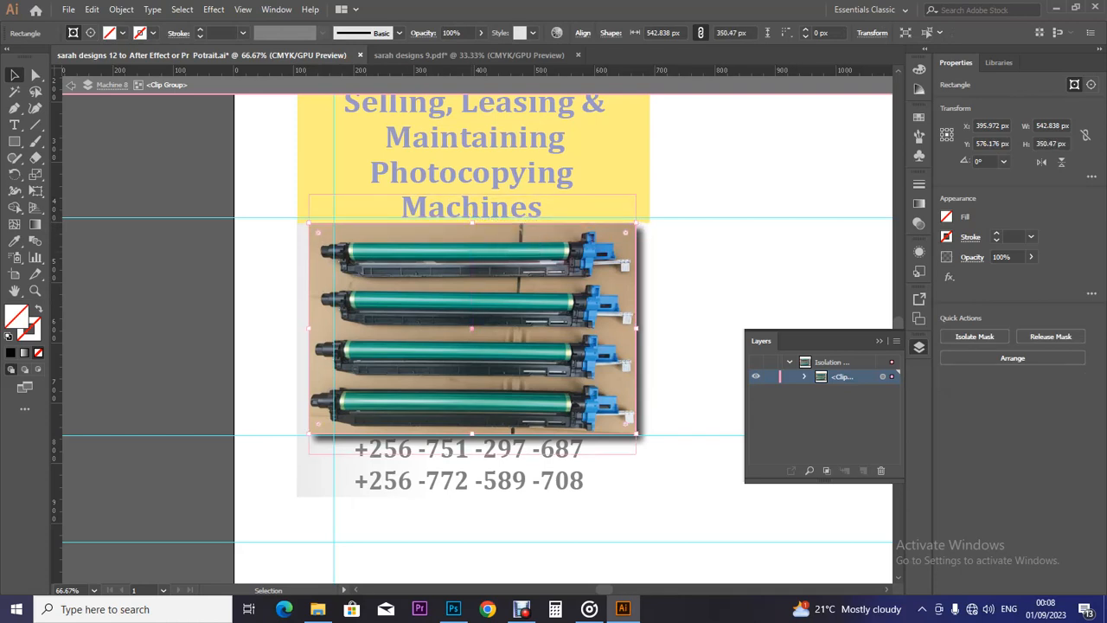
left_click(71, 84)
left_click(71, 85)
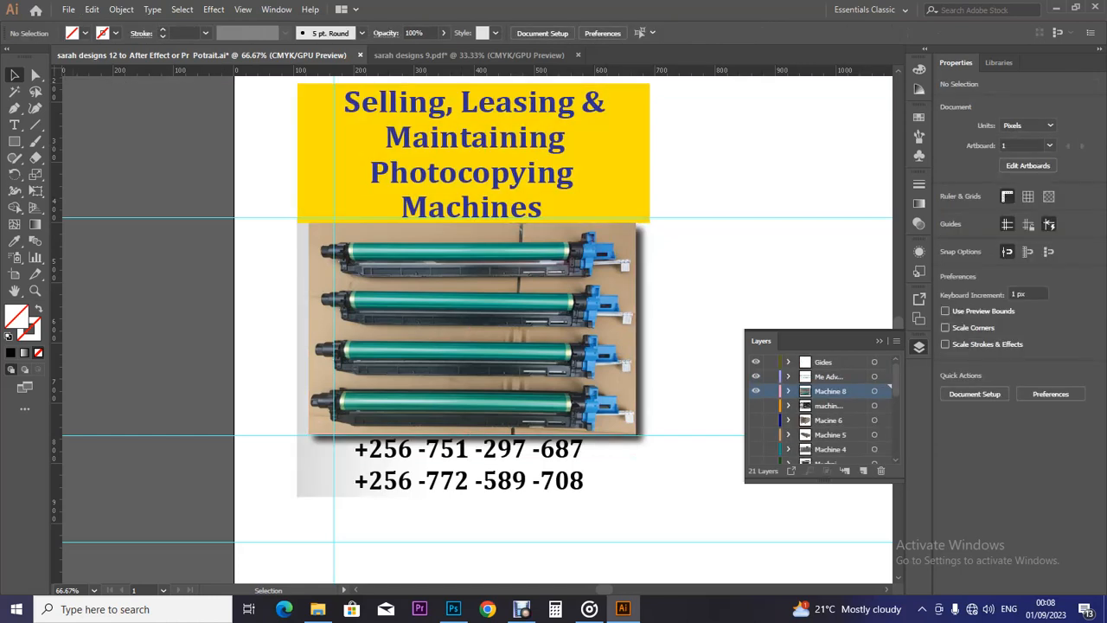
Zoom out to the whole artboard and hide the Machine 8 drum-units photo layer.
left_click(613, 500)
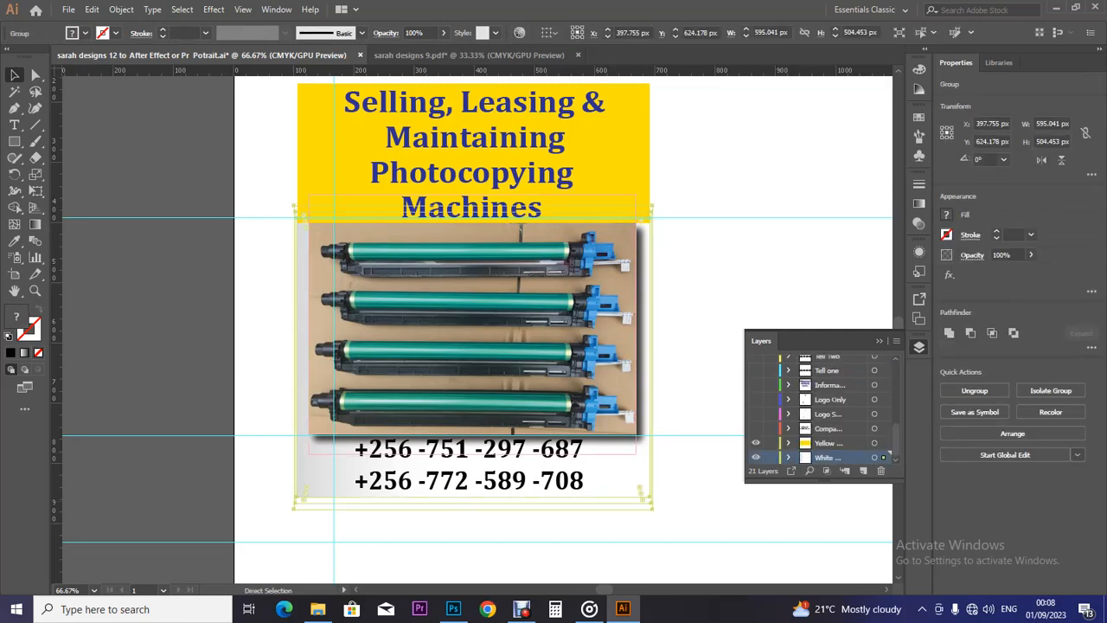
key("ctrl+minus")
key("ctrl+minus")
key("ctrl+minus")
key("v")
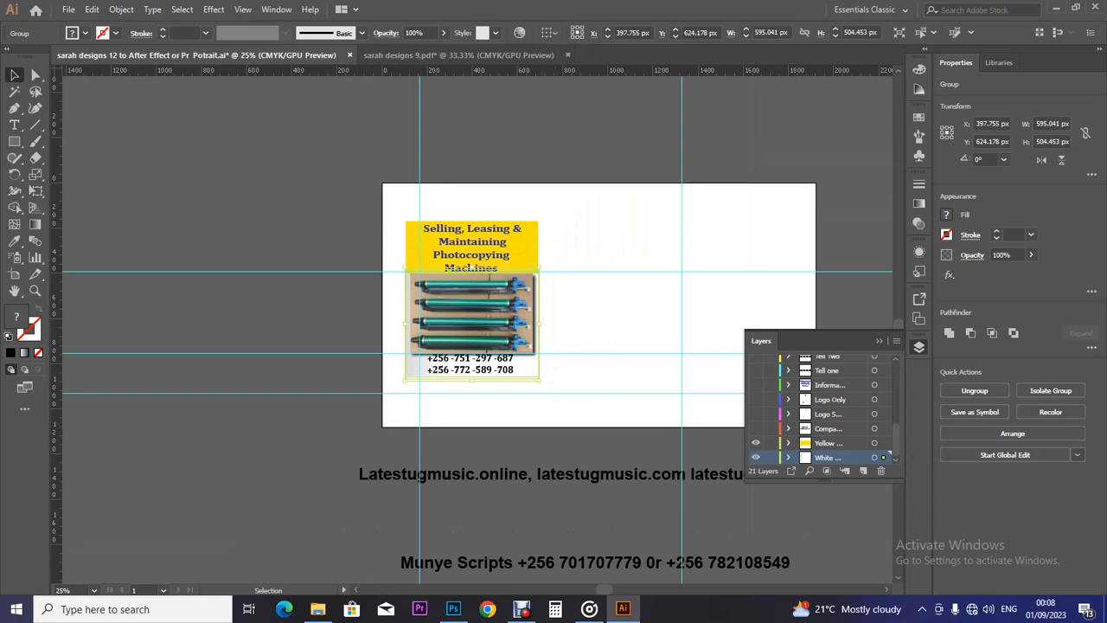
key("ctrl+shift+a")
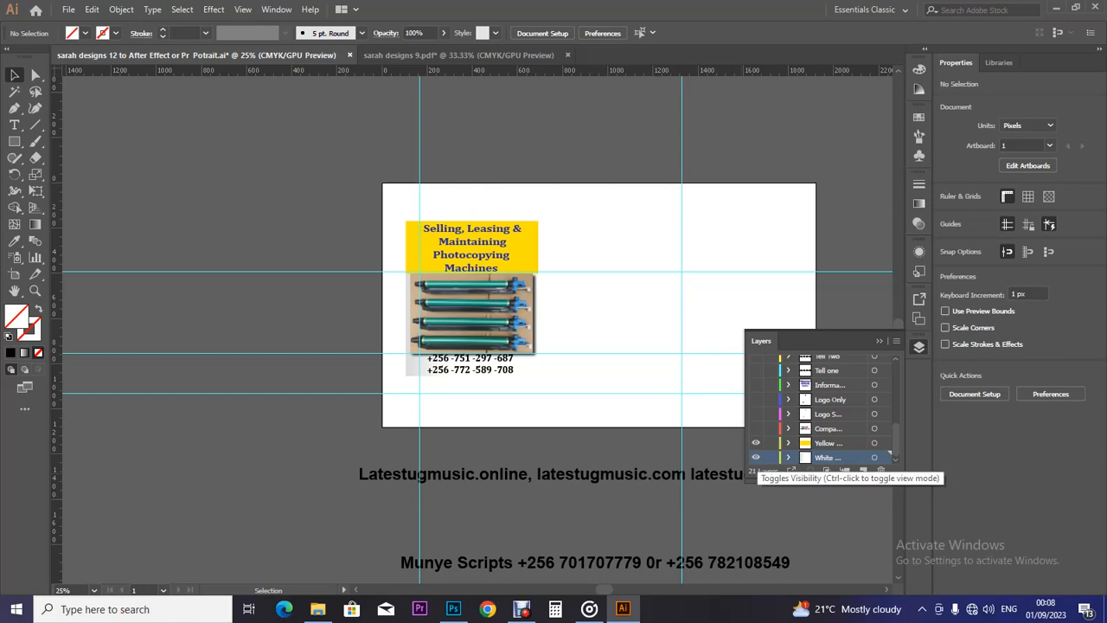
left_click(473, 313)
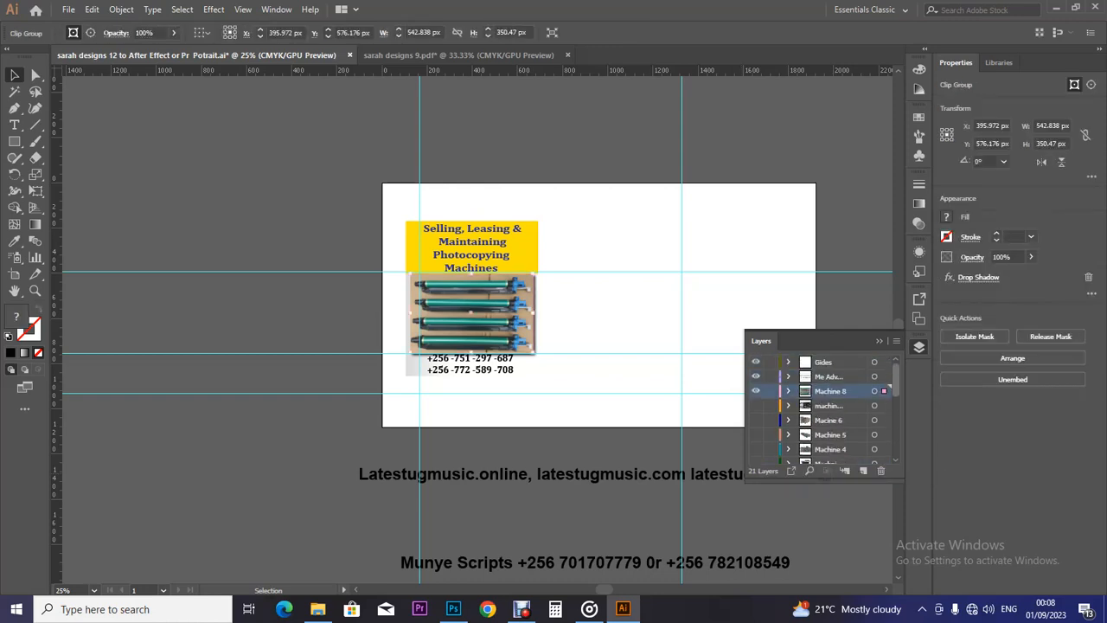
left_click(755, 391)
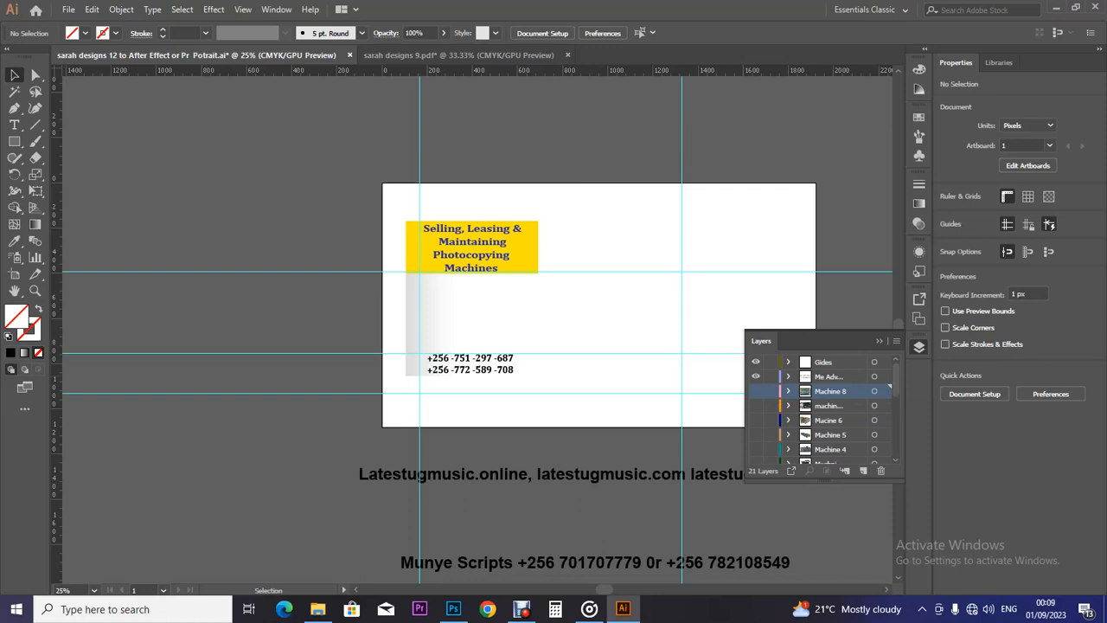
Toggle the Gides and Me Adv layer visibility, then switch to the banner files folder.
left_click(755, 361)
left_click(755, 376)
left_click(755, 362)
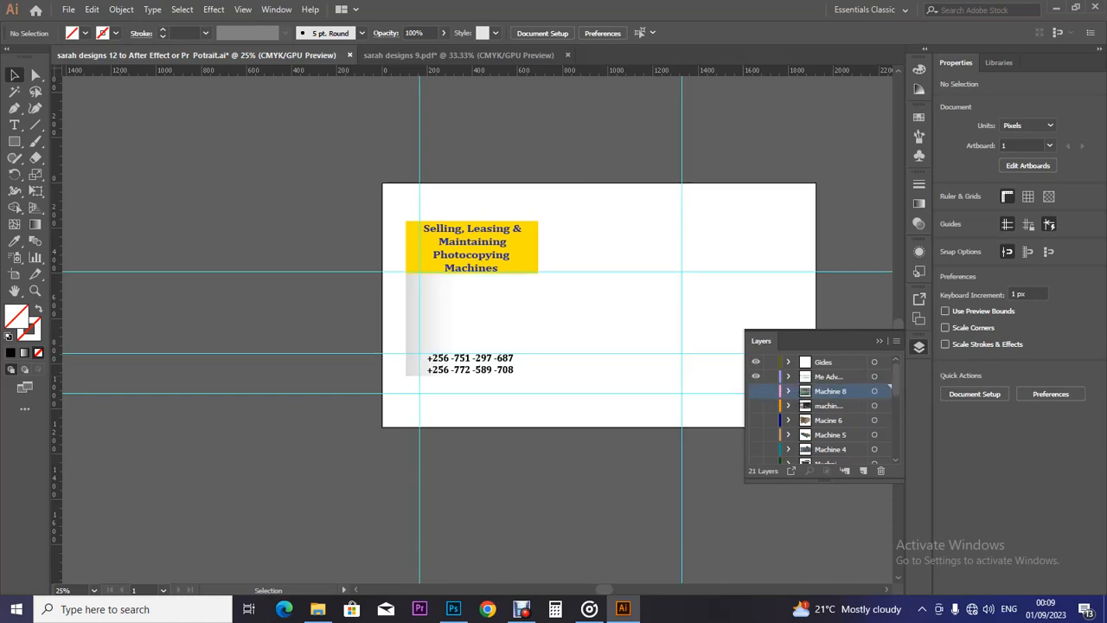
left_click(756, 361)
left_click(755, 376)
left_click(755, 376)
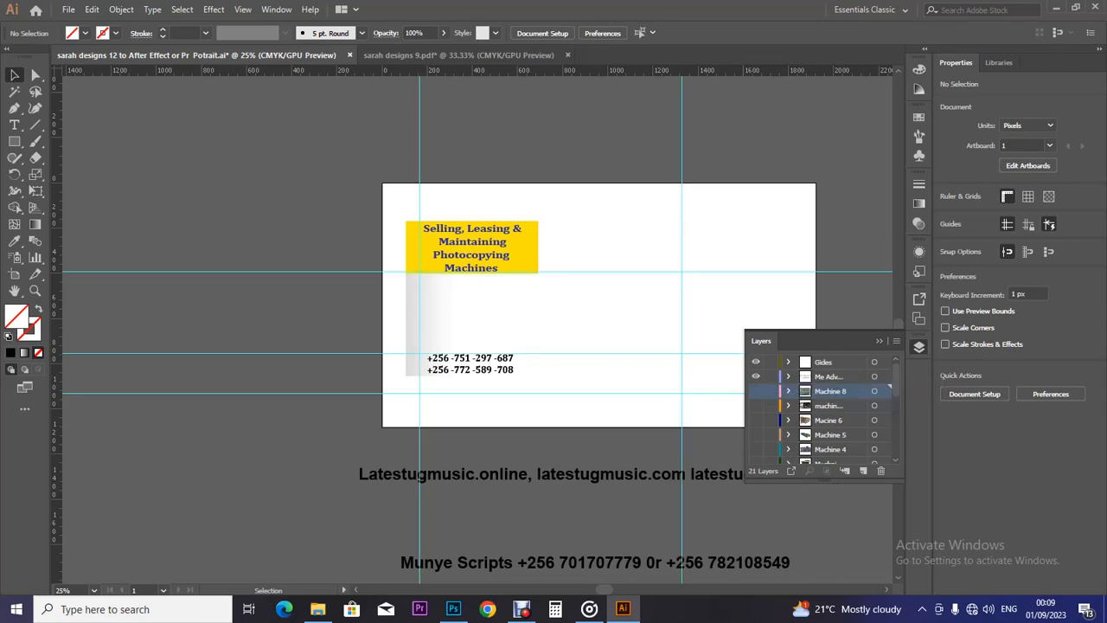
left_click(317, 609)
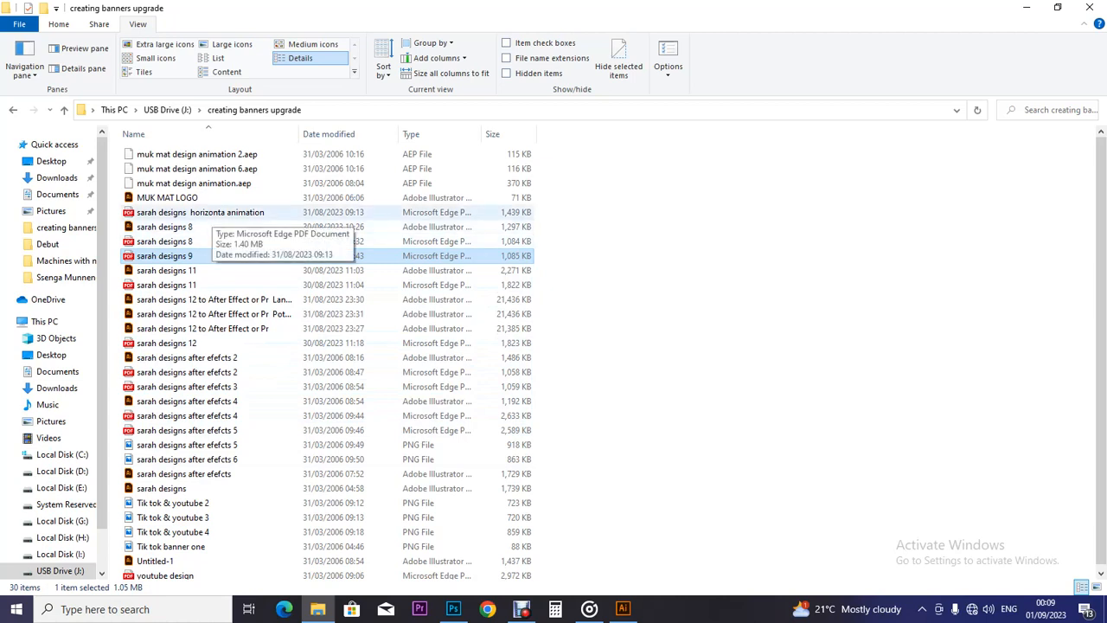
Browse the creating banners upgrade folder and select the Potrait .ai file, leaving its name unchanged.
left_click(208, 212)
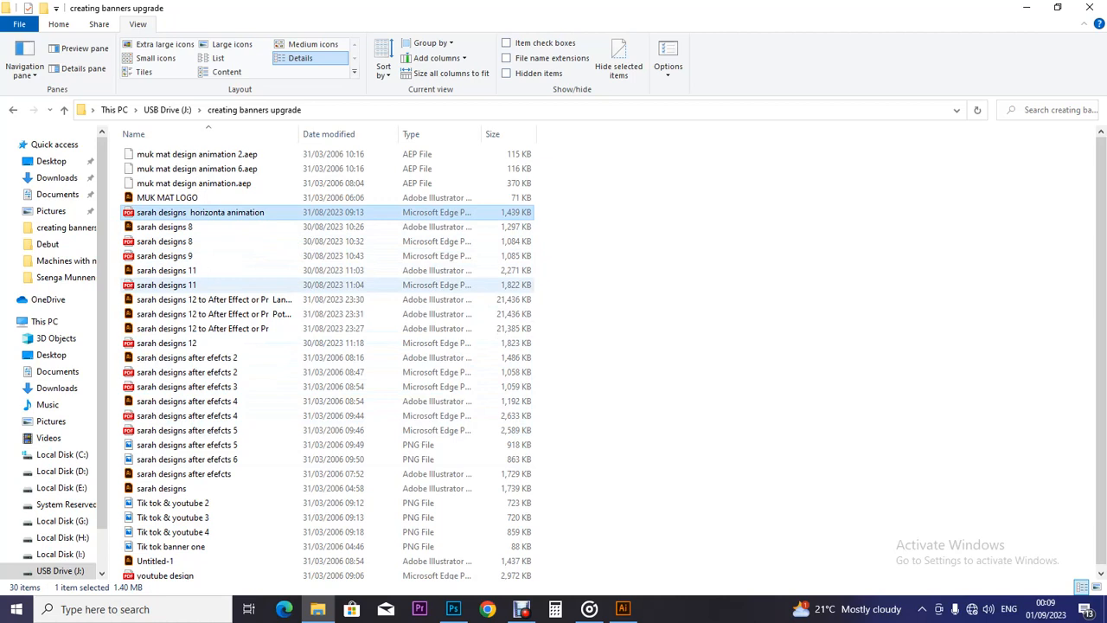
left_click(216, 314)
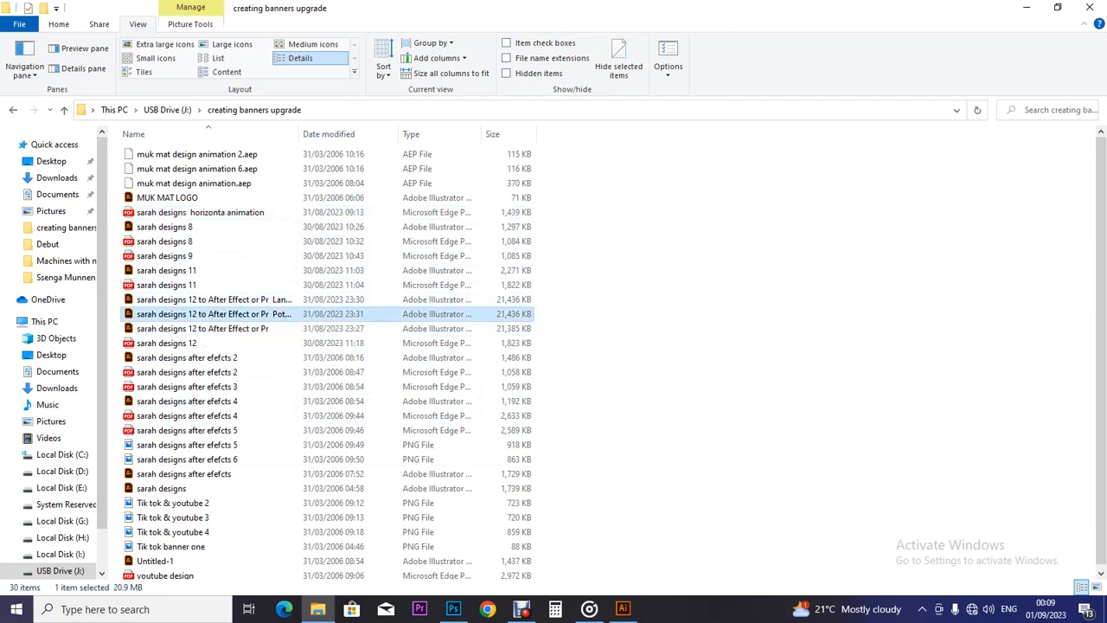
right_click(233, 314)
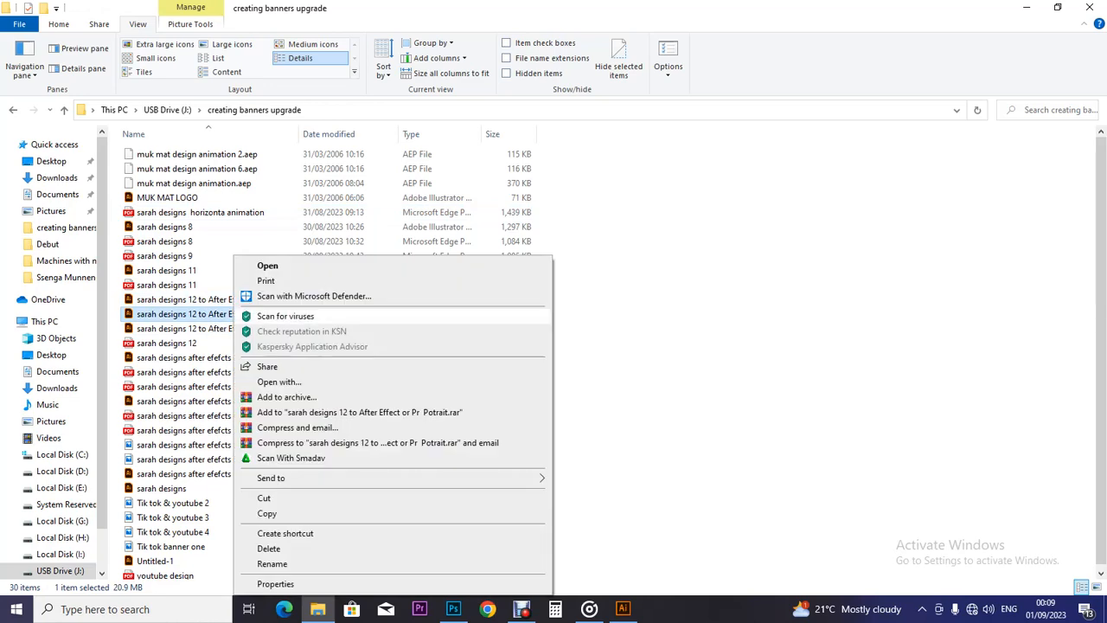
key("Escape")
key("F2")
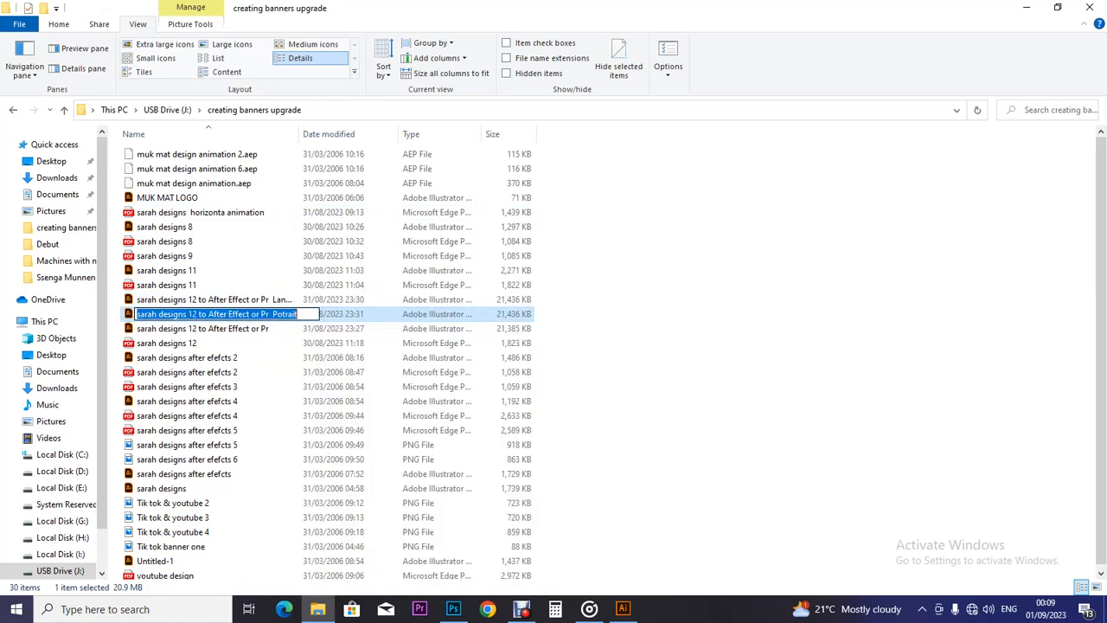
key("Return")
Widen the Name column and open 'sarah designs 12 to After Effect or Pr Land Scape.ai'.
double_click(299, 134)
left_click_drag(411, 134, 436, 134)
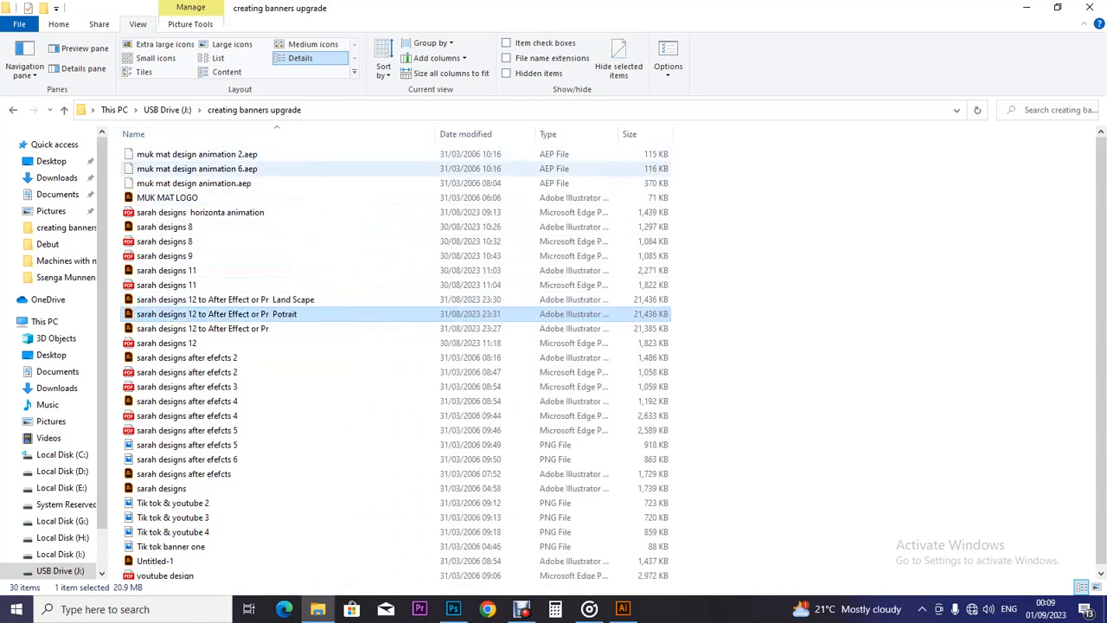
left_click(225, 299)
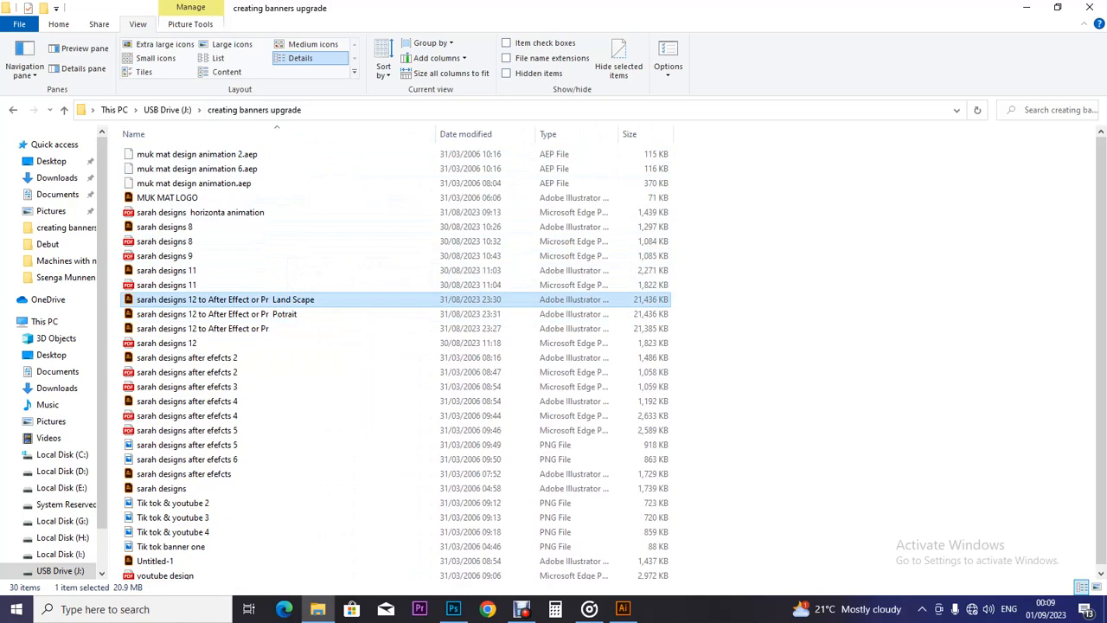
right_click(279, 299)
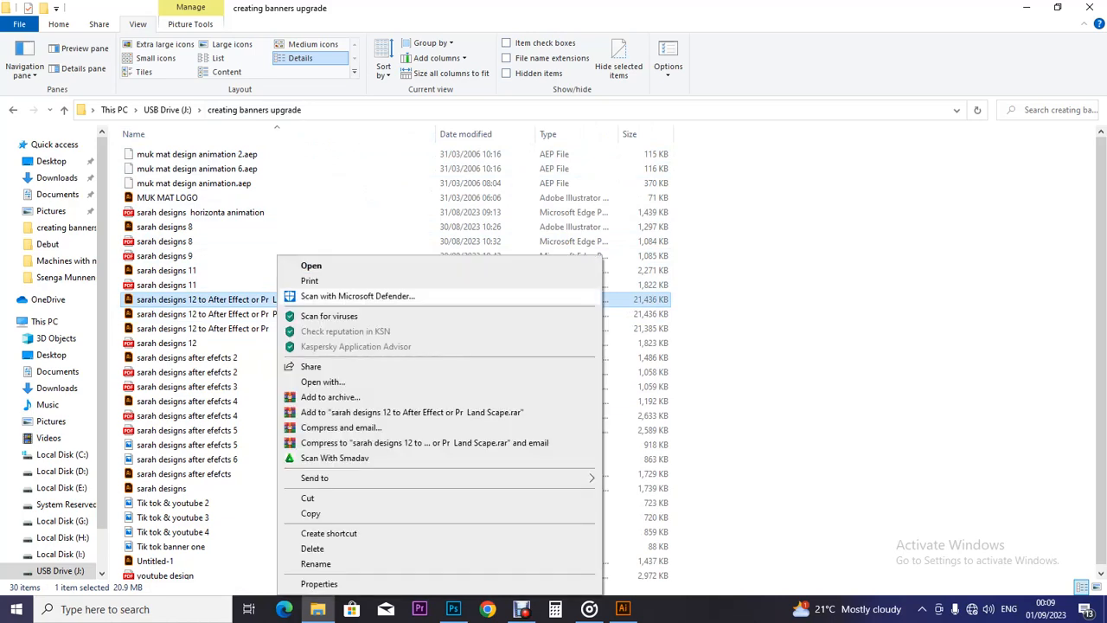
left_click(312, 265)
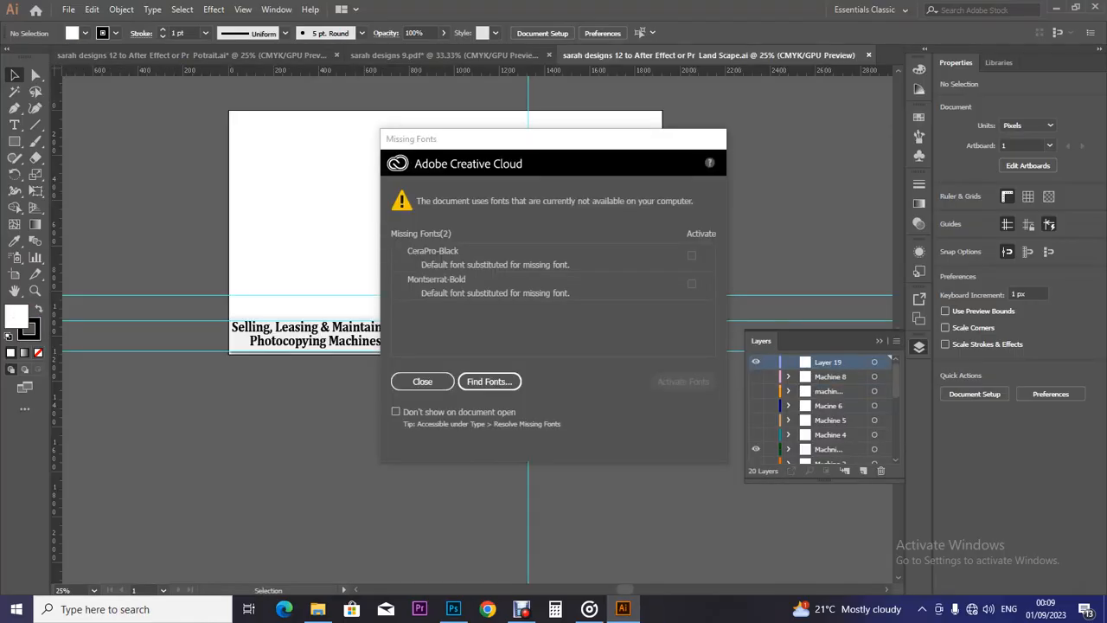
Dismiss Missing Fonts, show the Machine 5 layer and embed its linked 6.png toner-roll image.
left_click(422, 382)
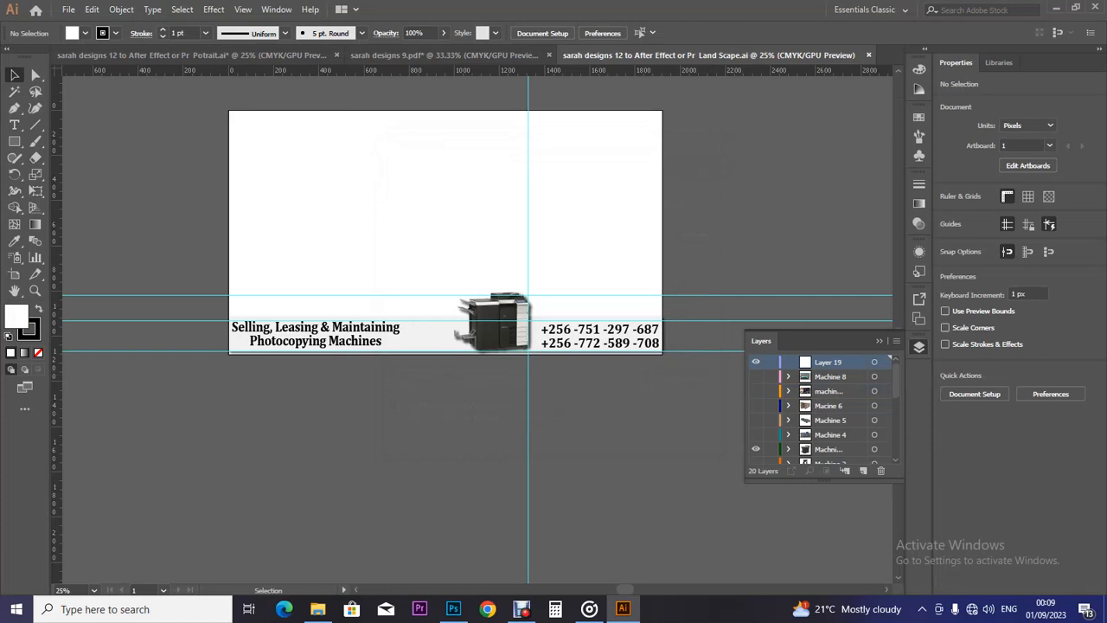
left_click(756, 420)
left_click(831, 421)
left_click(467, 324)
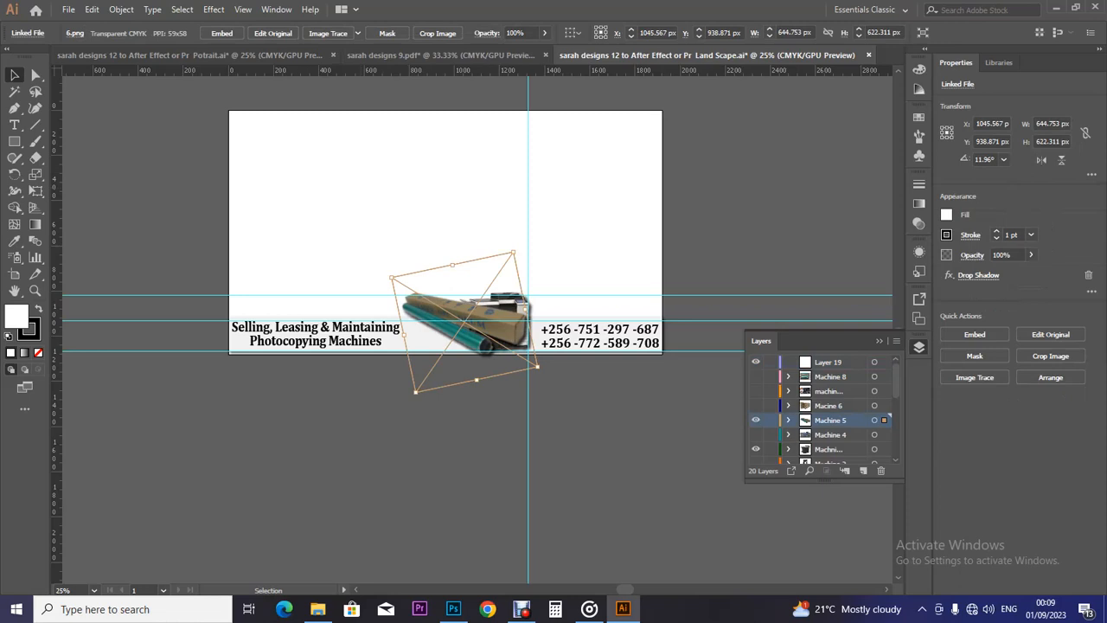
left_click(222, 33)
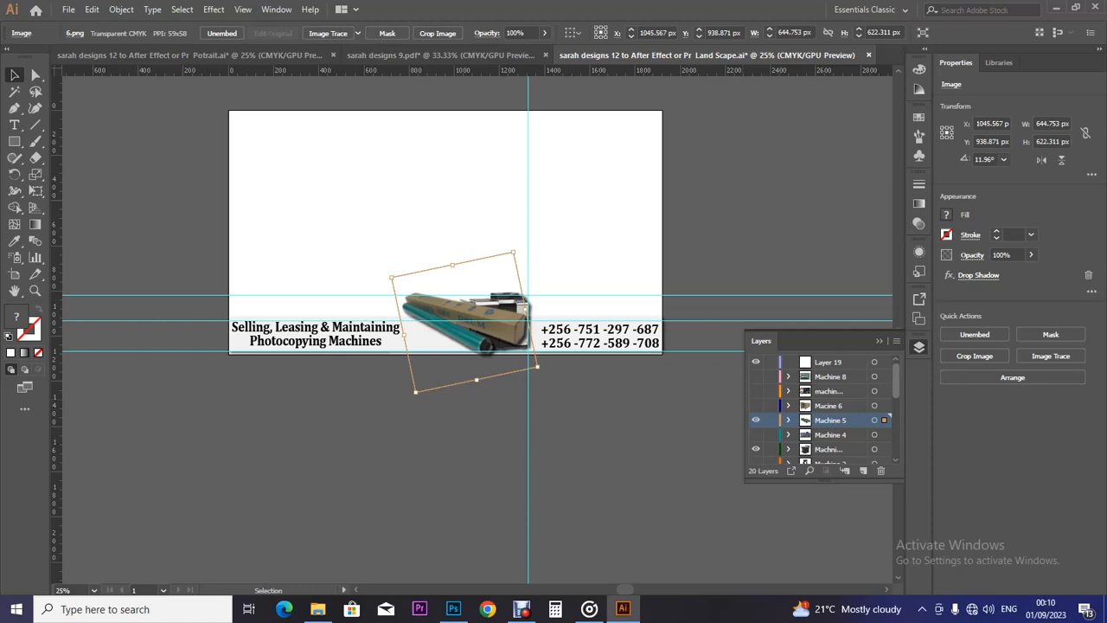
Toggle Layer 19, delete and restore the toner-roll image, then save the landscape banner.
left_click(828, 362)
left_click(755, 362)
left_click(756, 363)
key("Delete")
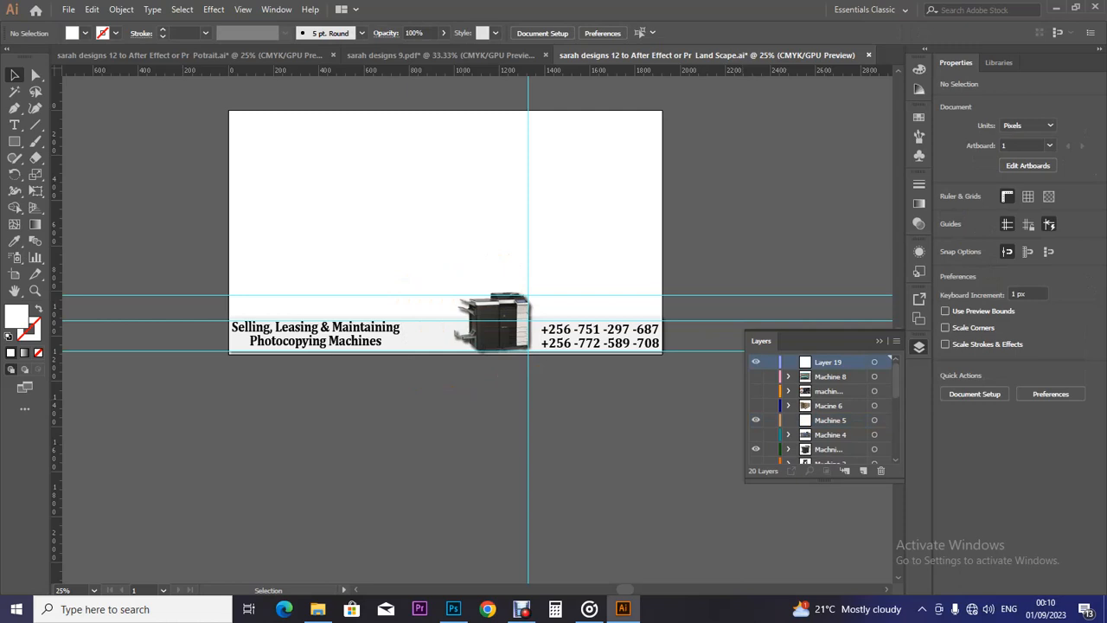
key("ctrl+z")
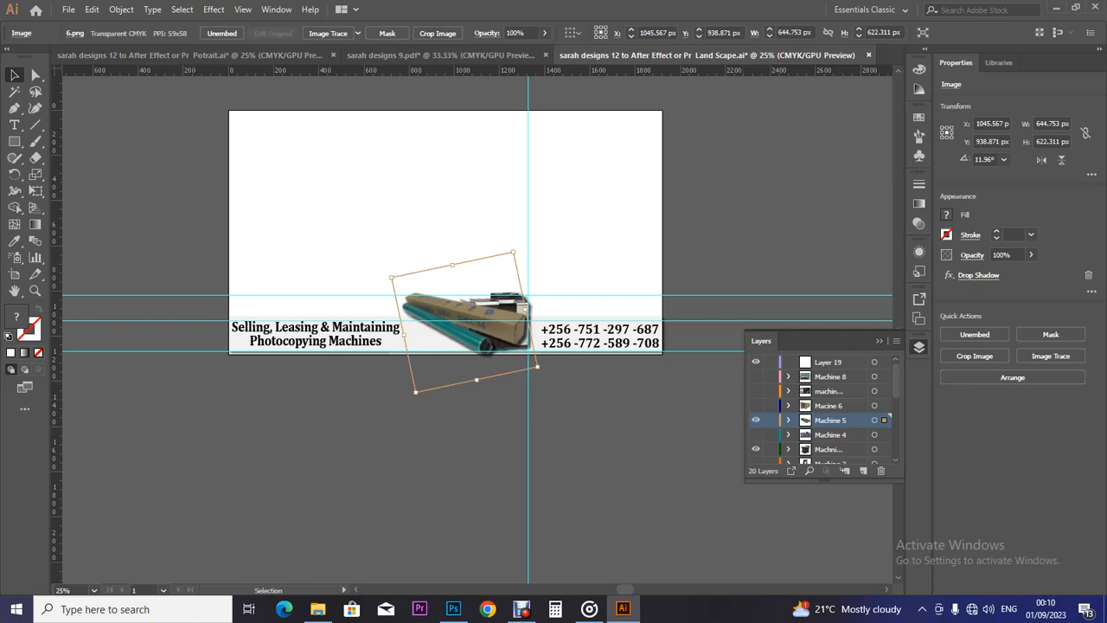
key("ctrl+s")
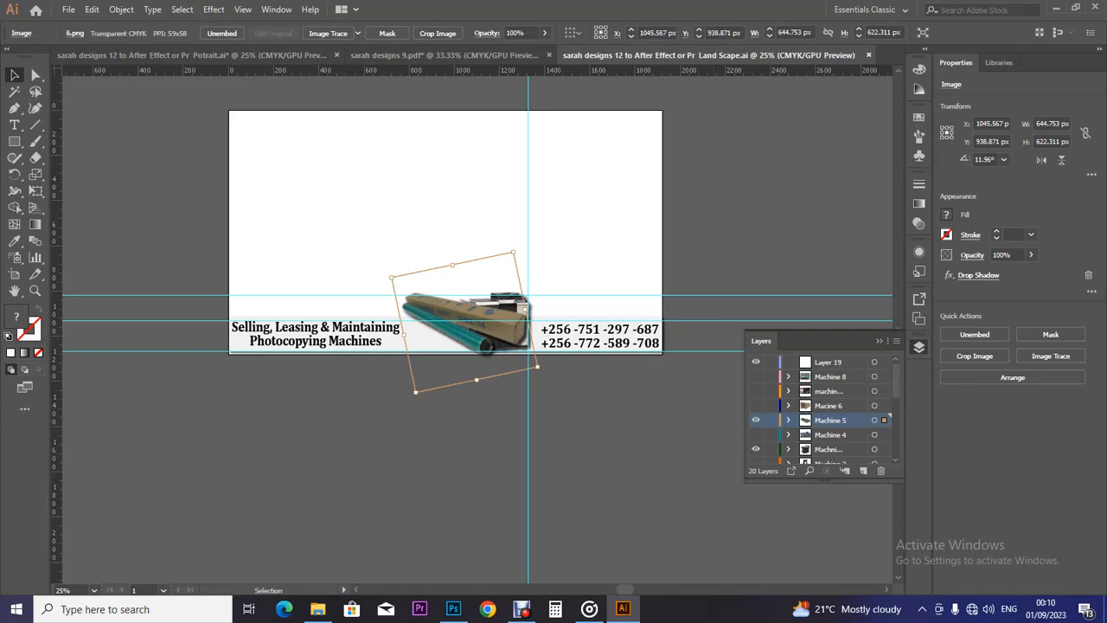
Turn on all machine photo, Logo Only, logo, company and yellow bar layers, then choose Direct Selection.
left_click(756, 376)
left_click(756, 390)
left_click(756, 405)
left_click_drag(756, 421, 756, 464)
scroll(756, 415, "down", 5)
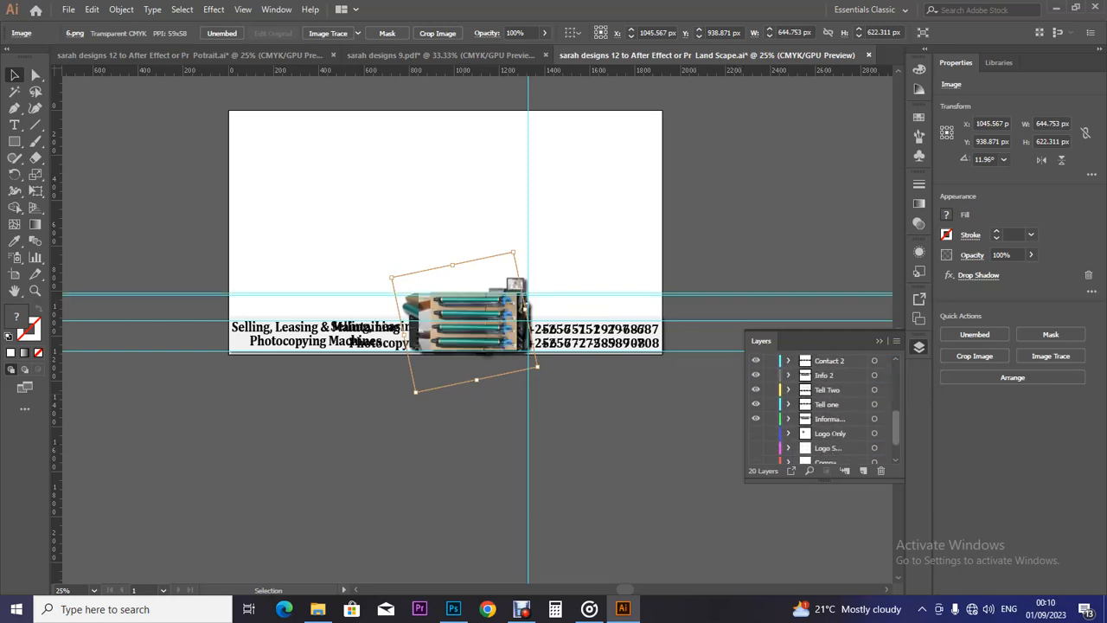
left_click(756, 399)
left_click_drag(756, 413, 756, 442)
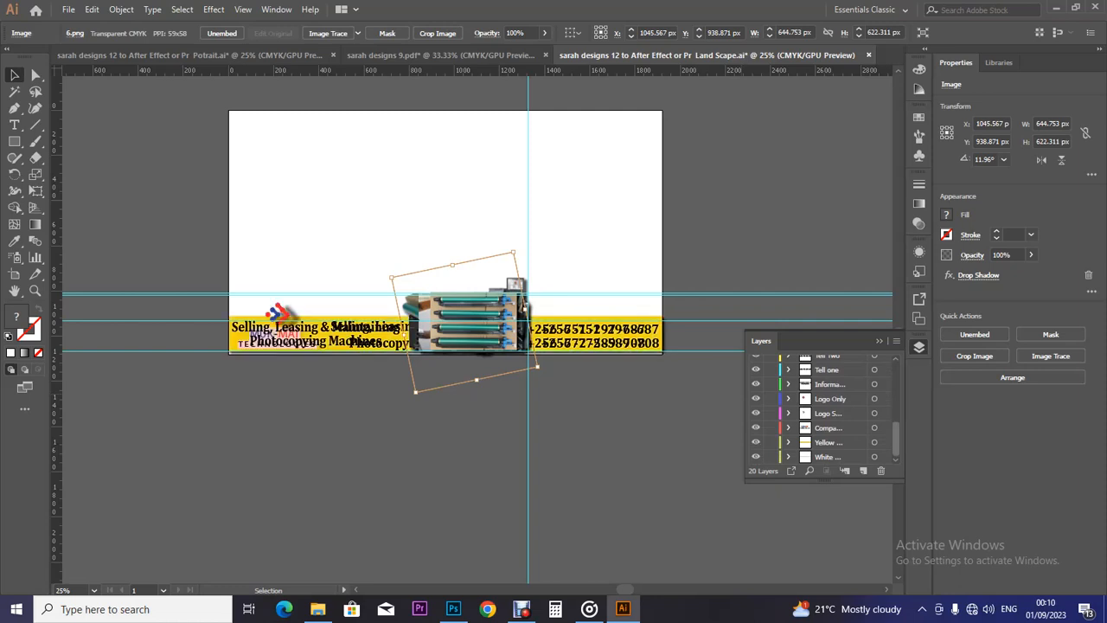
left_click_drag(896, 439, 896, 379)
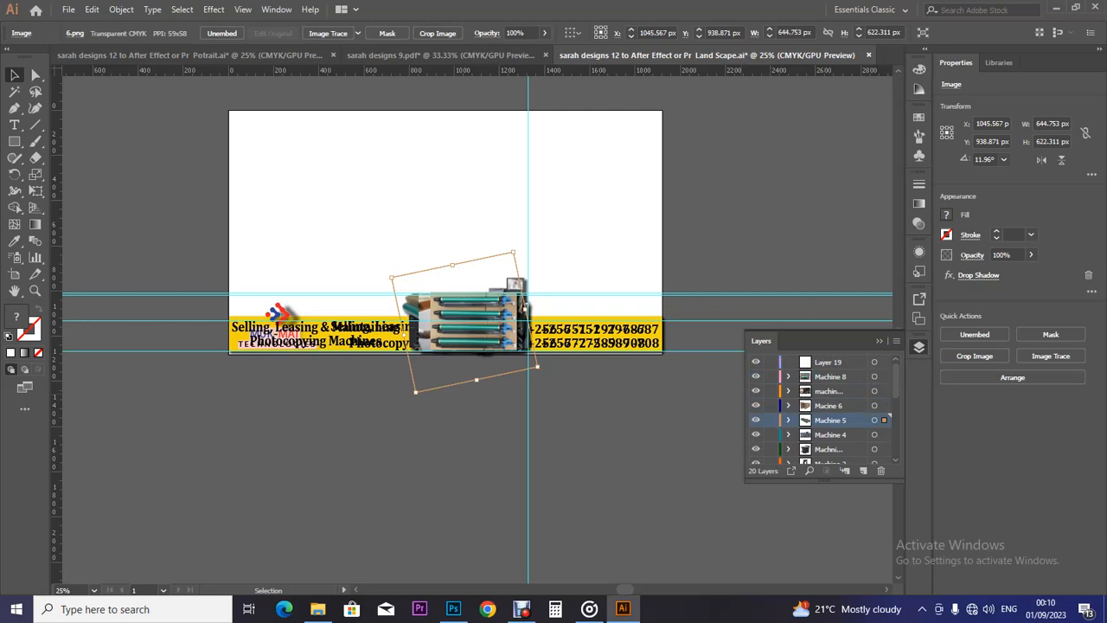
key("a")
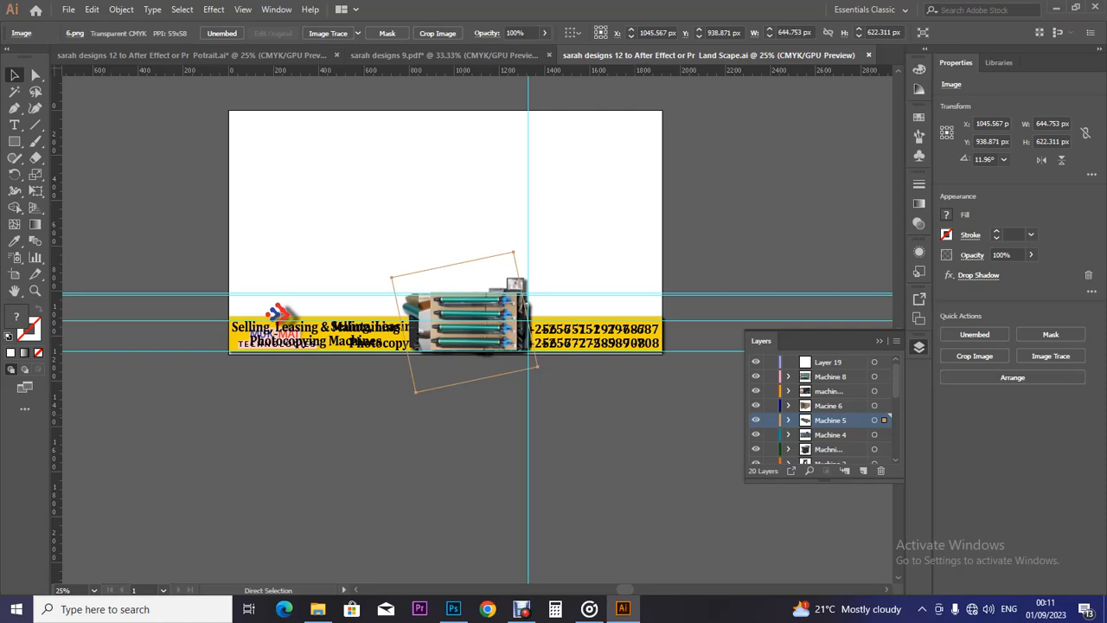
Select all the banner artwork on the artboard and expand its appearance.
key("v")
left_click_drag(229, 229, 656, 294)
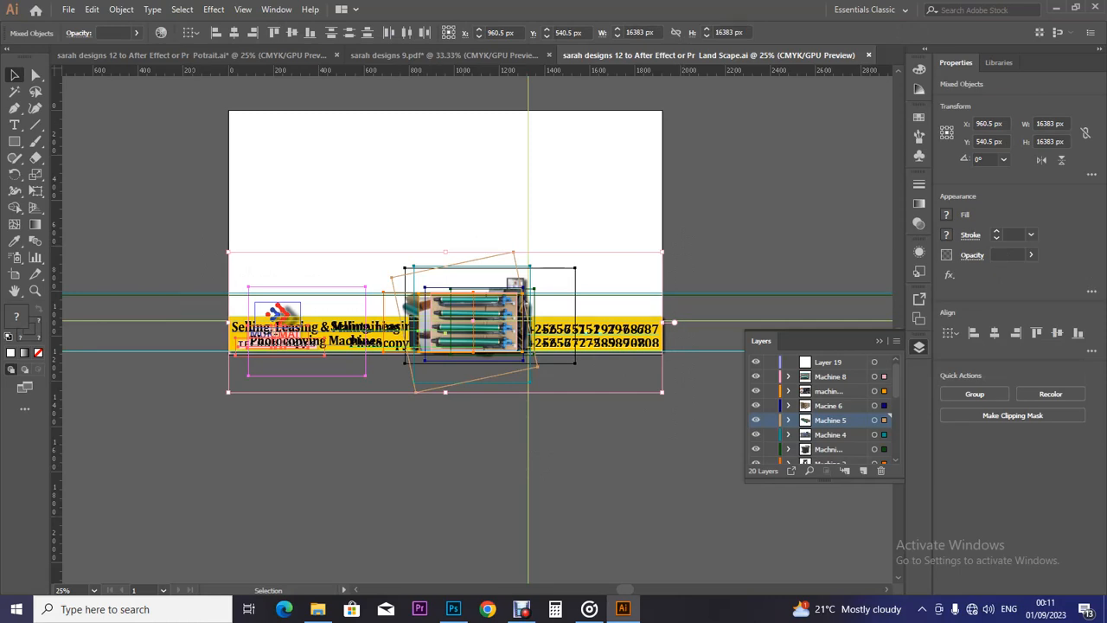
left_click(92, 9)
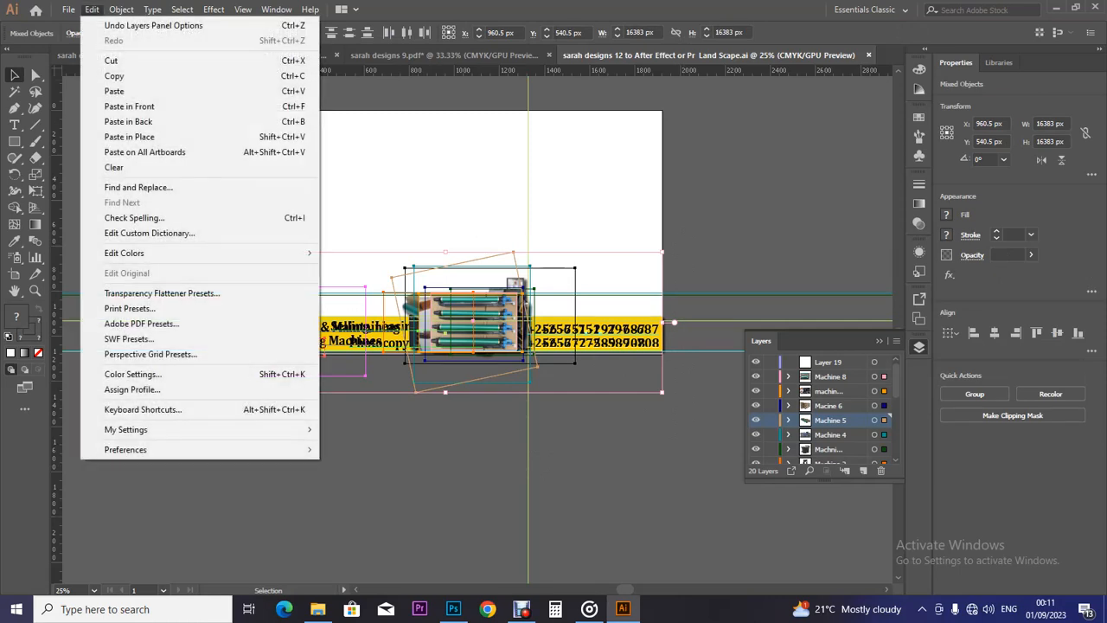
mouse_move(121, 10)
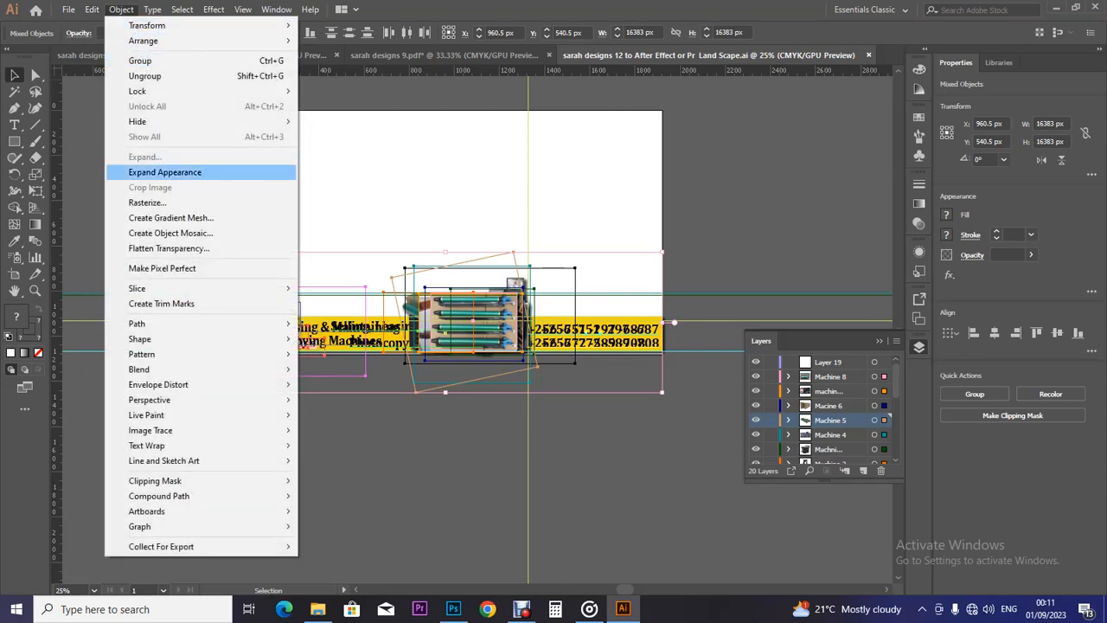
left_click(164, 172)
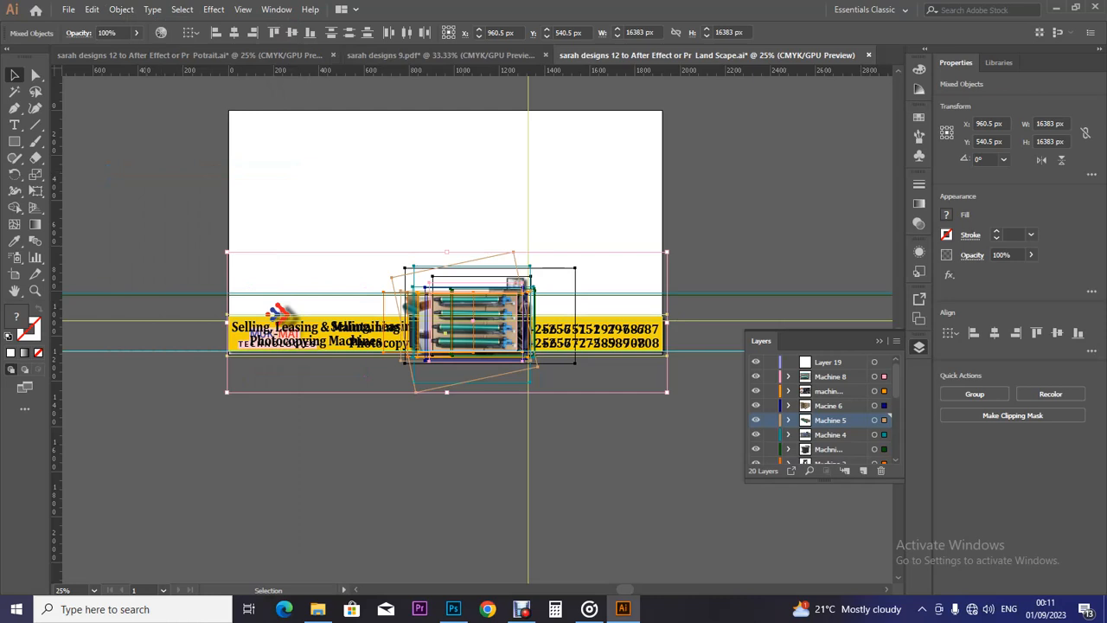
Simplify the selected paths with Curve Precision 97%, then deselect everything.
left_click(121, 10)
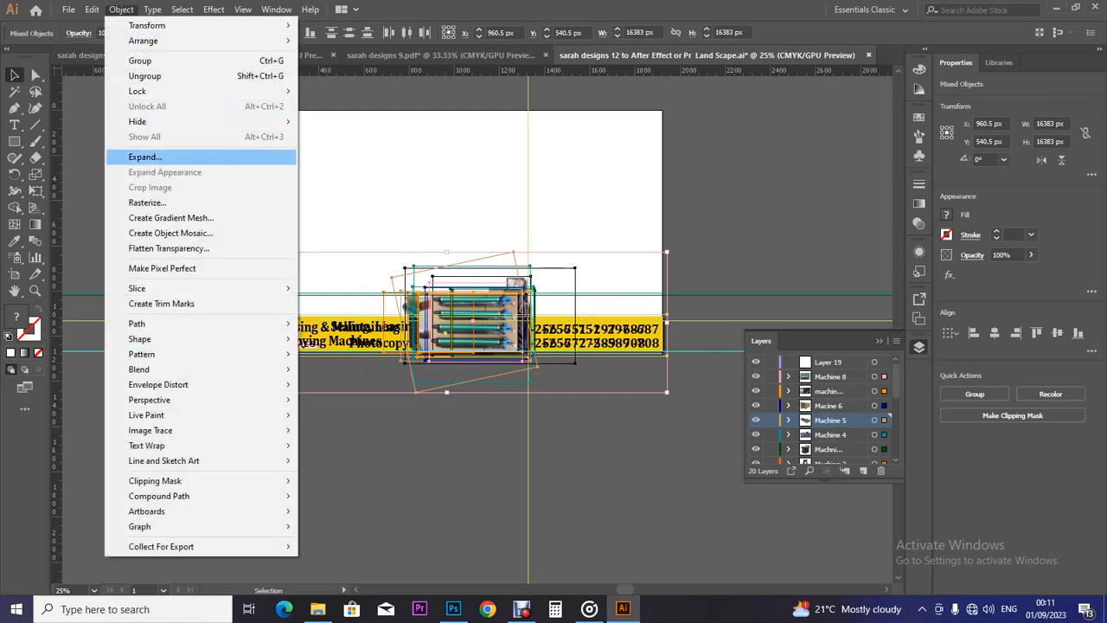
mouse_move(173, 323)
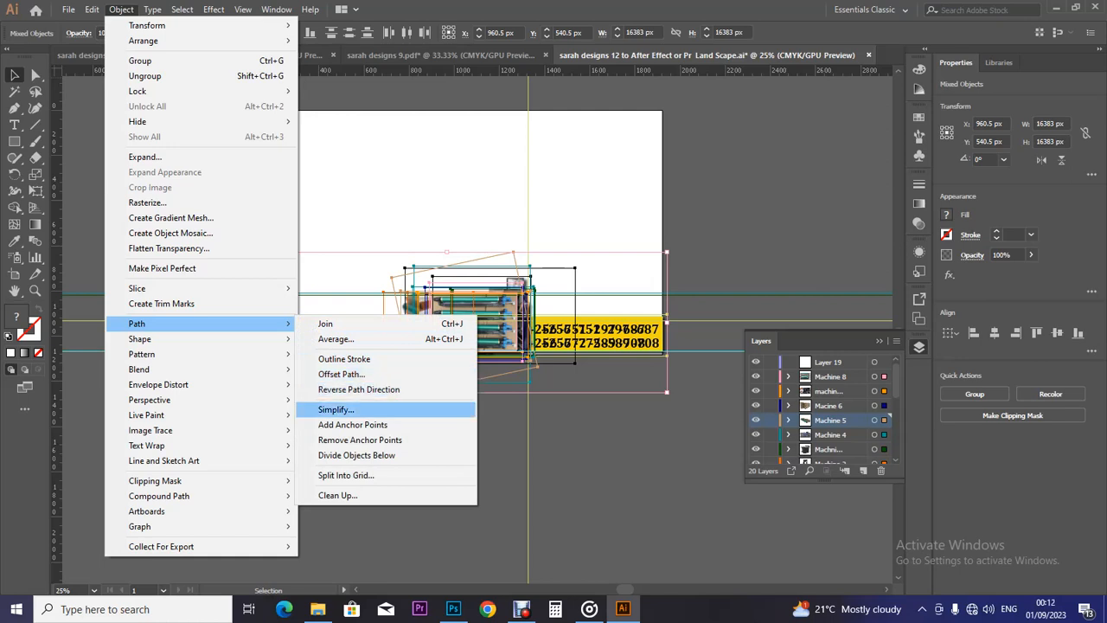
key("Return")
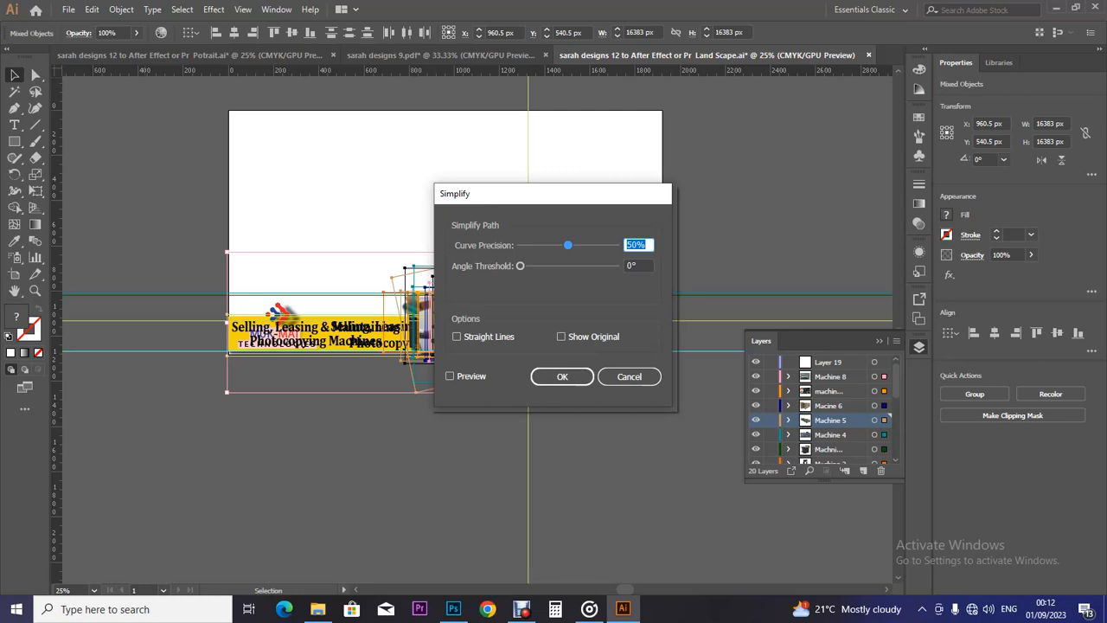
type("97")
key("Return")
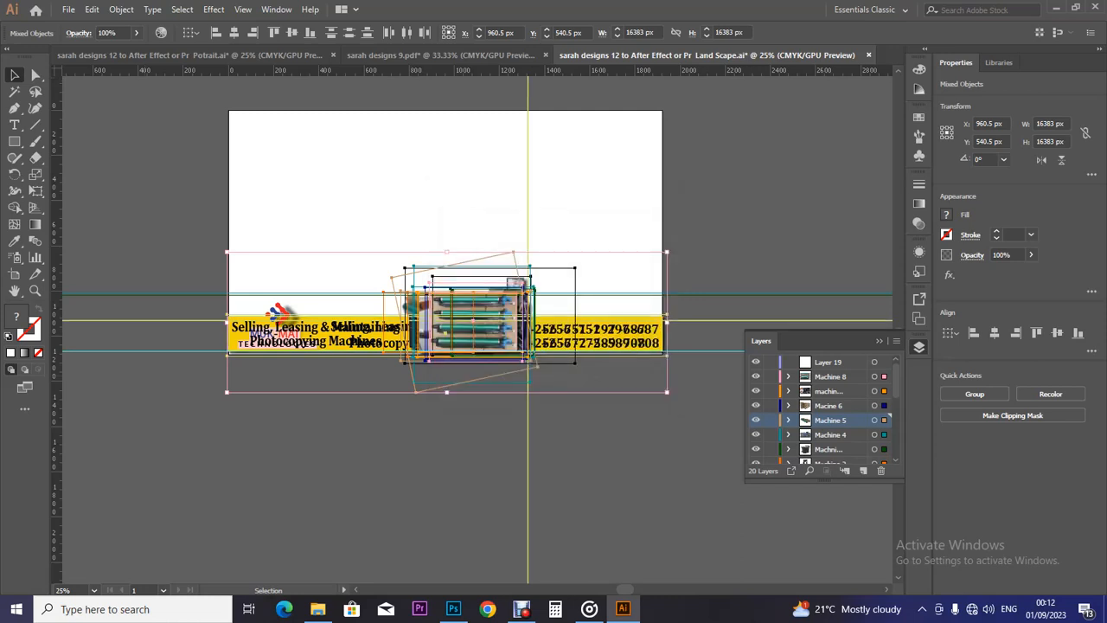
key("ctrl+shift+a")
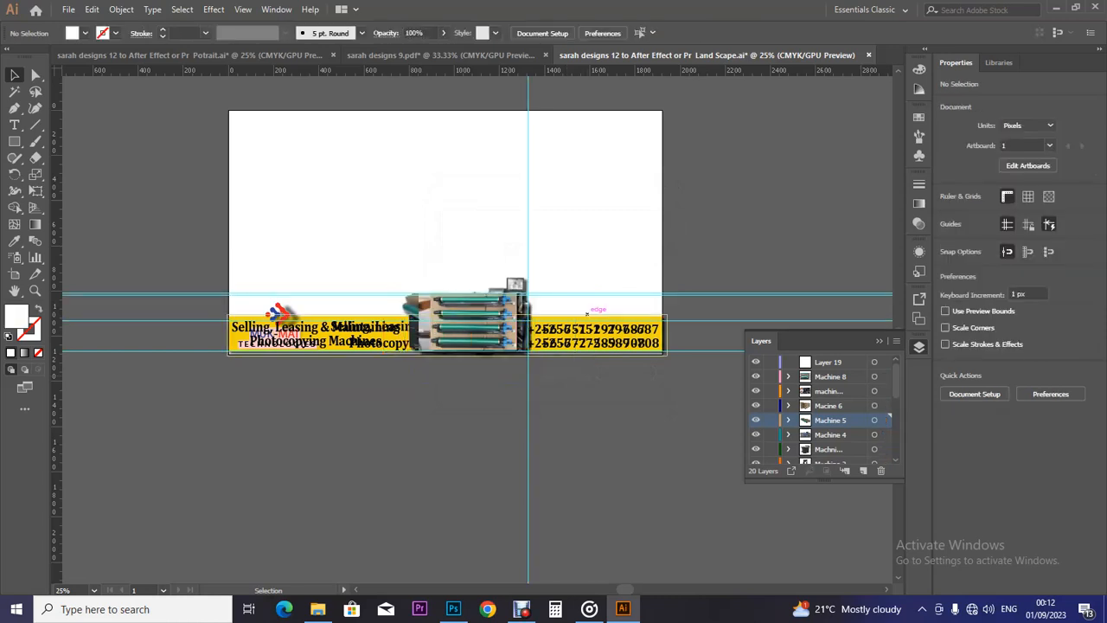
Leave only the Machine 5 toner-cartridge photo visible on the landscape banner and save the file.
left_click(473, 321)
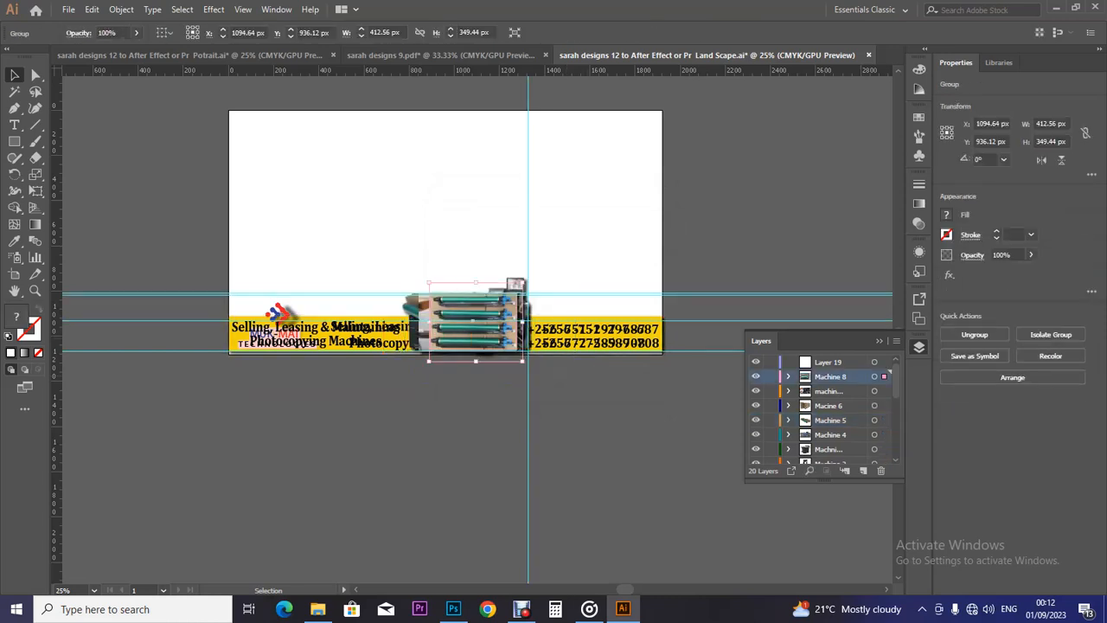
left_click_drag(755, 362, 756, 463)
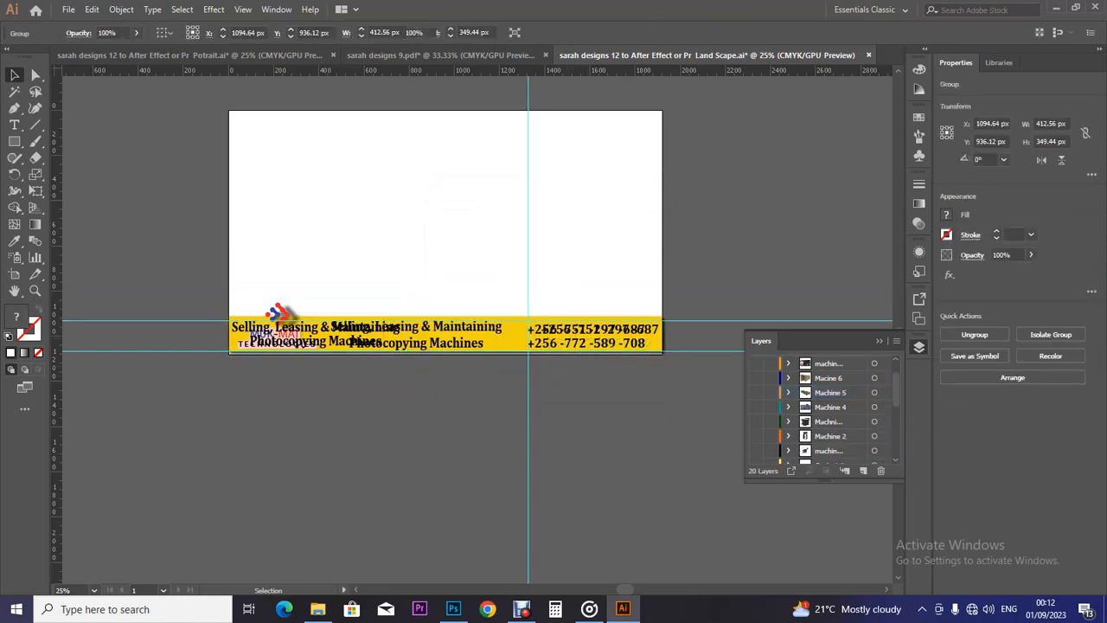
left_click(589, 343)
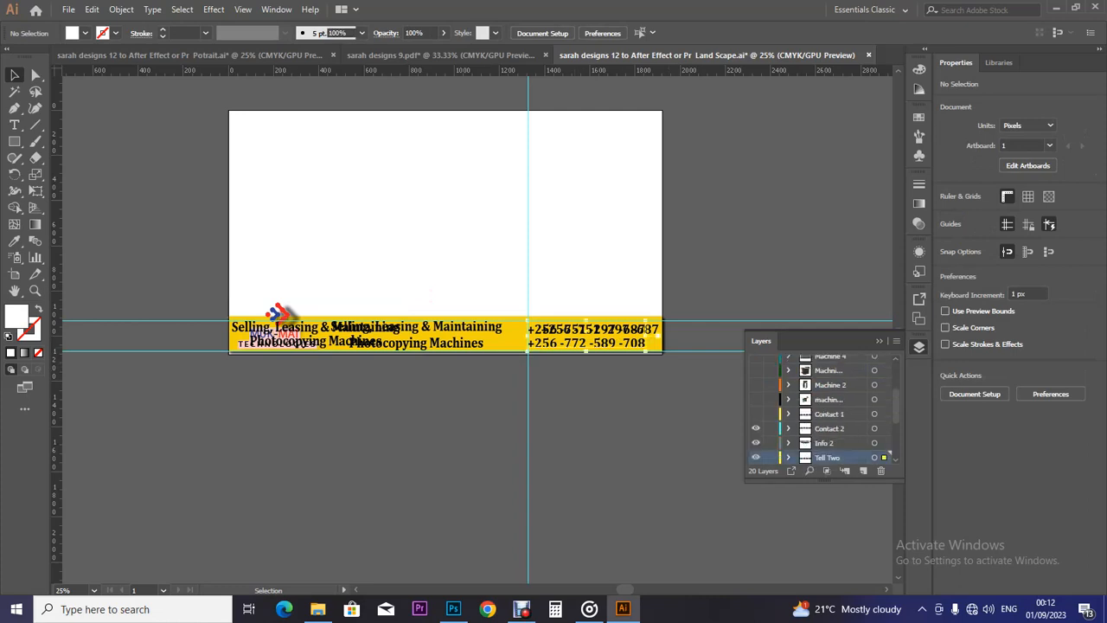
left_click_drag(756, 370, 756, 413)
scroll(821, 406, "up", 5)
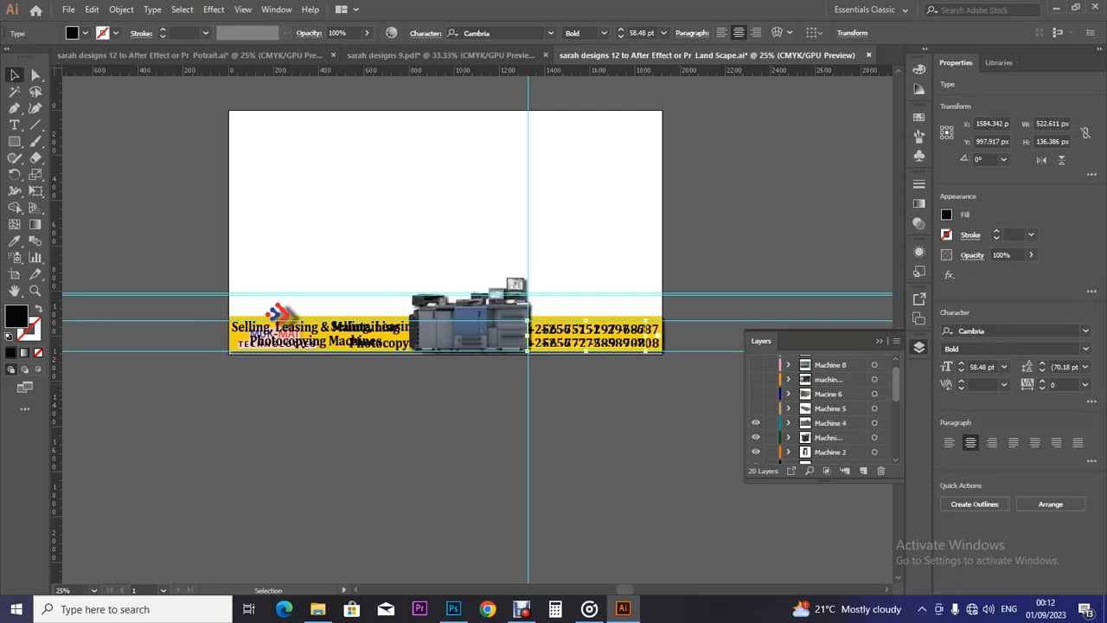
left_click_drag(755, 361, 756, 405)
left_click(756, 420)
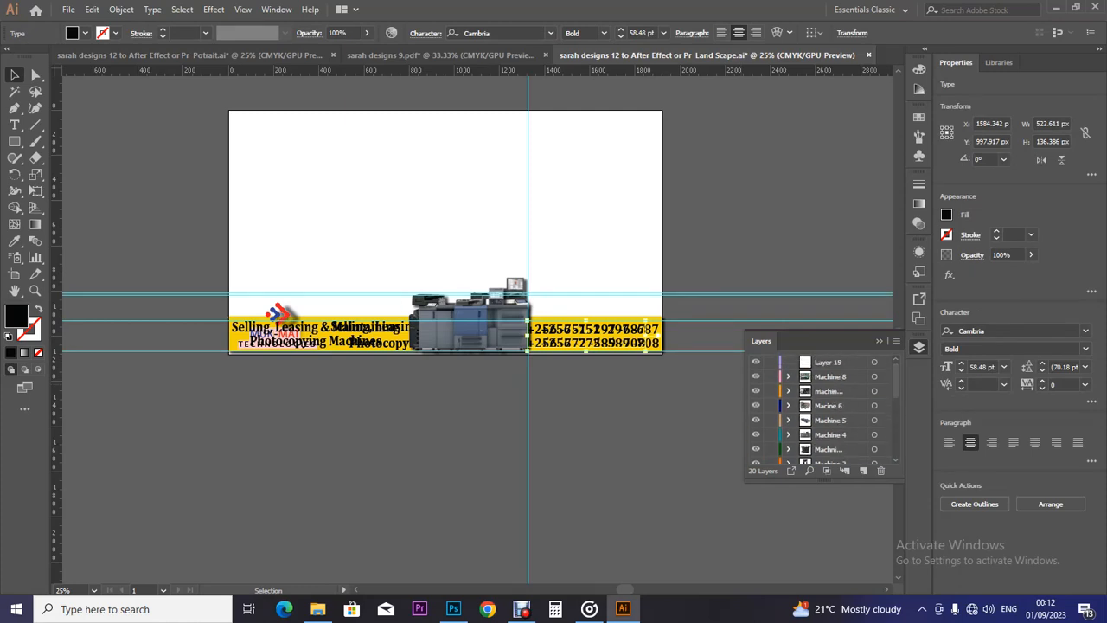
left_click_drag(896, 381, 896, 446)
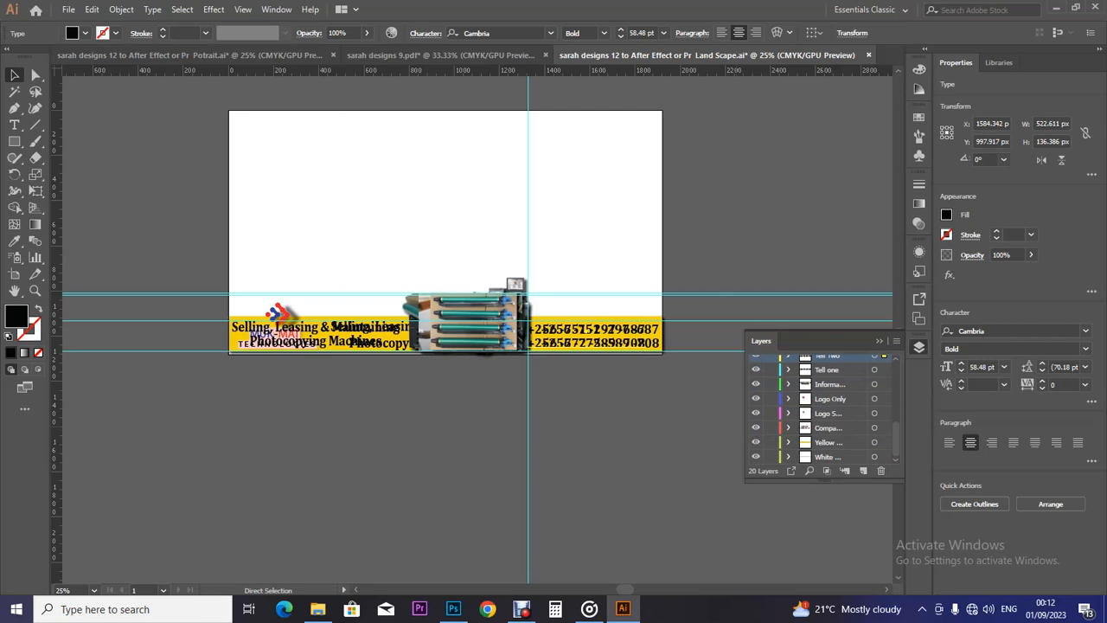
key("ctrl+s")
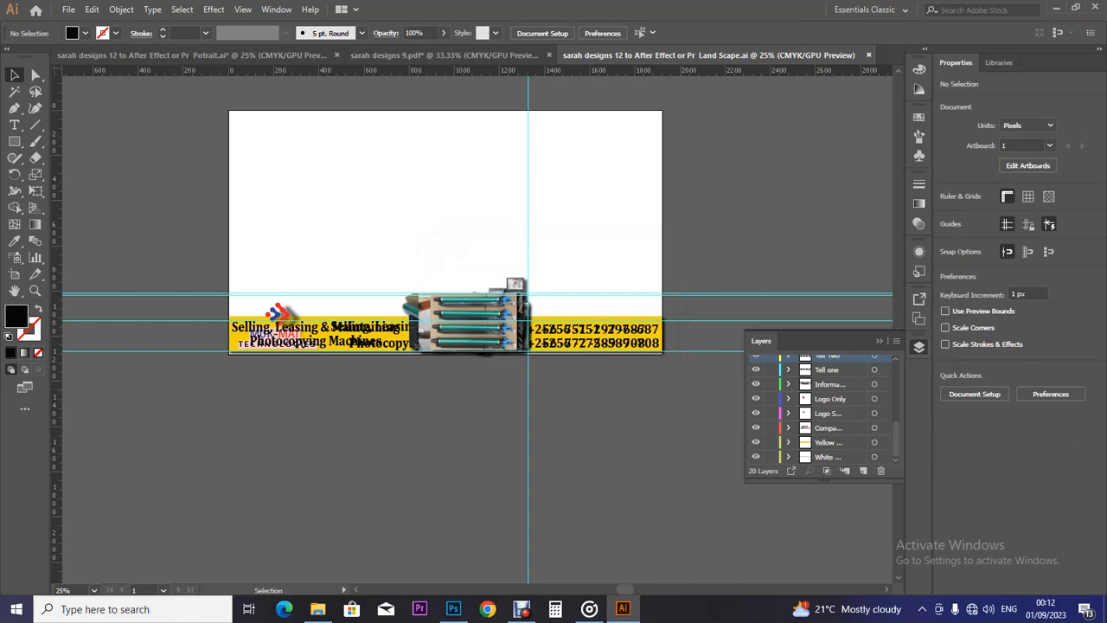
Close sarah designs 9.pdf without saving changes.
left_click(415, 54)
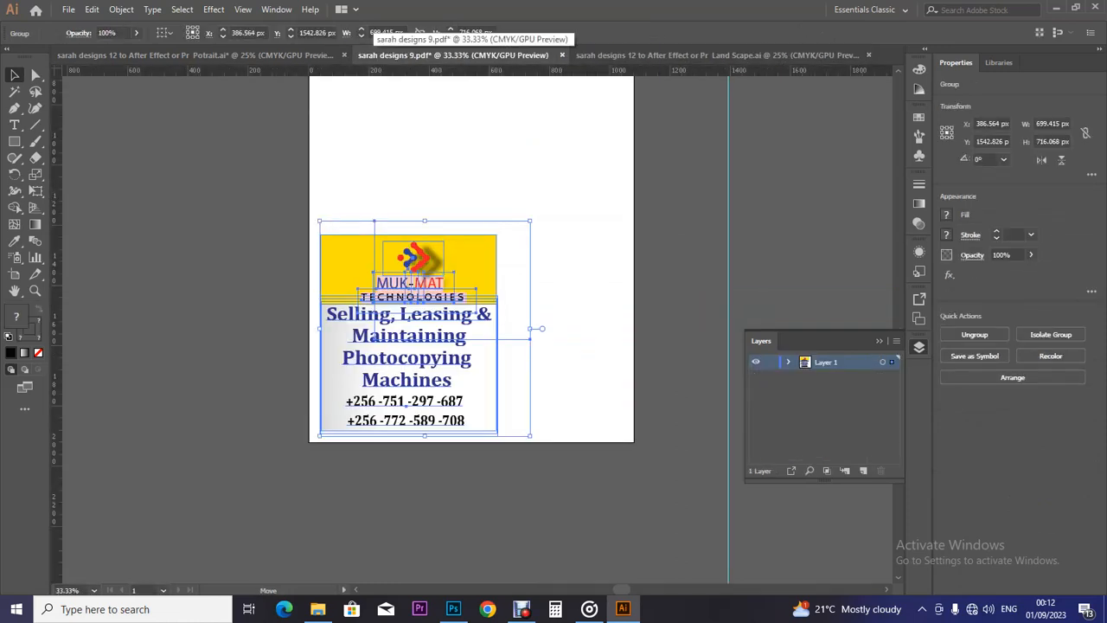
left_click(337, 54)
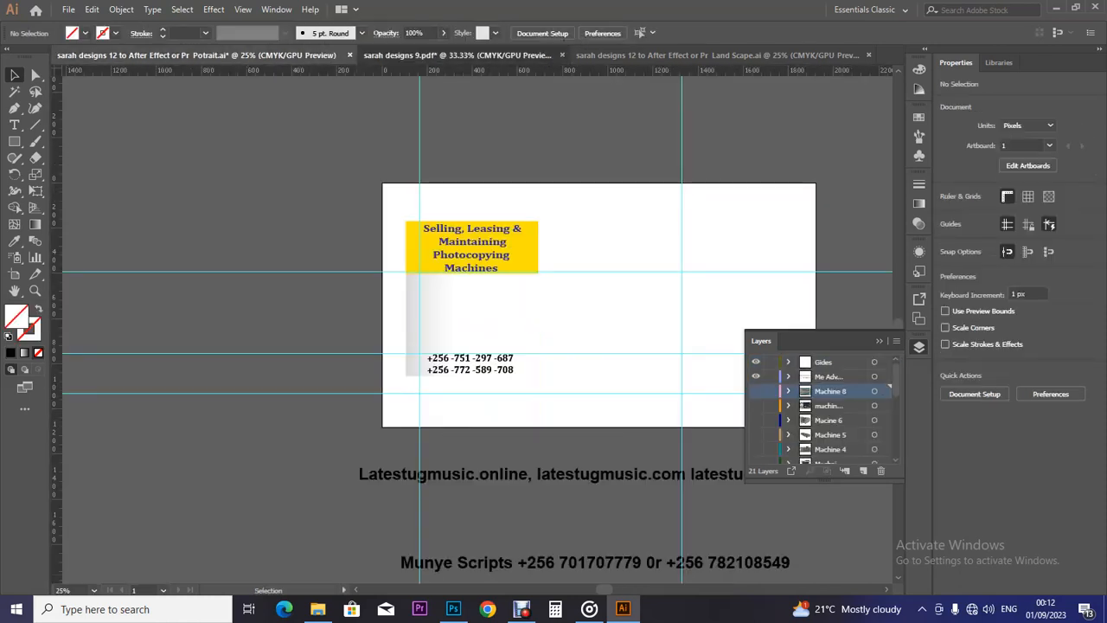
left_click(450, 55)
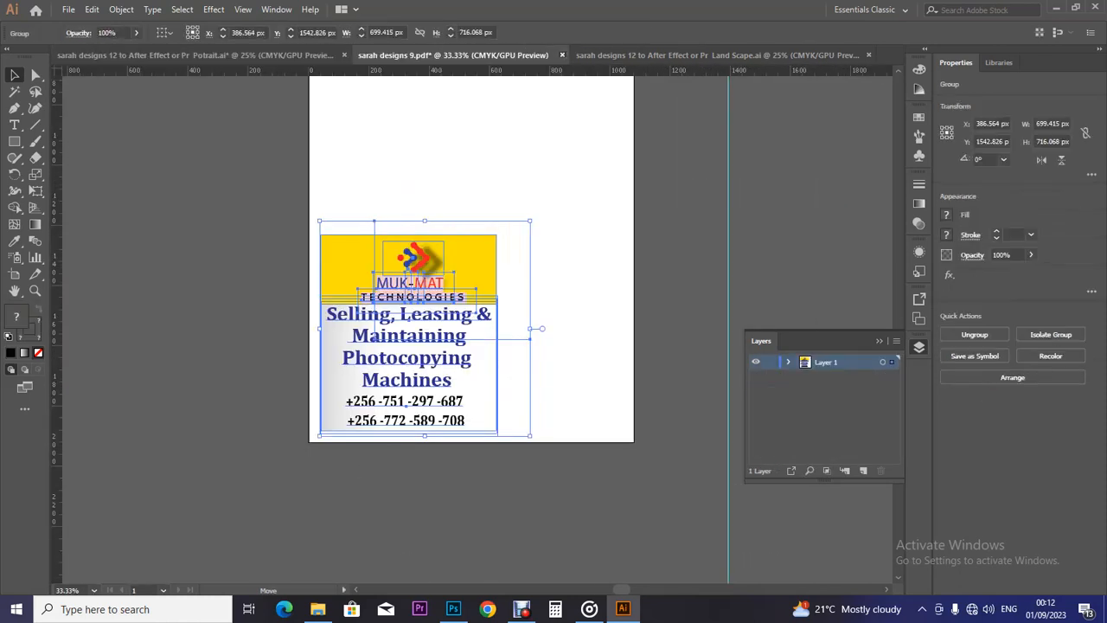
key("ctrl+w")
key("n")
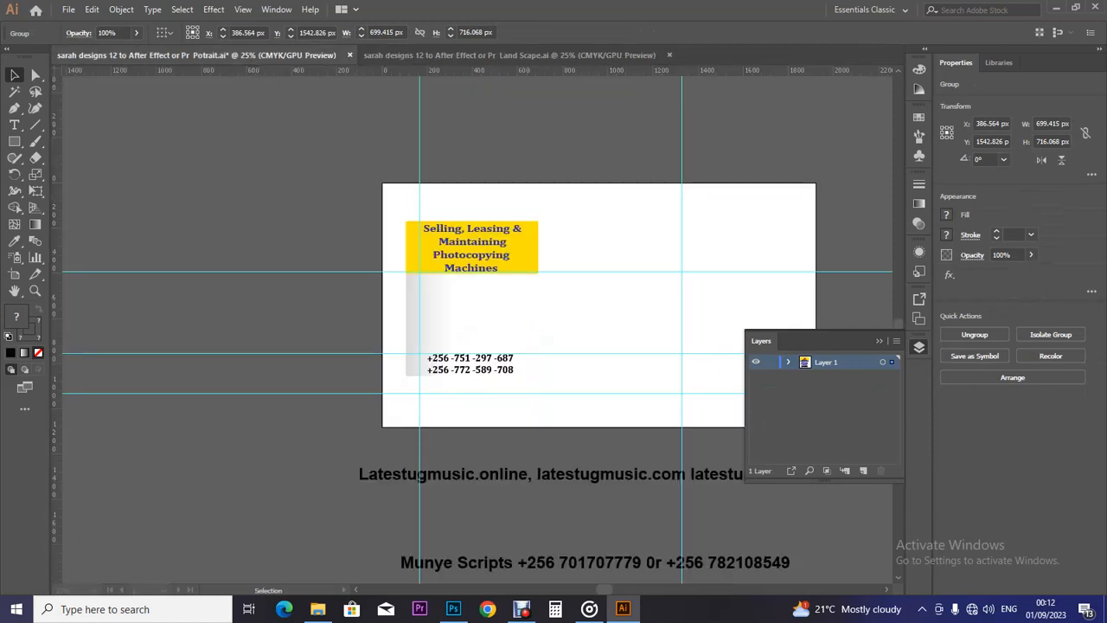
In the portrait file, show the photo and logo layers but hide Logo S, Compa, Yellow and White.
left_click(510, 55)
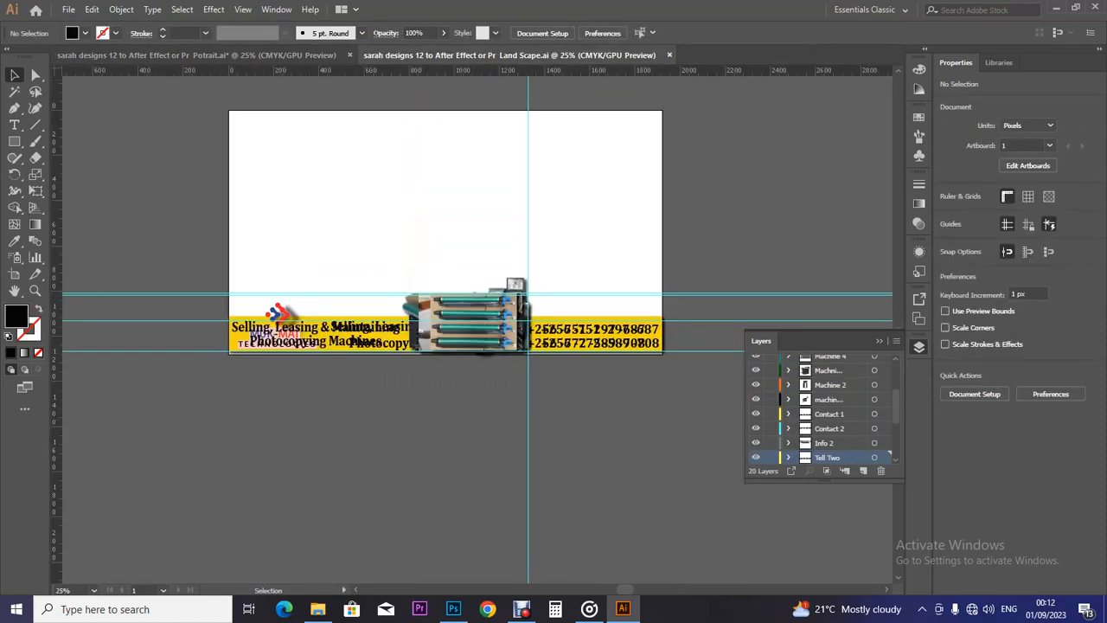
key("ctrl+Tab")
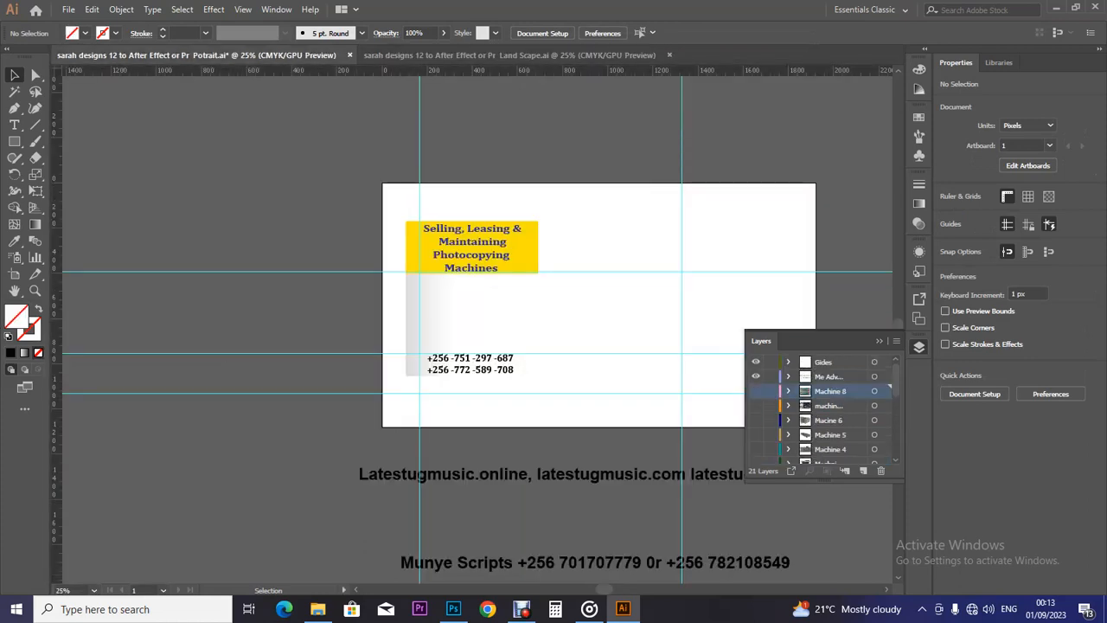
left_click_drag(756, 391, 756, 463)
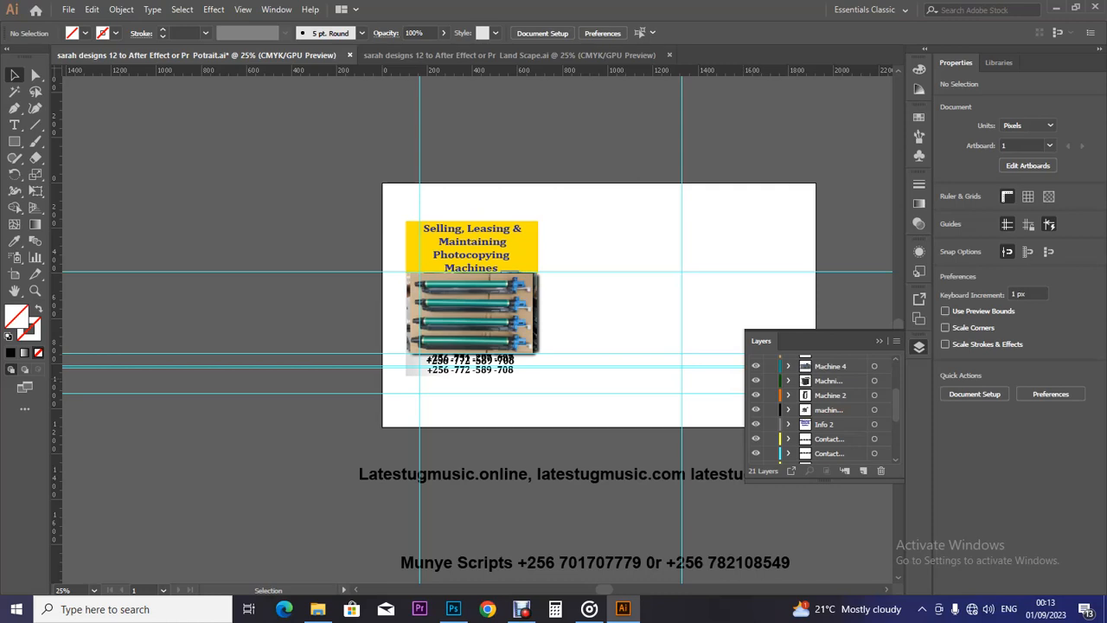
scroll(822, 407, "down", 5)
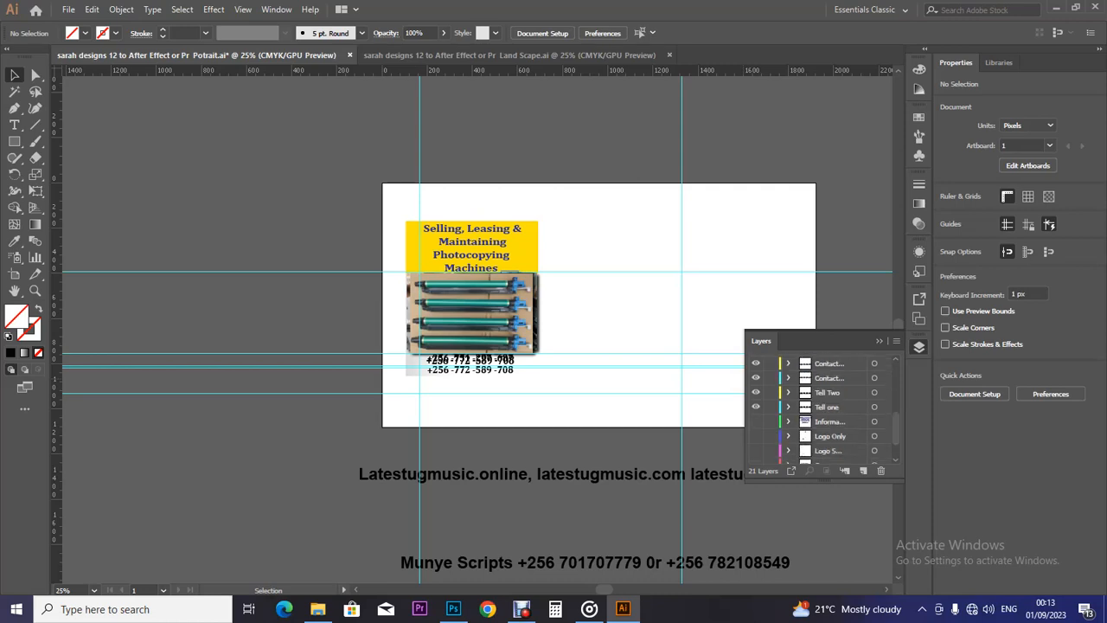
mouse_move(896, 441)
left_mouse_down()
mouse_move(896, 385)
mouse_move(896, 436)
left_mouse_up()
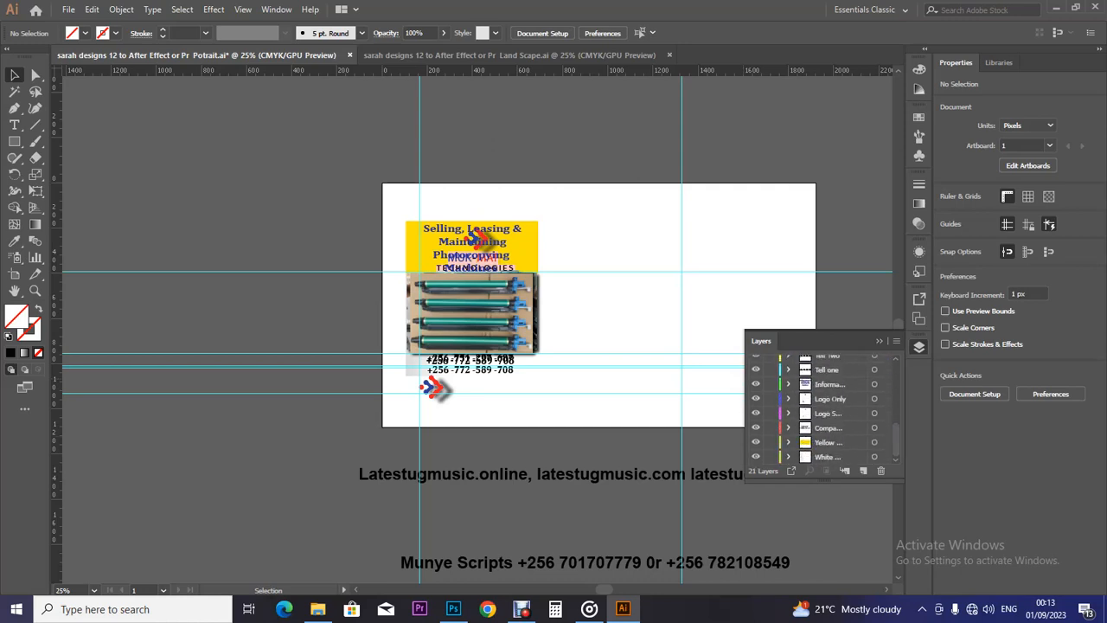
left_click(435, 388)
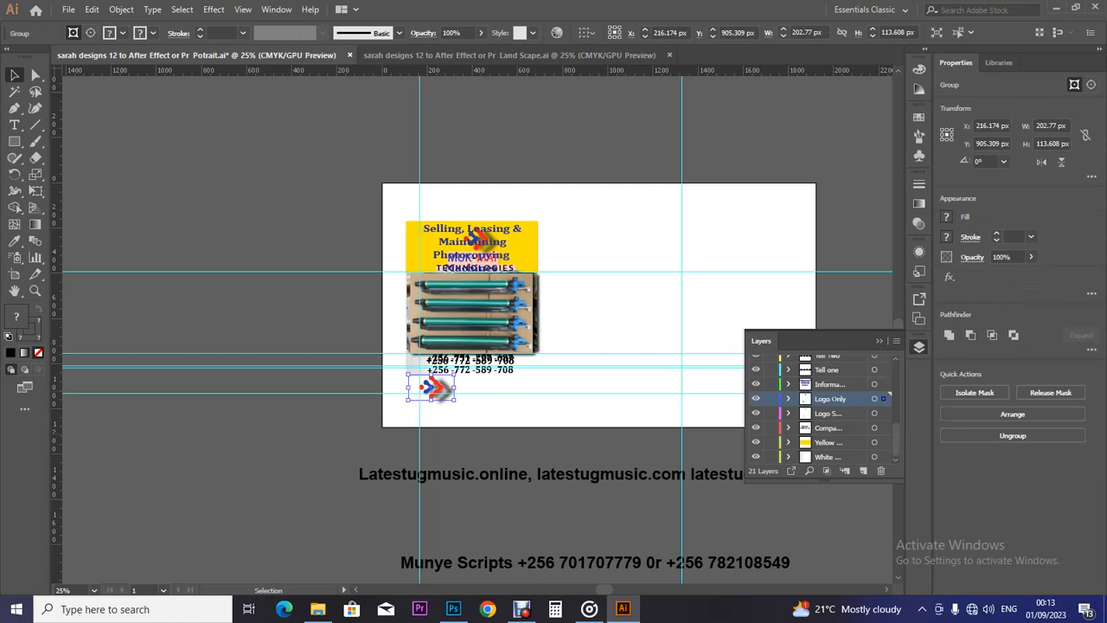
left_click_drag(756, 412, 756, 458)
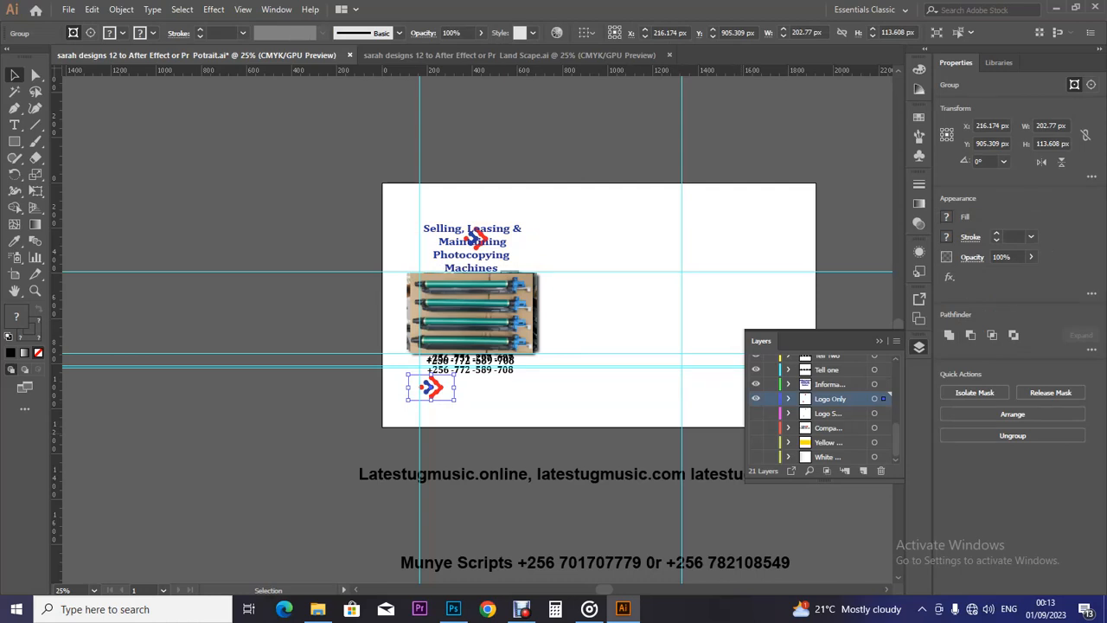
Delete the stray lower-left logo and its grey shadow copy, then show the yellow and white layers again.
scroll(822, 407, "up", 5)
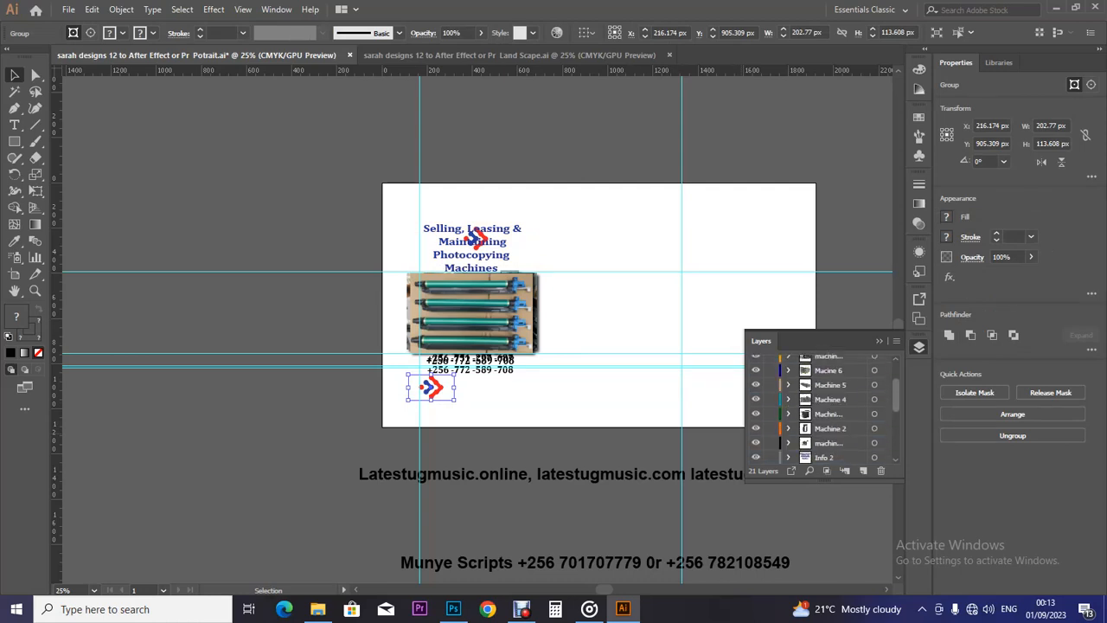
left_click_drag(756, 363, 756, 464)
key("ctrl+y")
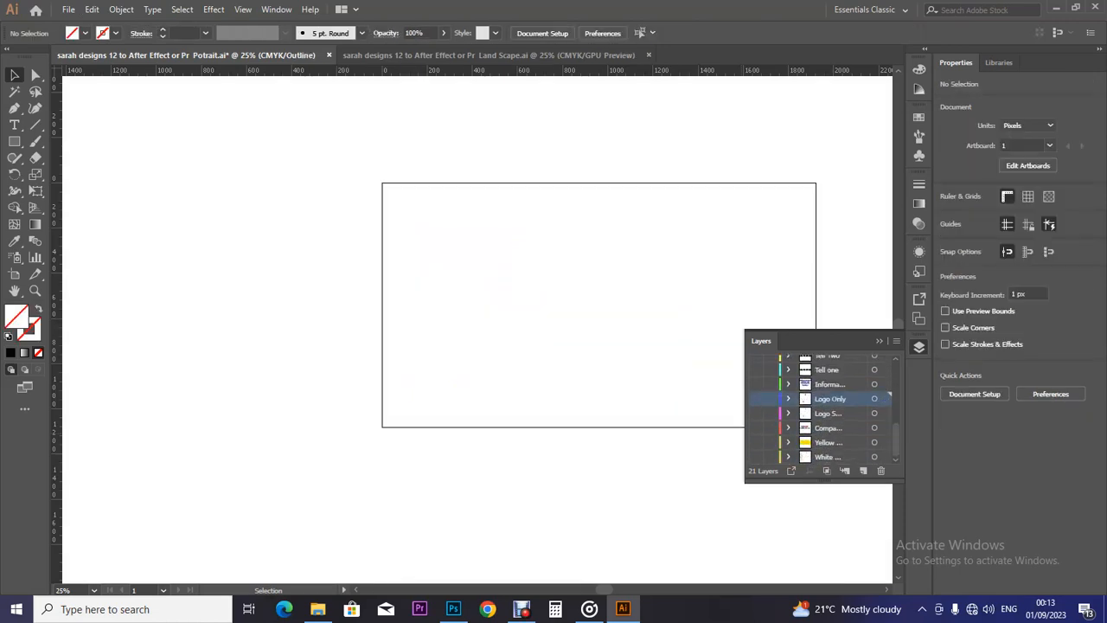
key("ctrl+y")
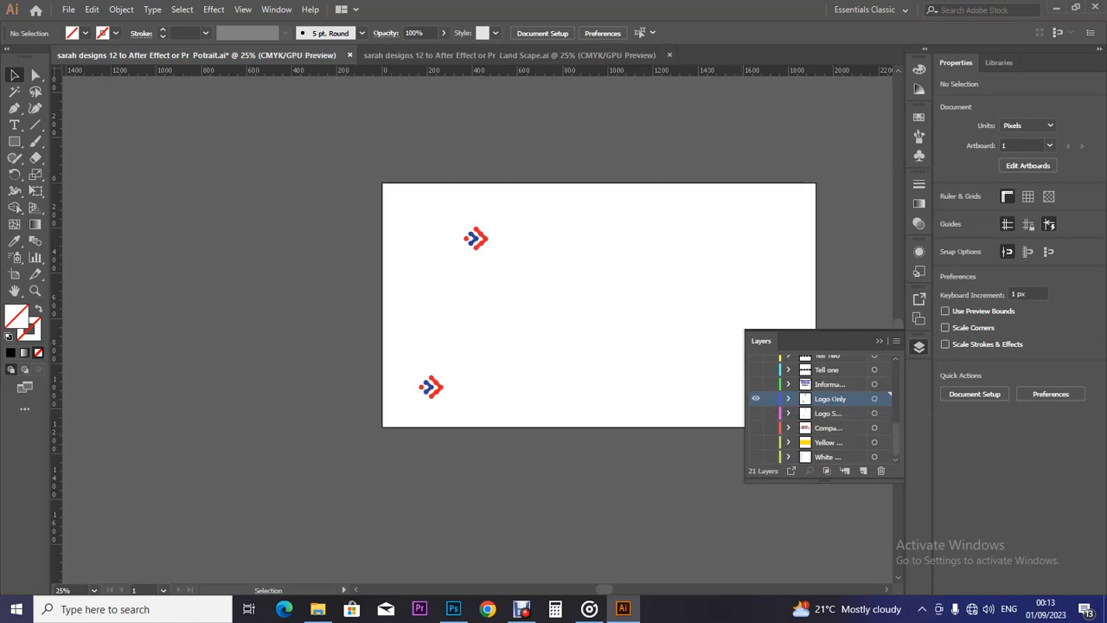
left_click(434, 393)
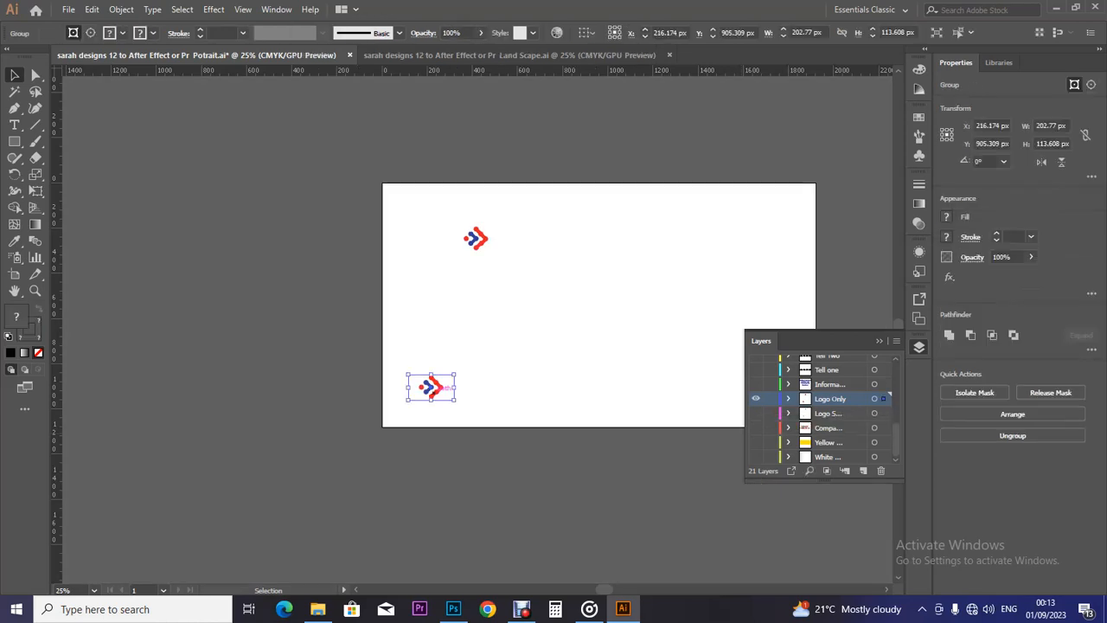
key("Delete")
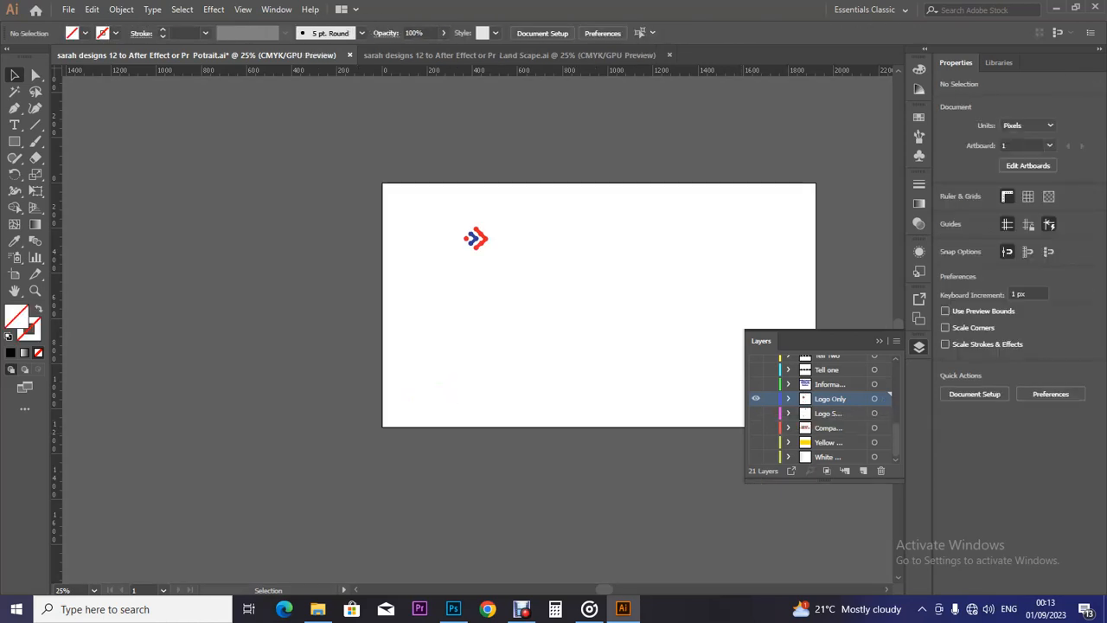
left_click(756, 412)
left_click(437, 393)
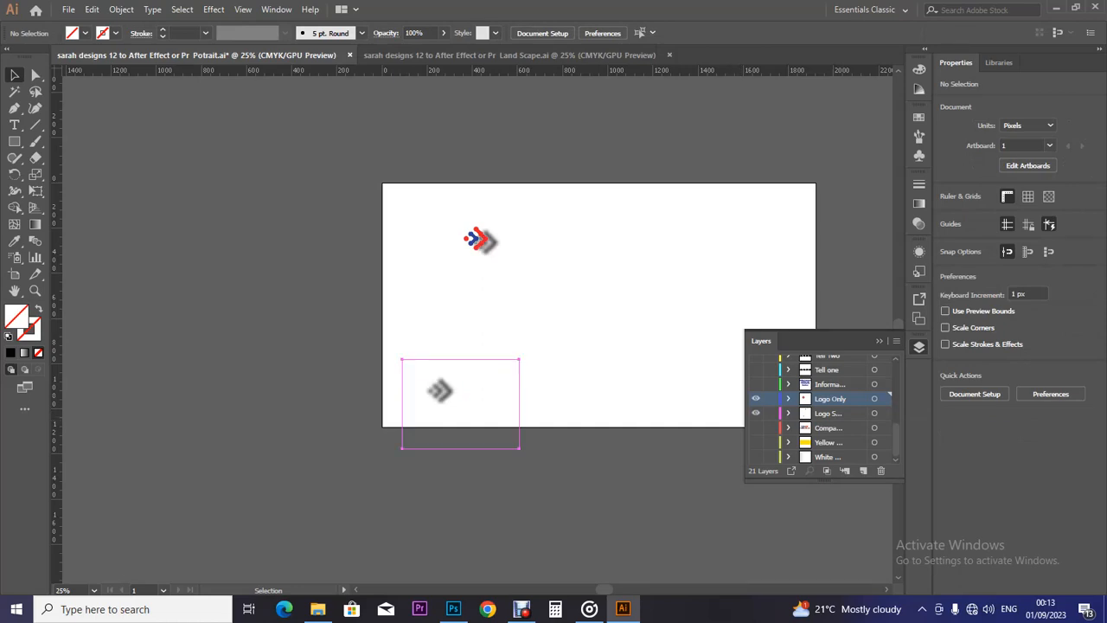
key("Delete")
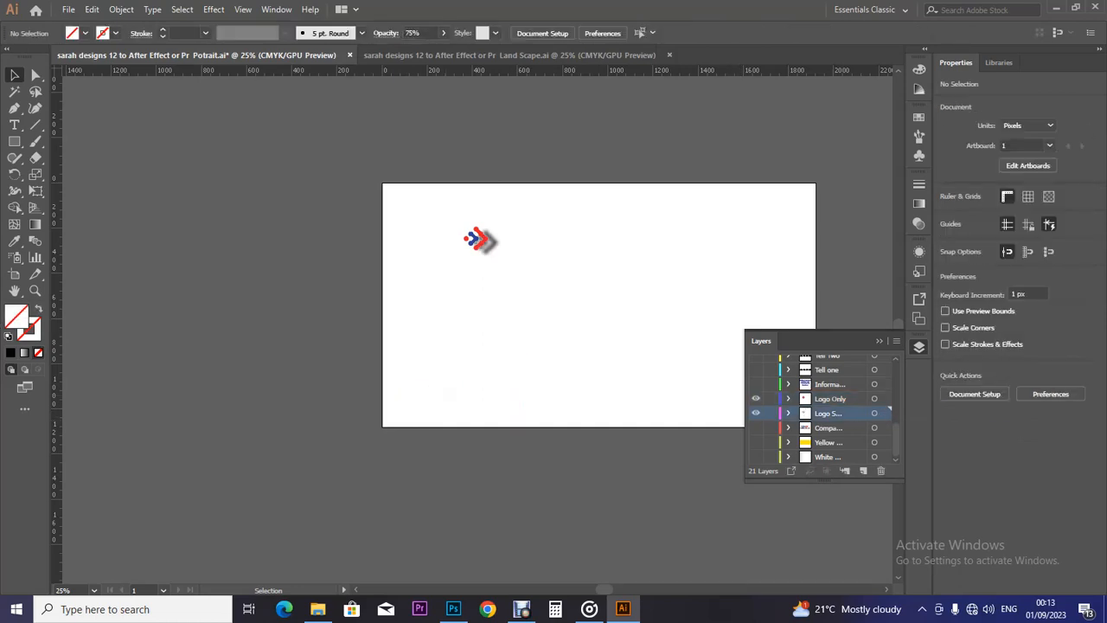
scroll(821, 407, "up", 5)
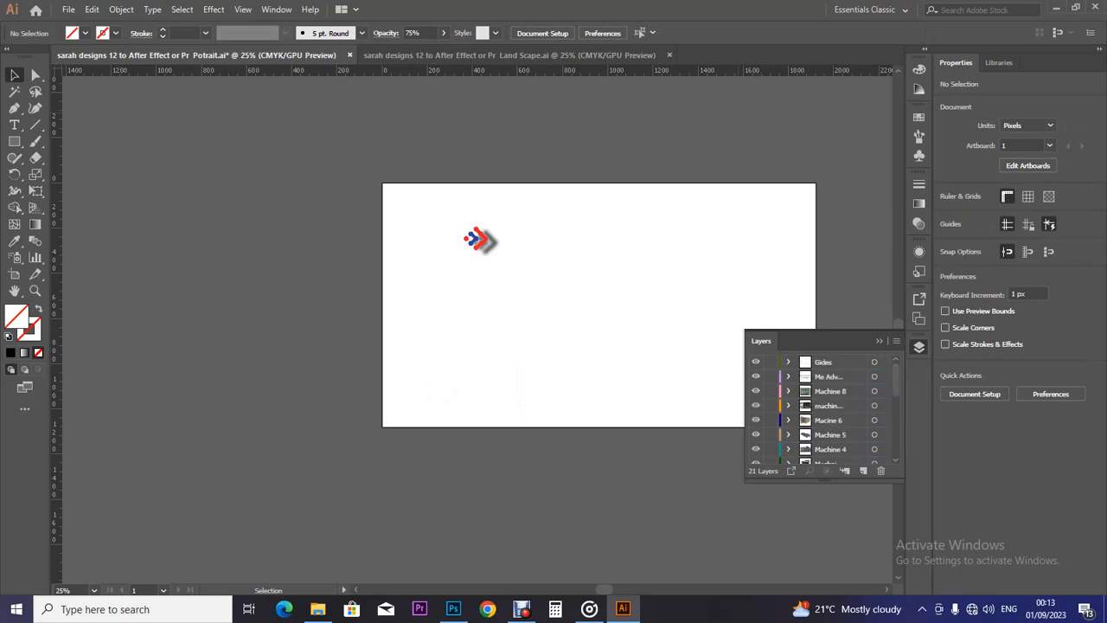
scroll(822, 406, "down", 5)
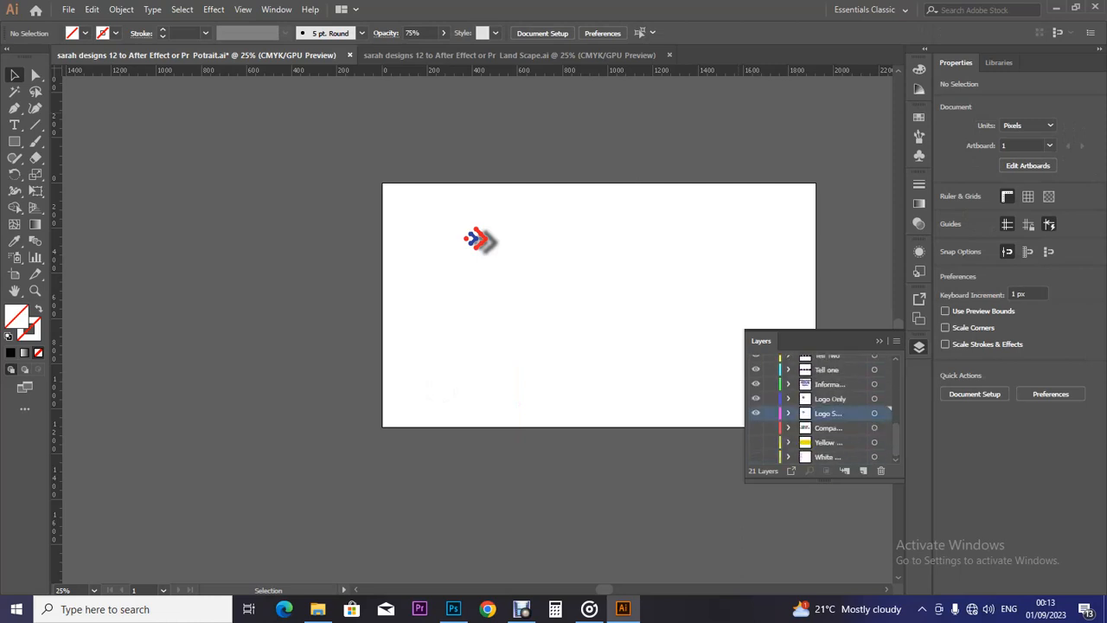
left_click_drag(756, 428, 756, 456)
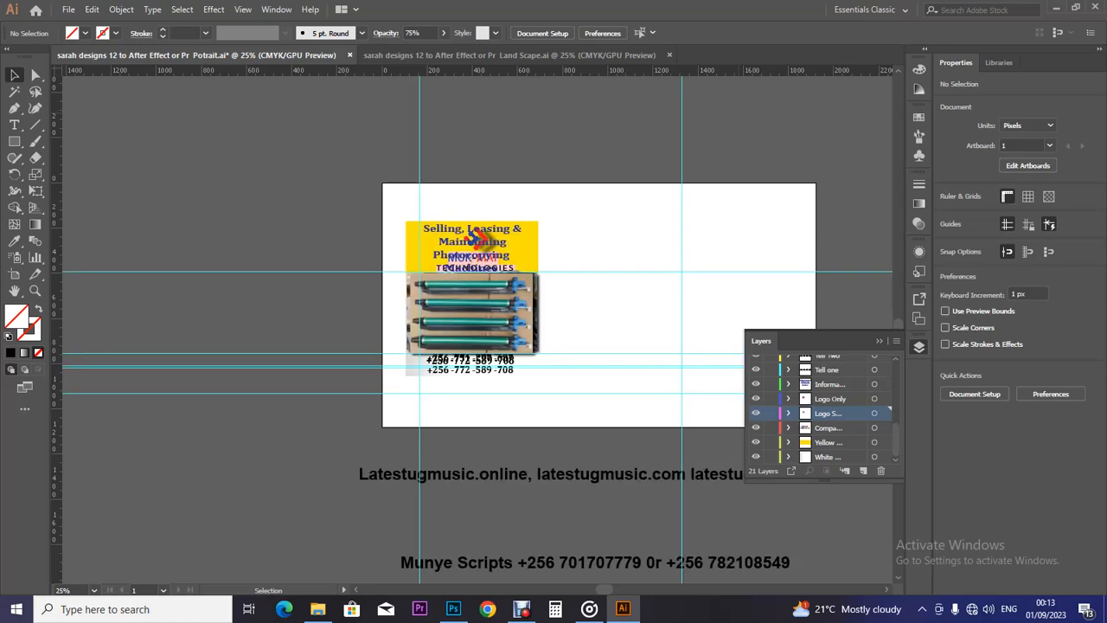
Delete the stray two-line phone text below the artboard and reopen the Layers panel.
left_click(918, 346)
scroll(727, 346, "down", 2)
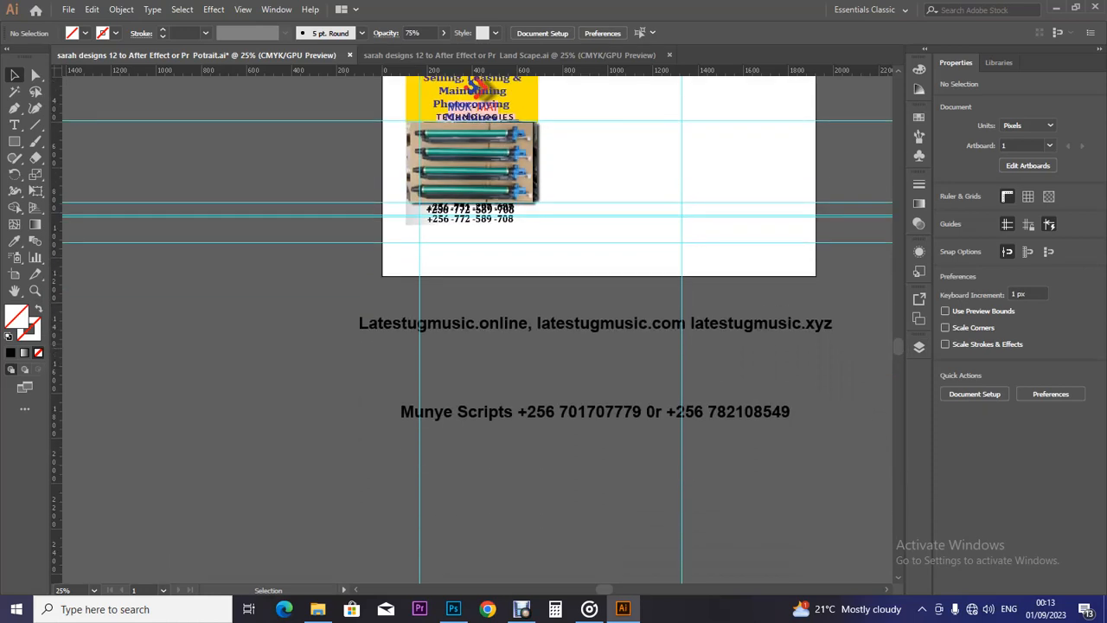
left_click(727, 324)
key("Delete")
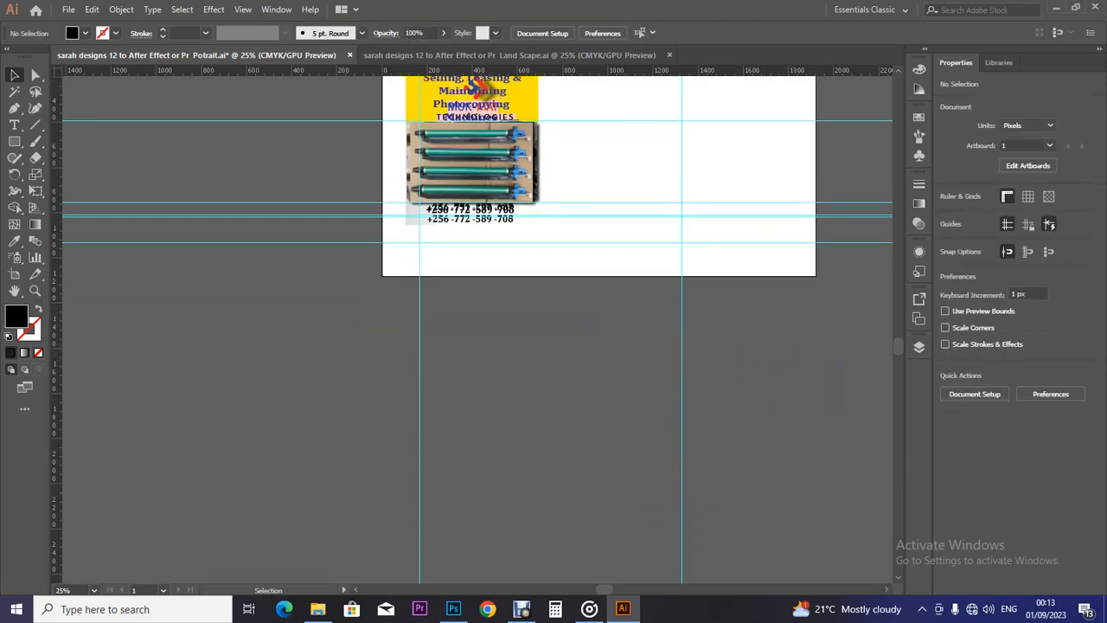
scroll(898, 342, "up", 1)
left_click(919, 346)
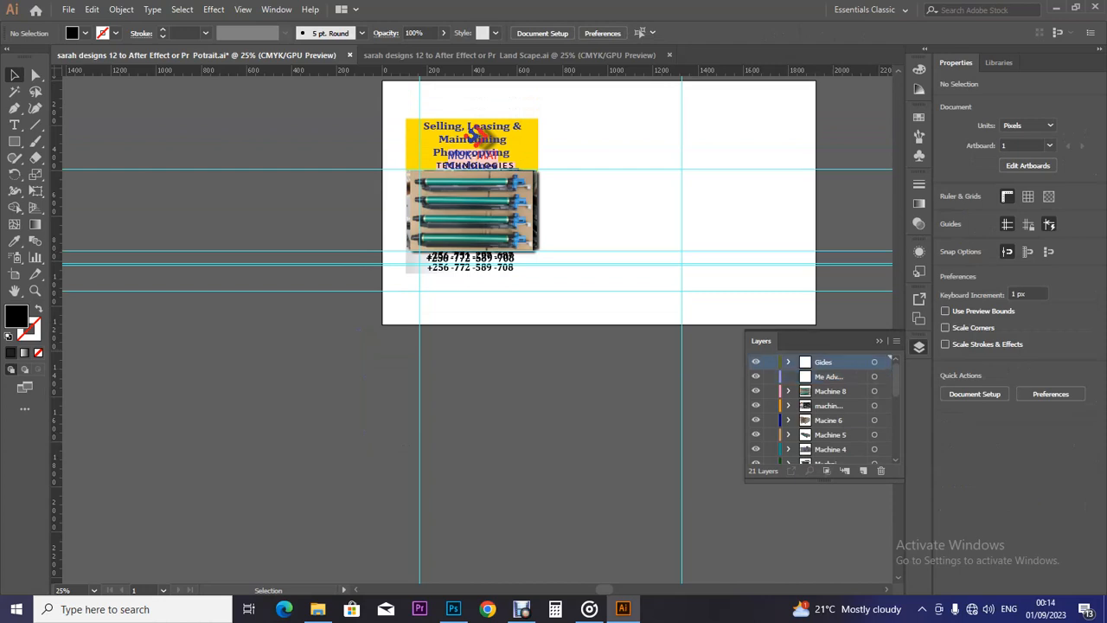
Delete the Gides layer together with the layer below it.
left_click(889, 376, "shift")
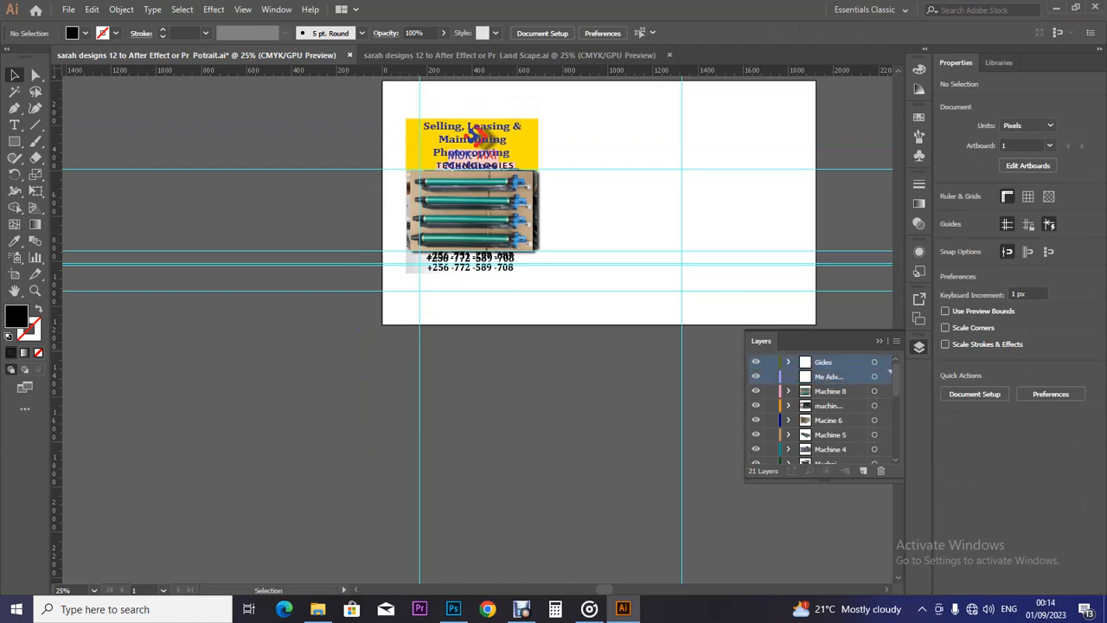
left_click(881, 471)
key("Return")
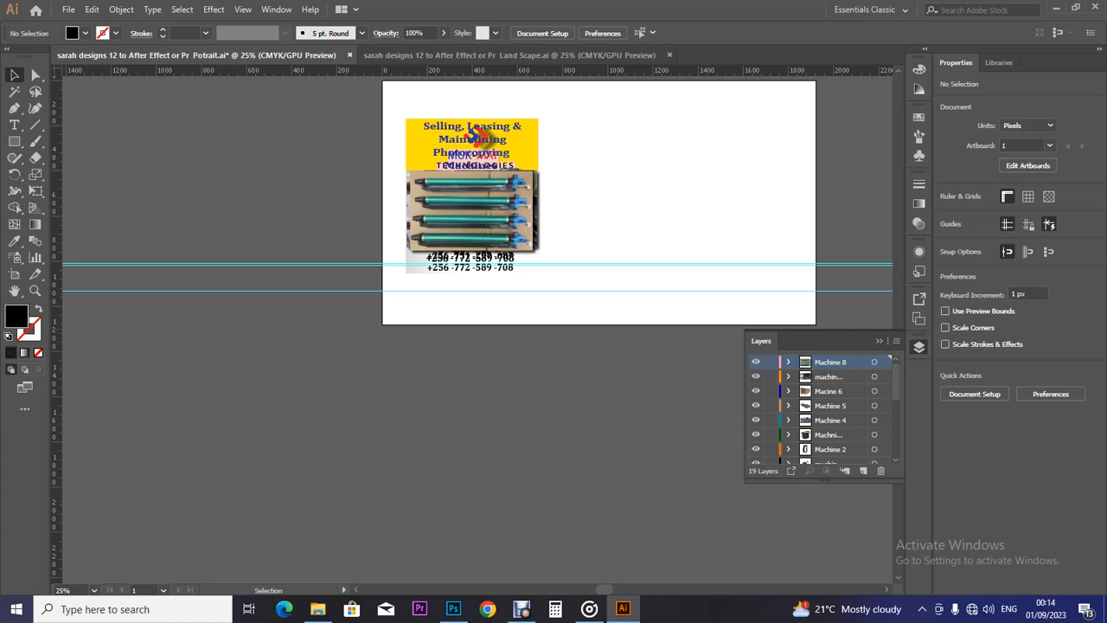
Hide every layer except Yellow, then make the White background layer visible too.
scroll(822, 411, "down", 5)
scroll(822, 406, "down", 3)
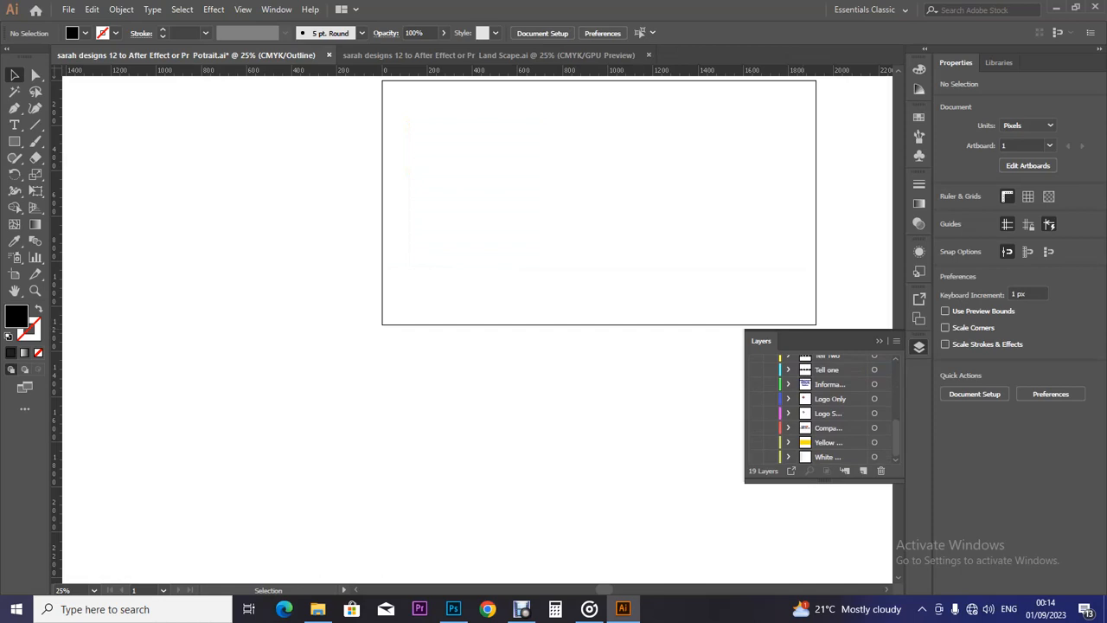
left_click(755, 442)
left_click(756, 457)
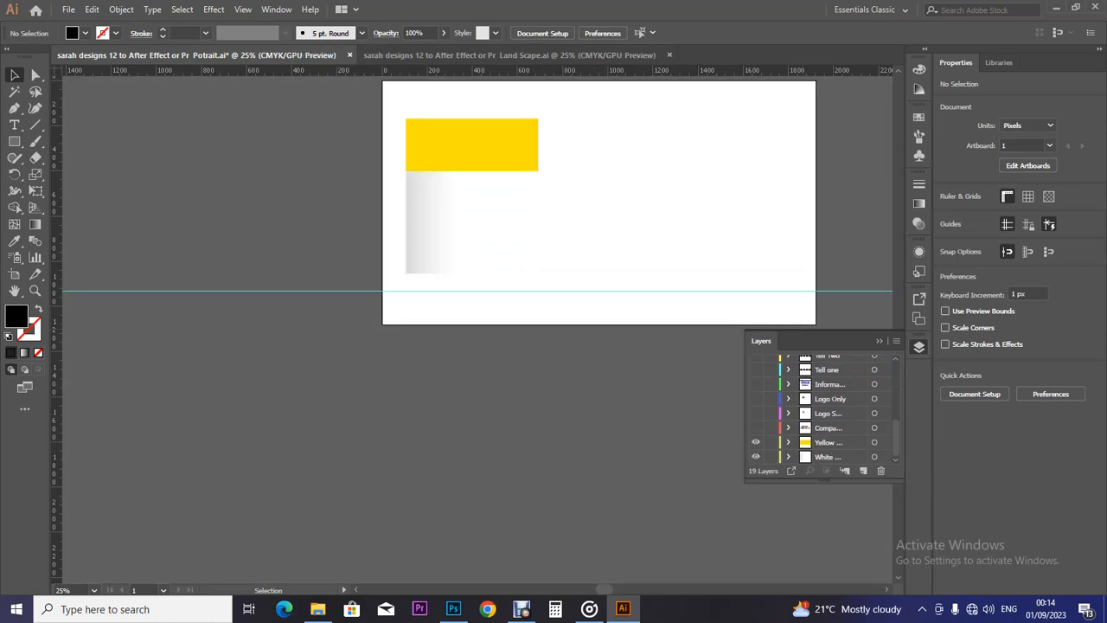
Show the company name, logo, services text and phone-number layers again.
left_click(756, 427)
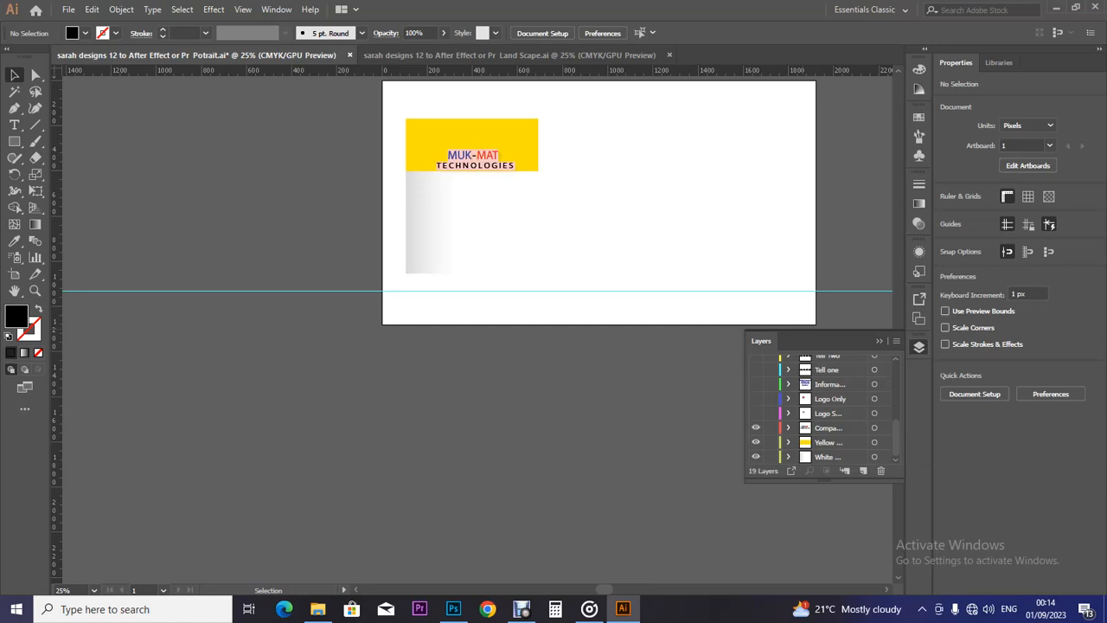
left_click(756, 399)
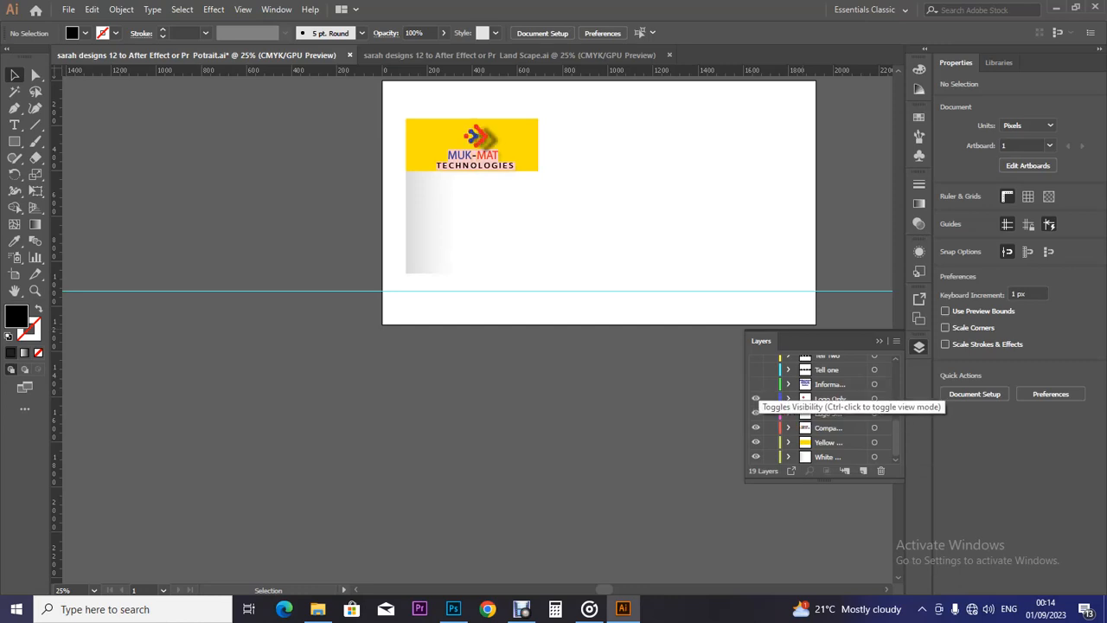
left_click(755, 384)
left_click(756, 369)
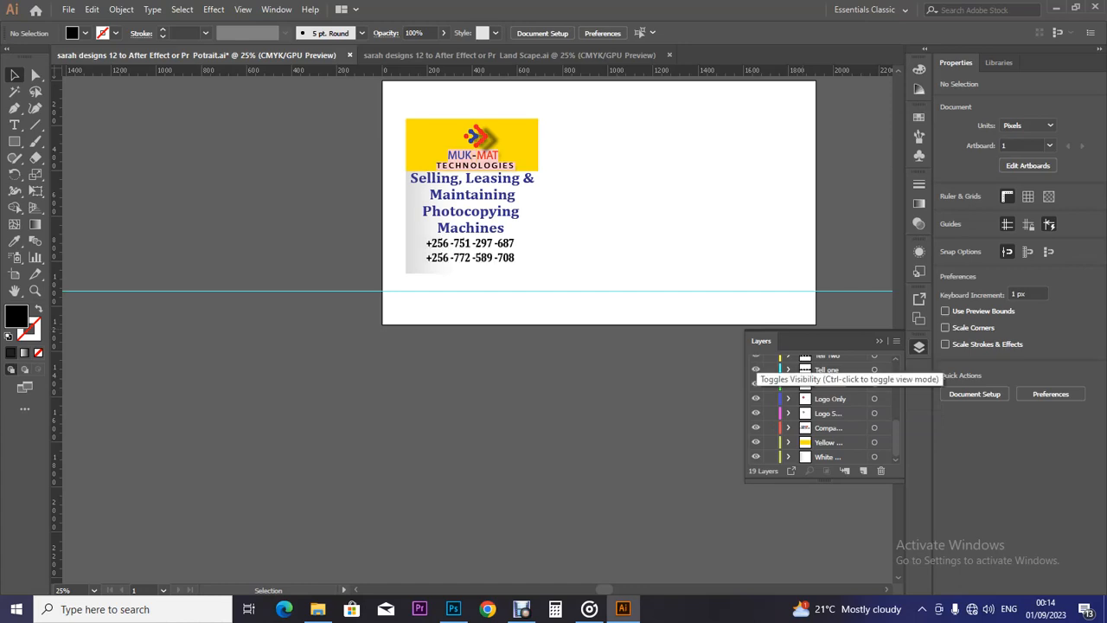
Move both phone numbers slightly lower and enlarge them to 64.6 pt.
left_click(496, 244)
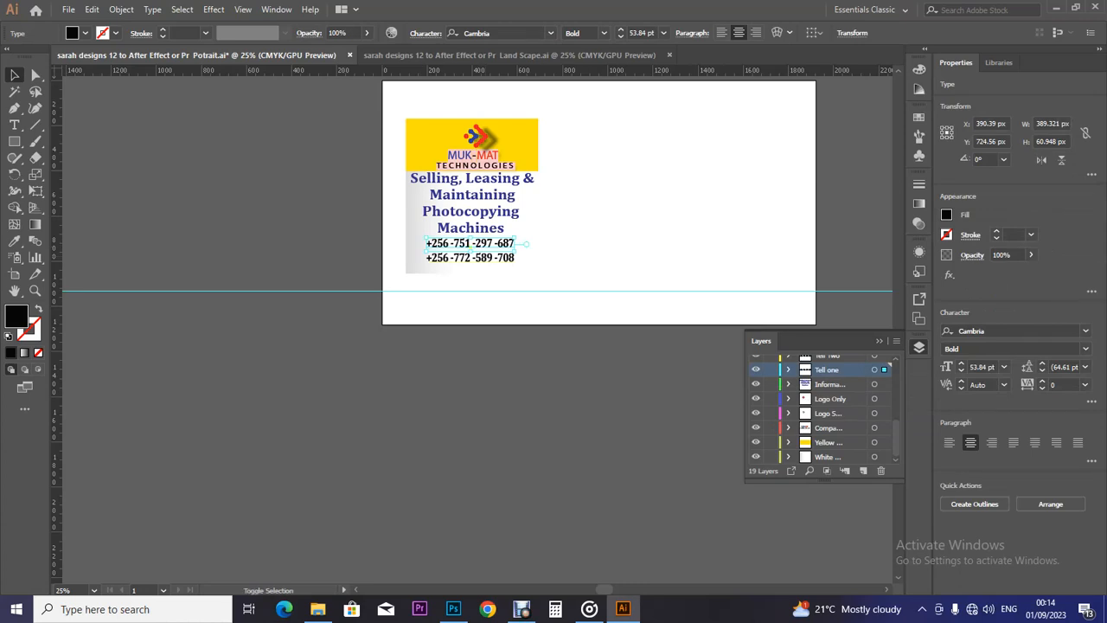
left_click(491, 257, "shift")
scroll(468, 179, "up", 2)
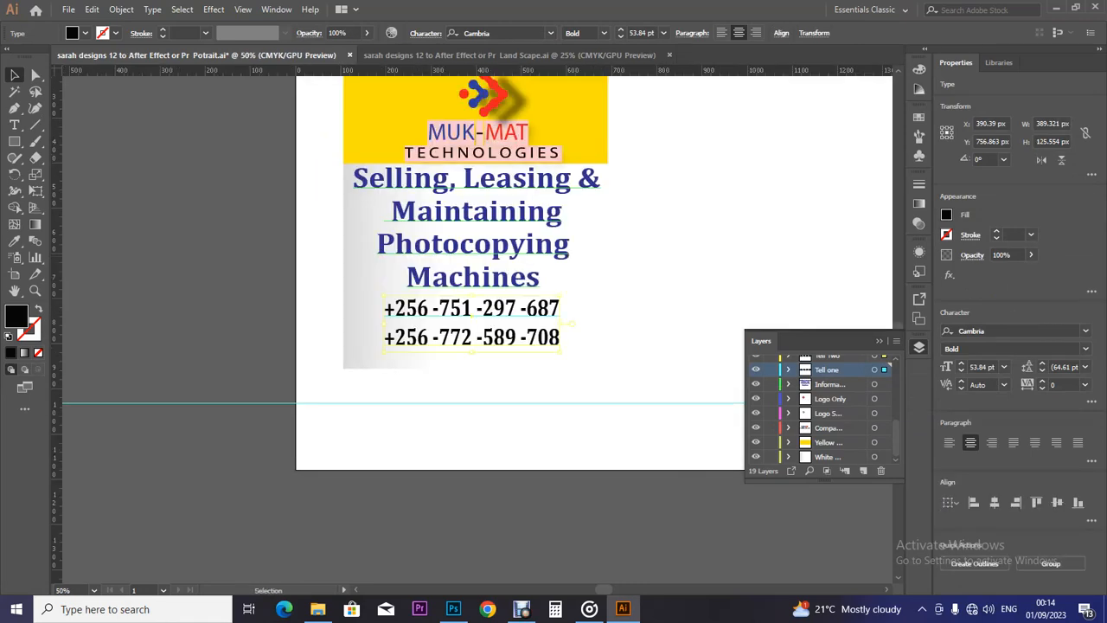
left_click_drag(472, 315, 472, 323)
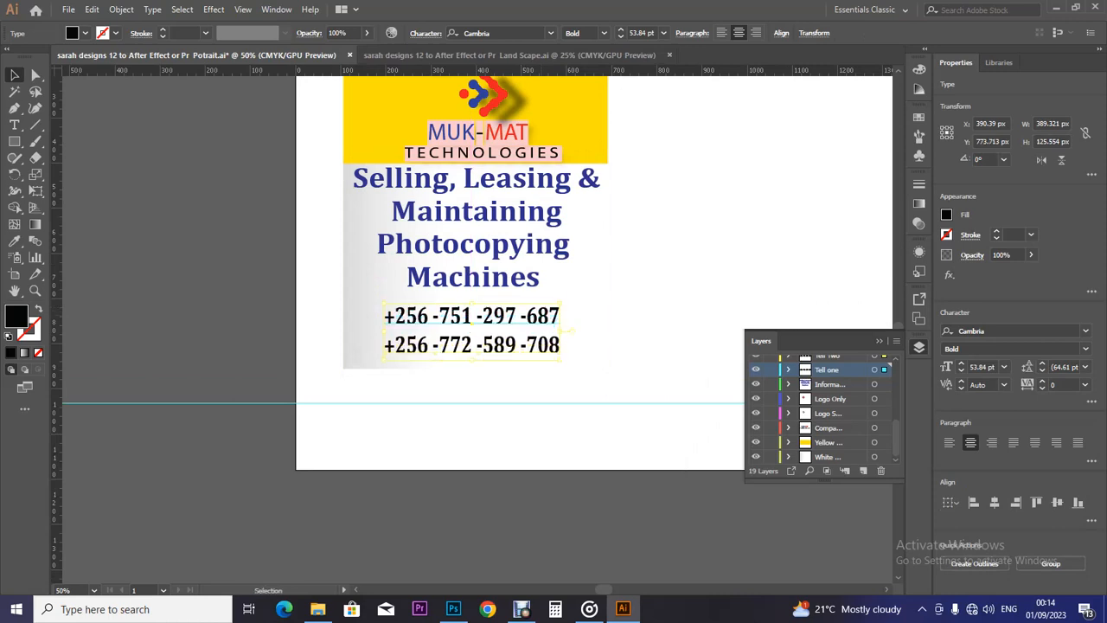
left_click_drag(561, 306, 577, 293)
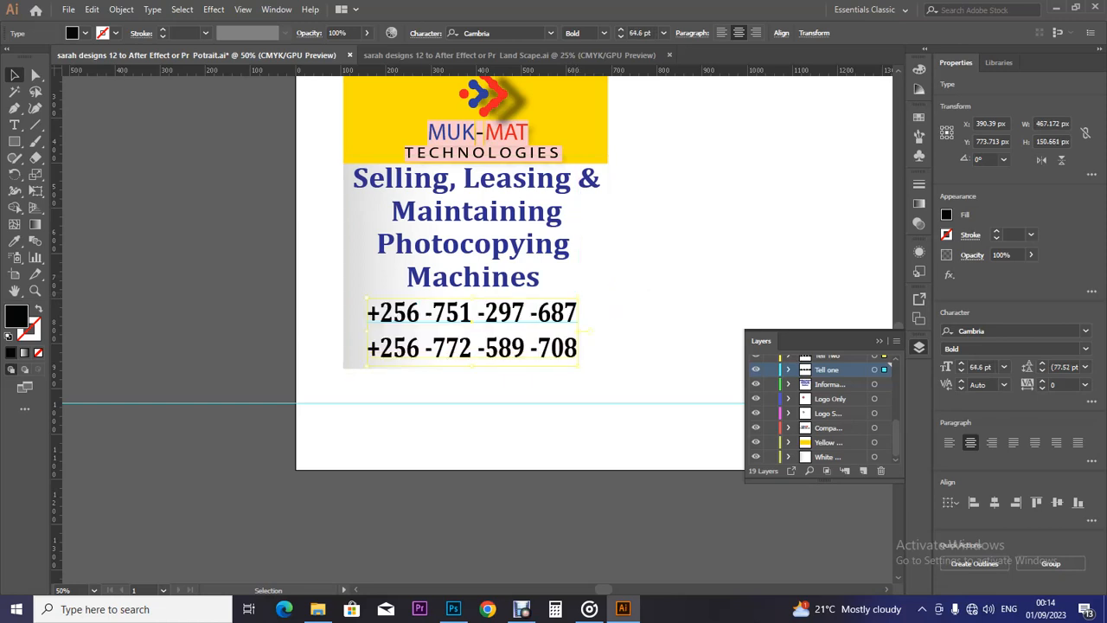
left_click(613, 282)
key("a")
key("ctrl+minus")
key("ctrl+minus")
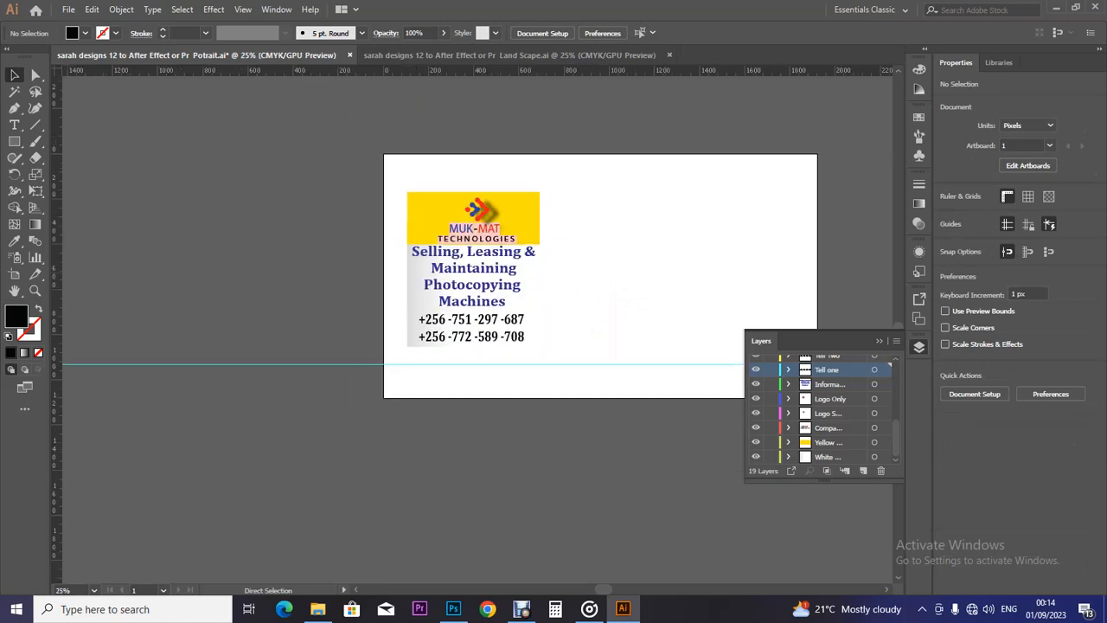
Make all layers visible again and marquee-select the overlapping portrait banner artwork.
key("ctrl+minus")
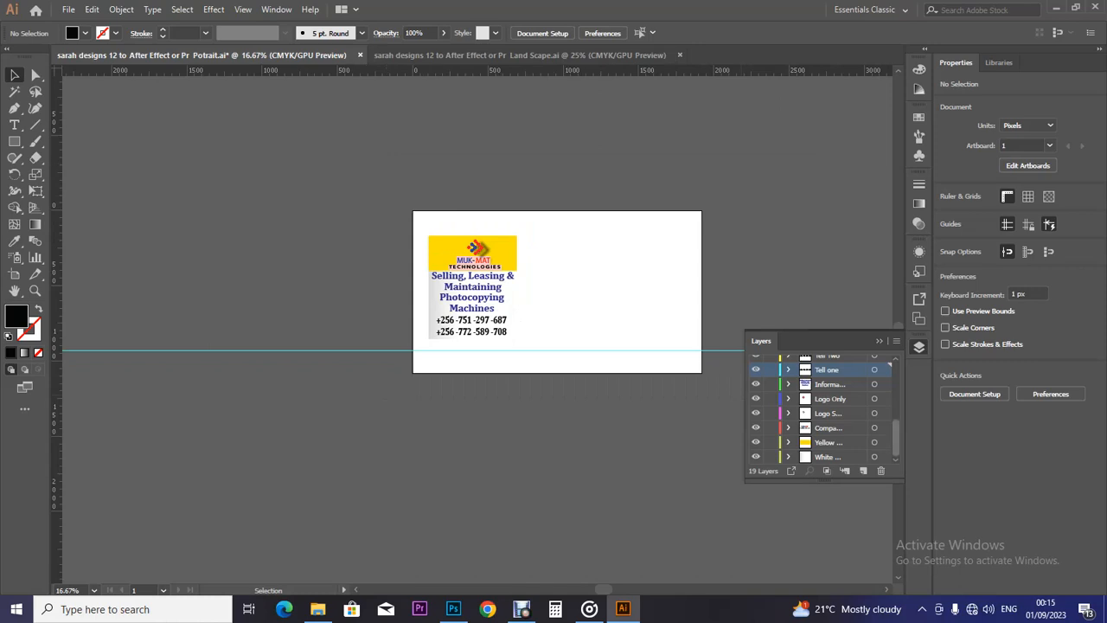
scroll(822, 407, "up", 3)
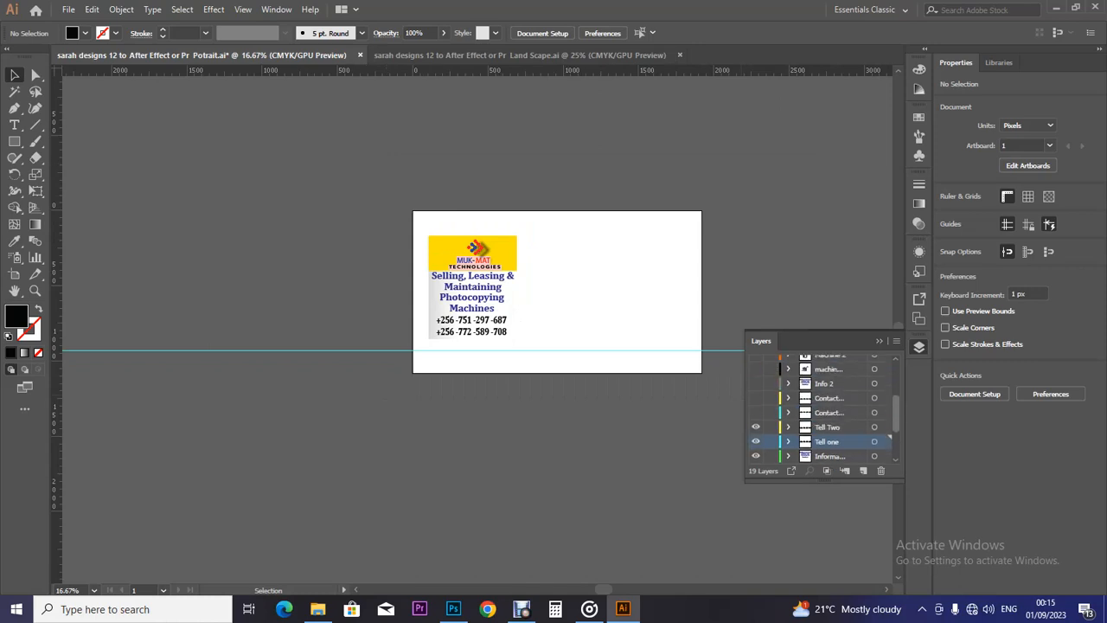
scroll(822, 407, "up", 3)
left_click_drag(755, 361, 756, 457)
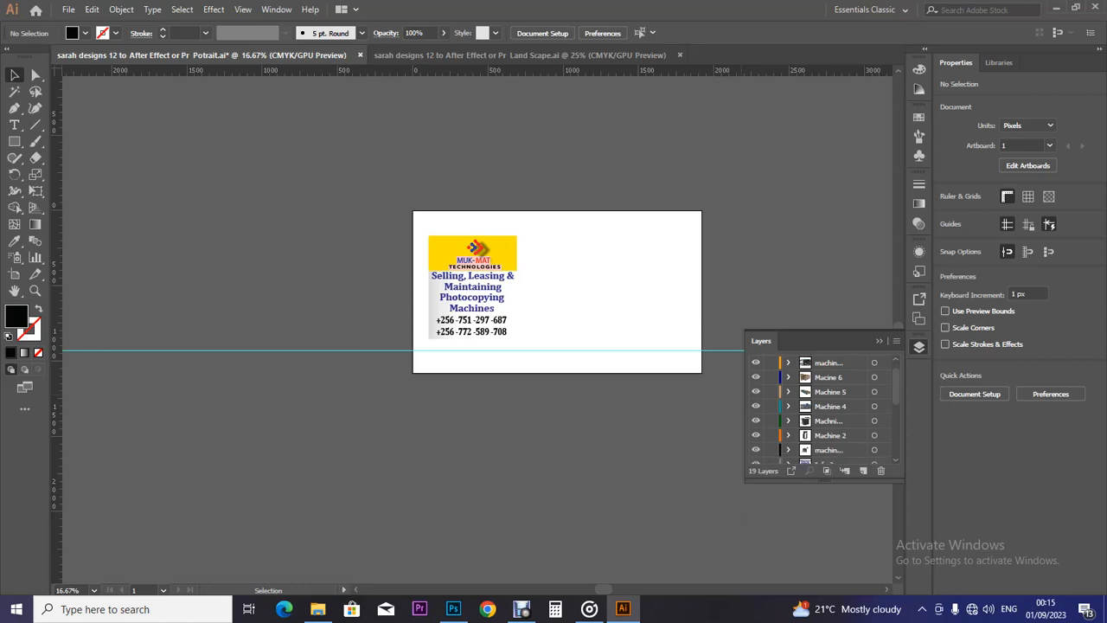
scroll(821, 407, "down", 3)
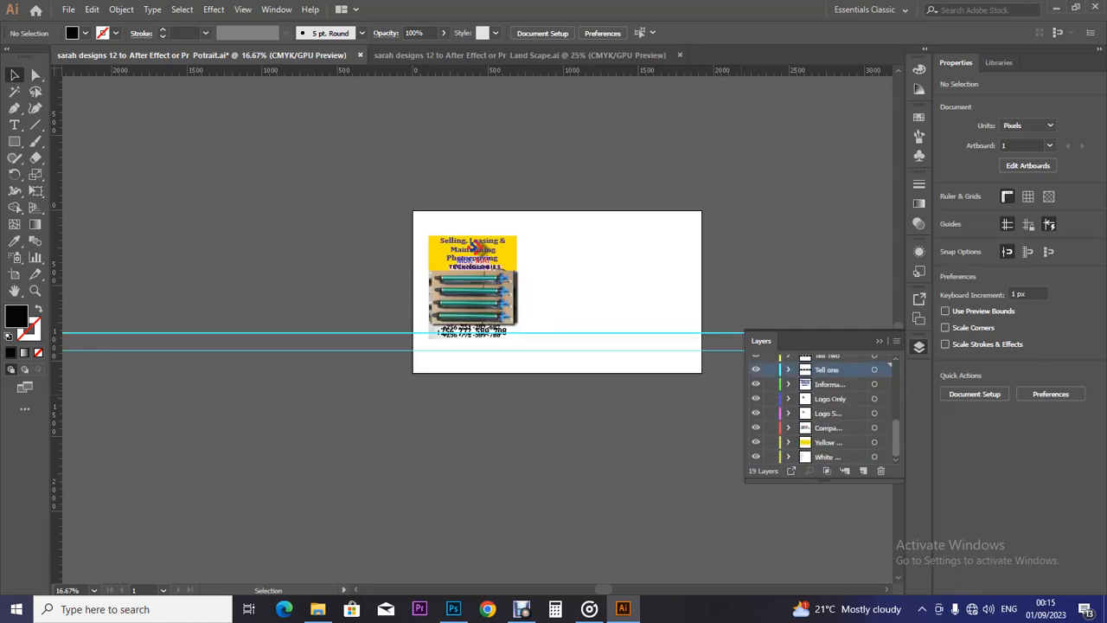
scroll(821, 407, "up", 5)
scroll(822, 407, "down", 5)
left_click_drag(389, 189, 539, 387)
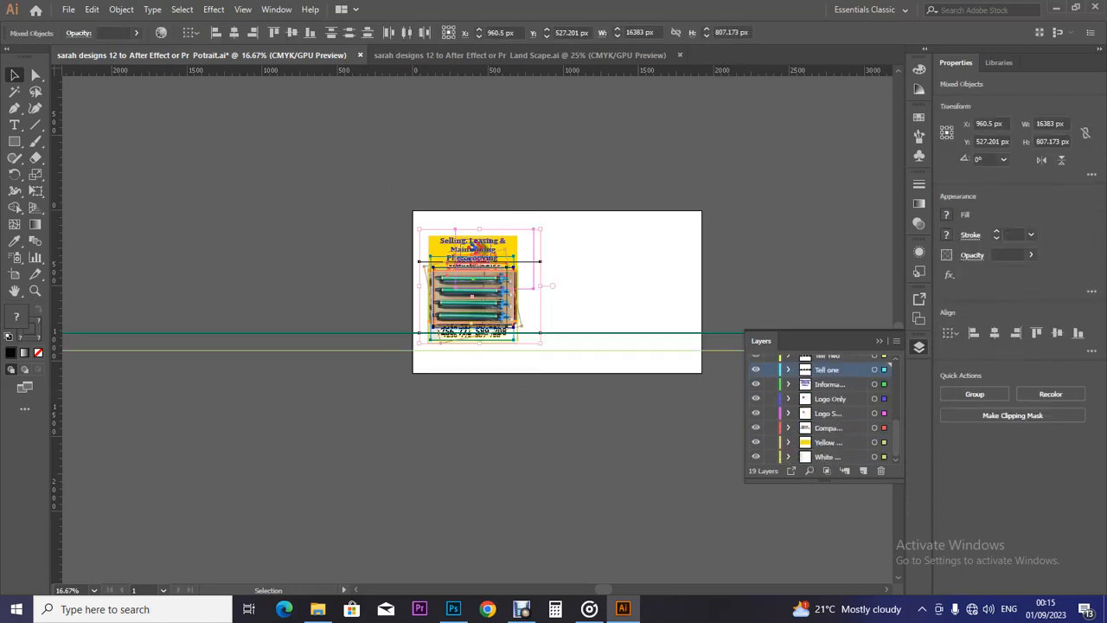
Apply Expand Appearance and then Expand to the selected banner artwork.
left_click(121, 8)
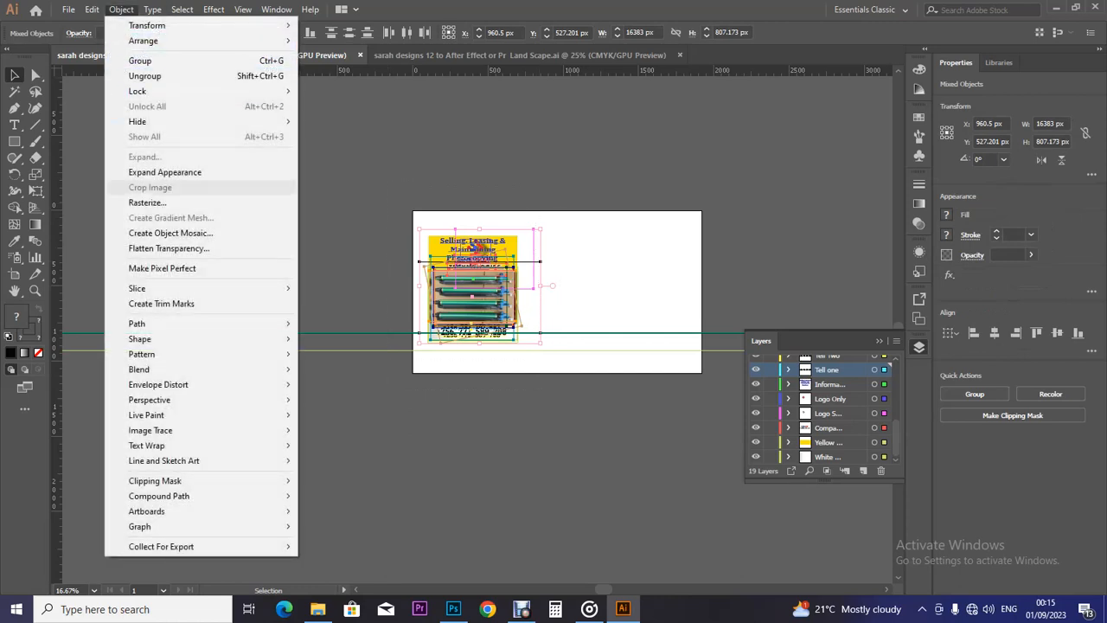
left_click(165, 171)
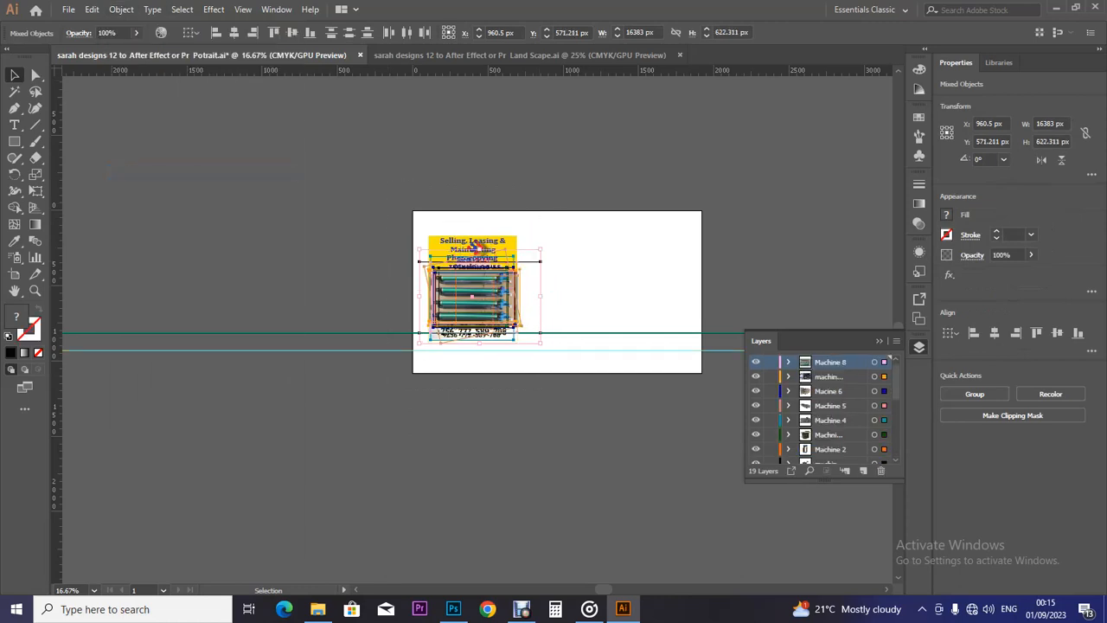
left_click(92, 9)
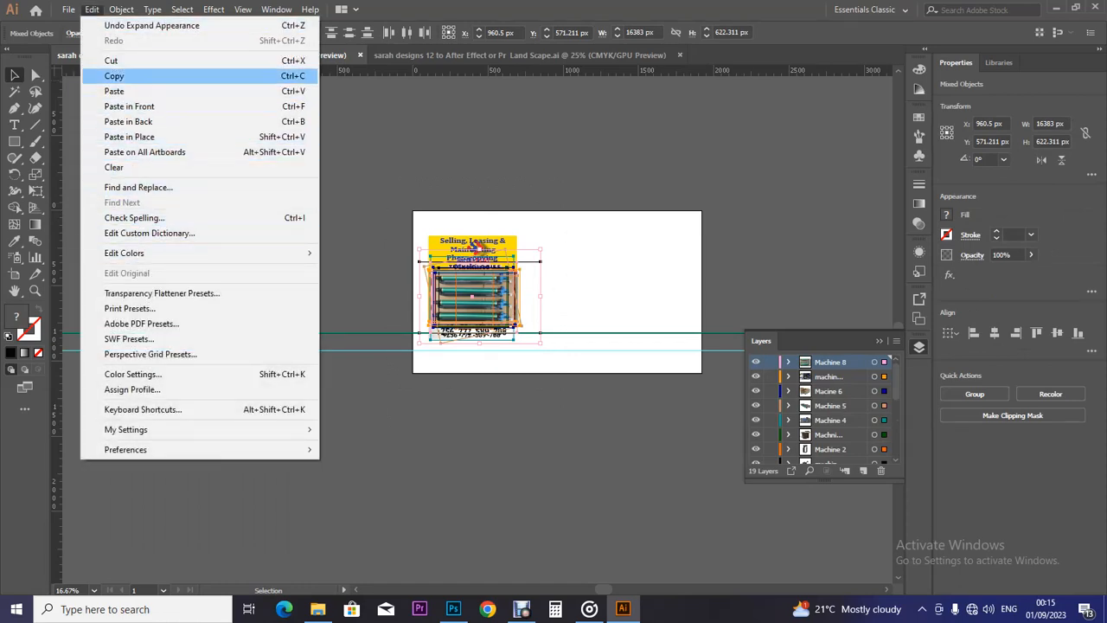
mouse_move(121, 9)
left_click(145, 157)
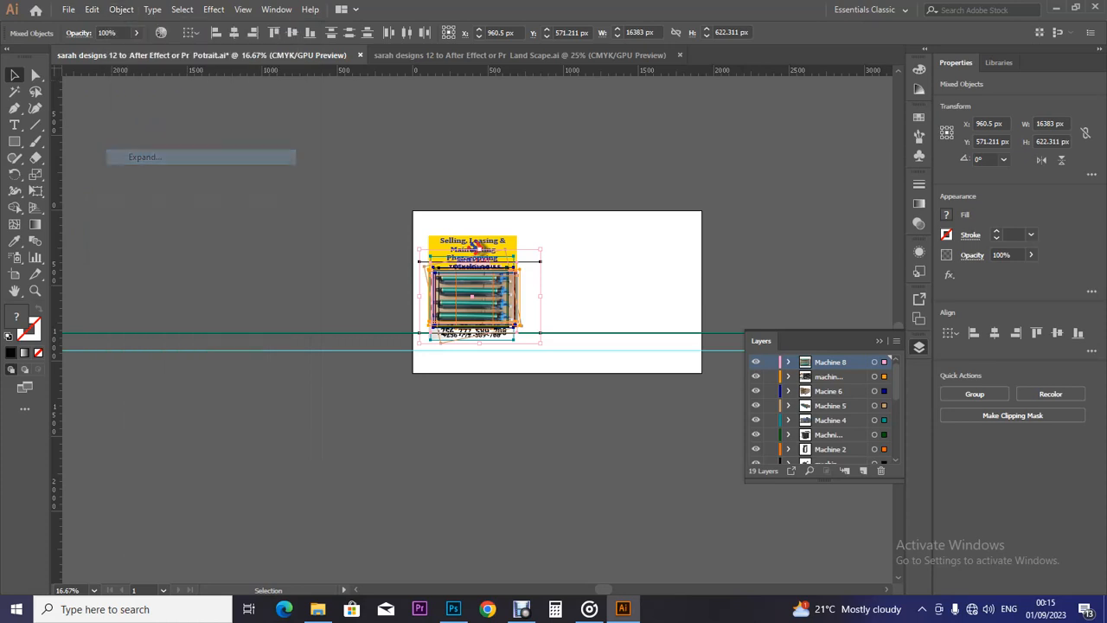
Simplify the artwork's paths at 97% curve precision, then deselect everything.
left_click(121, 9)
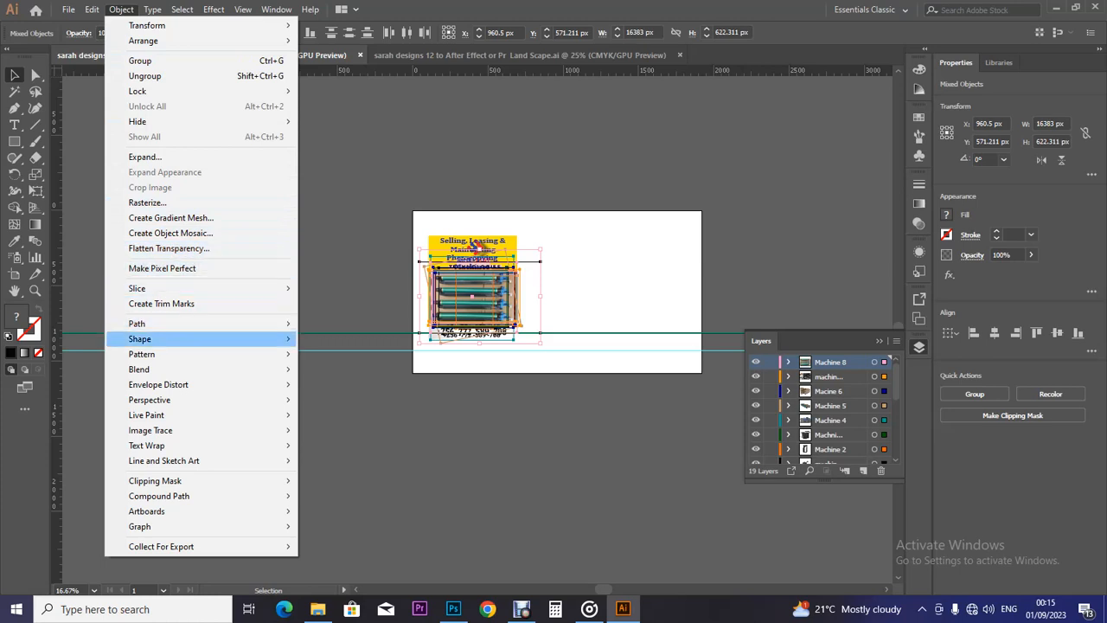
mouse_move(137, 323)
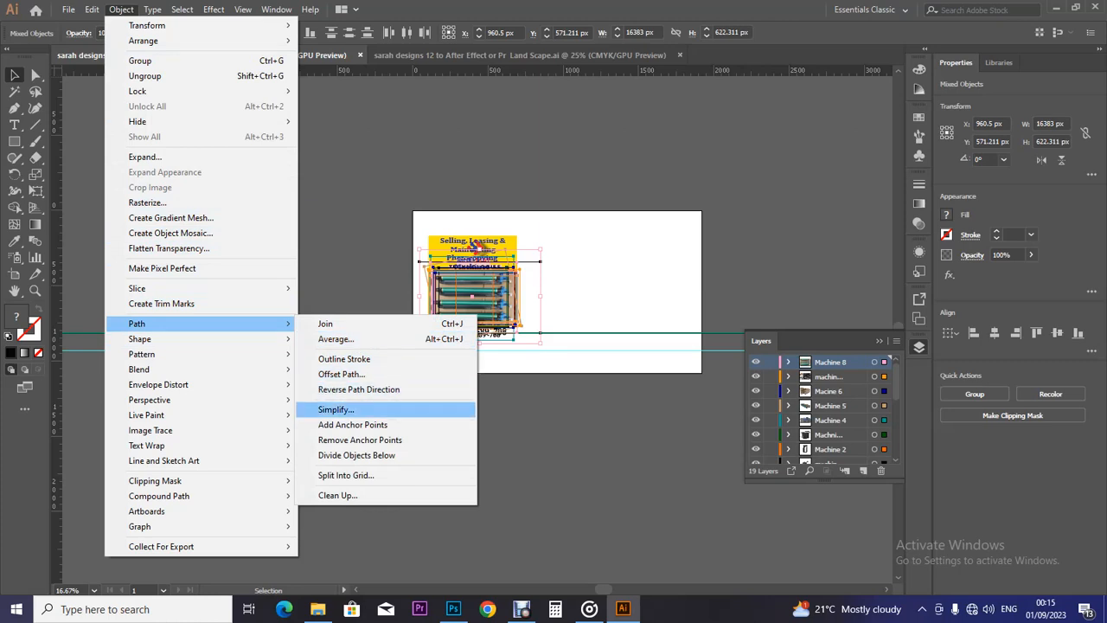
left_click(335, 409)
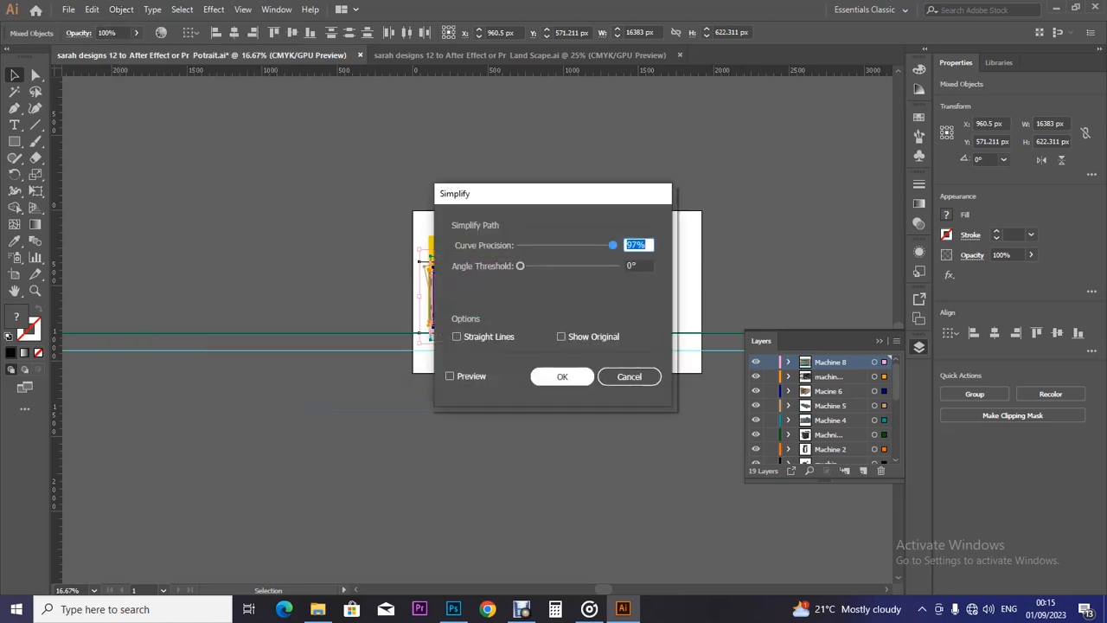
left_click(562, 377)
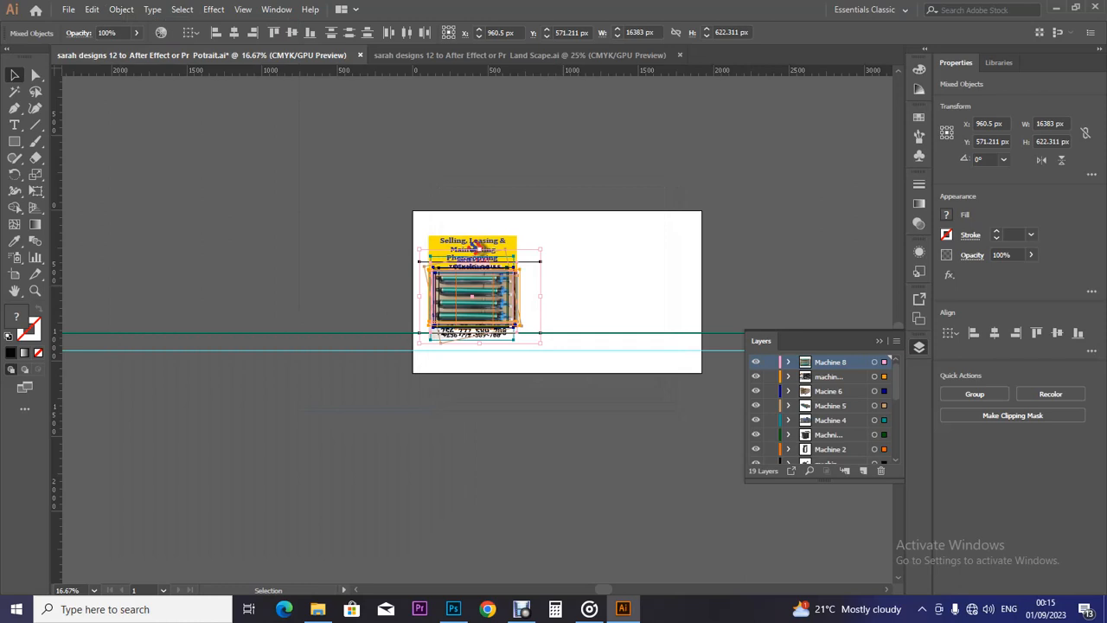
key("ctrl+shift+a")
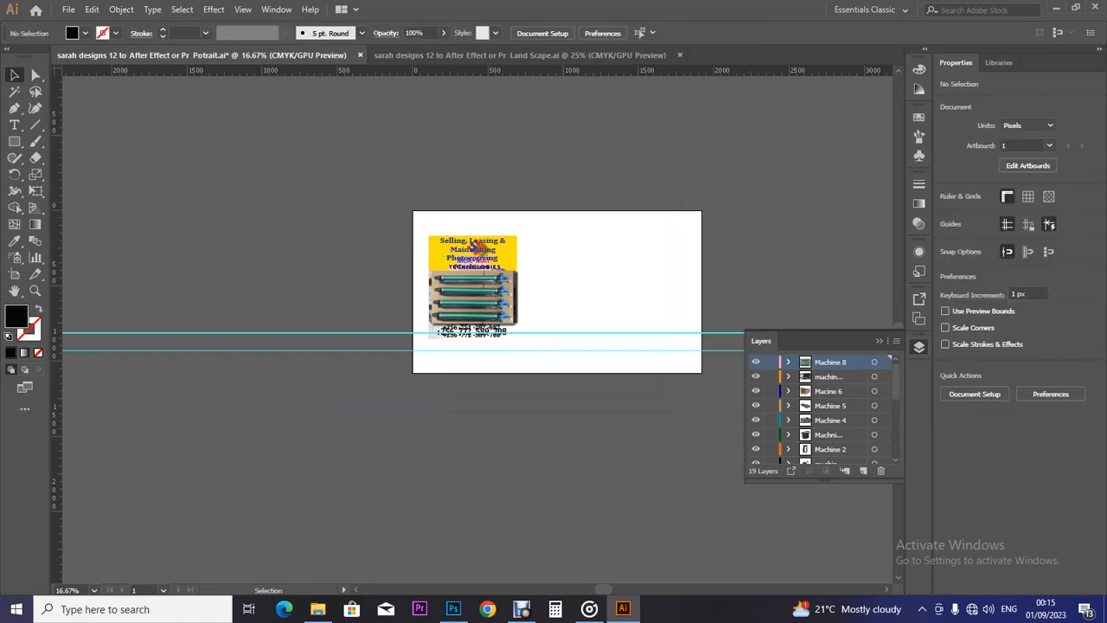
Save the portrait banner and bring up the Land Scape banner document.
key("a")
key("ctrl+s")
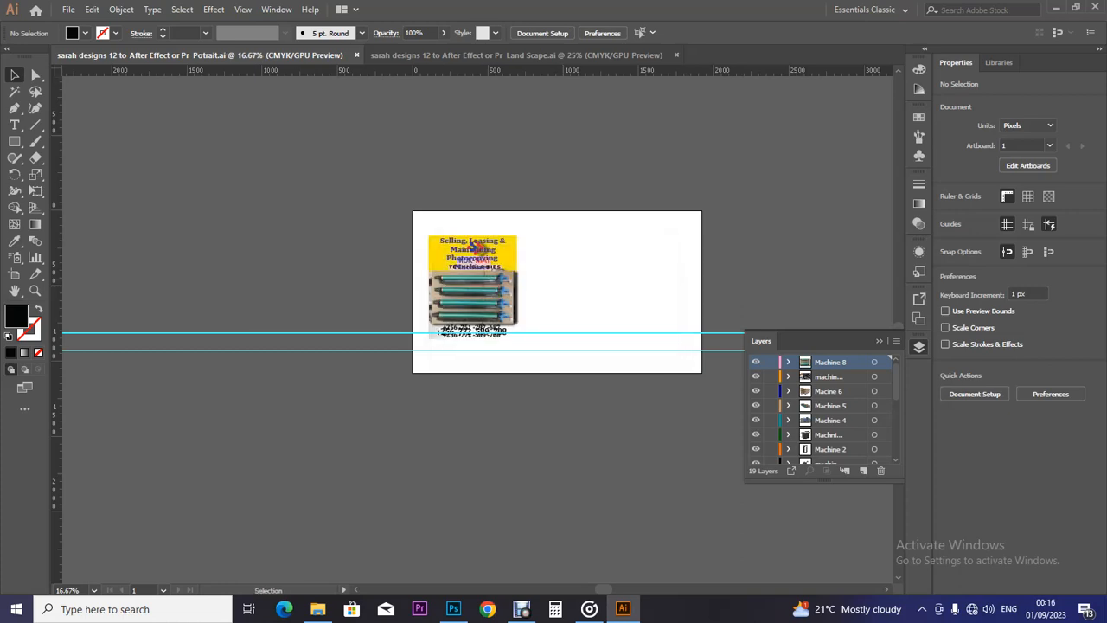
left_click(502, 54)
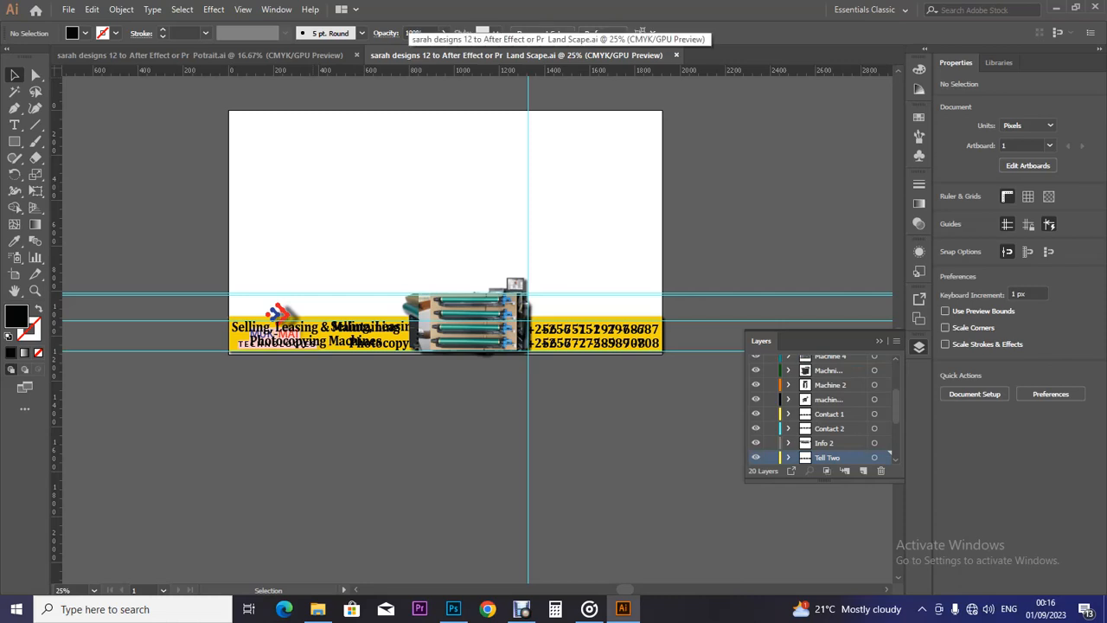